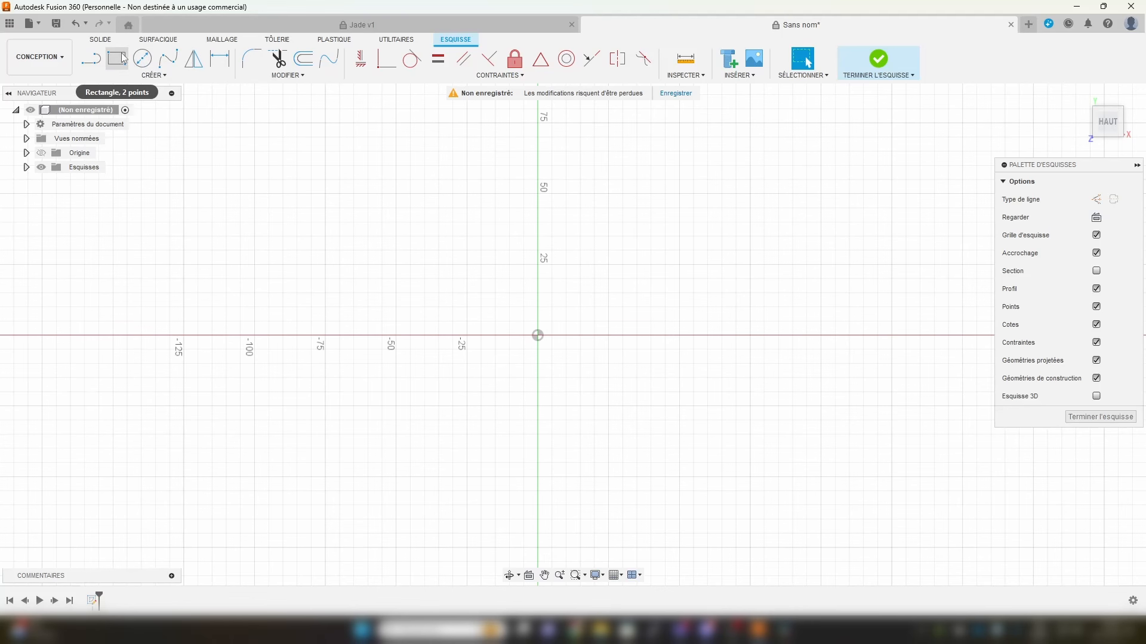
Step: Sketch a 40 × 40 mm rectangle starting from the origin
left_click(121, 62)
left_click(538, 336)
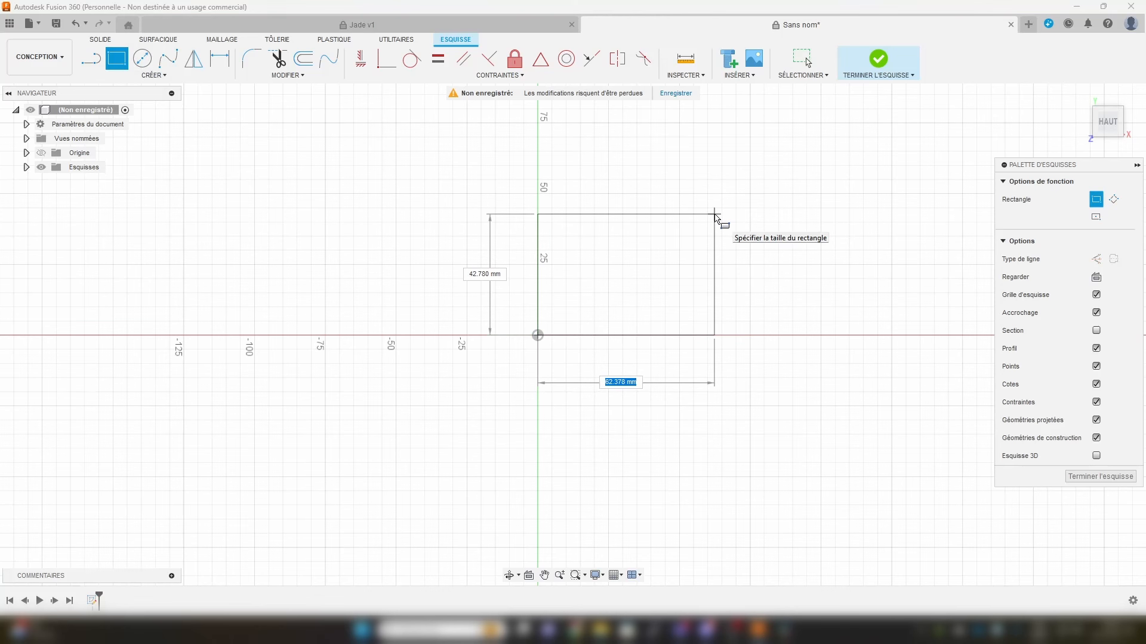
type("40")
key("Tab")
type("40")
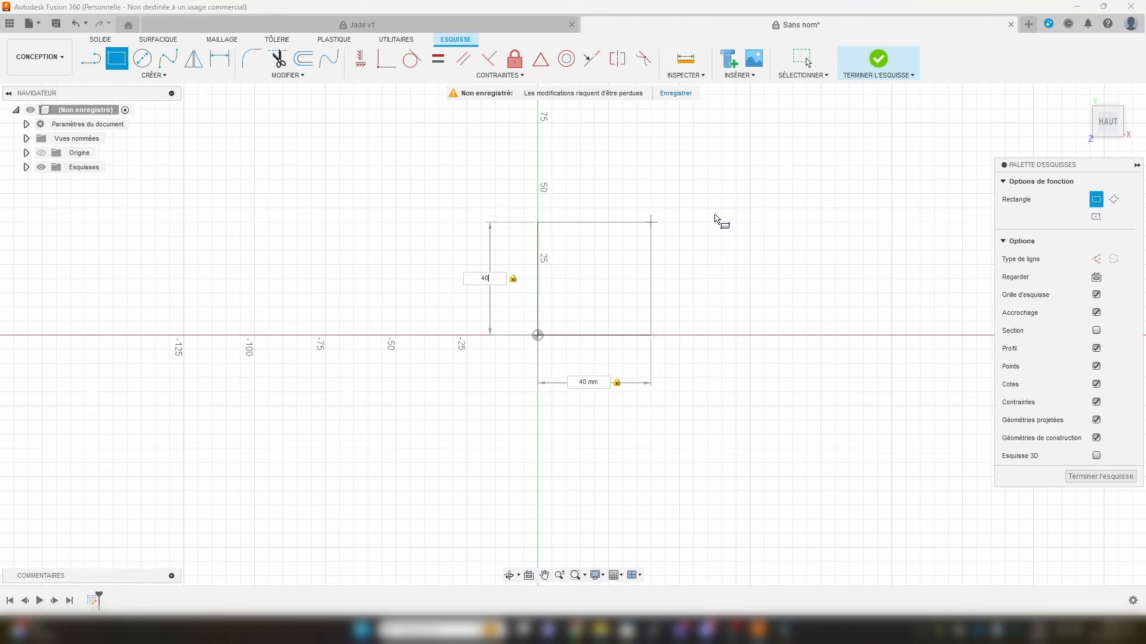
key("Return")
key("Escape")
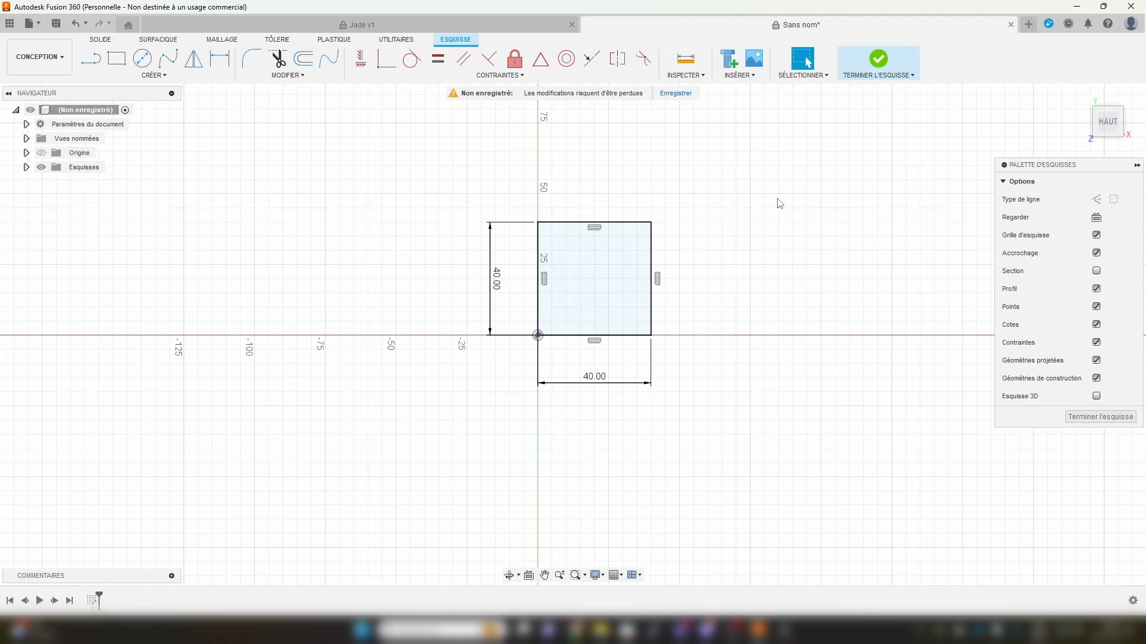
Step: Extrude the square profile upward 40 mm as a new body
key("e")
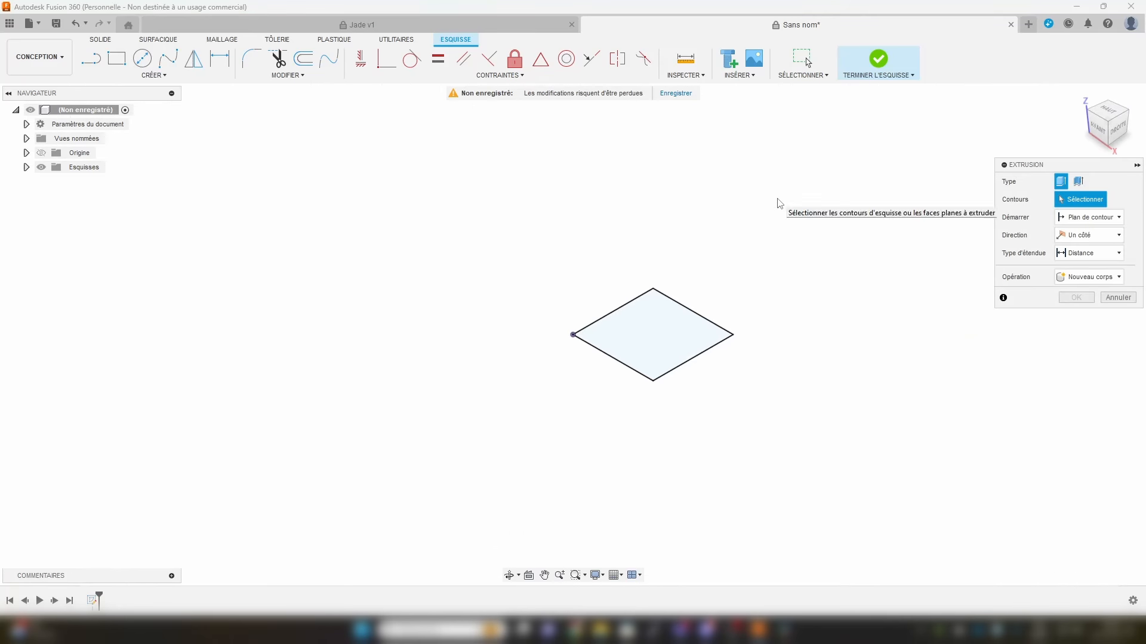
left_click(650, 332)
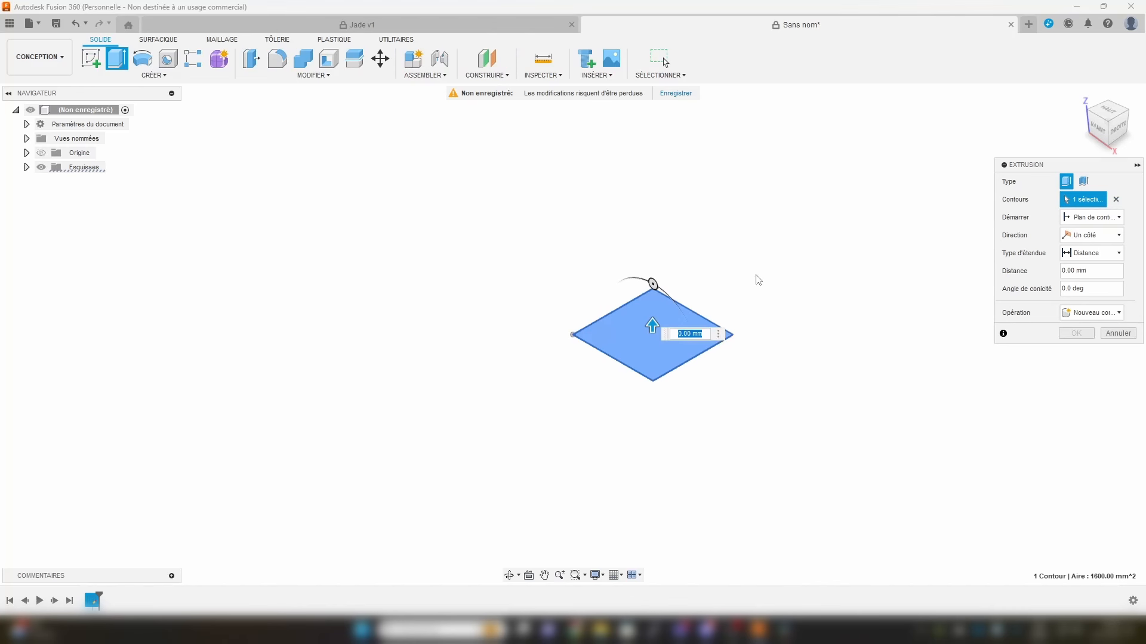
middle_click_drag(754, 277, 716, 294)
left_click_drag(624, 320, 623, 263)
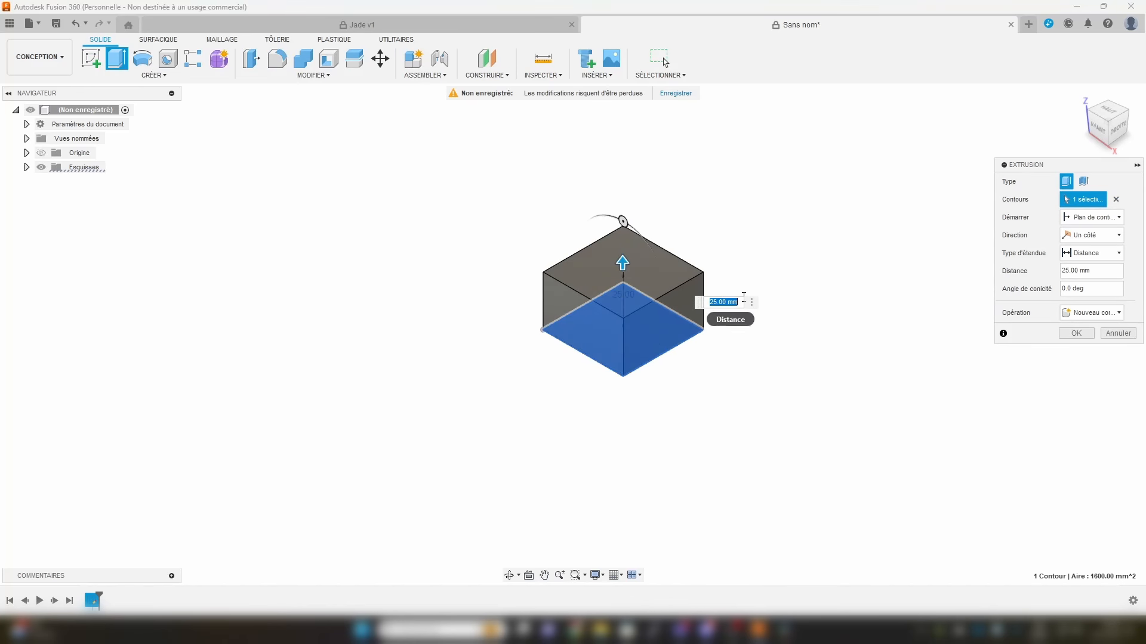
type("40")
key("Return")
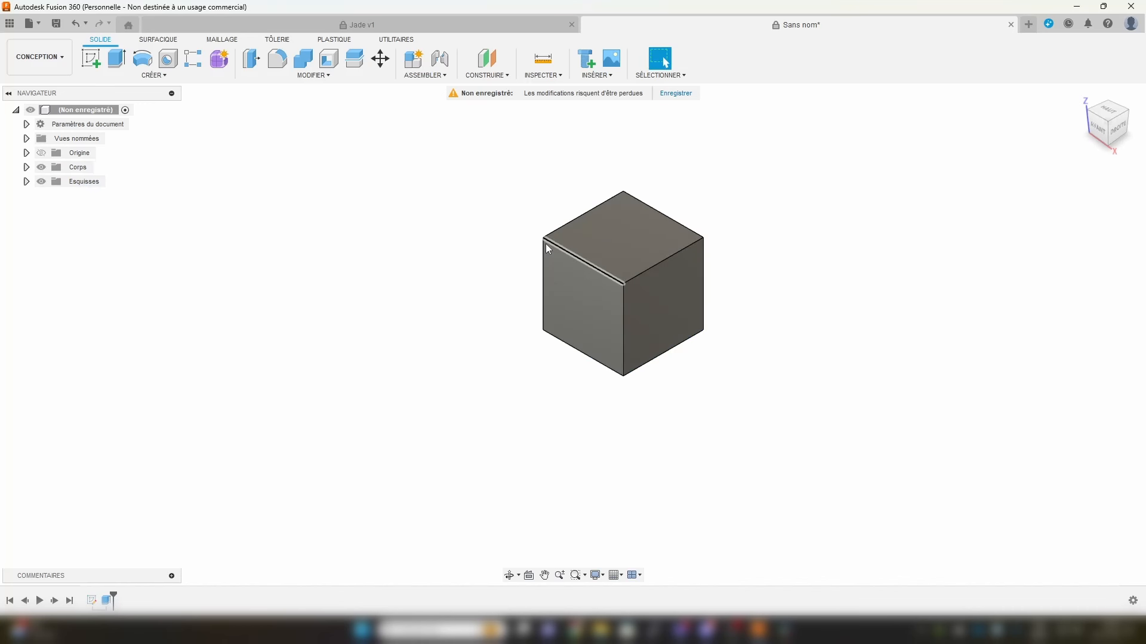
Step: Shell the cube with its top face removed and an inside thickness of 1 mm
left_click(330, 60)
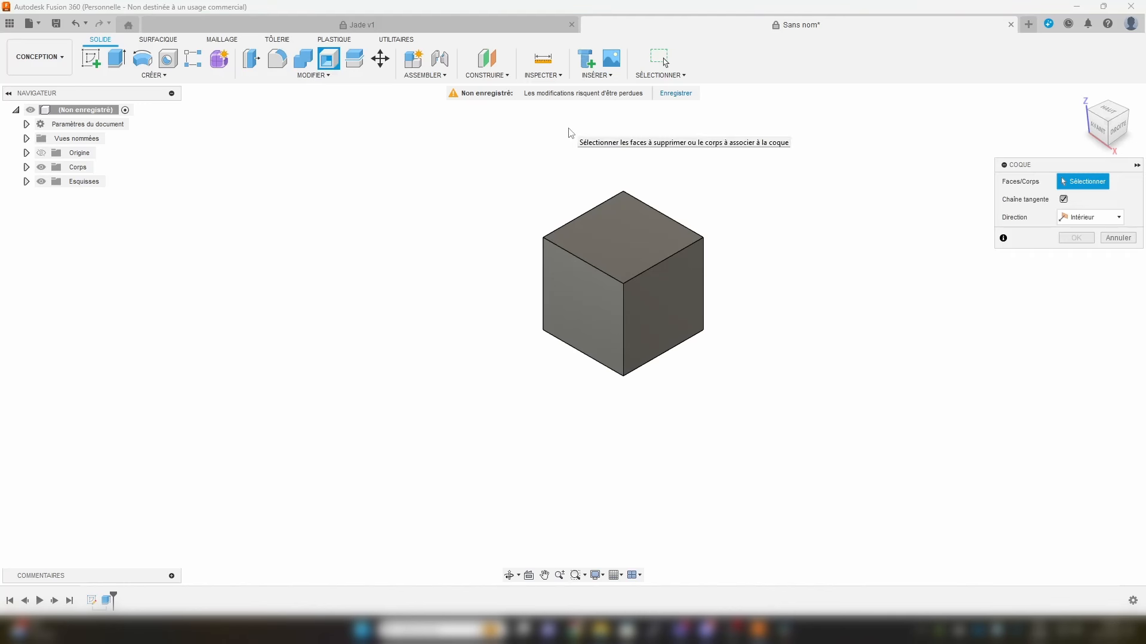
left_click(618, 240)
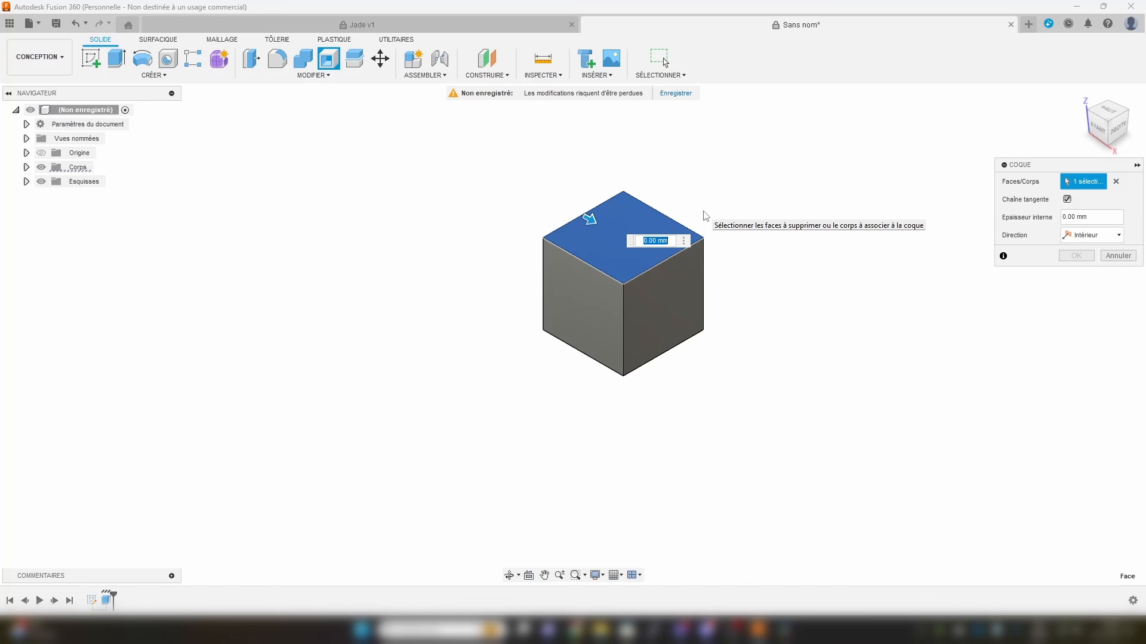
type("1")
mouse_move(706, 295)
middle_mouse_down("shift")
mouse_move(758, 315)
mouse_move(716, 286)
mouse_move(723, 300)
middle_mouse_up("shift")
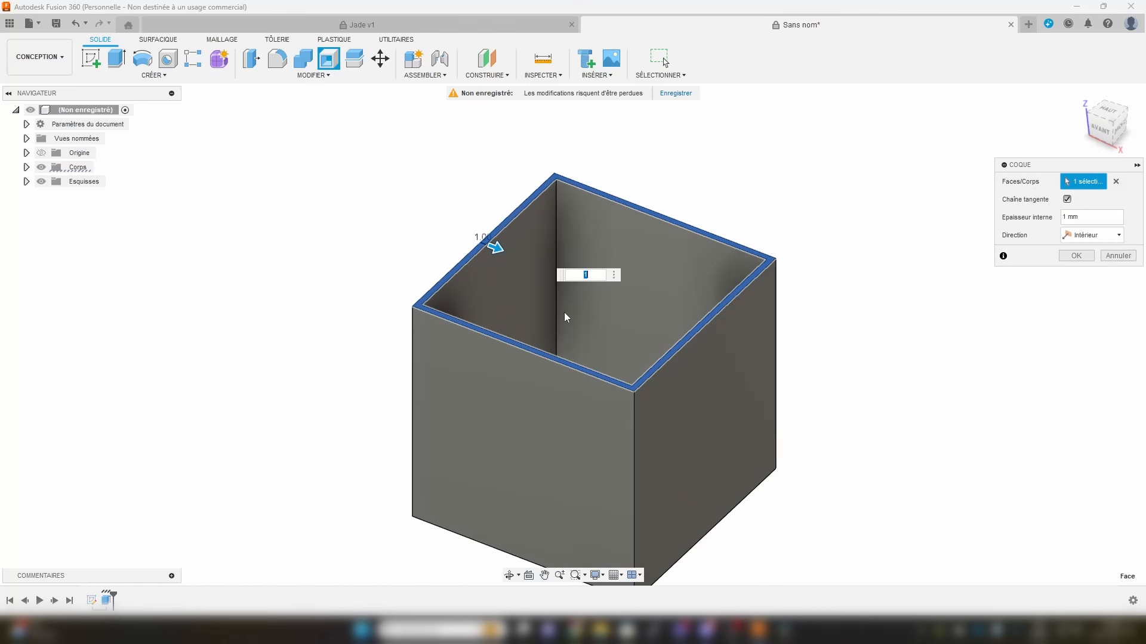
Step: Try the shell with its direction set to outside and a 1 mm thickness
left_click(1092, 237)
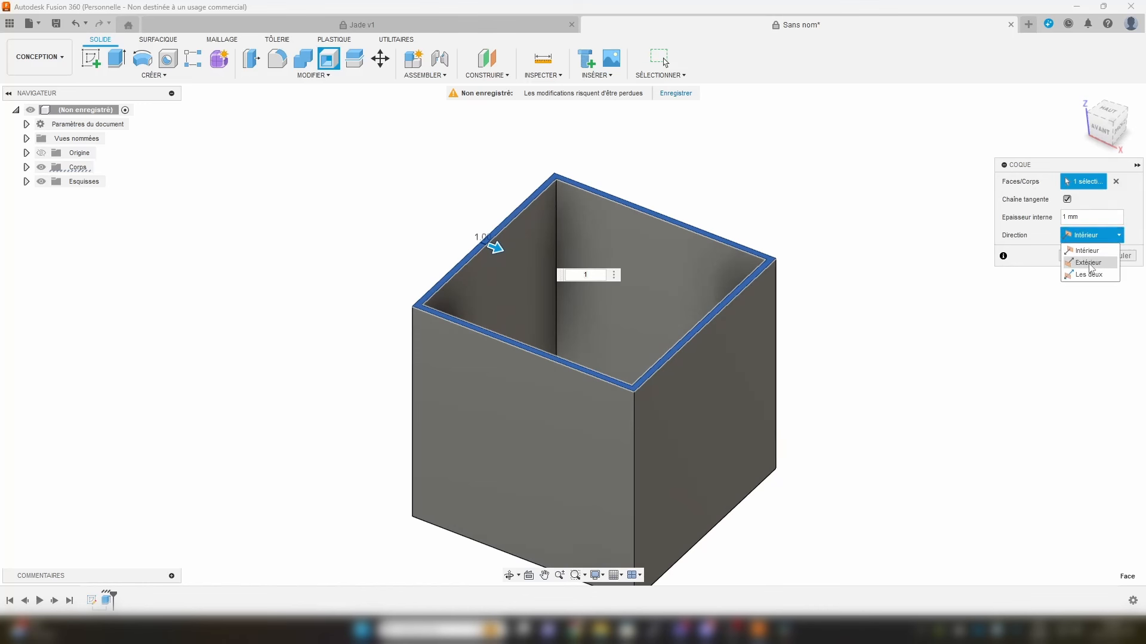
left_click(1089, 263)
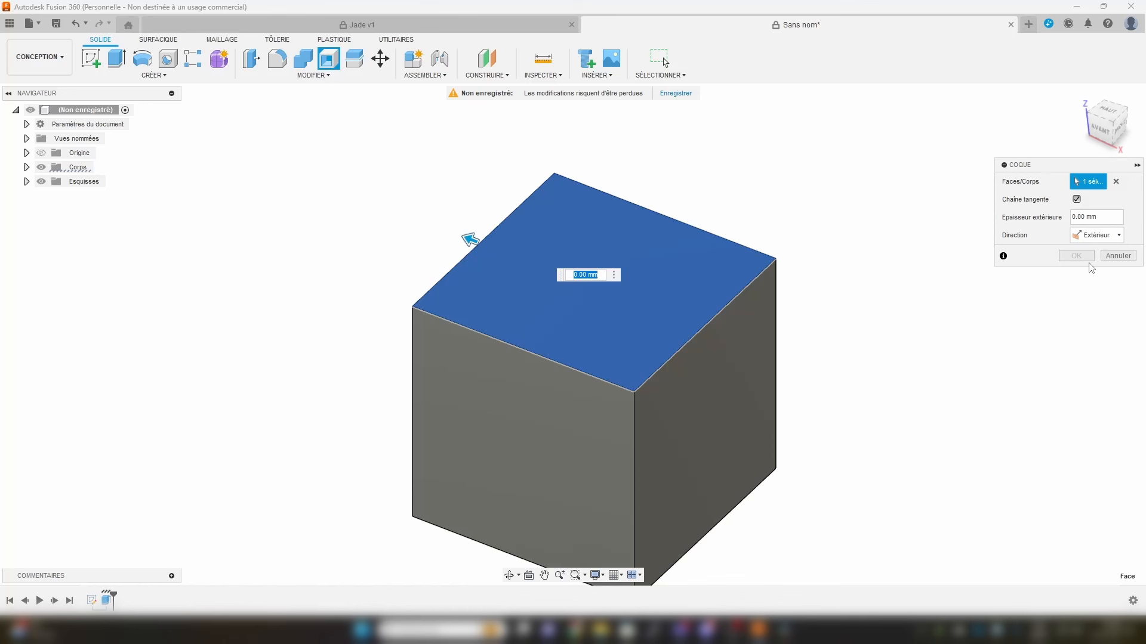
type("1")
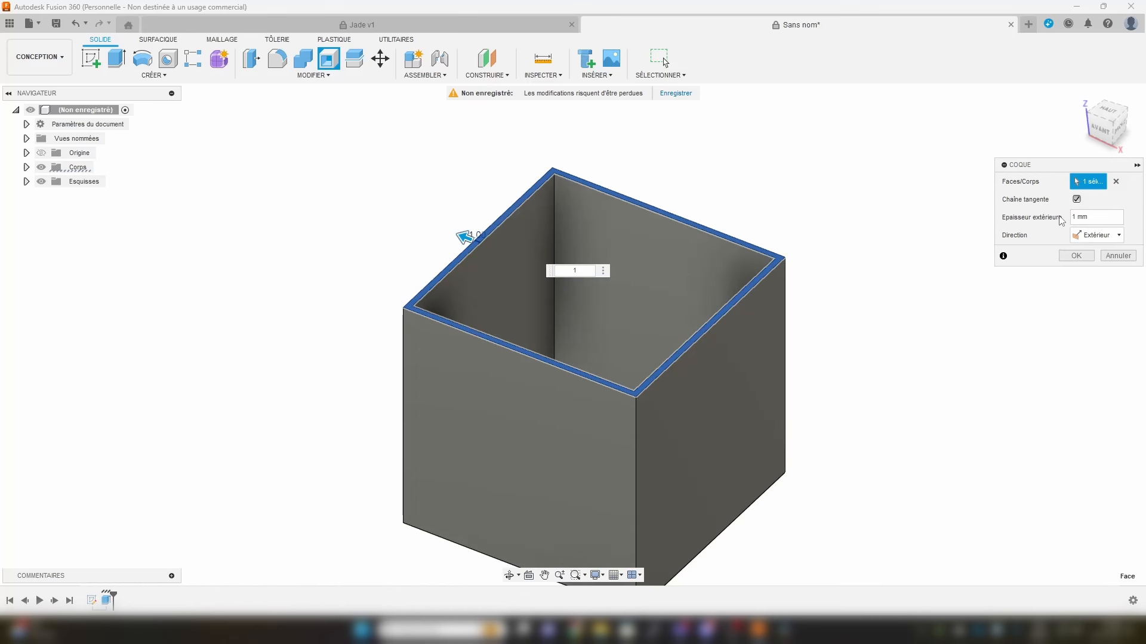
key("Return")
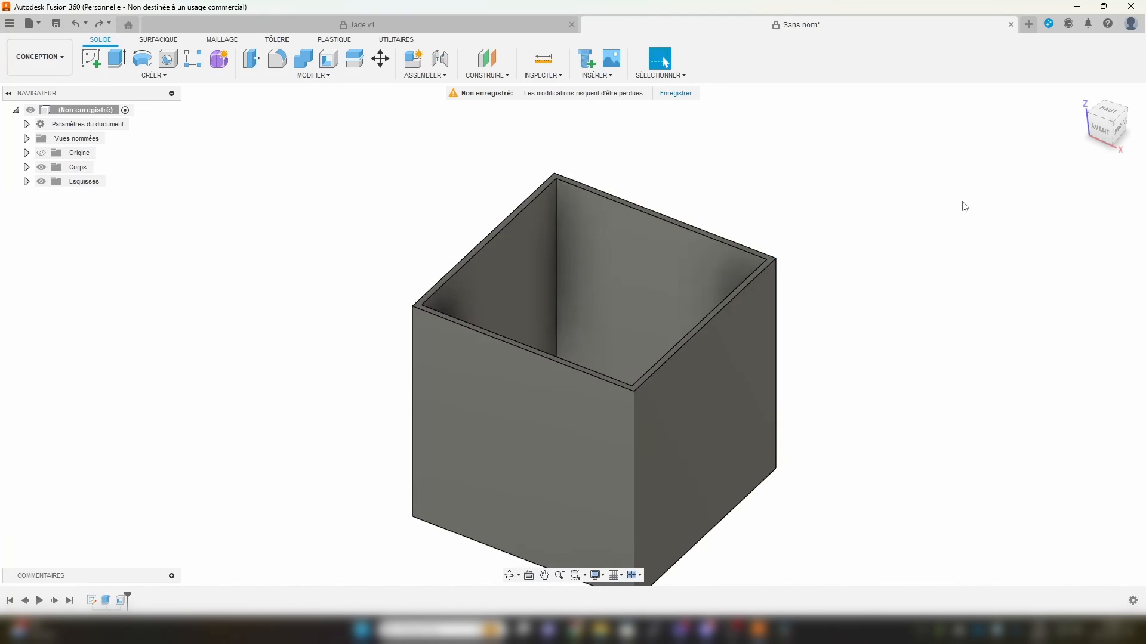
Step: Start a sketch on the box's top rim and offset its inner edge loop inward by 1 mm
left_click(95, 64)
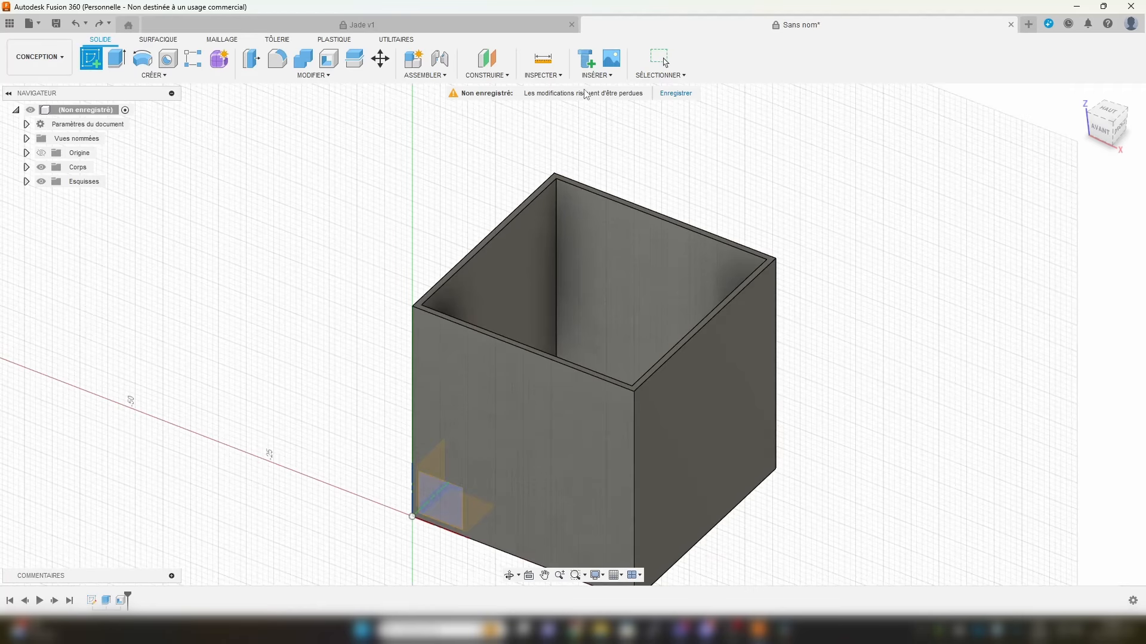
left_click(768, 268)
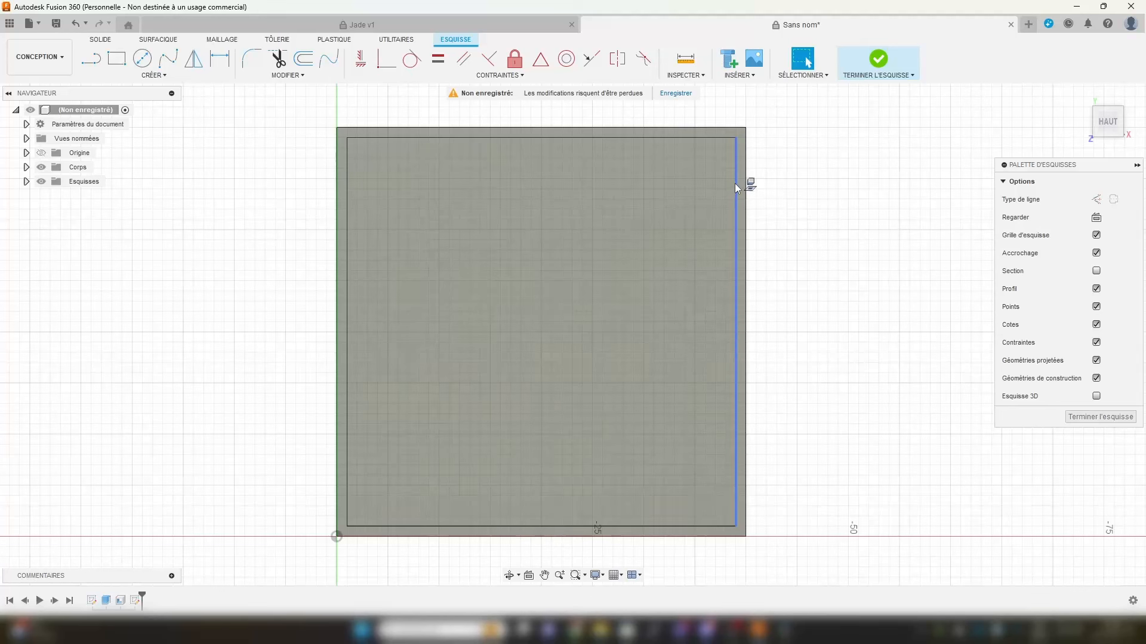
double_click(736, 186)
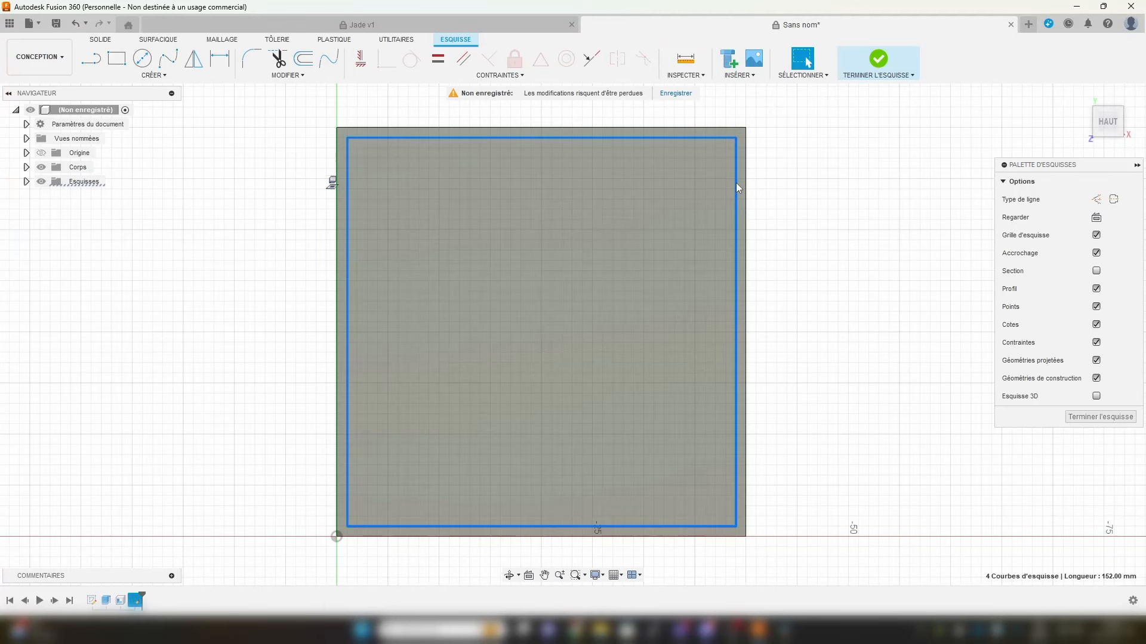
left_click(306, 59)
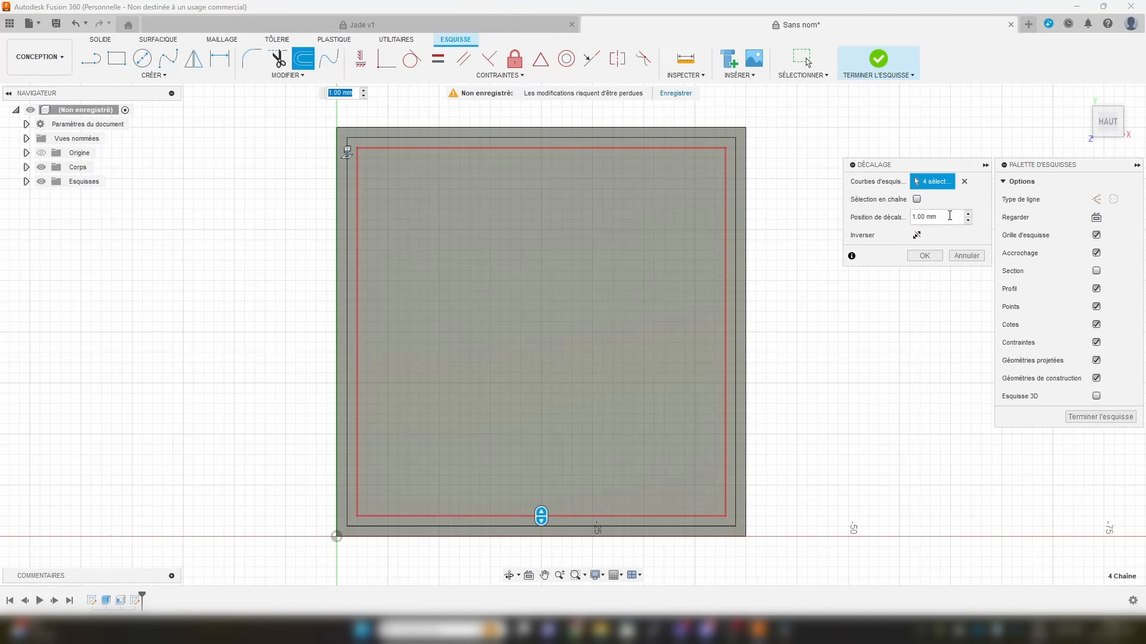
left_click(947, 216)
triple_click(947, 216)
left_click(924, 255)
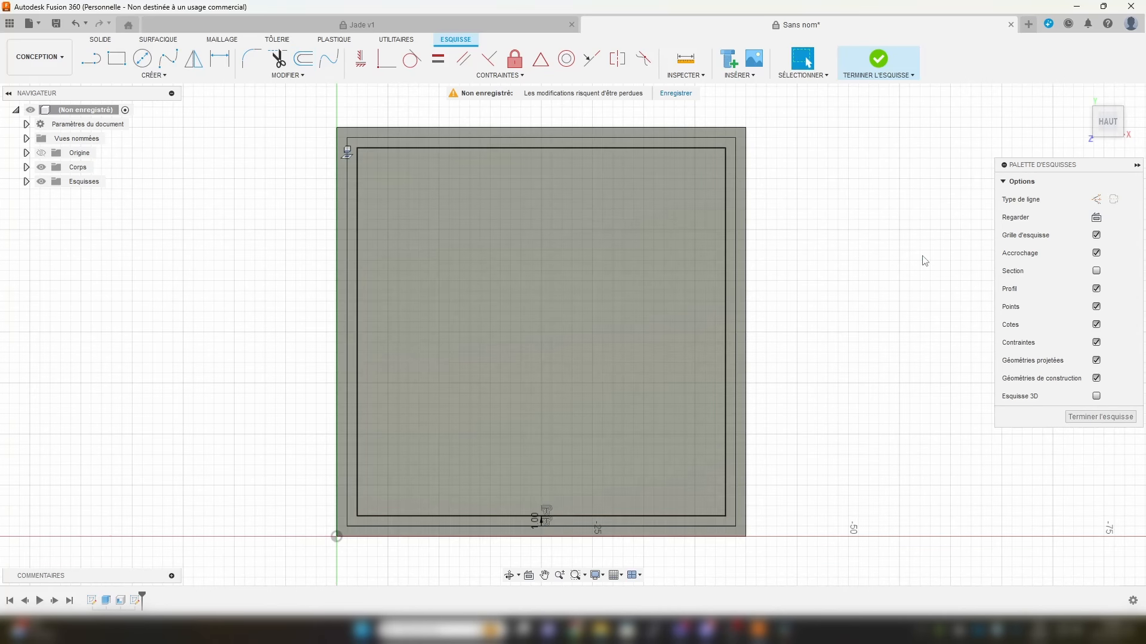
Step: Extrude the narrow ring between the rim's inner edge and the offset loop down into the box
scroll(737, 165, "up", 3)
left_click(731, 158)
scroll(786, 334, "down", 4)
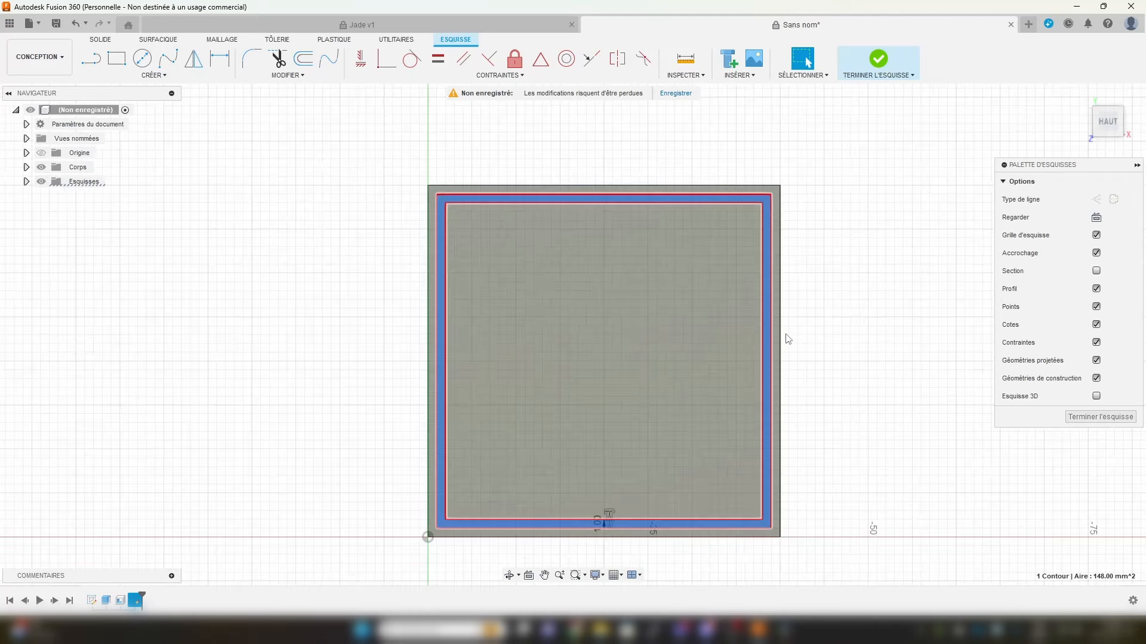
middle_click_drag(787, 339, 784, 290, "shift")
key("e")
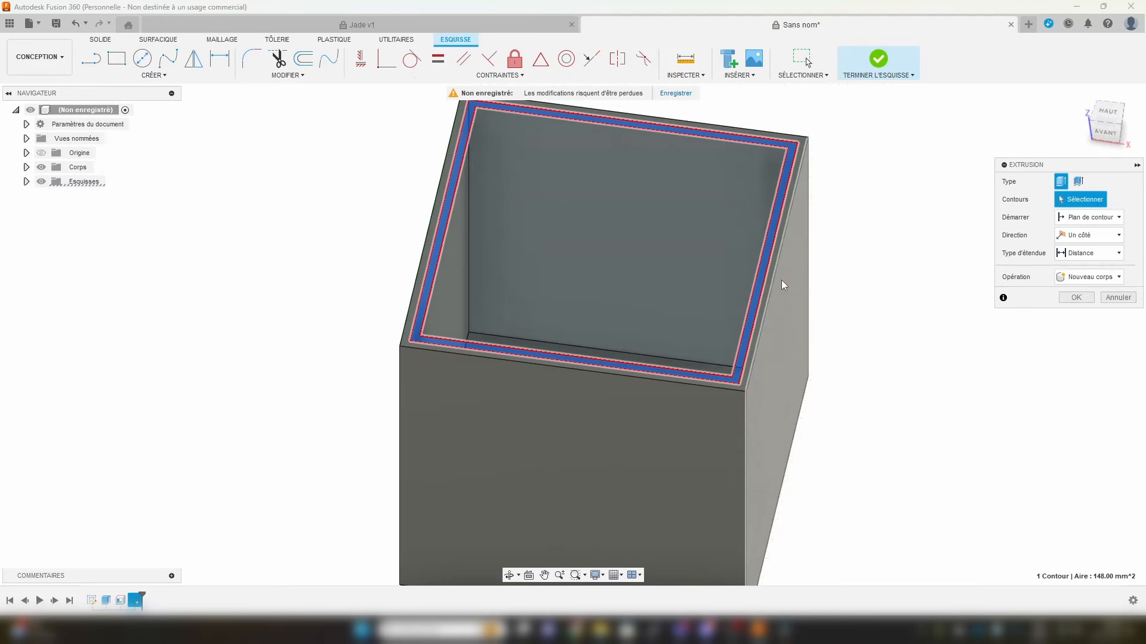
left_click_drag(632, 119, 654, 352)
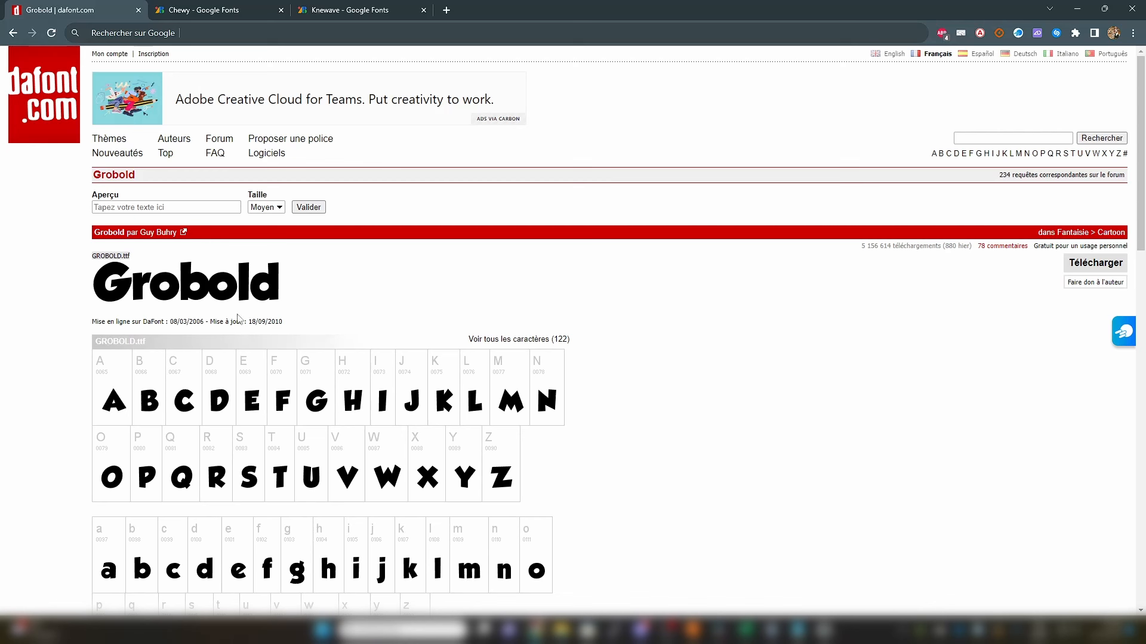
Step: Switch to the browser and examine the Grobold font on dafont.com and the Chewy and Knewave fonts on Google Fonts
left_click(186, 206)
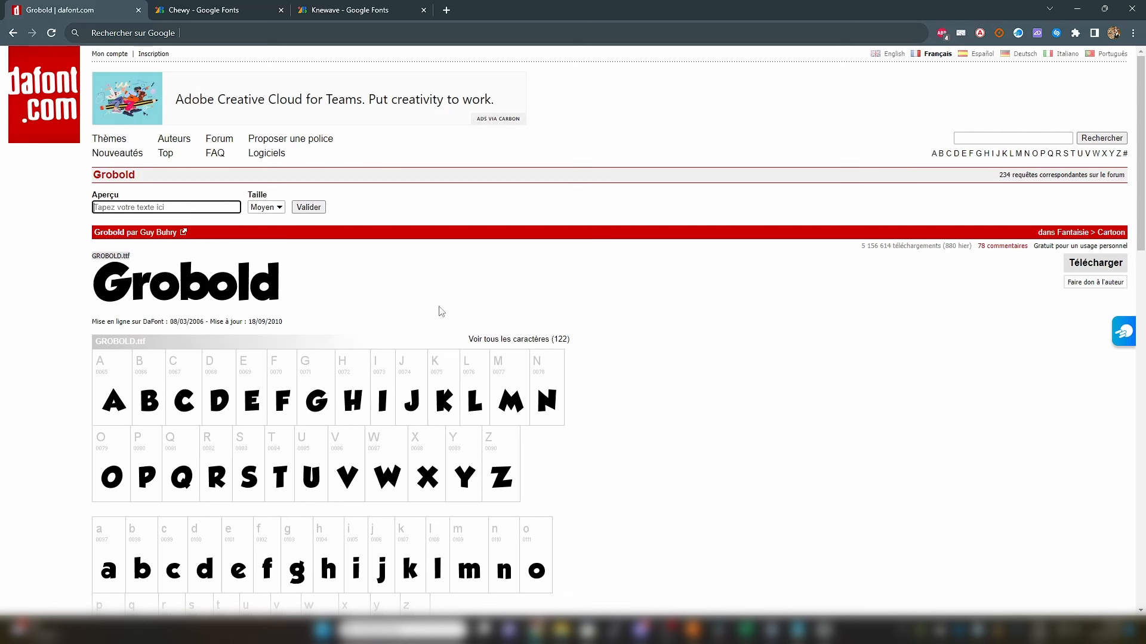
left_click(376, 287)
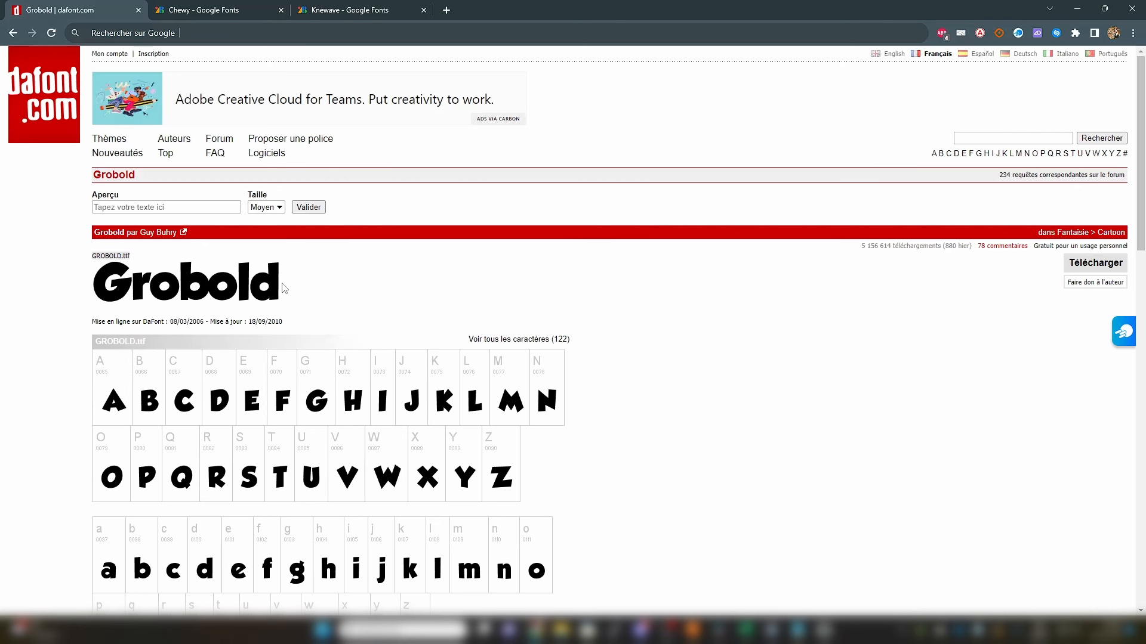
left_click(248, 11)
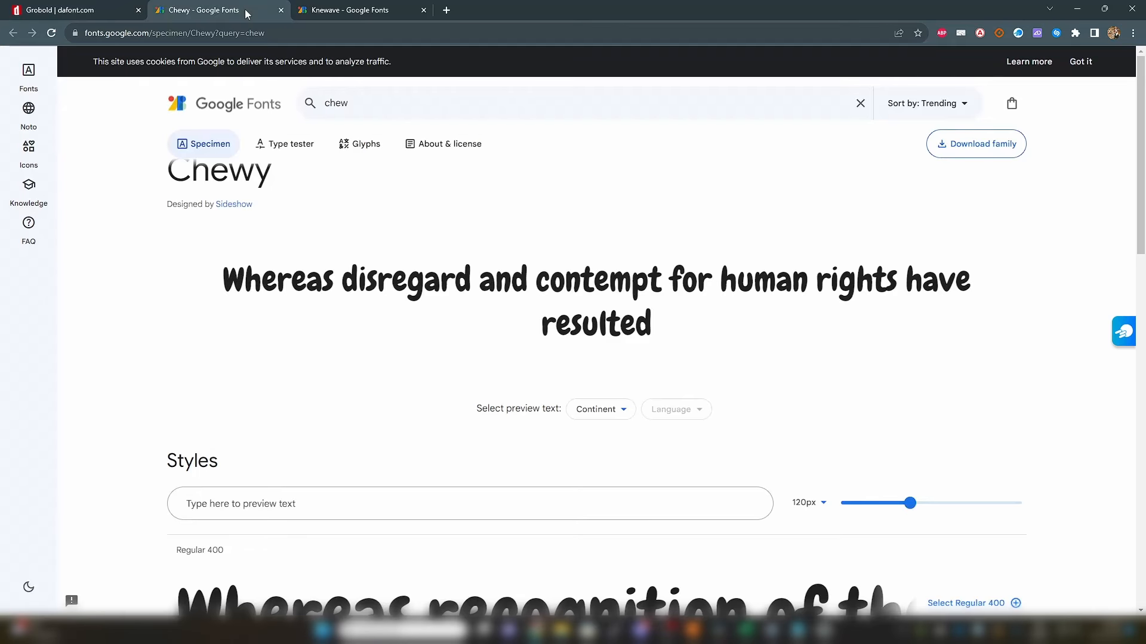
left_click_drag(390, 278, 458, 279)
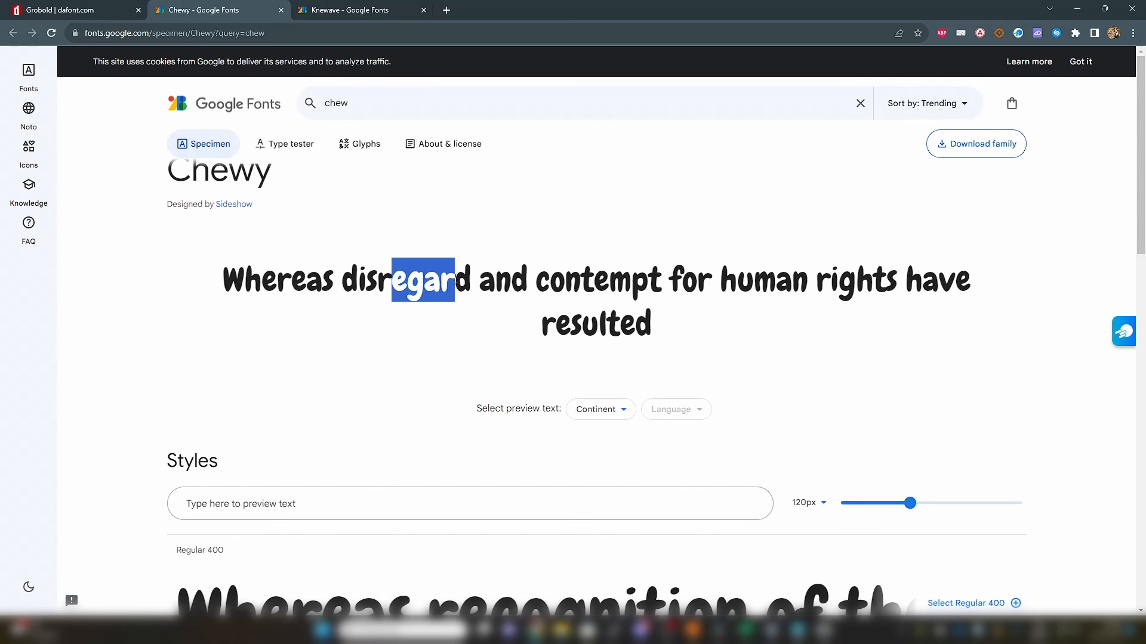
left_click(454, 279)
scroll(494, 284, "down", 2)
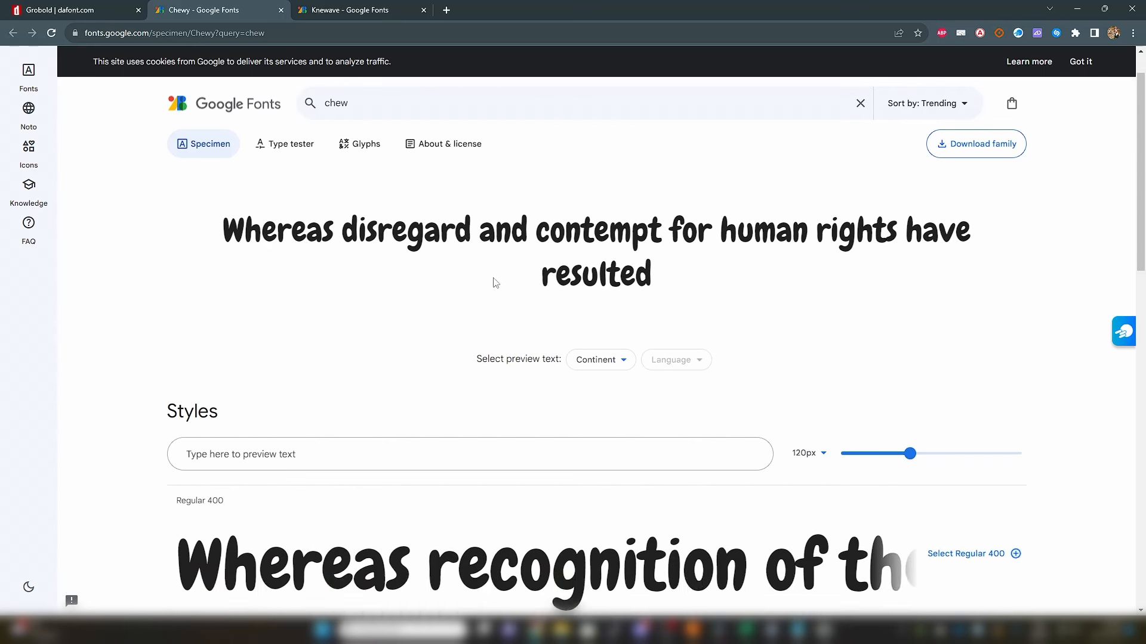
left_click(376, 381)
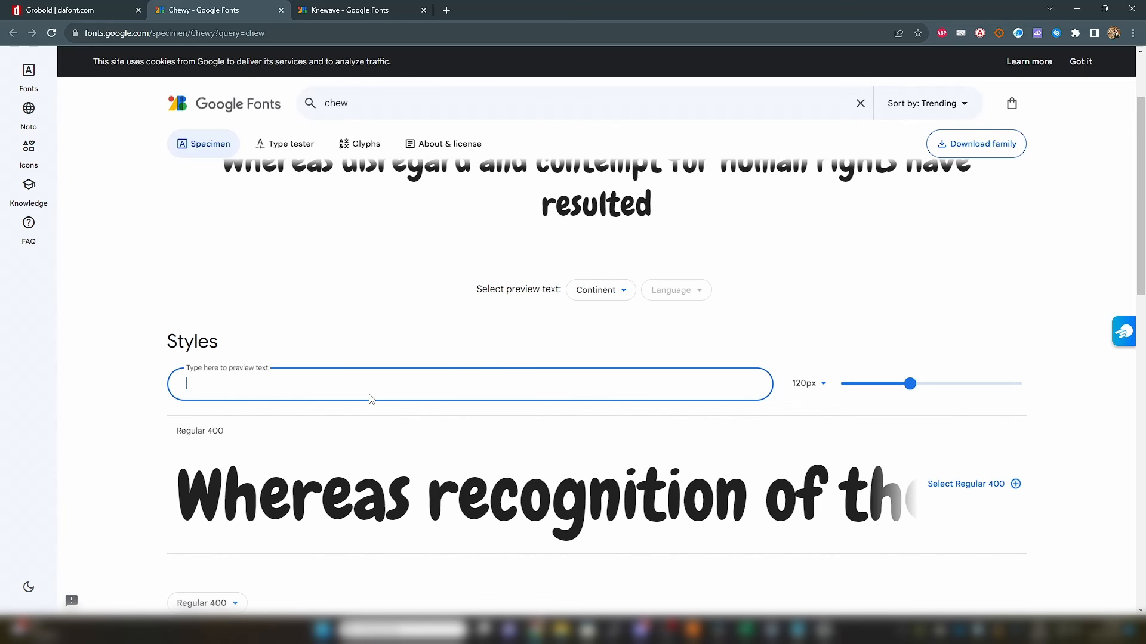
scroll(371, 399, "up", 2)
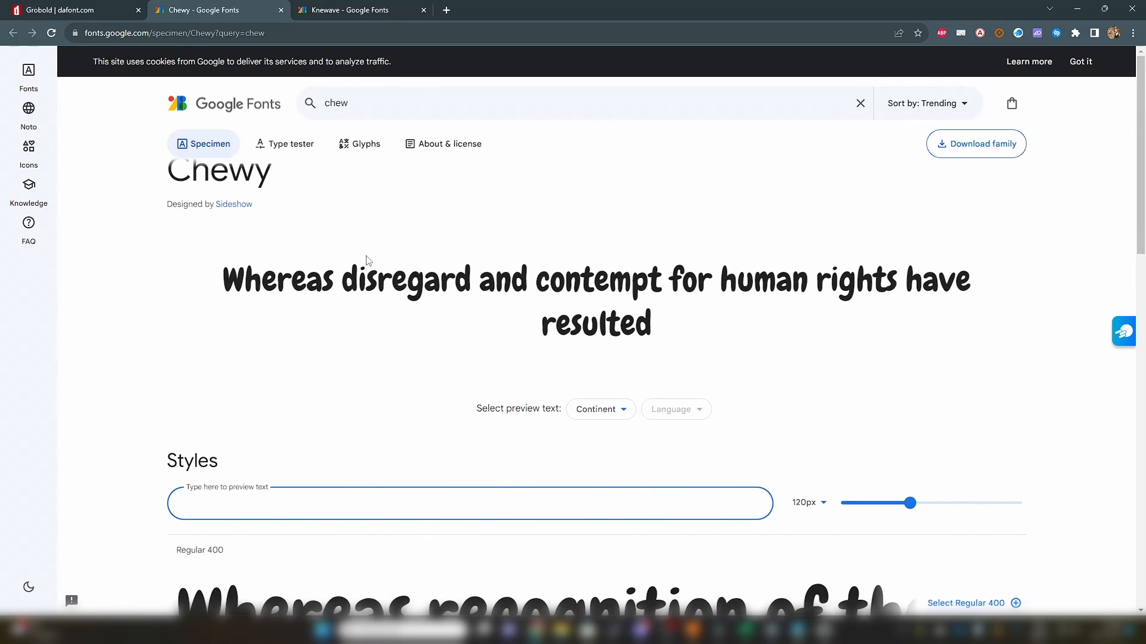
left_click(361, 10)
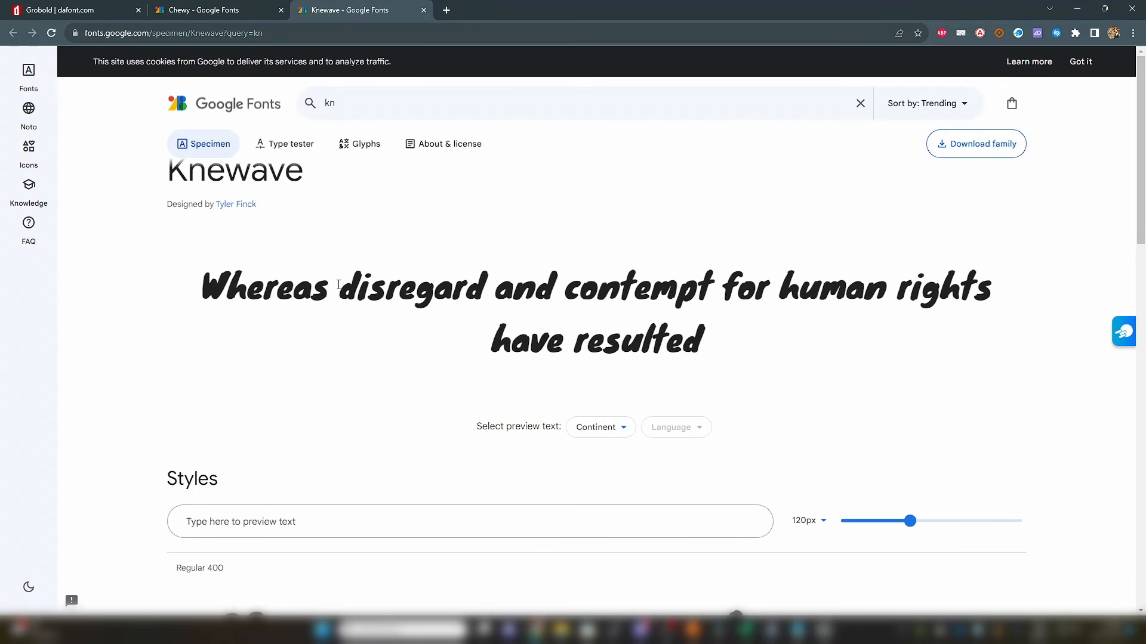
left_click_drag(282, 284, 490, 281)
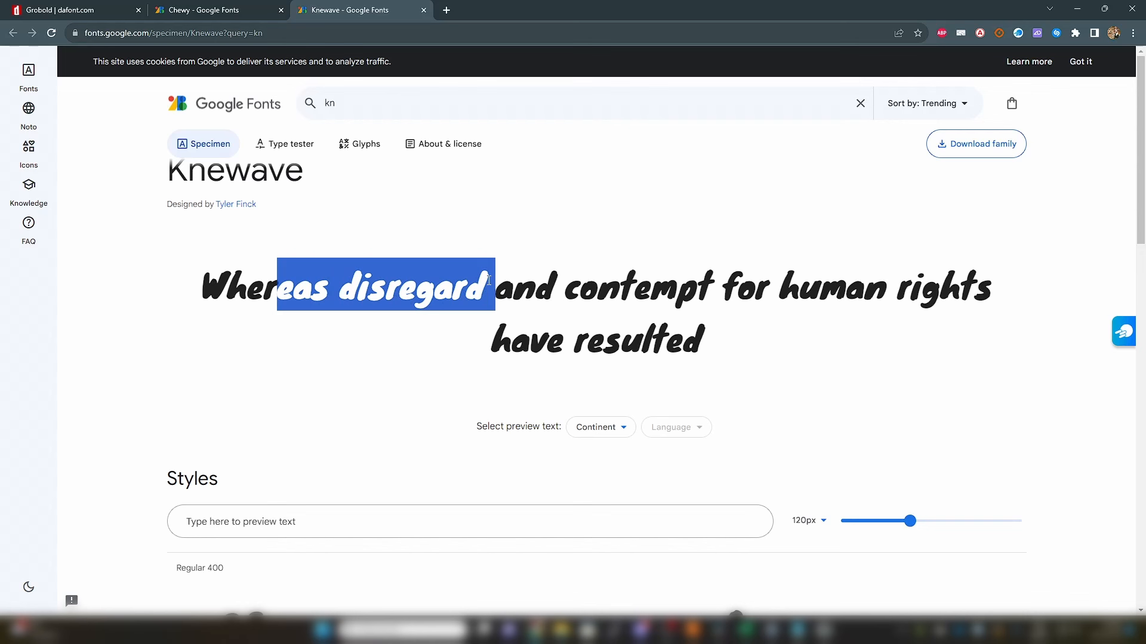
left_click(374, 360)
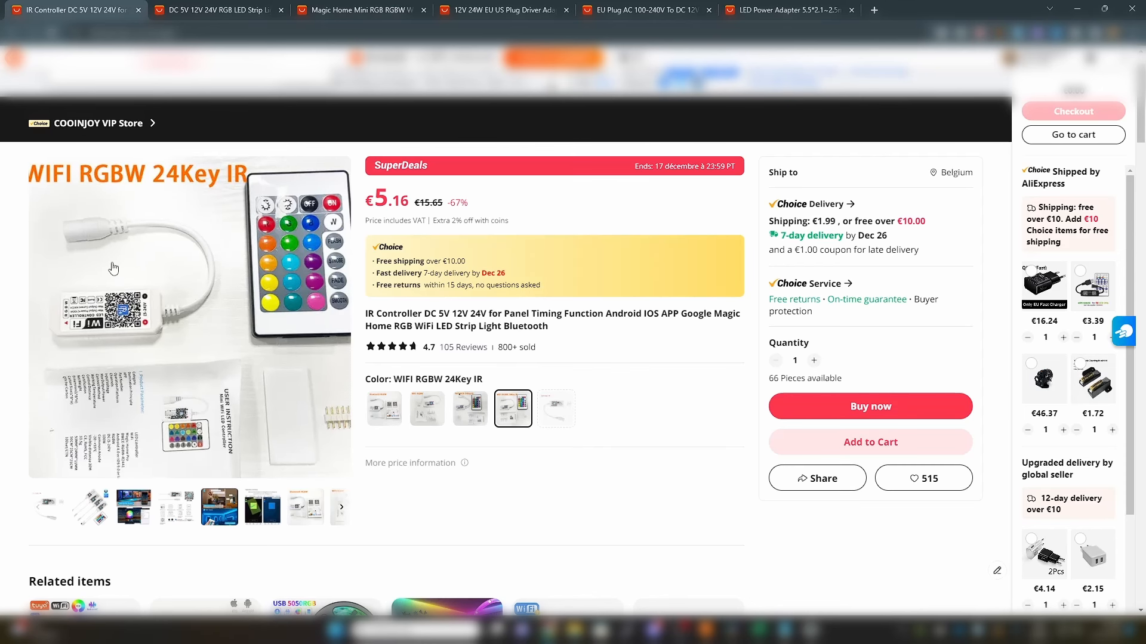
Step: View the LED controller's WIFI RGB 24Key IR and WIFI RGBW variants, and select WIFI RGBW 24Key IR
left_click(477, 408)
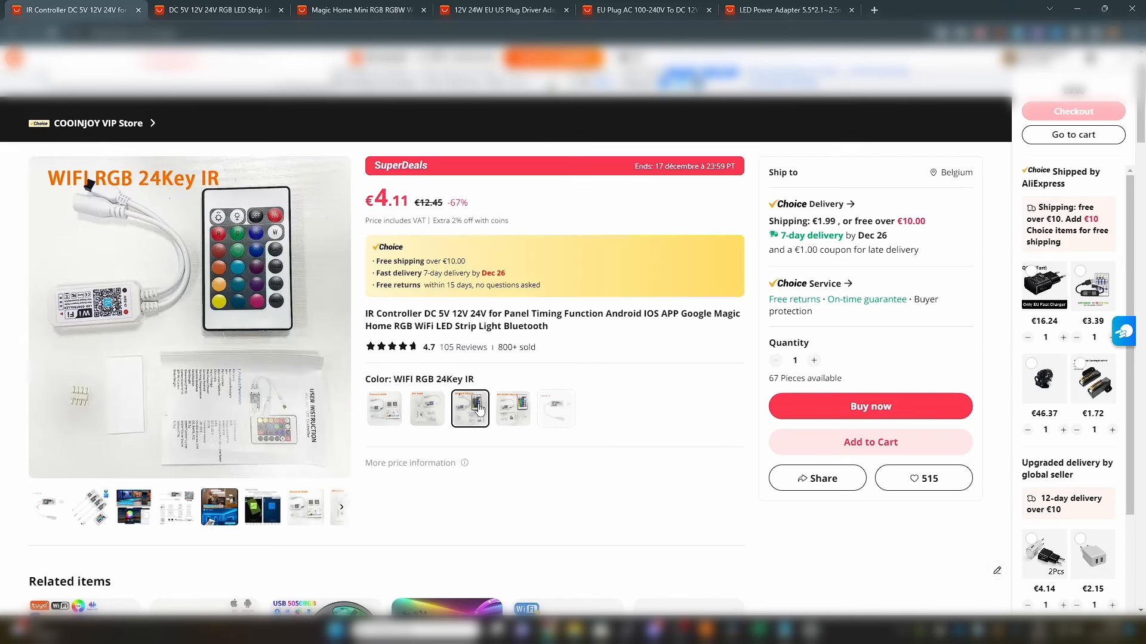
left_click(433, 415)
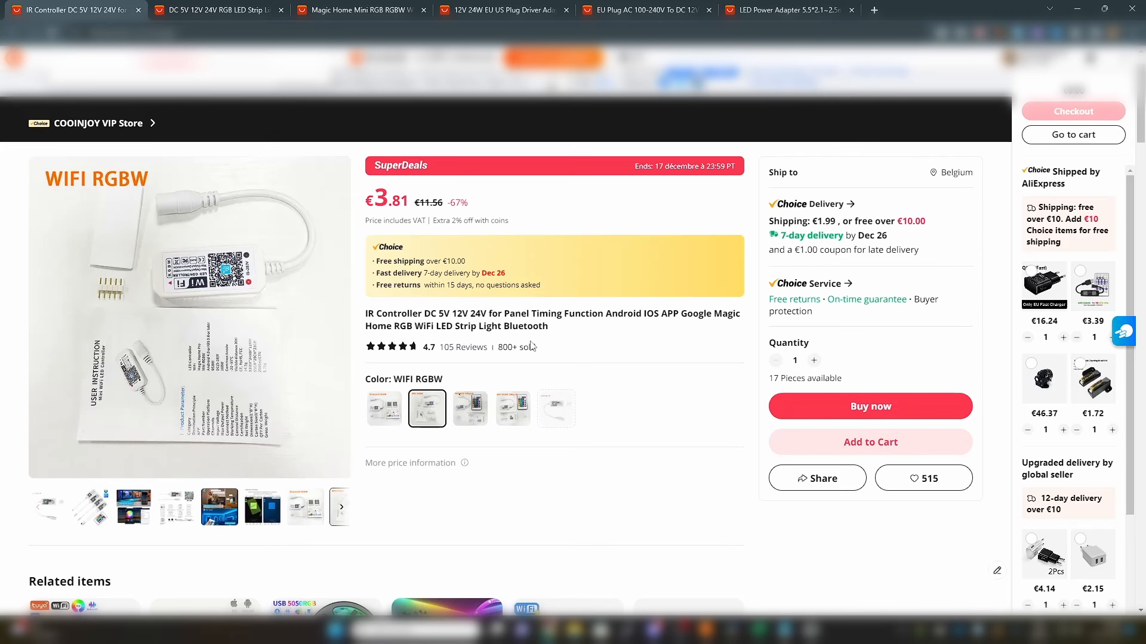
left_click(512, 409)
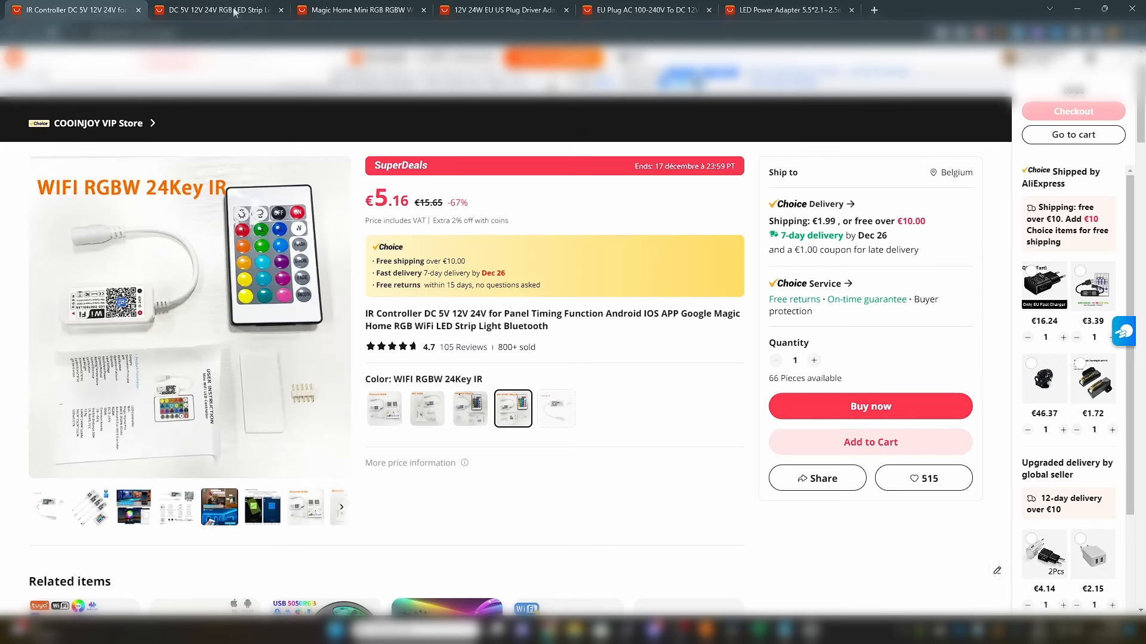
Step: Open the RGB LED strip listing and read its title, strip length and LED density
left_click(235, 10)
left_click_drag(482, 235, 524, 235)
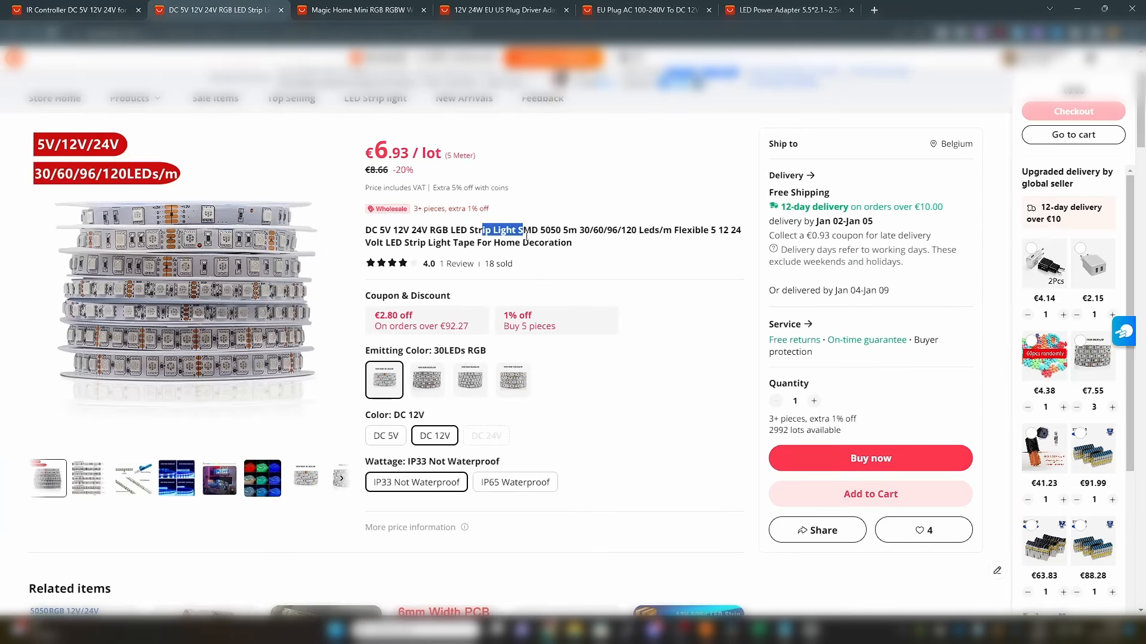
left_click(528, 235)
left_click_drag(424, 355, 464, 353)
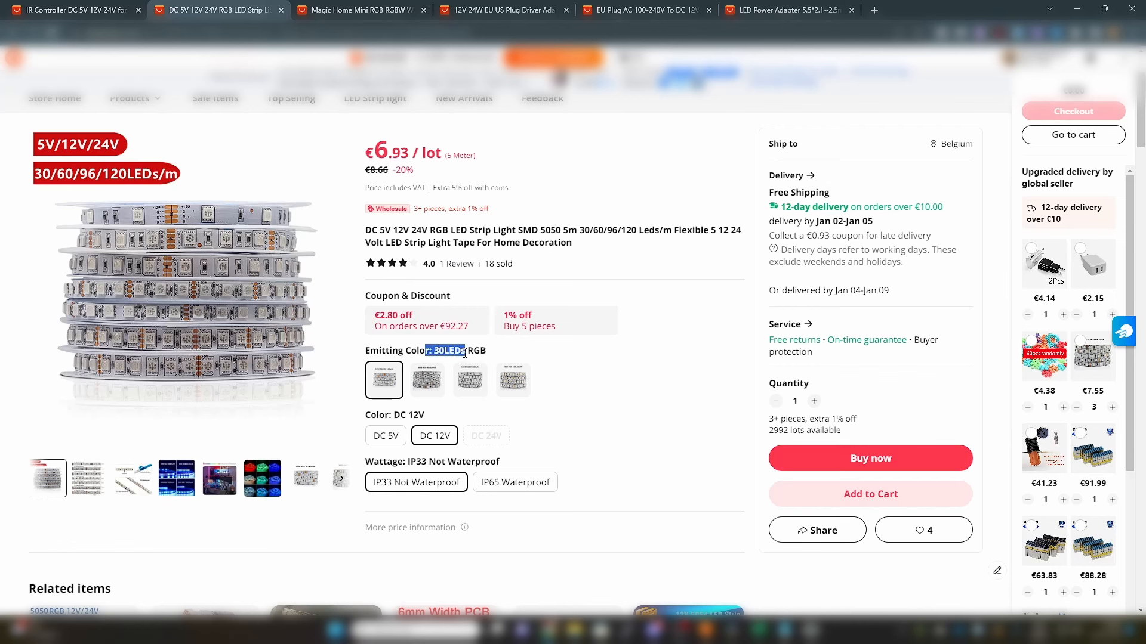
left_click(464, 352)
left_click_drag(565, 233, 589, 233)
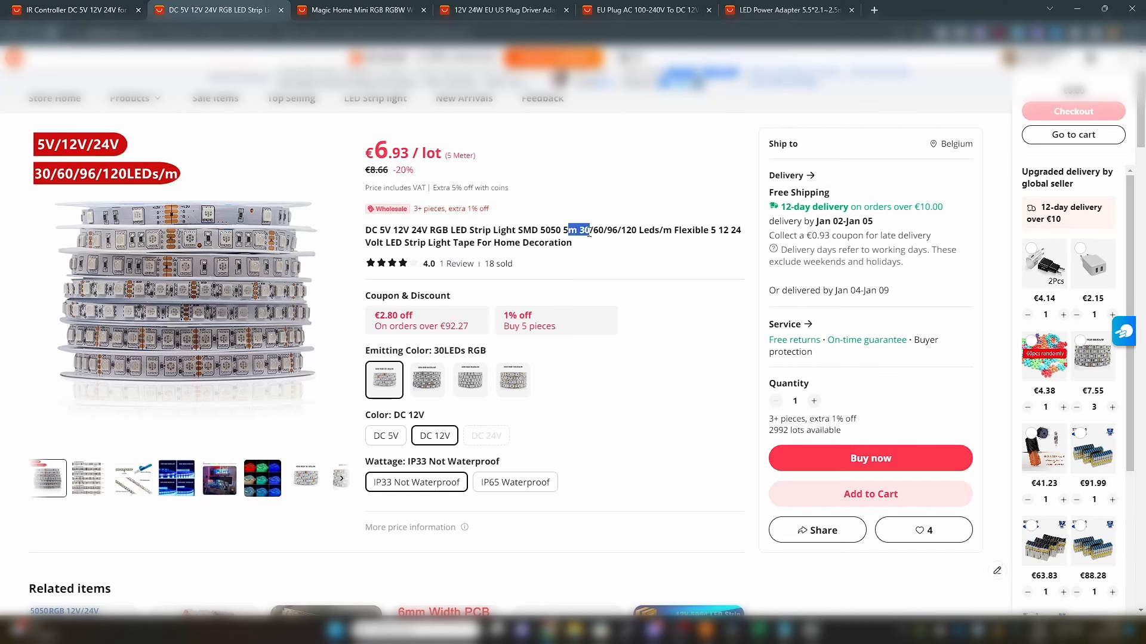
left_click(531, 235)
Step: View the Magic Home mini RGB/RGBW WiFi controller listing, and read the 12V 24W plug adapter listing
left_click(343, 6)
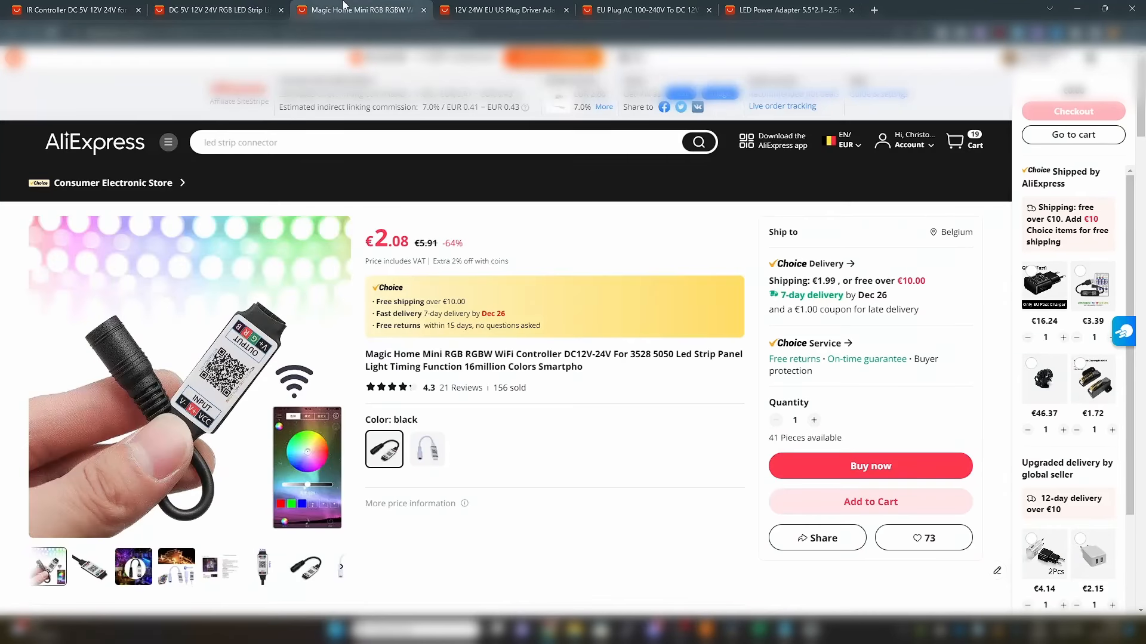
scroll(676, 307, "down", 1)
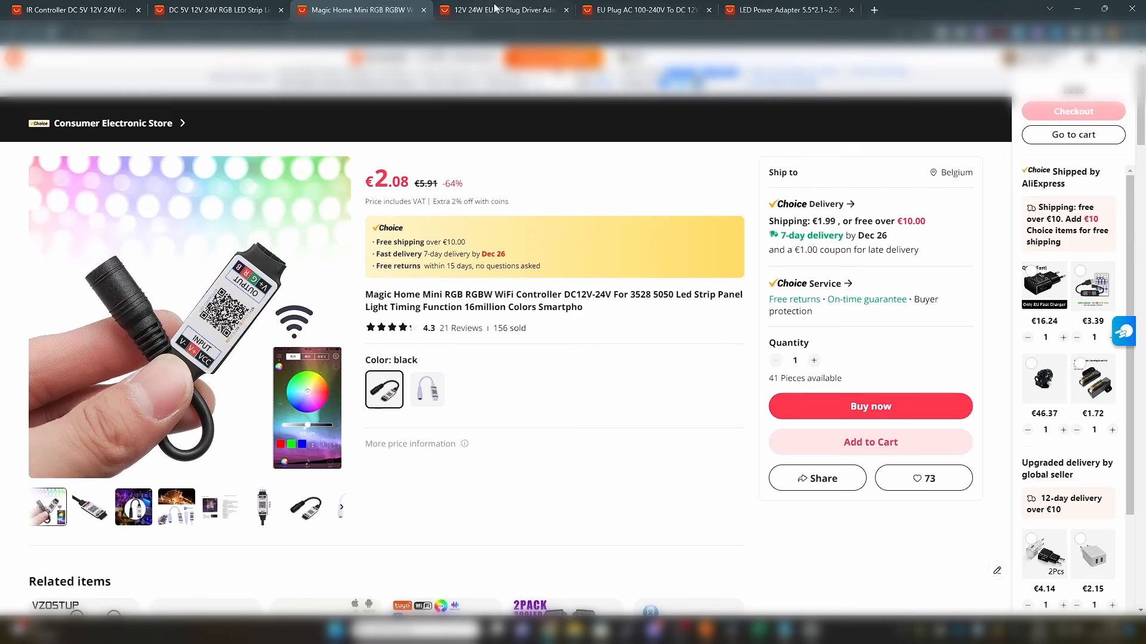
mouse_move(495, 8)
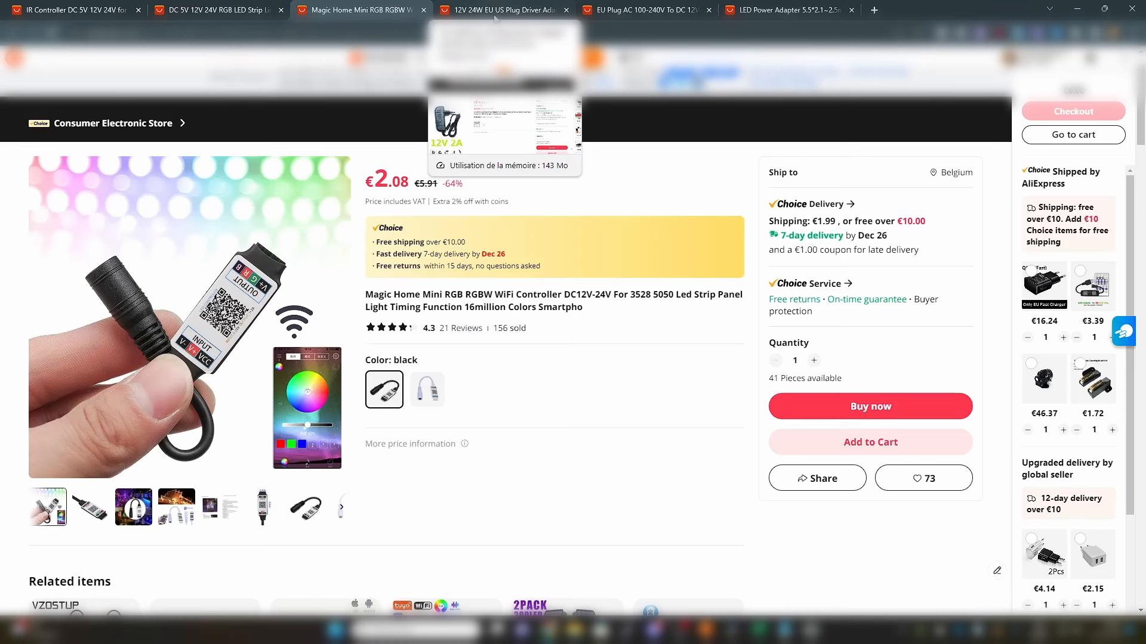
left_click(498, 12)
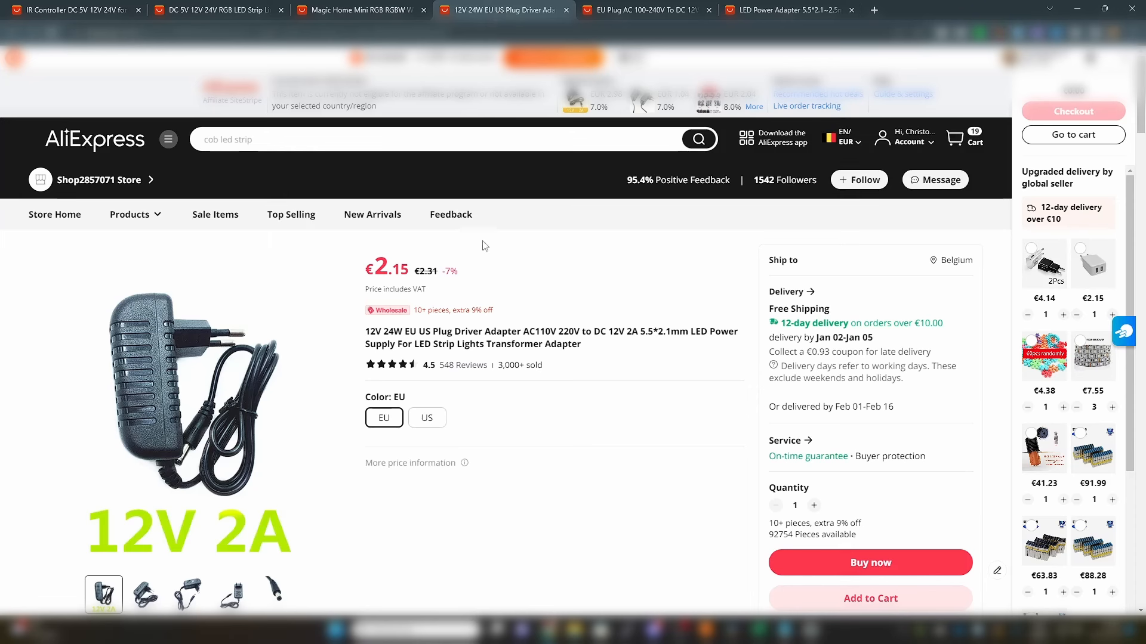
left_click_drag(441, 331, 477, 327)
Step: Open the EU plug power supply with connector, compare its 12V 1A and 12V 2A variants, and select 12V 2A
left_click(610, 8)
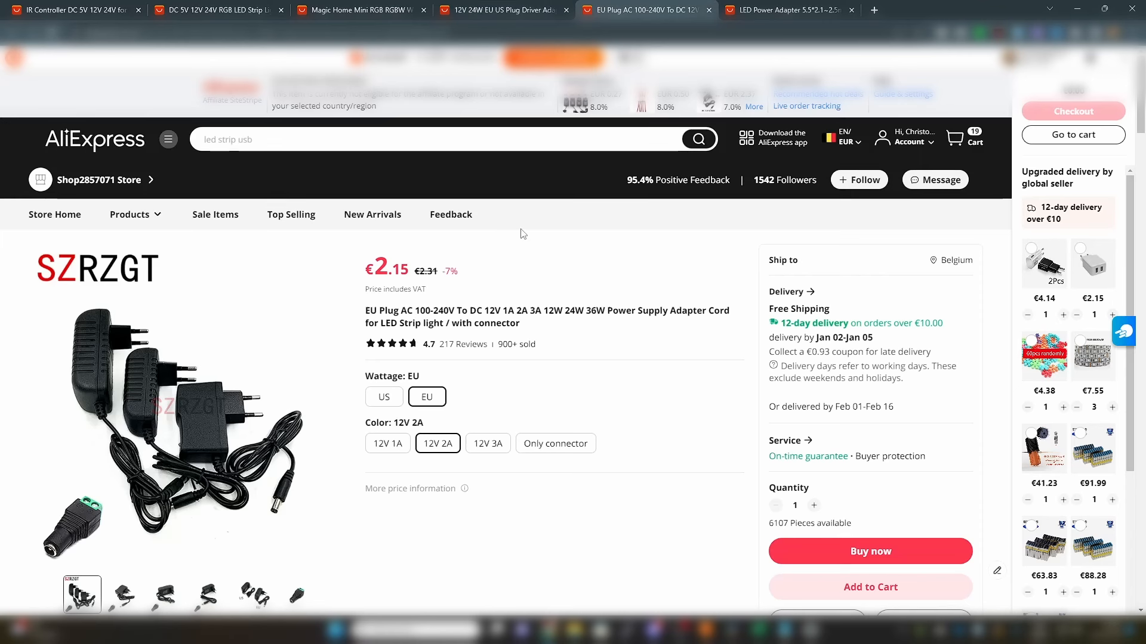
left_click(389, 445)
left_click(440, 448)
left_click_drag(501, 311, 565, 311)
left_click(575, 305)
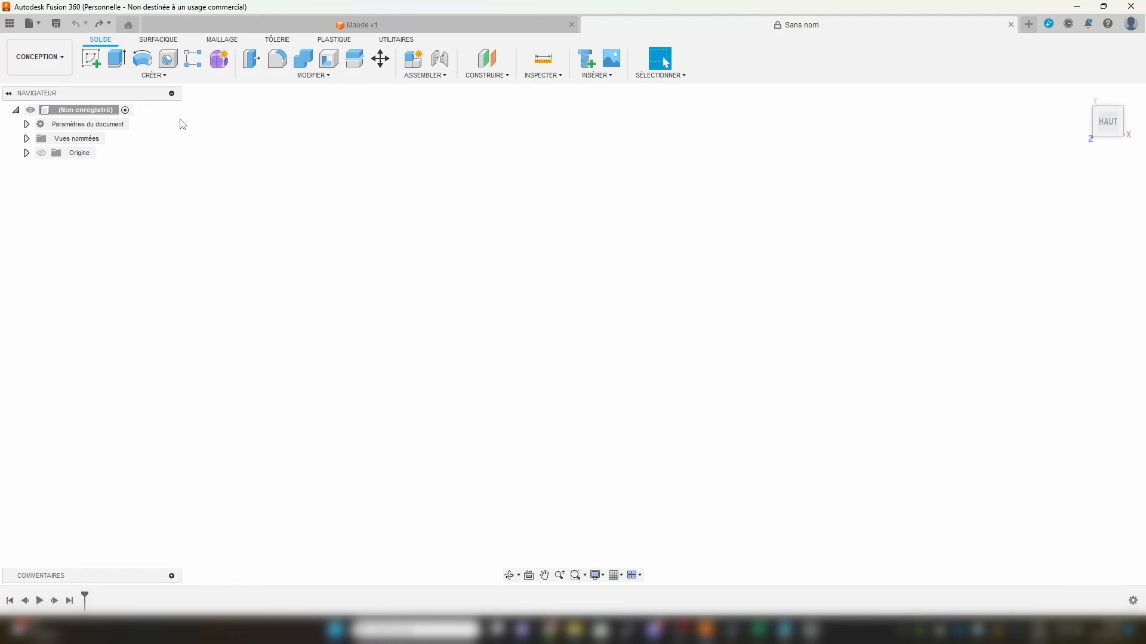
Step: Switch to Fusion 360 and start a sketch on the XY plane of the empty design
left_click(96, 63)
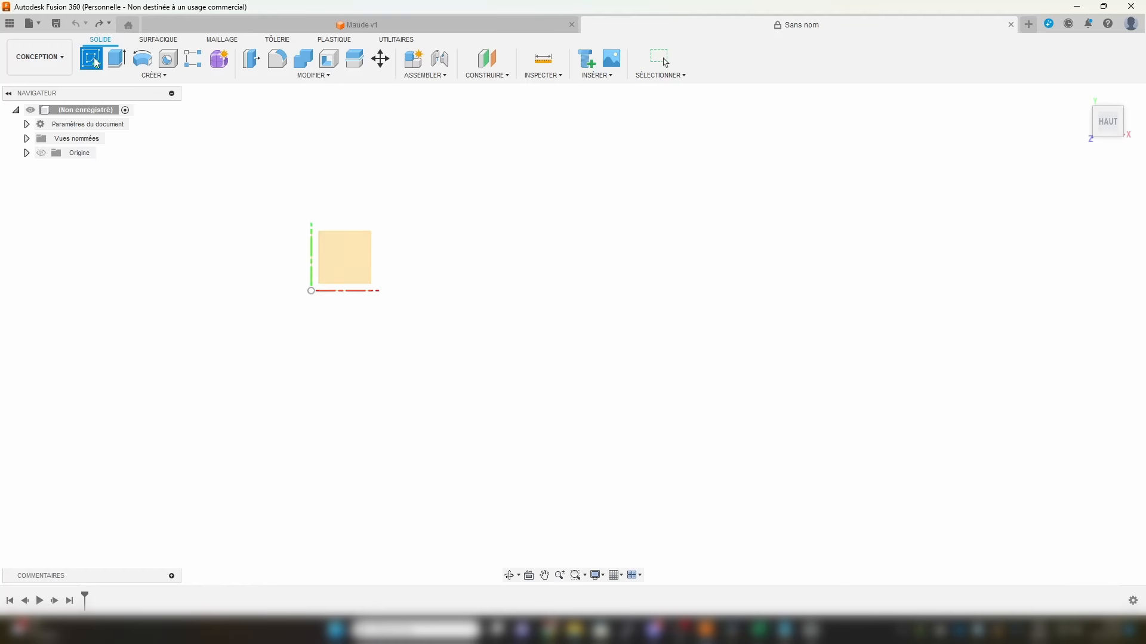
left_click(353, 256)
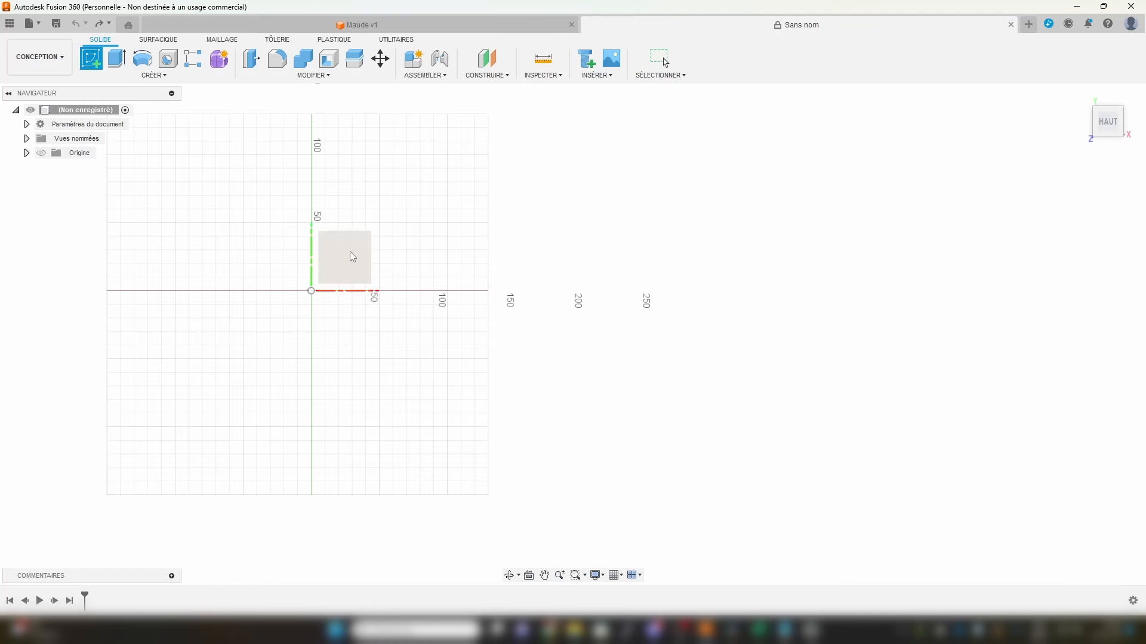
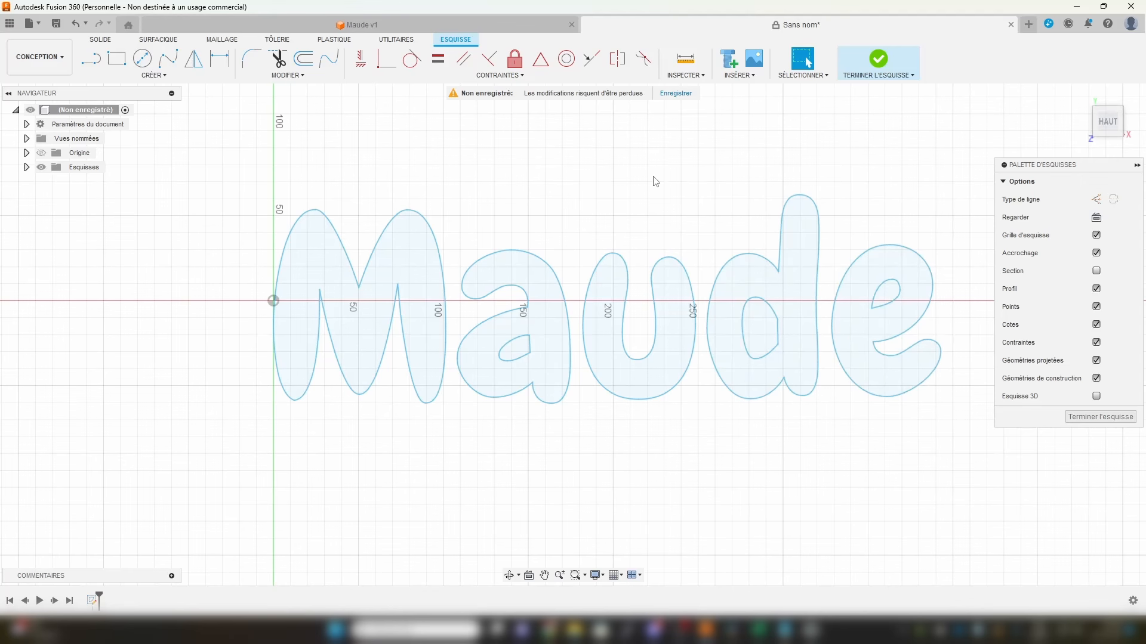
Step: Extrude the five letter profiles 35 mm as new bodies, leaving the holes in a, d and e open
key("e")
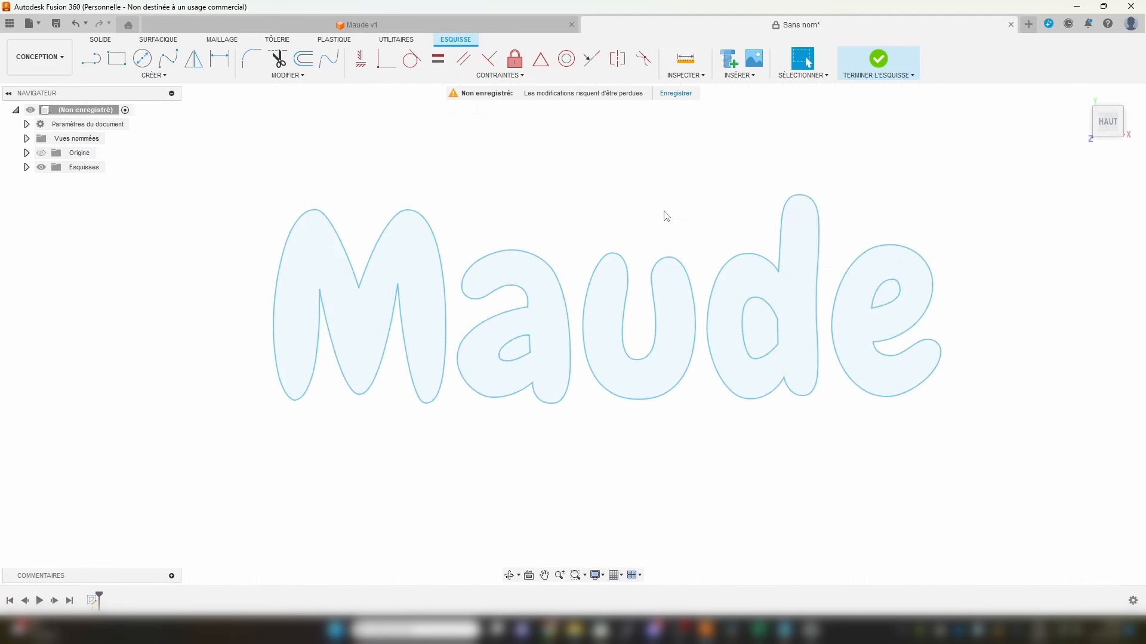
left_click(424, 258)
left_click(512, 267)
left_click(600, 300)
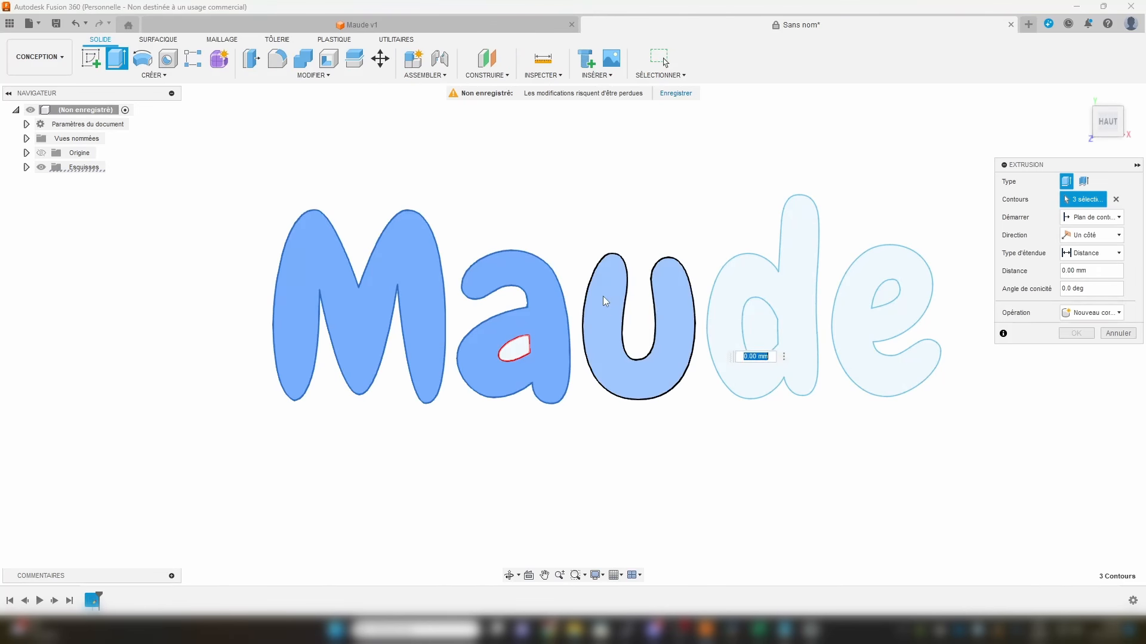
left_click(793, 299)
left_click(855, 311)
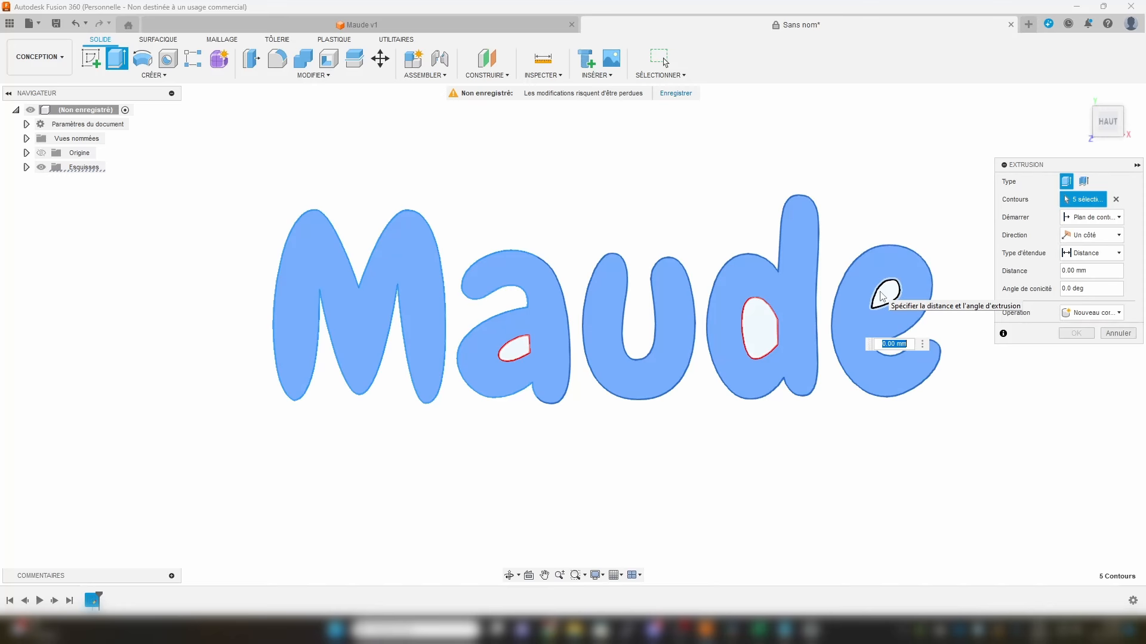
type("35")
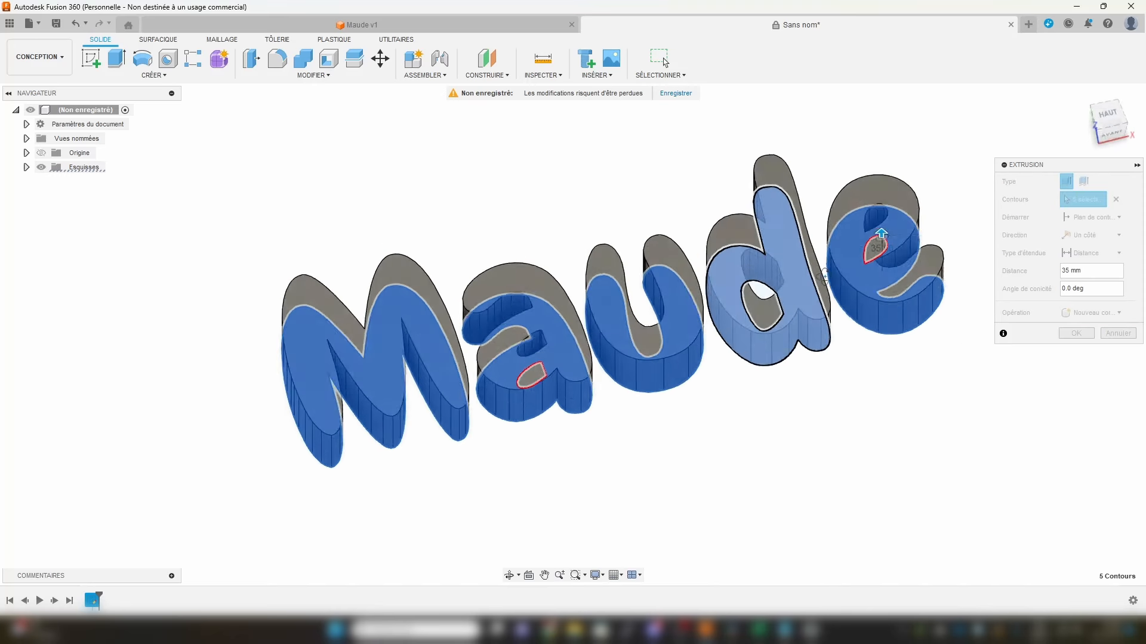
mouse_move(824, 277)
middle_mouse_down("shift")
mouse_move(808, 252)
mouse_move(810, 270)
middle_mouse_up("shift")
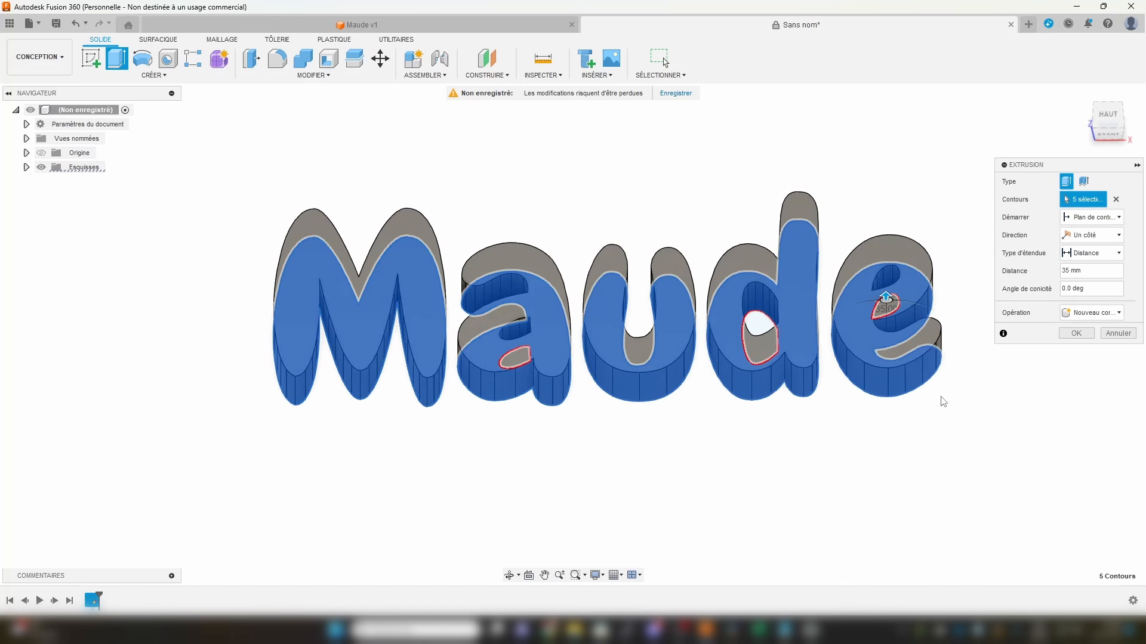
key("Return")
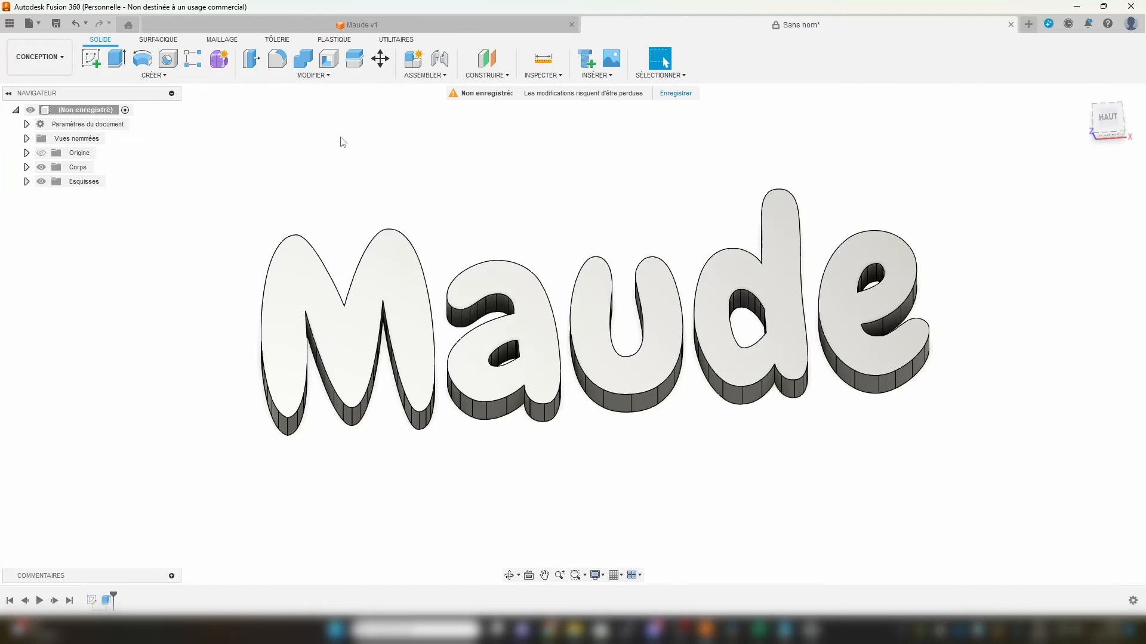
Step: Shell the five letters open at their top faces, with a 2 mm wall thickness on the outside
left_click(330, 61)
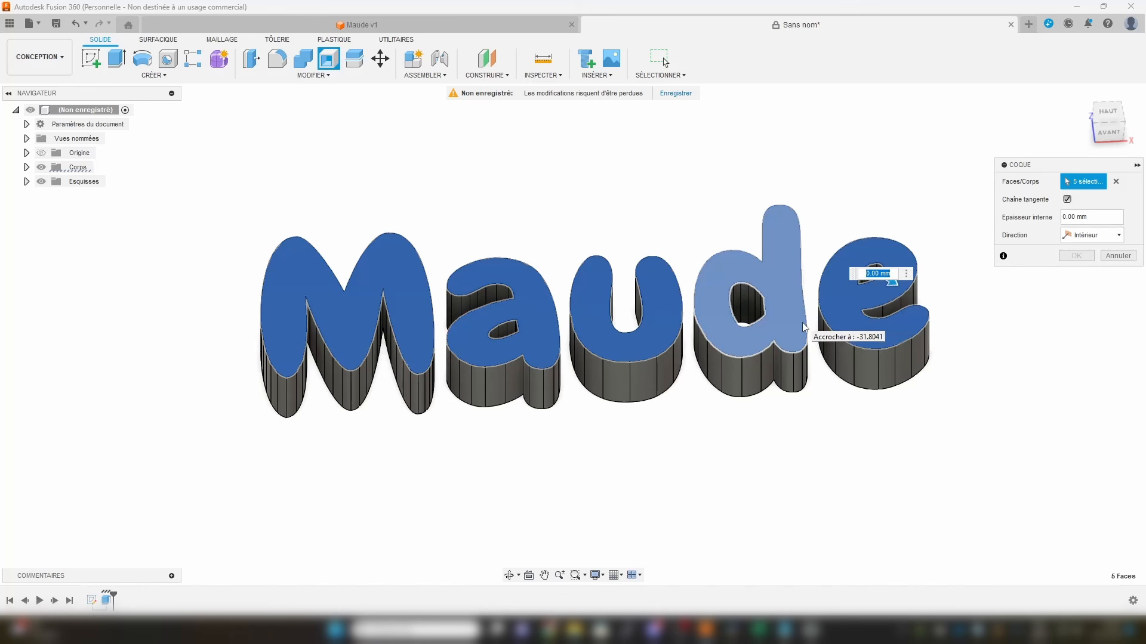
left_click(1086, 235)
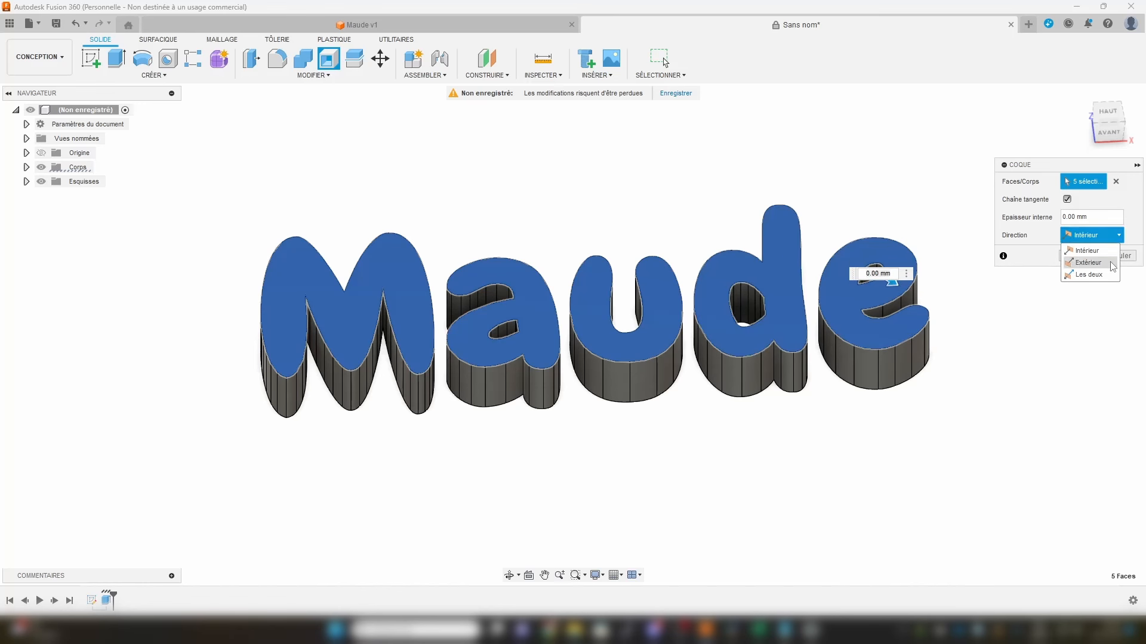
left_click(1110, 264)
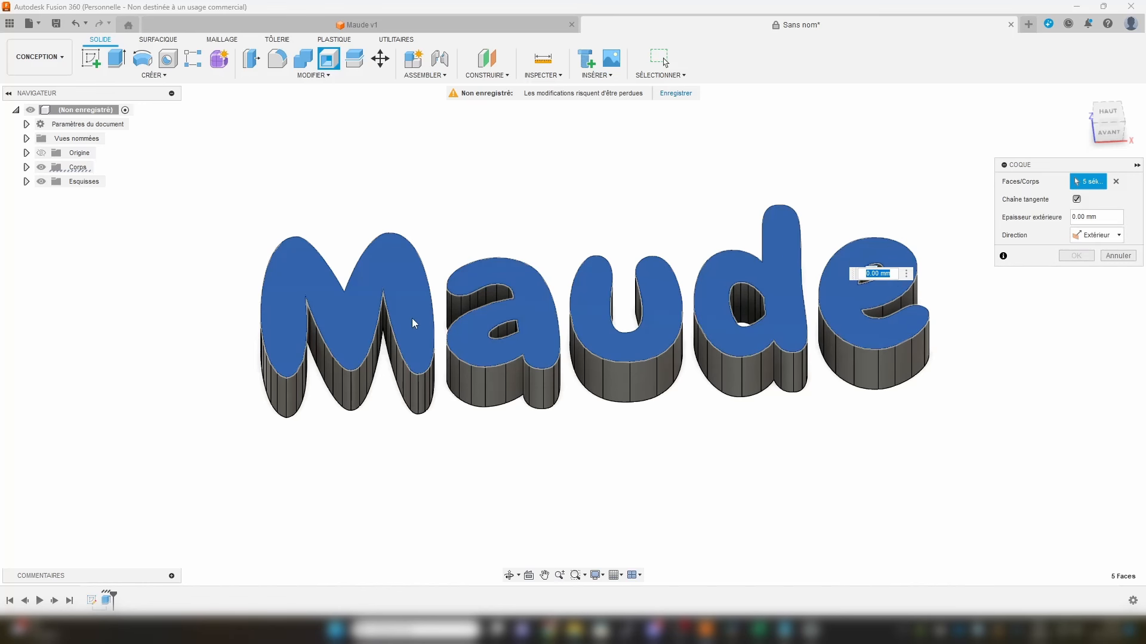
left_click(1090, 219)
type("2")
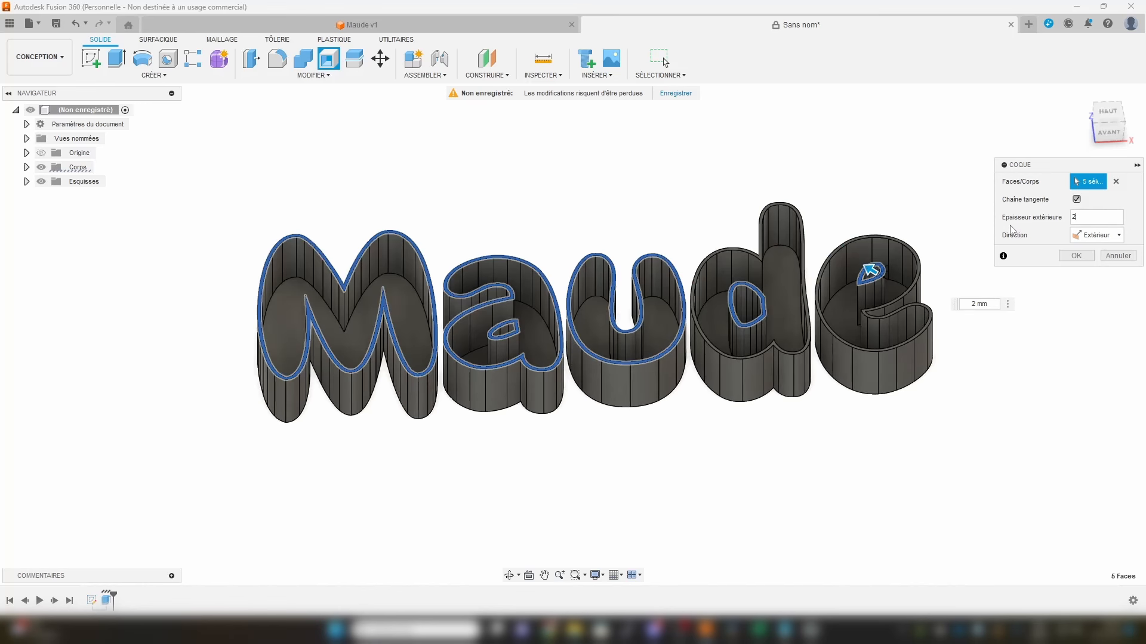
left_click(1076, 256)
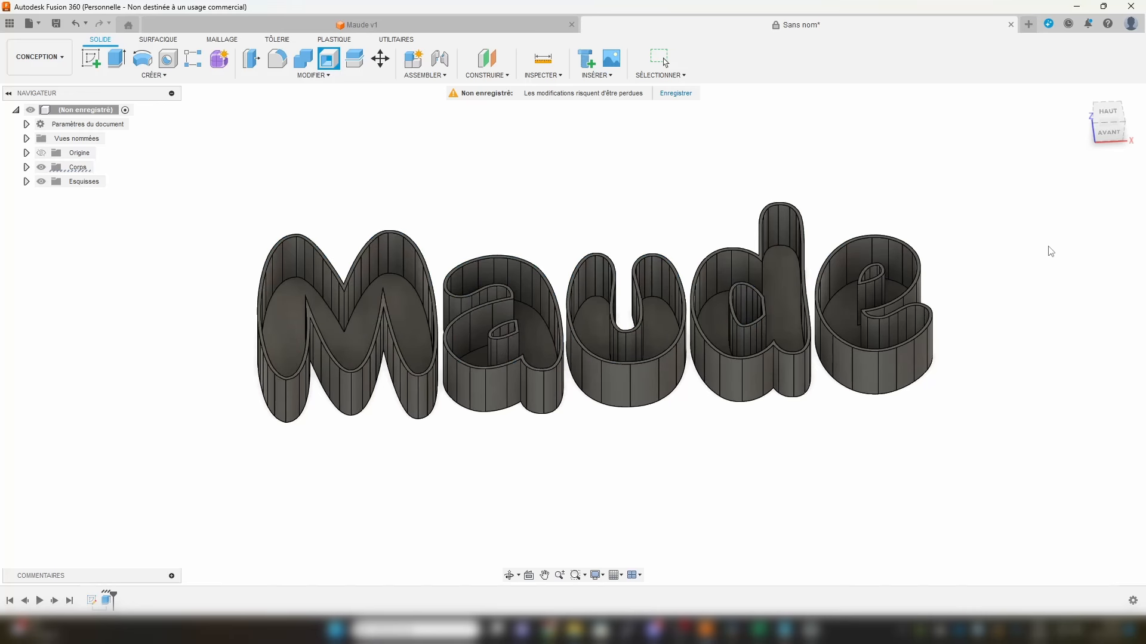
middle_click_drag(989, 266, 962, 270, "shift")
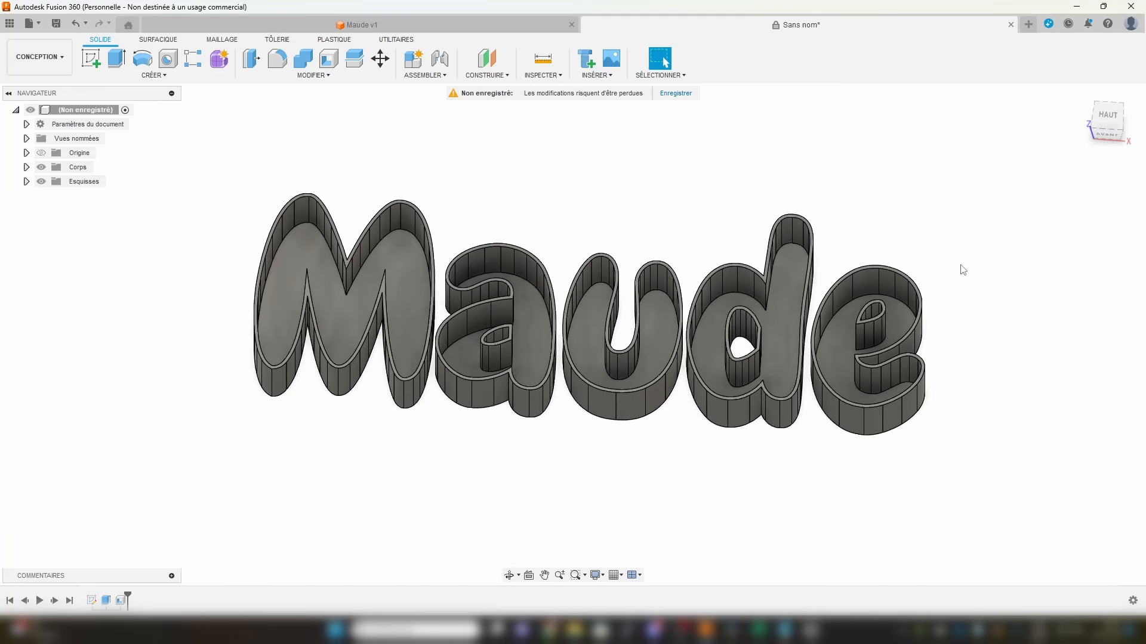
middle_click_drag(913, 304, 861, 296)
scroll(862, 296, "up", 5)
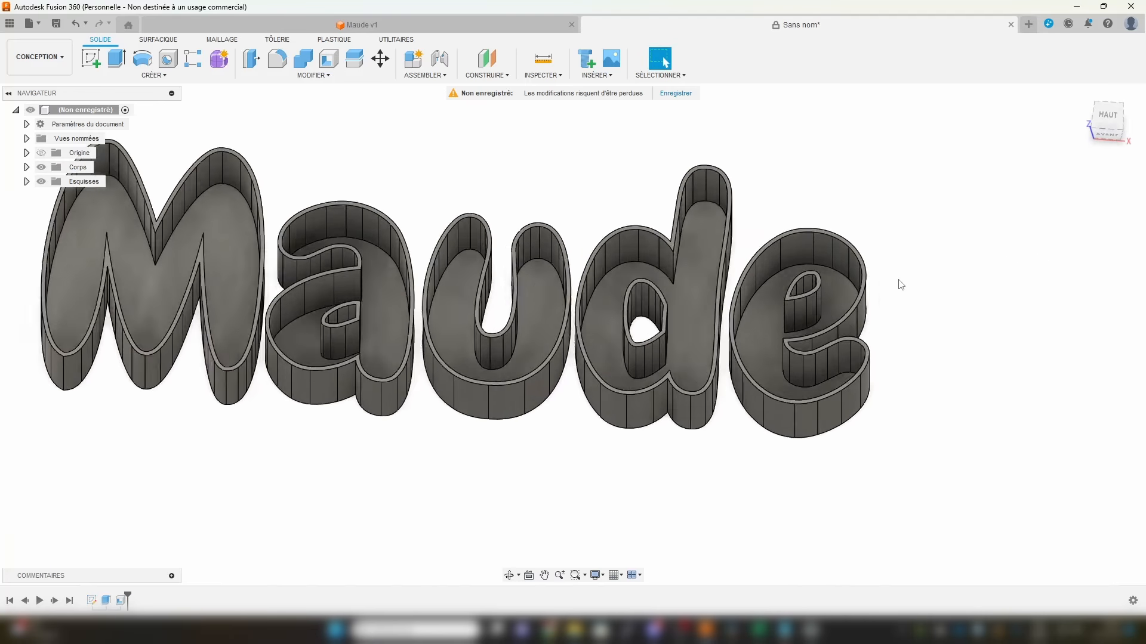
scroll(806, 303, "down", 6)
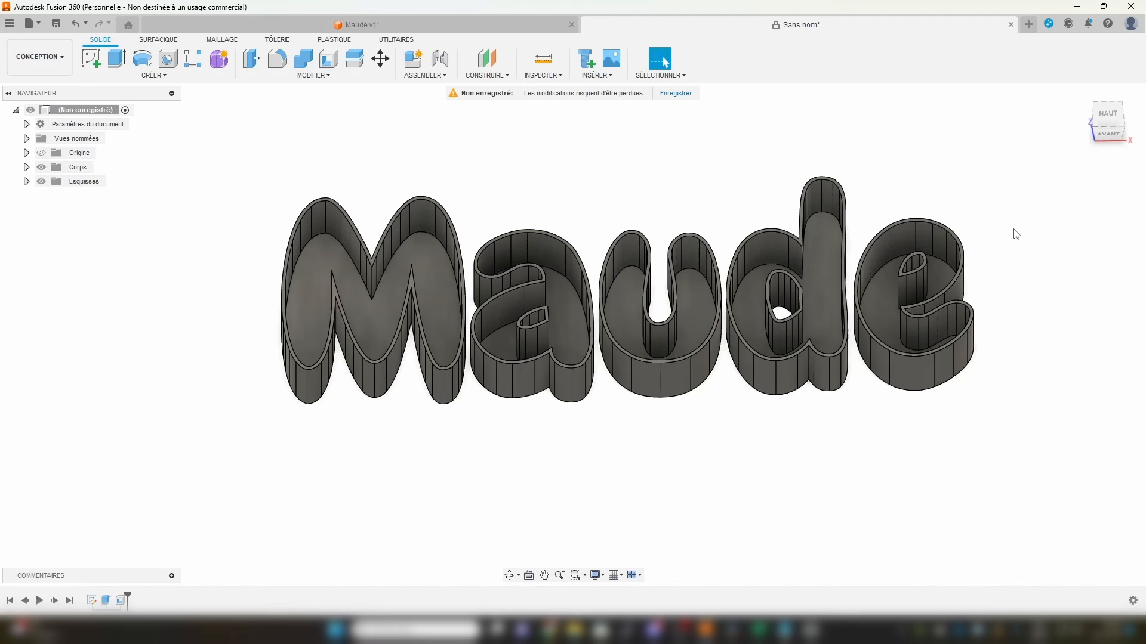
Step: Show the letters from above and move the letter a body -10 mm along X so it overlaps the M
middle_click_drag(767, 267, 783, 308, "shift")
left_click(1103, 118)
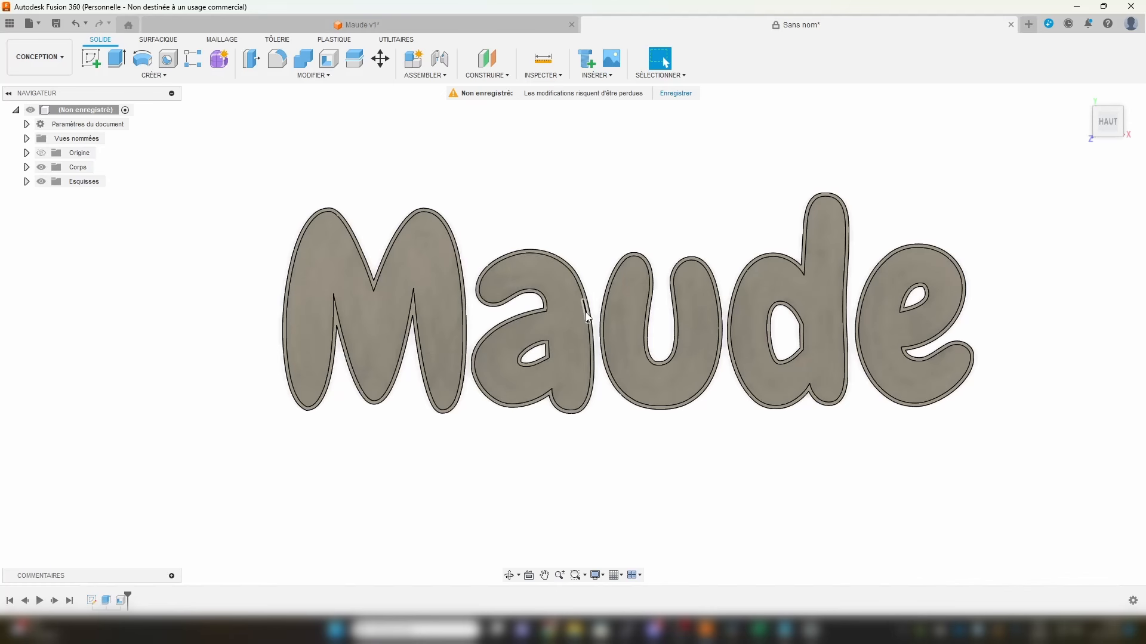
scroll(537, 337, "up", 4)
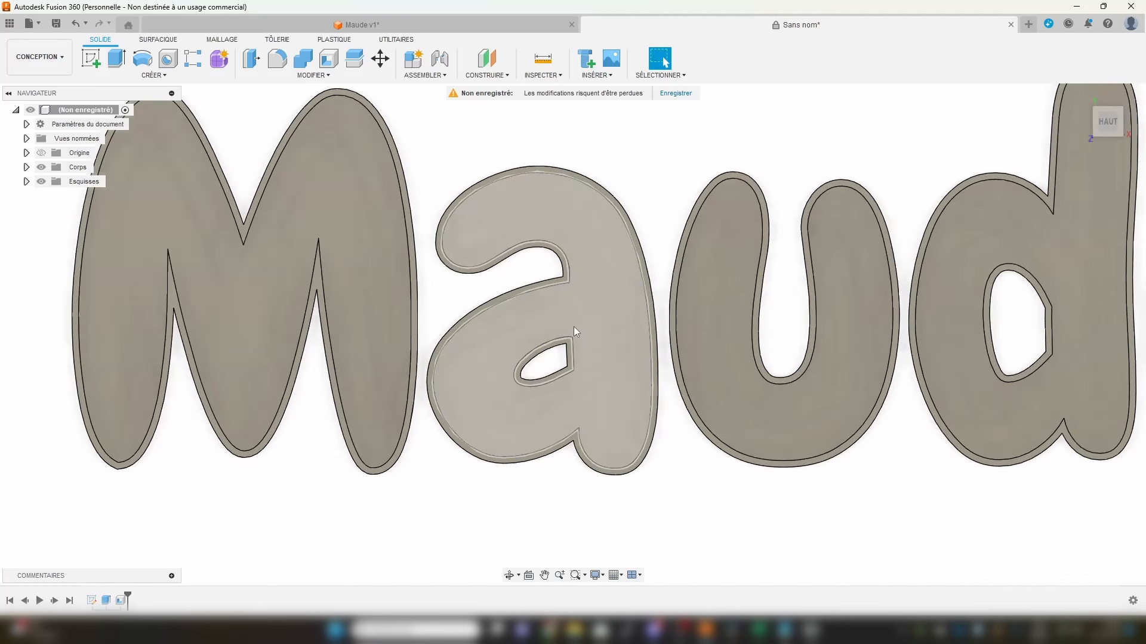
key("m")
left_click(535, 318)
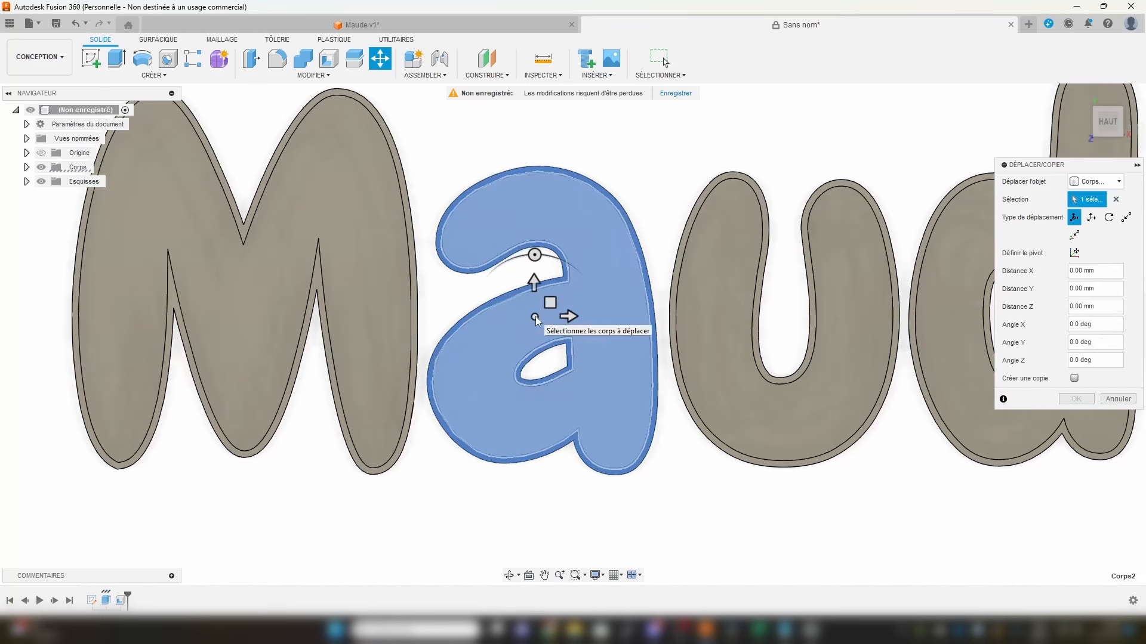
scroll(559, 312, "up", 3)
left_click_drag(601, 306, 558, 309)
scroll(663, 319, "down", 5)
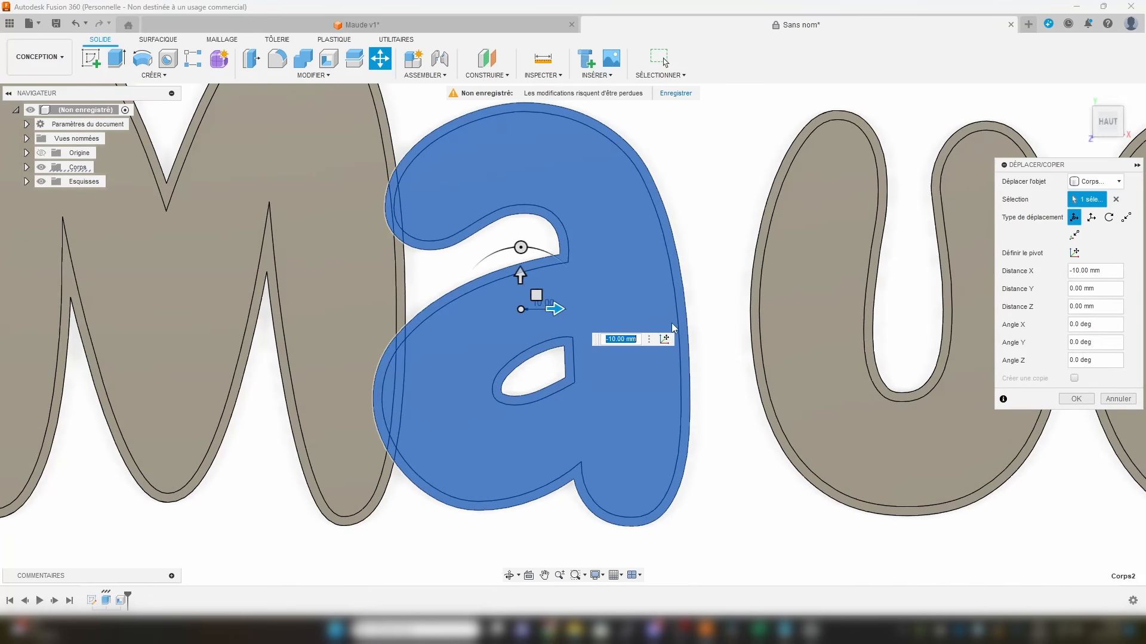
key("Return")
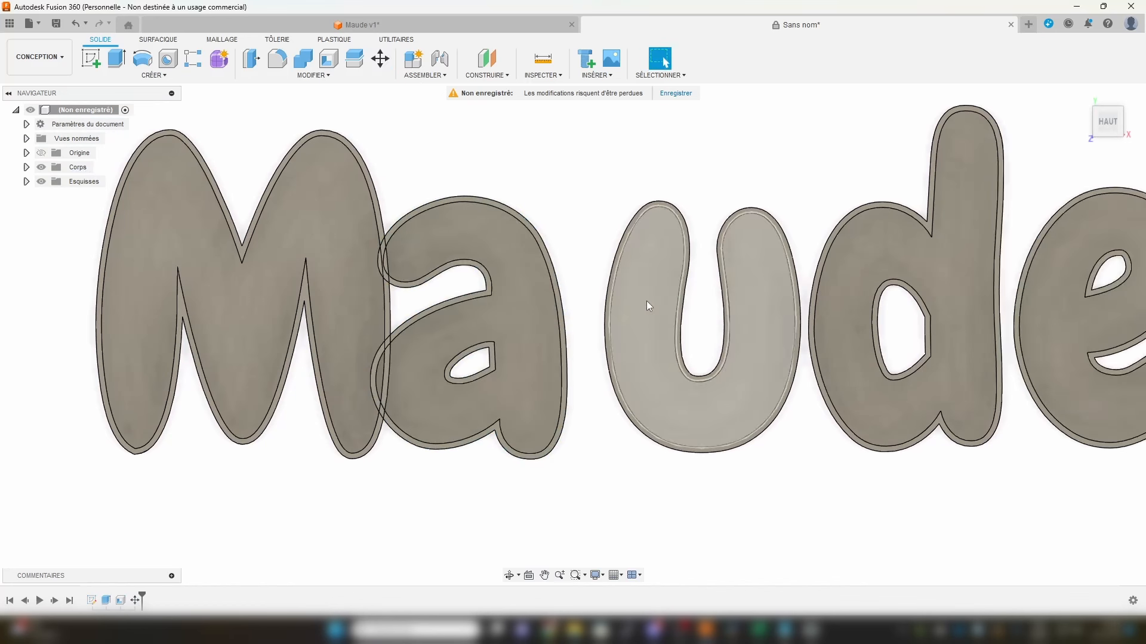
Step: Move the letter u body -20 mm along X so it overlaps the a
key("m")
left_click(657, 310)
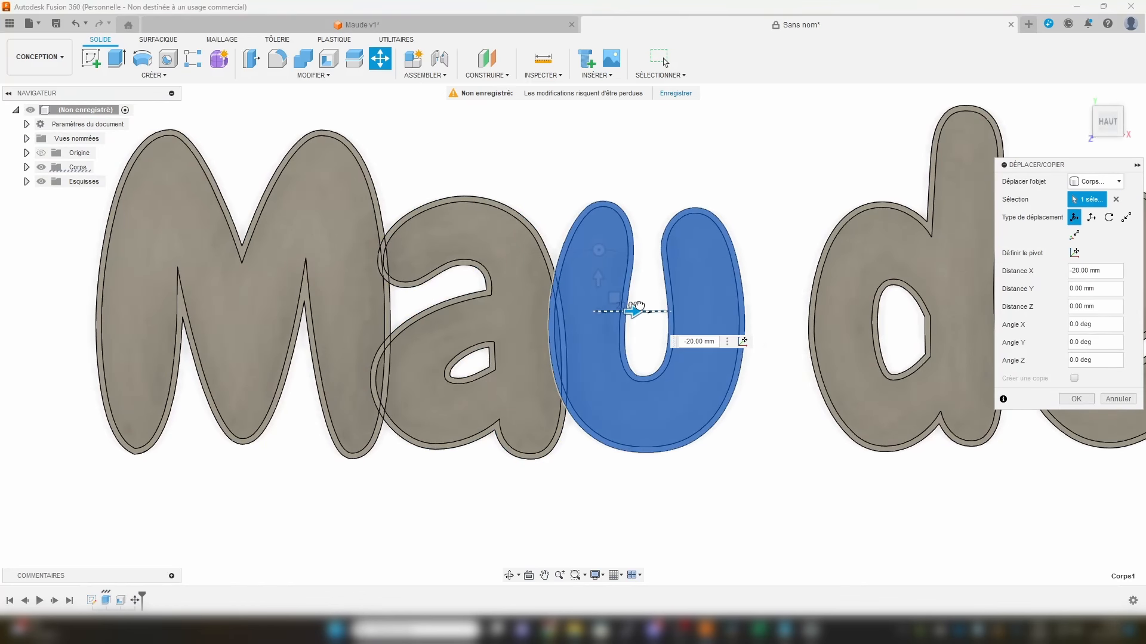
key("Return")
Step: Move the letter d body -30 mm along X so it overlaps the u
middle_click_drag(858, 310, 714, 319)
key("m")
left_click(701, 311)
left_click_drag(735, 310, 679, 309)
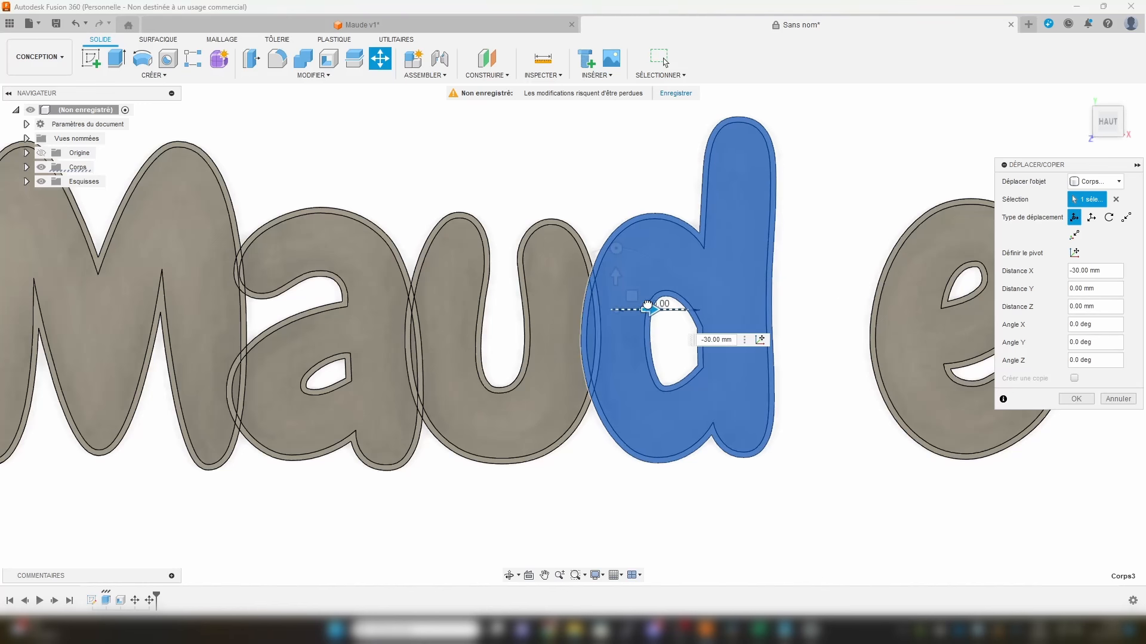
key("Return")
Step: Move the letter e body 40 mm toward the letter d so that the two letters overlap
key("m")
left_click(873, 337)
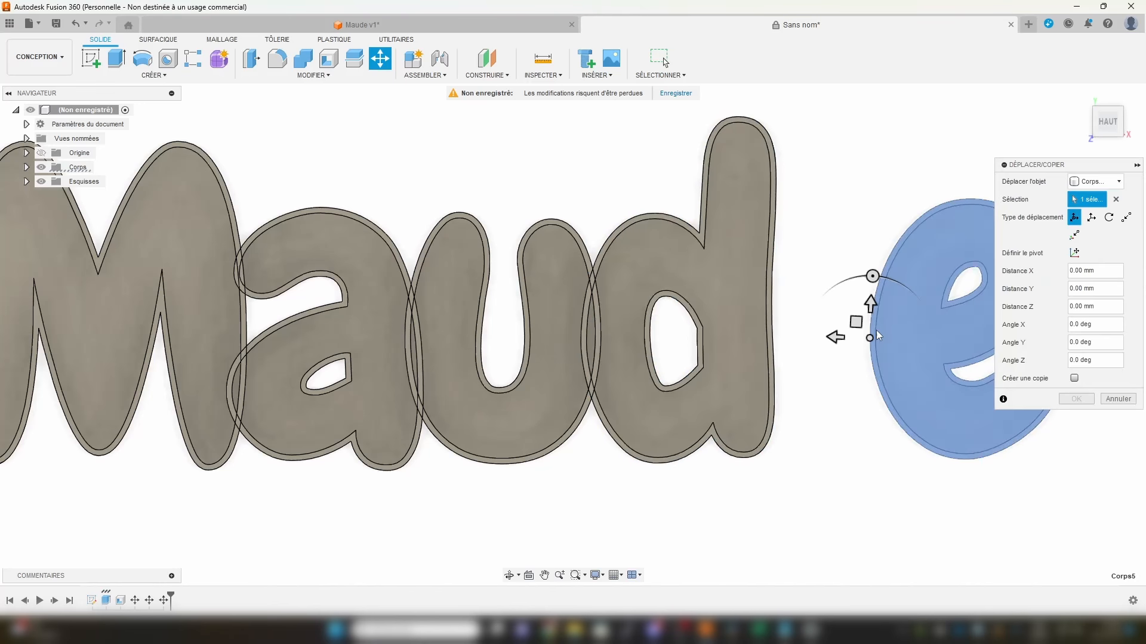
left_click_drag(835, 332, 725, 342)
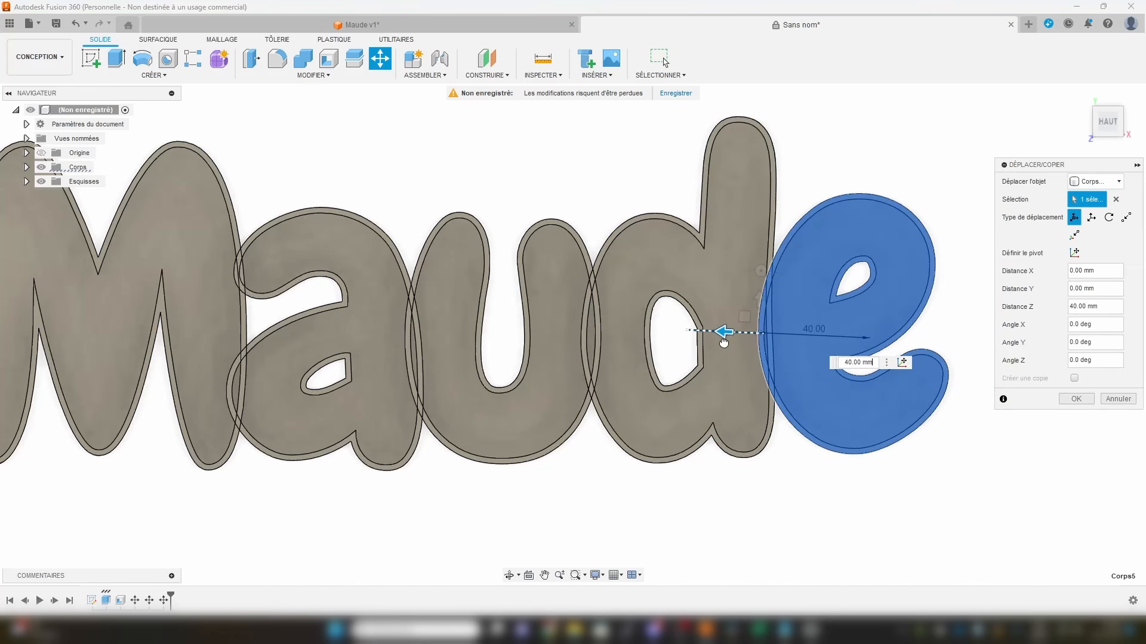
left_click(1076, 398)
scroll(964, 406, "down", 3)
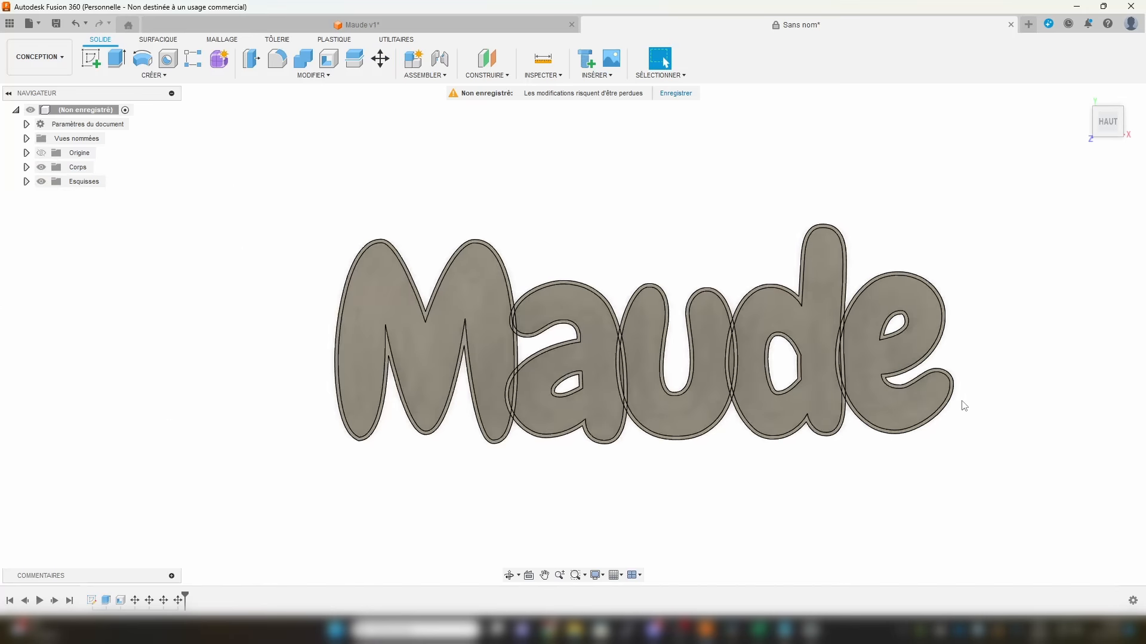
scroll(894, 322, "down", 1)
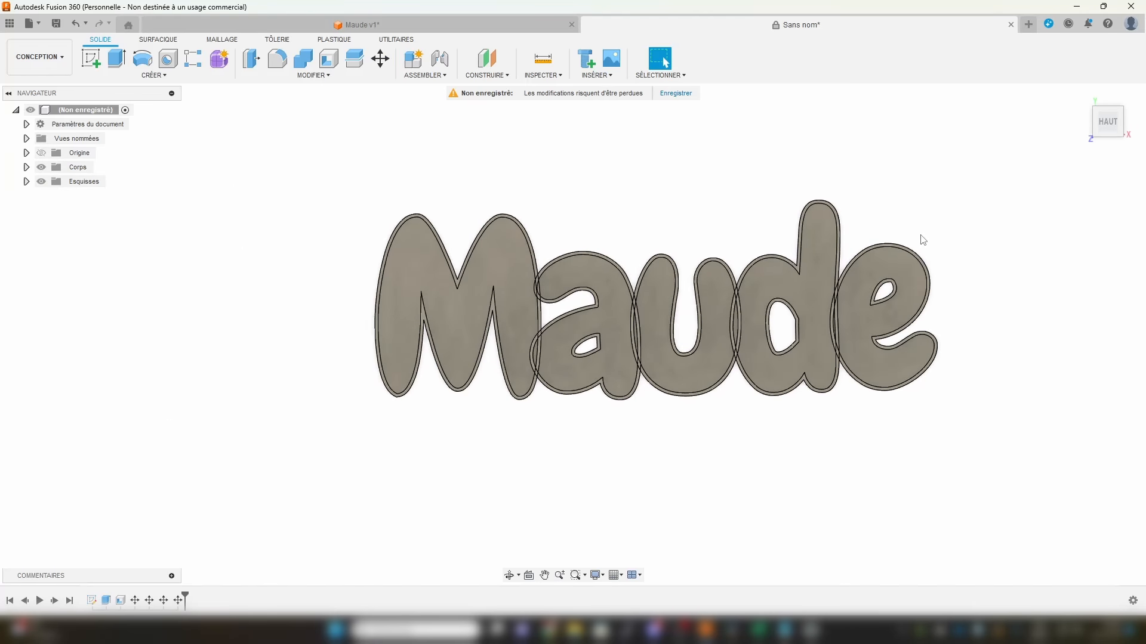
Step: Measure the overall width of the name from the outer edge of the M to the outer edge of the e
scroll(771, 232, "up", 2)
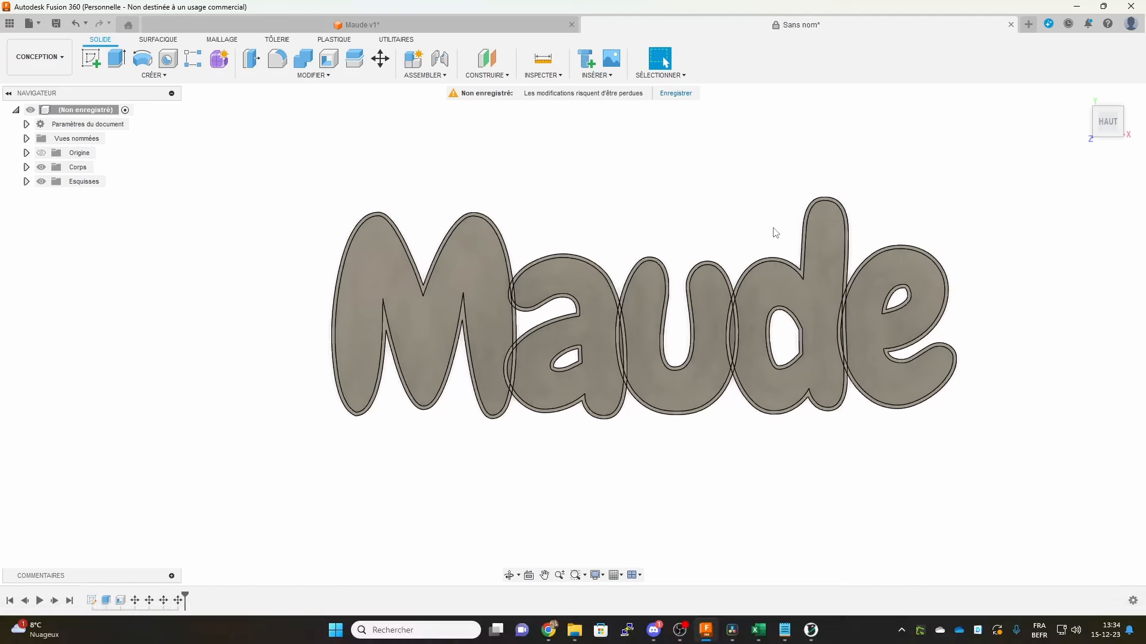
left_click(542, 60)
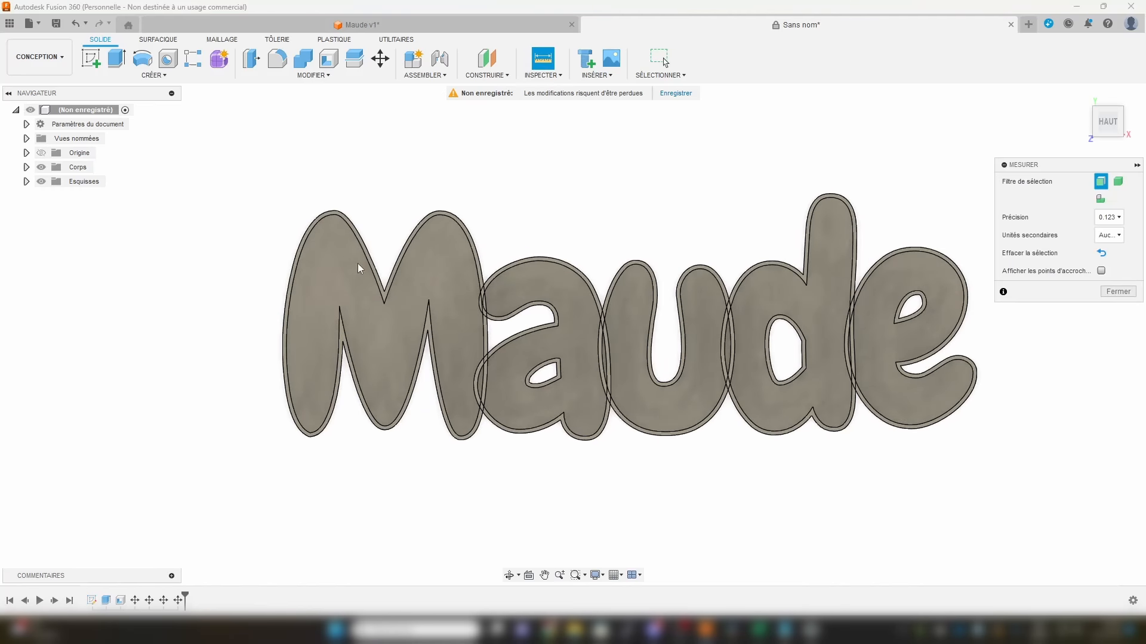
left_click(283, 336)
left_click(977, 372)
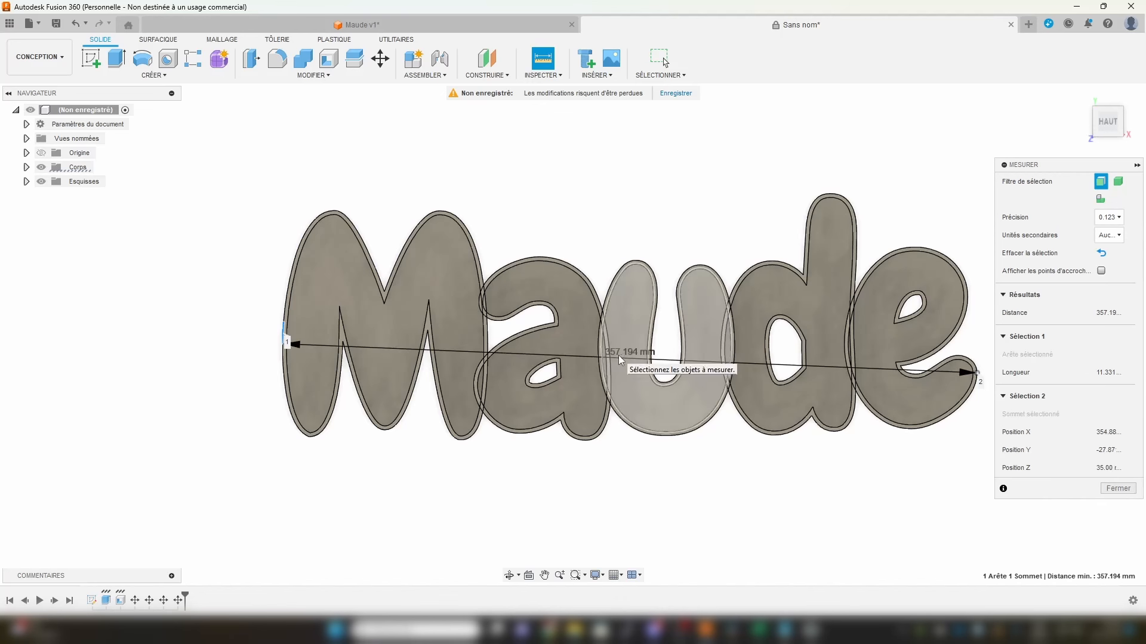
key("Escape")
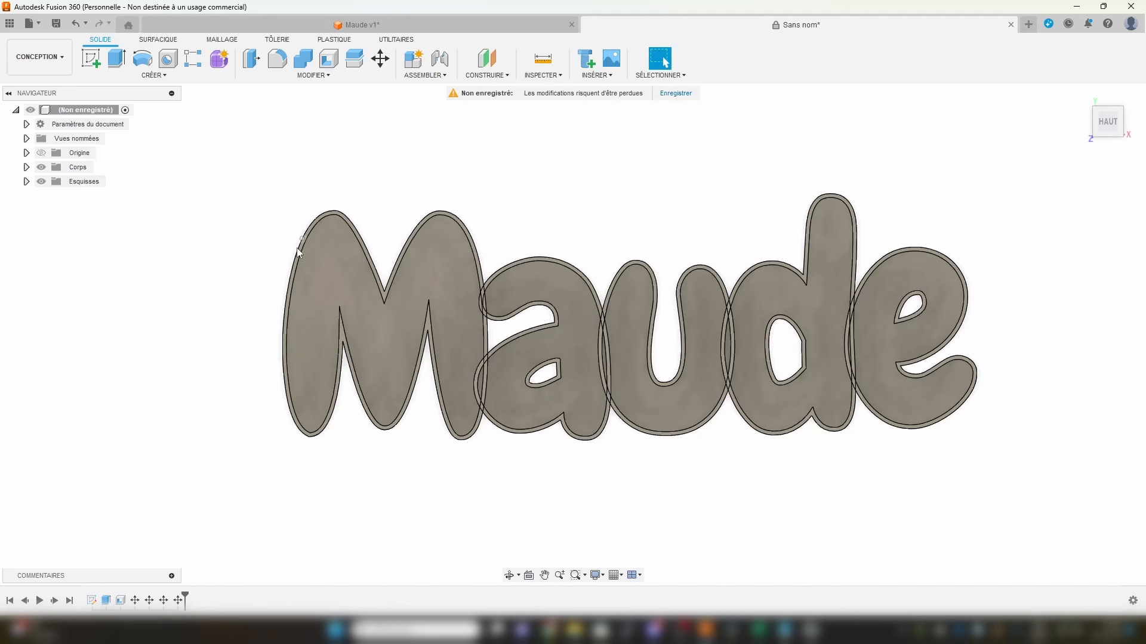
Step: Measure the width of the first three letters from the M's outer edge to the far side of the u
key("i")
left_click(283, 344)
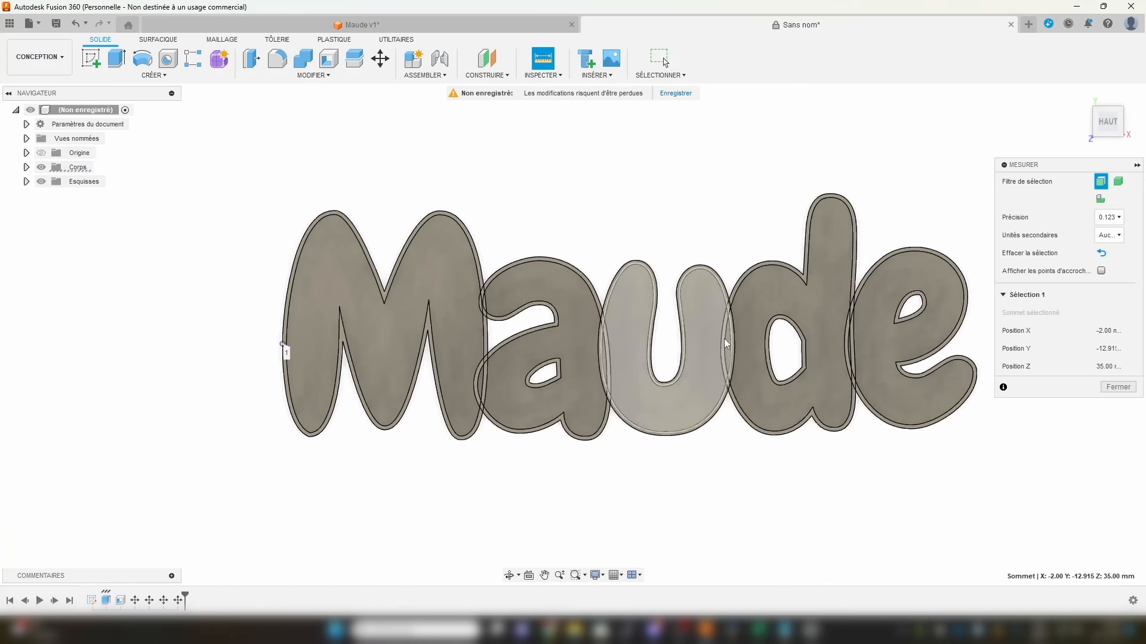
left_click(734, 346)
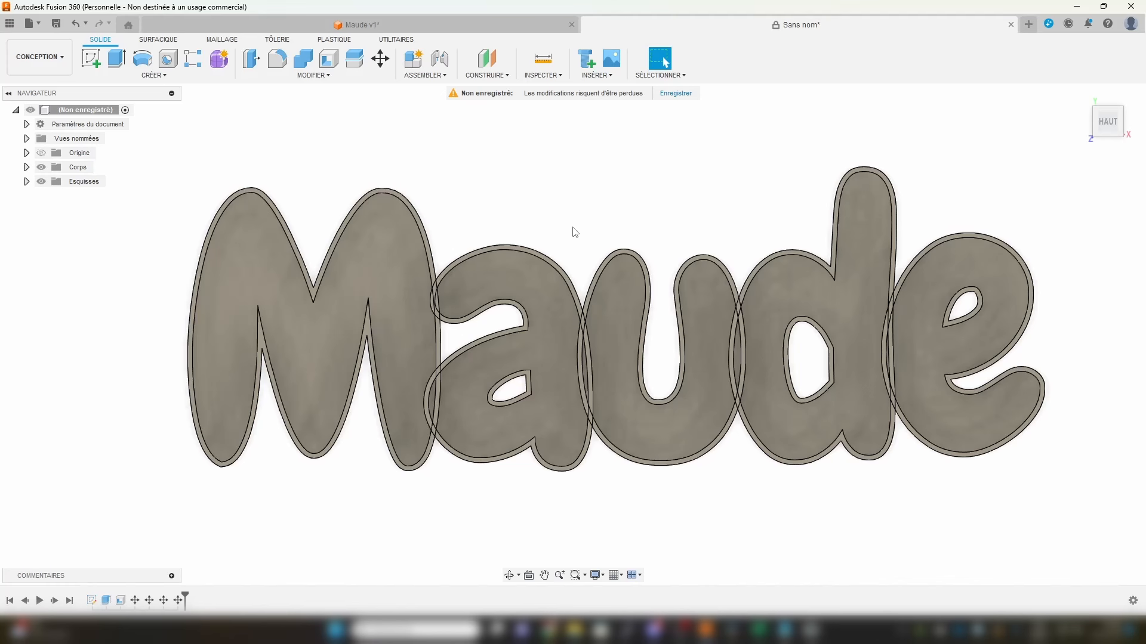
Step: Cut the letter a body with the letter M body using Combine, keeping the tool body
scroll(394, 334, "up", 5)
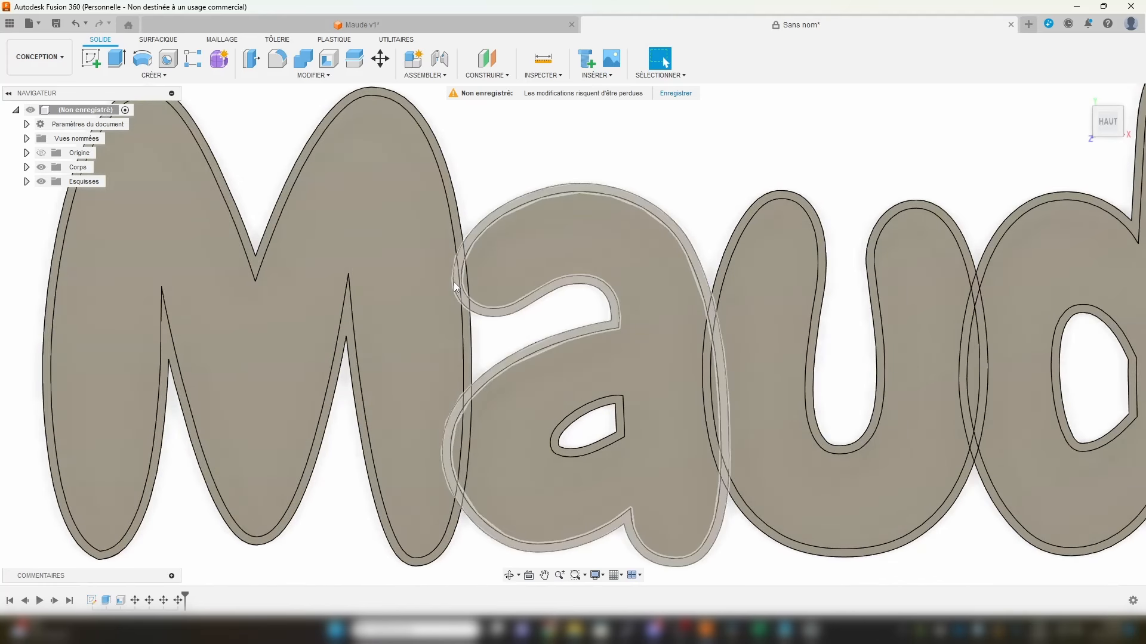
scroll(455, 286, "down", 4)
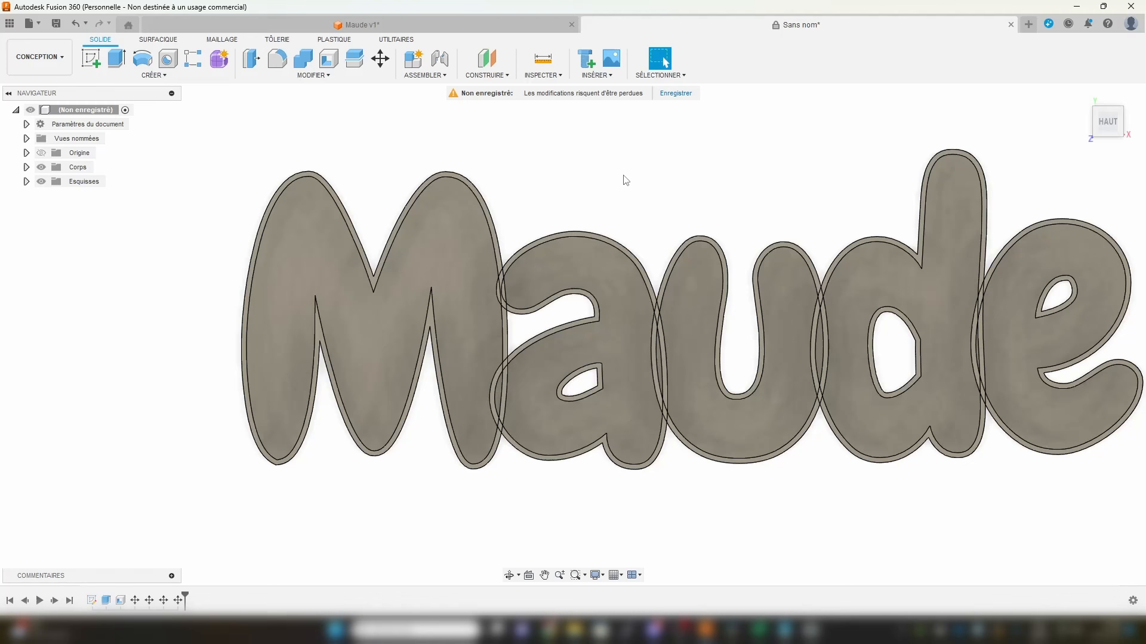
left_click(307, 61)
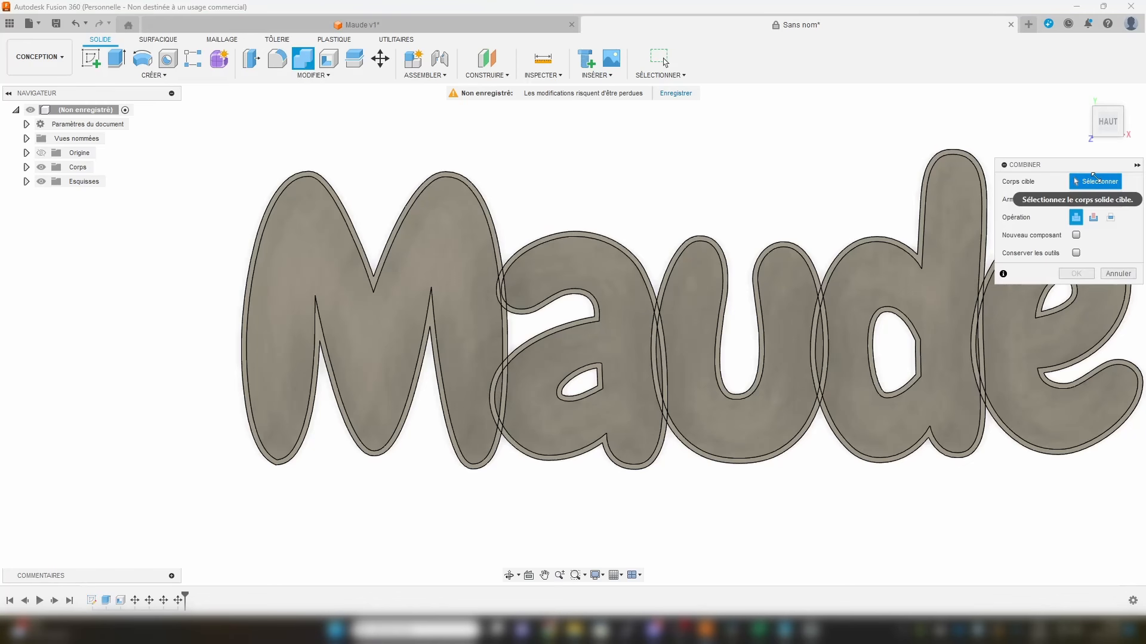
left_click(615, 267)
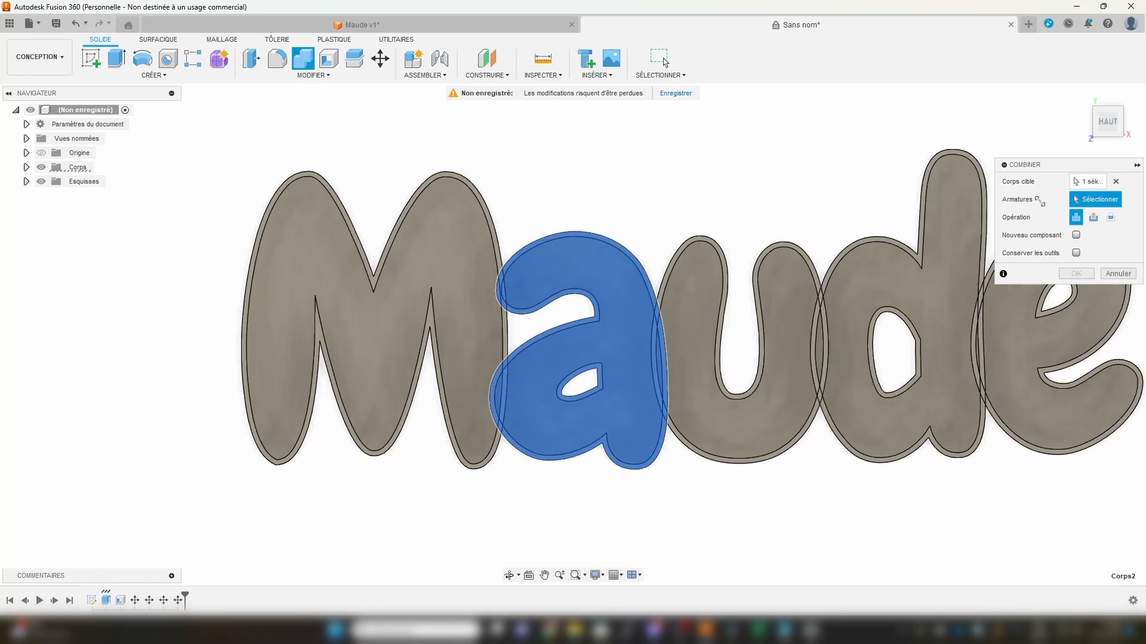
left_click(442, 248)
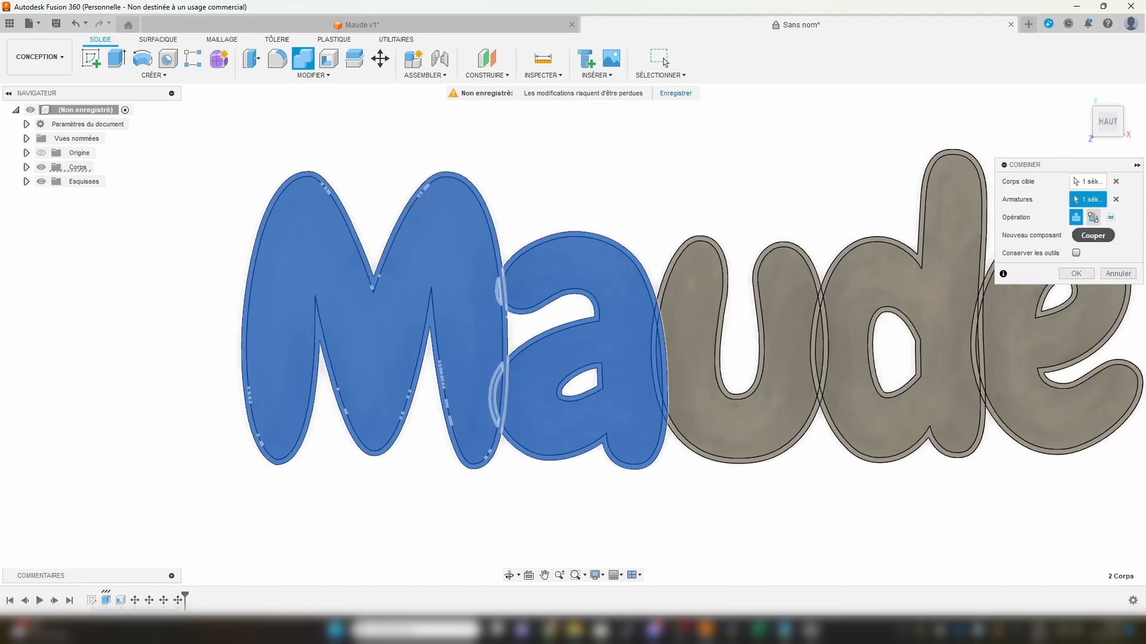
left_click(1094, 217)
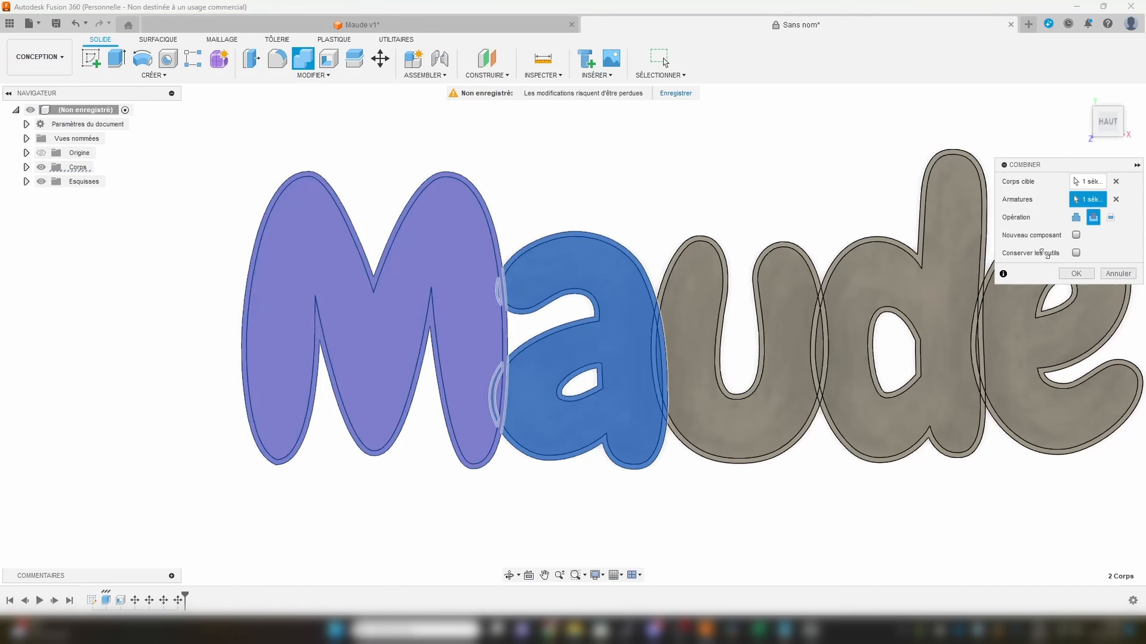
left_click(1076, 253)
left_click(1076, 274)
Step: Expand the list of bodies and check which entries correspond to the letters M, a and u
left_click(27, 167)
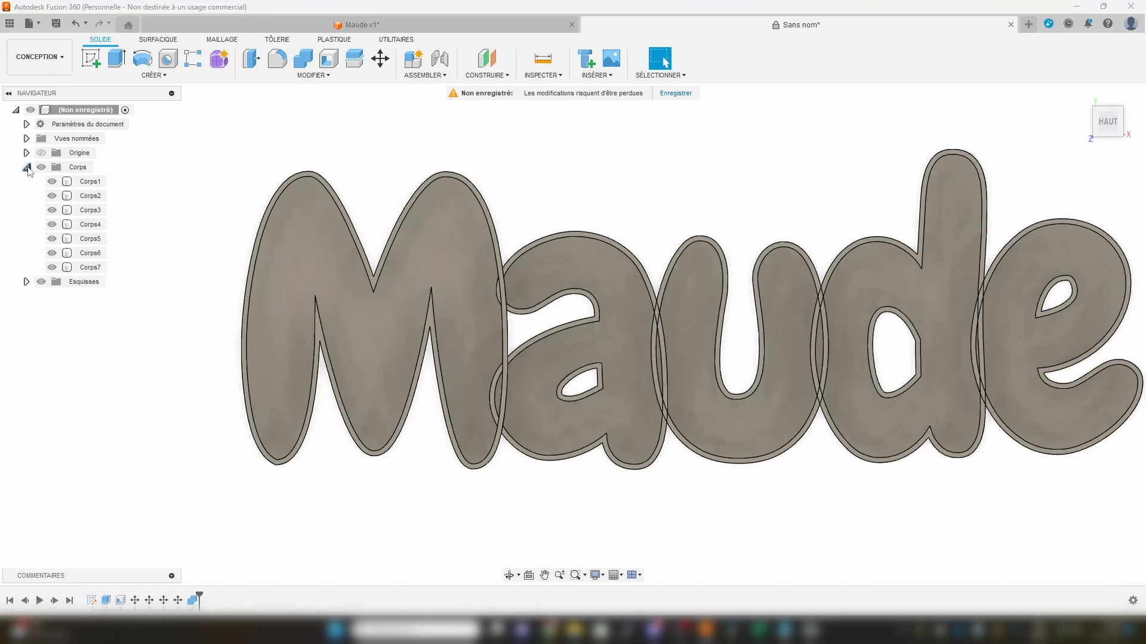
left_click(91, 181)
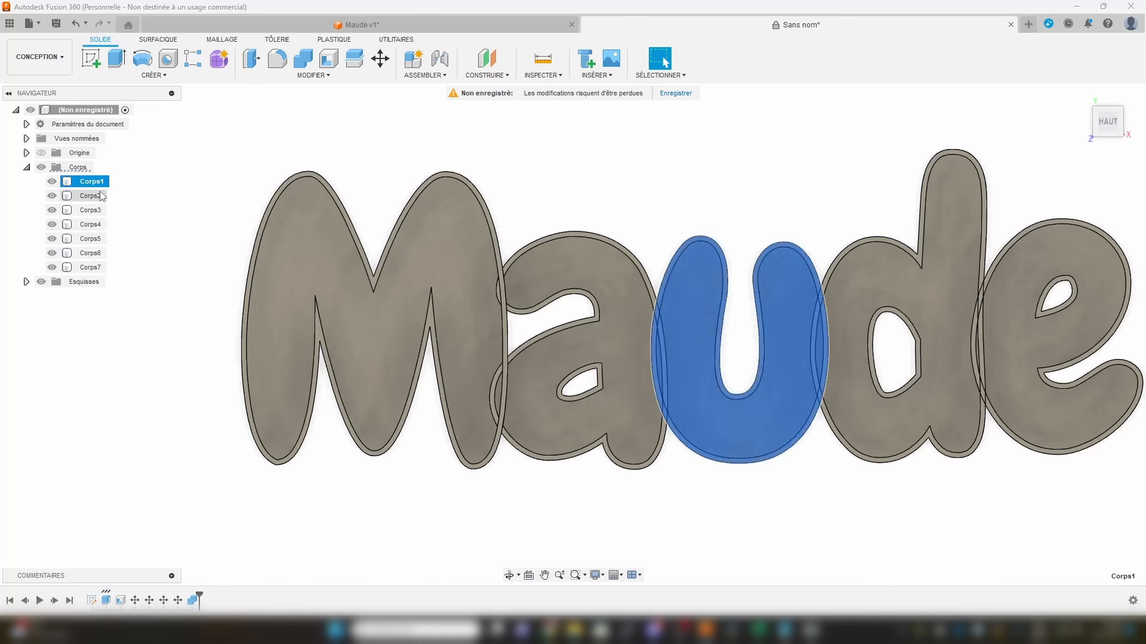
left_click(91, 195)
left_click(401, 273)
double_click(91, 224)
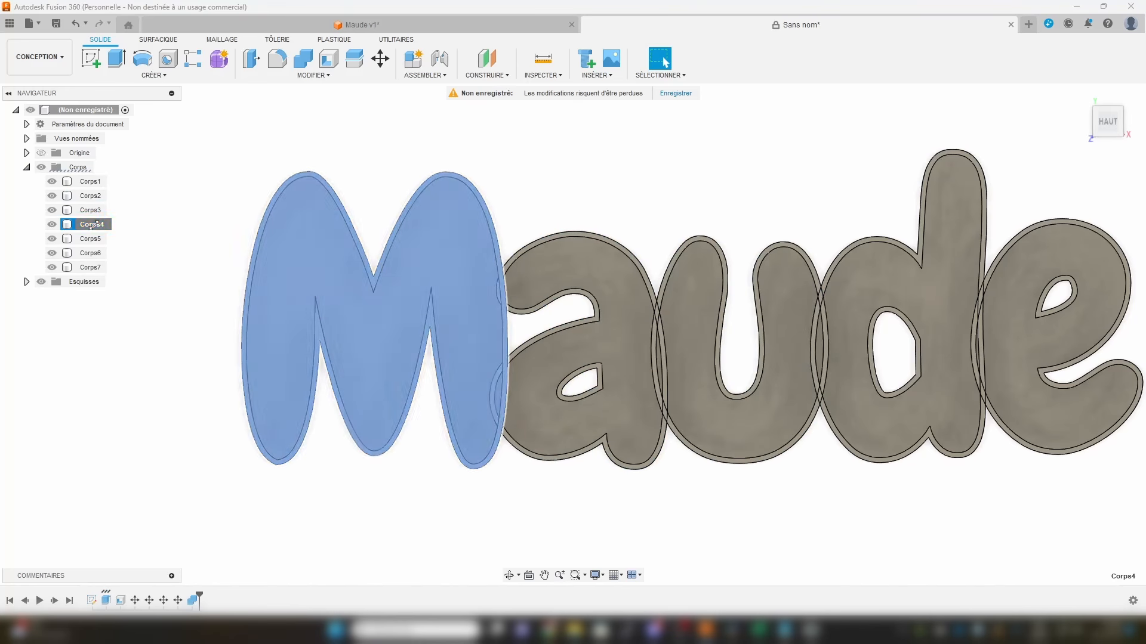
left_click(176, 232)
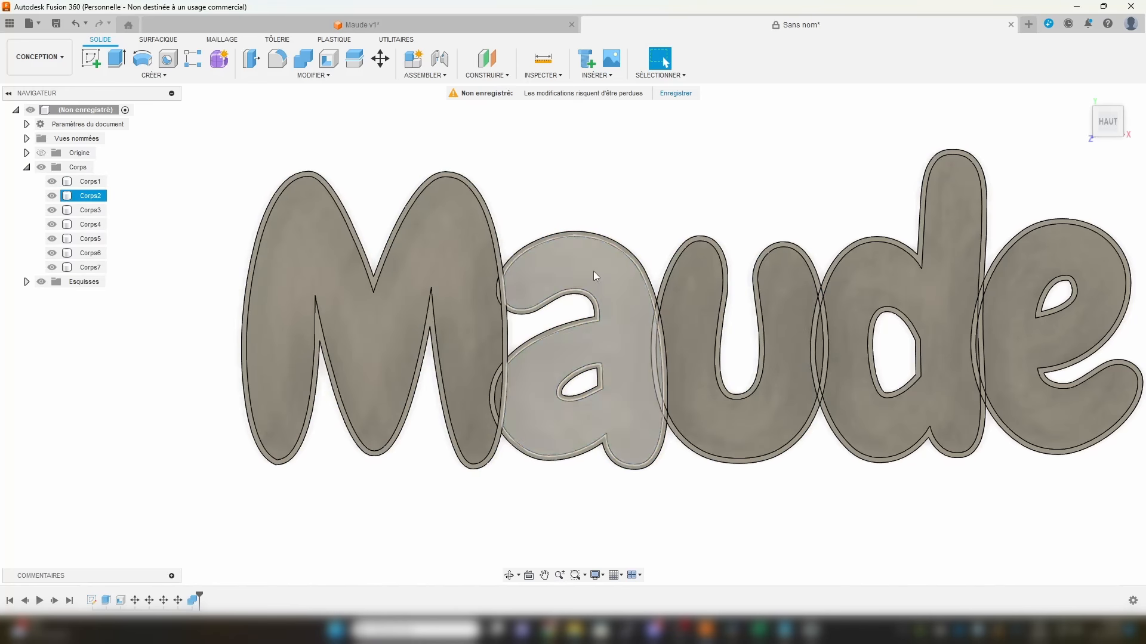
left_click(571, 306)
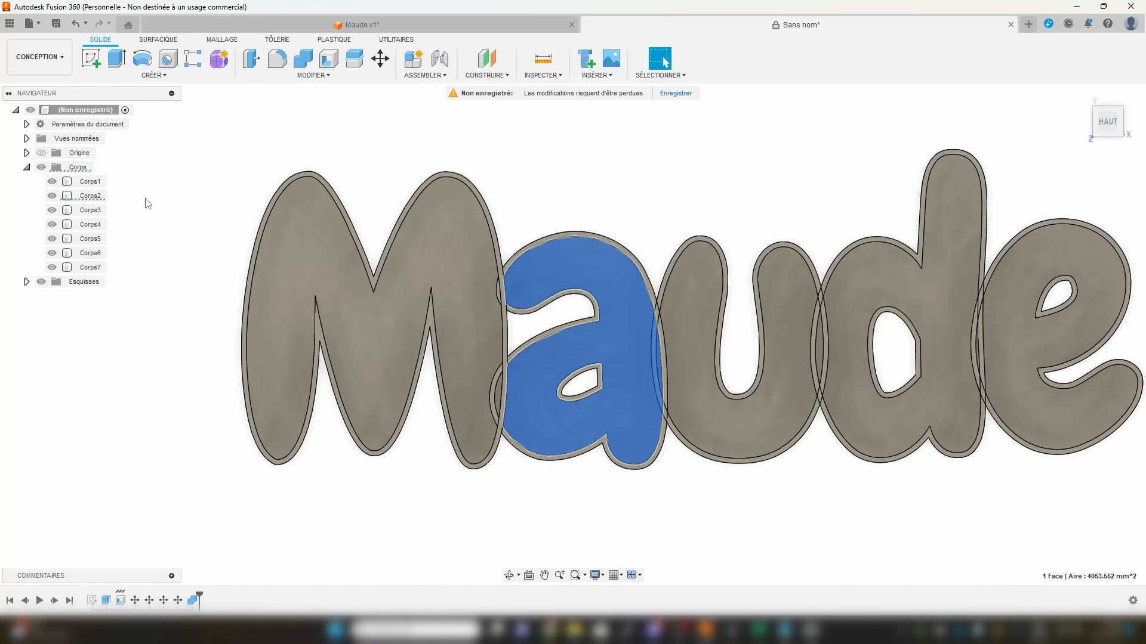
left_click(214, 176)
Step: Hide Corps7, the upper fragment of the letter a cut off inside the M
middle_click_drag(496, 332, 515, 287, "shift")
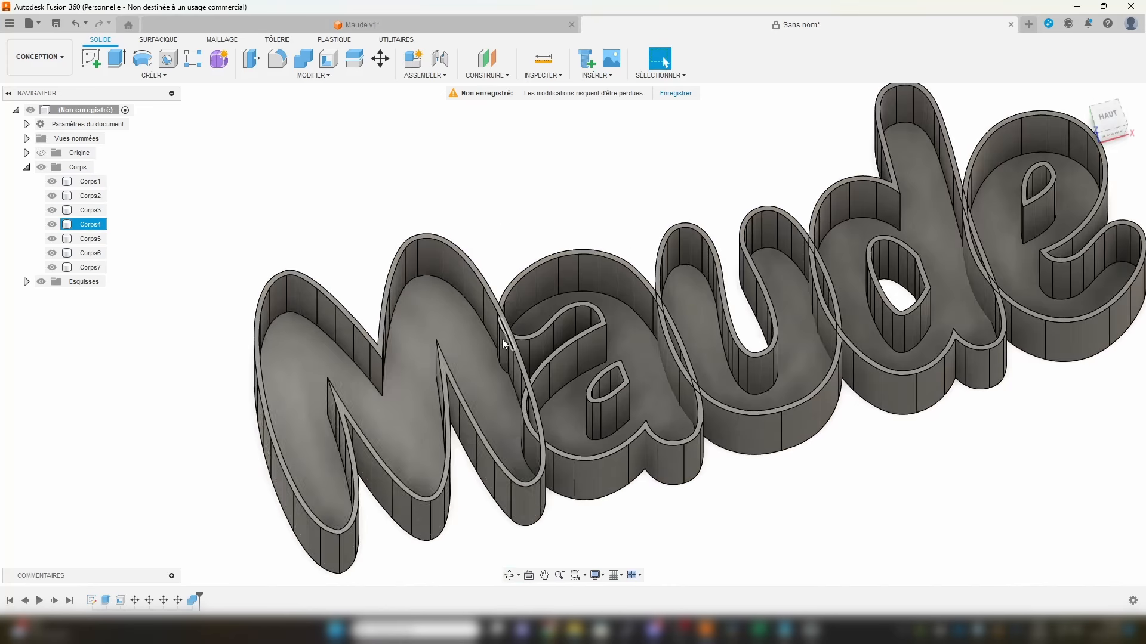
scroll(503, 337, "up", 5)
left_click(503, 338)
left_click(498, 320)
left_click(500, 307)
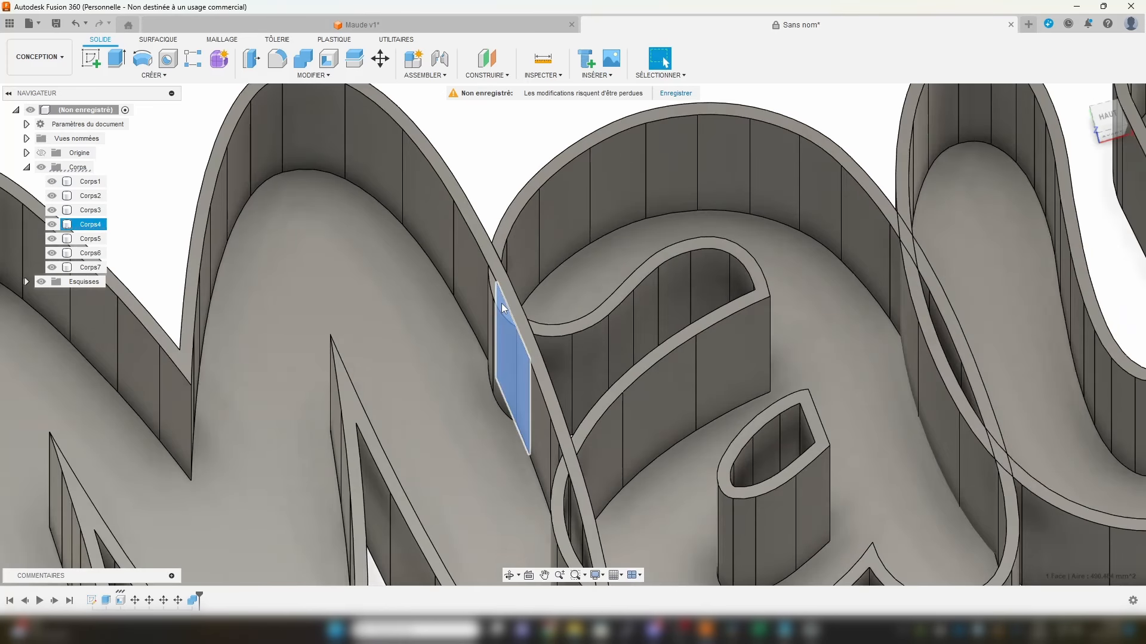
left_click(84, 224)
key("Escape")
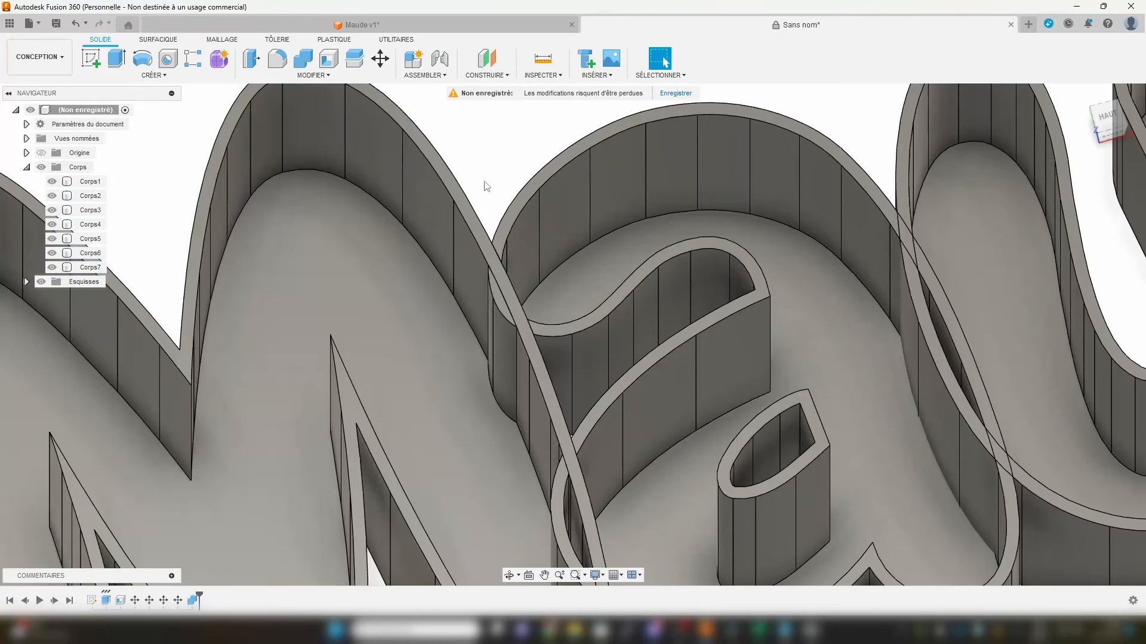
left_click(83, 267)
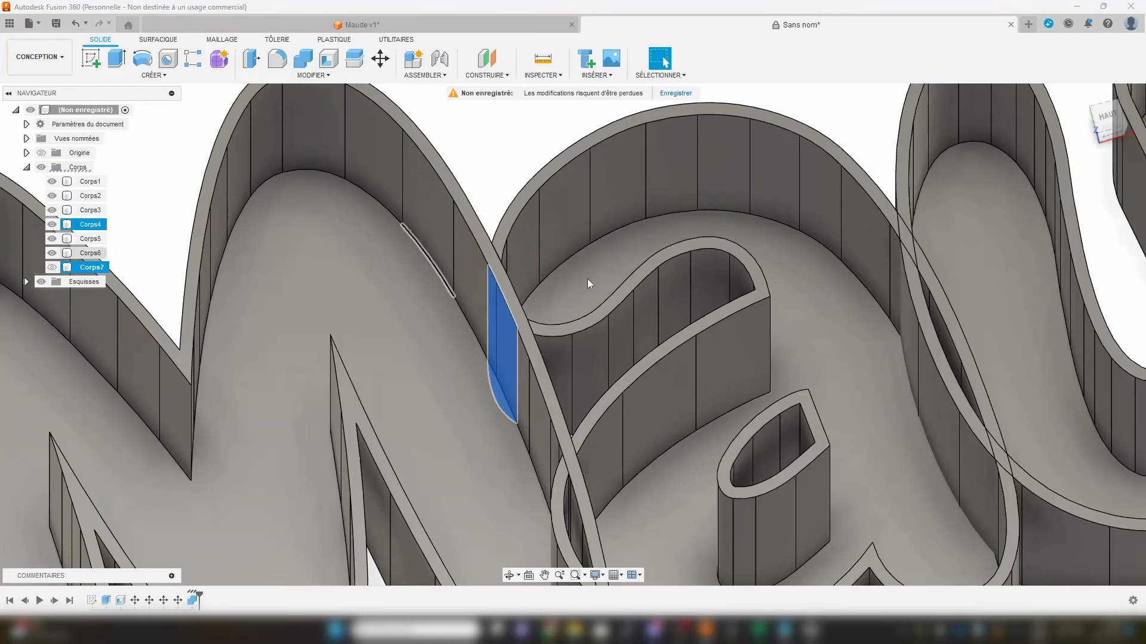
Step: Hide Corps6, the lower fragment of the letter a left inside the M
scroll(625, 374, "down", 2)
scroll(625, 375, "up", 3)
left_click(547, 382)
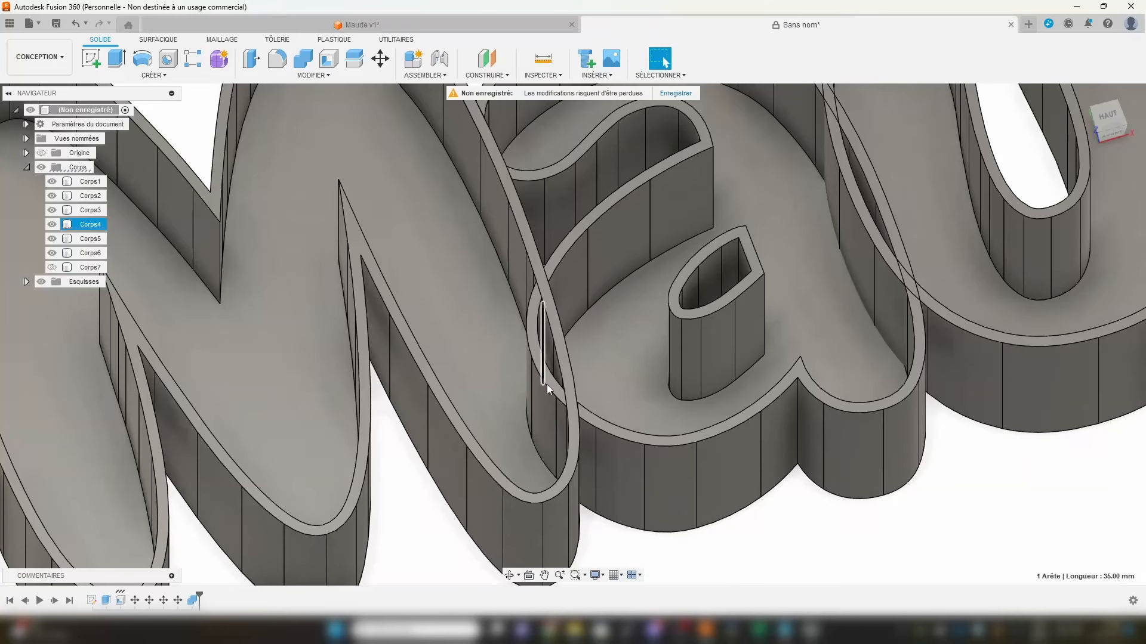
left_click(90, 253)
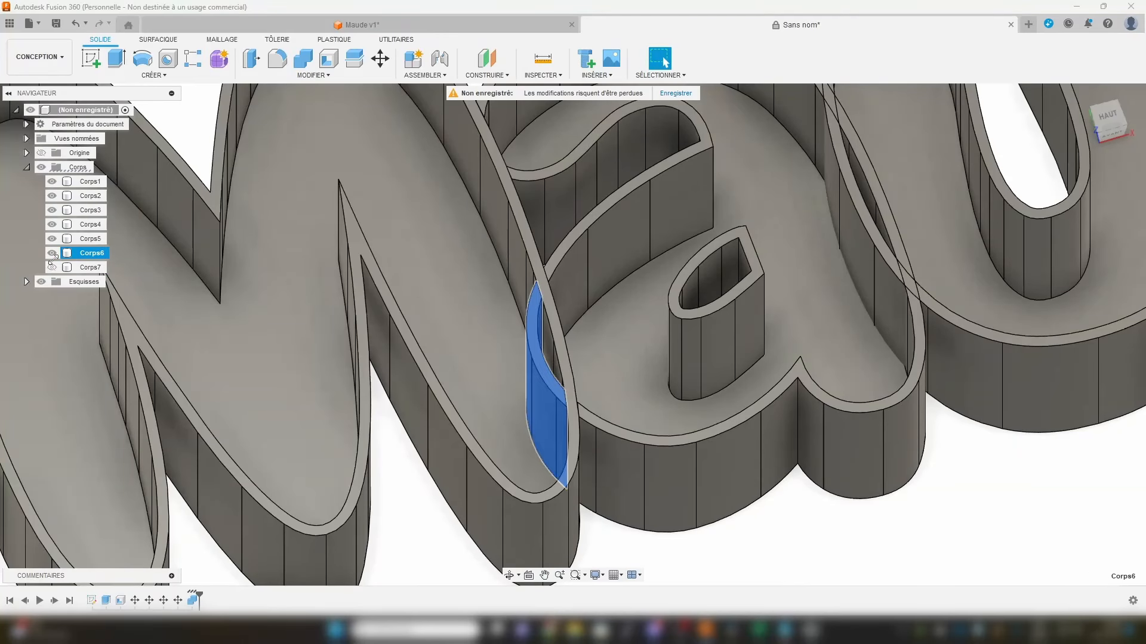
left_click(52, 253)
left_click(797, 505)
scroll(778, 442, "down", 4)
middle_click_drag(805, 386, 785, 410, "shift")
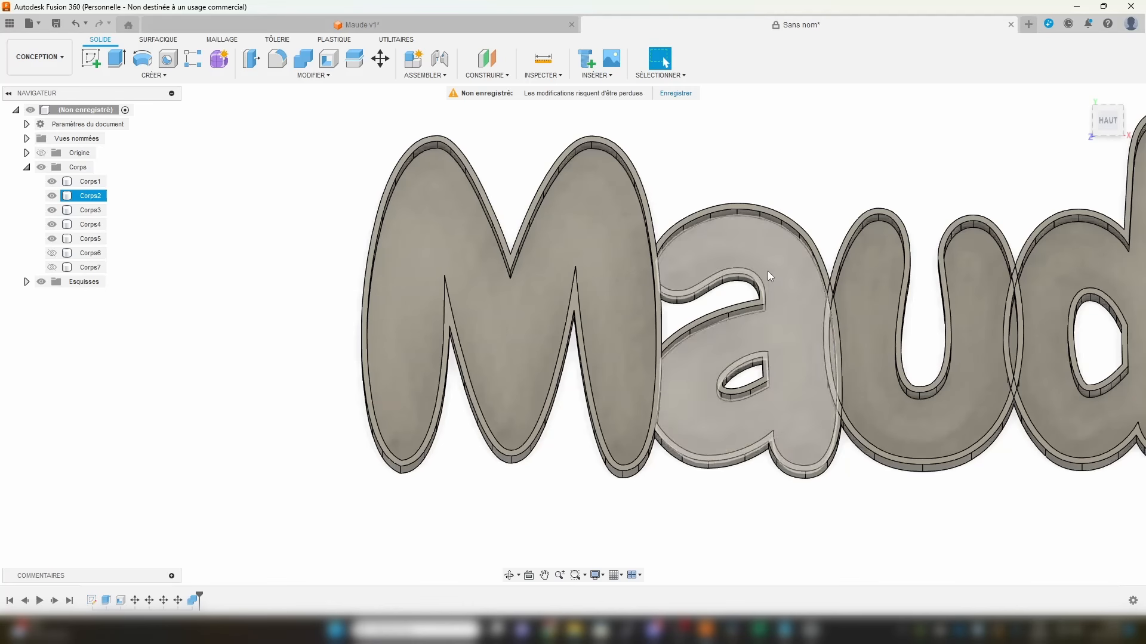
Step: Cut the letter u body with the letter a body, keeping the tool body, and hide the leftover u sliver inside the a
left_click(615, 299)
middle_click_drag(965, 337, 614, 338)
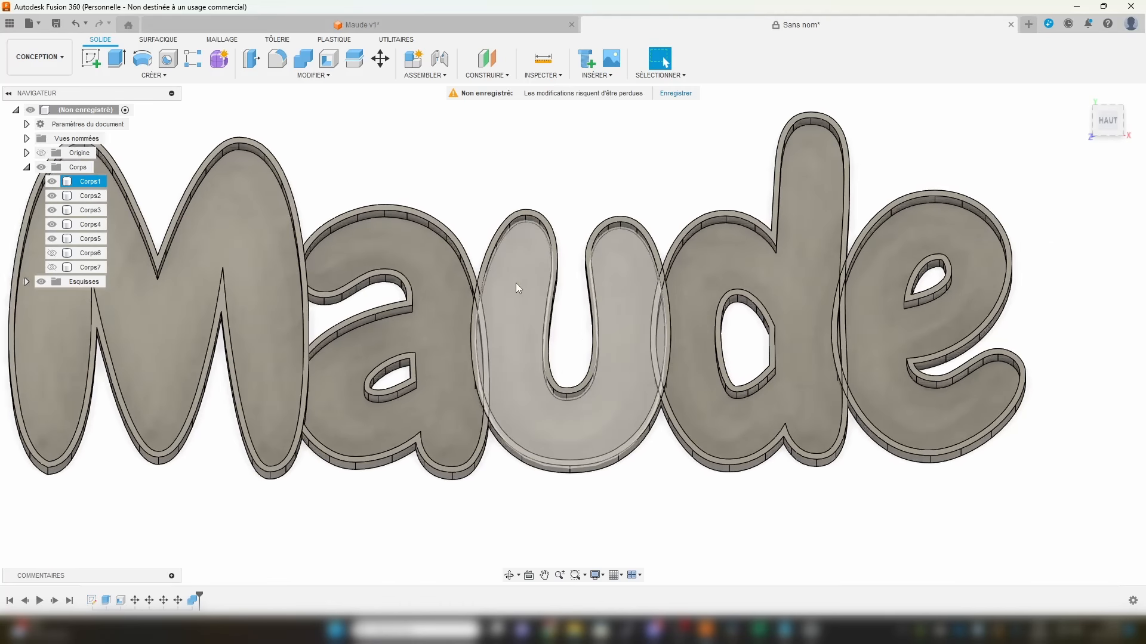
left_click(309, 59)
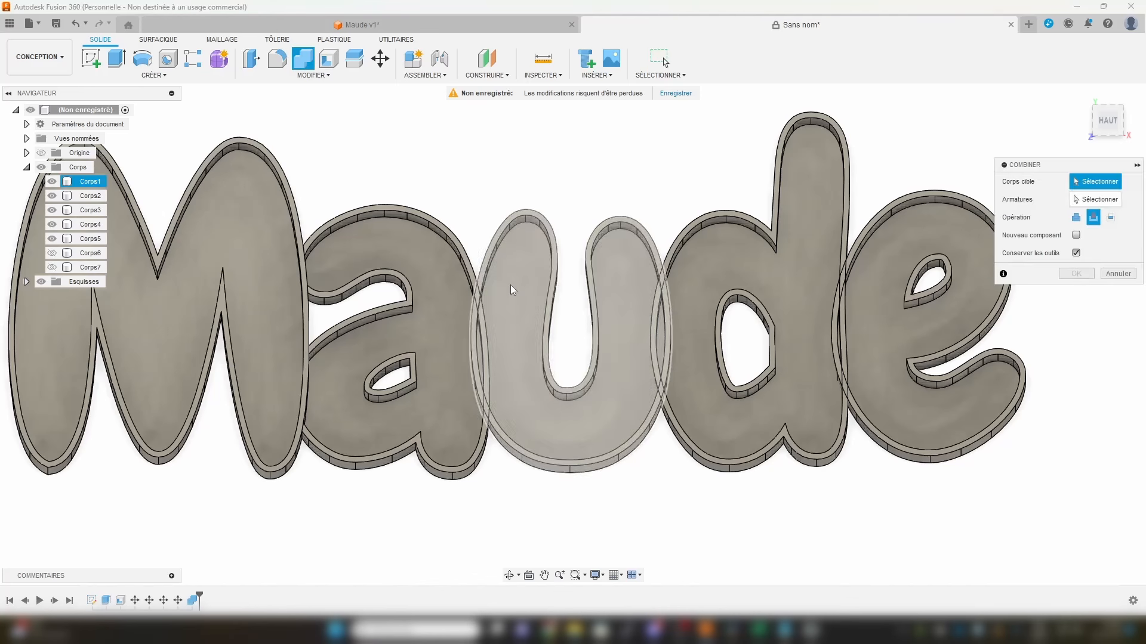
left_click(511, 287)
left_click(440, 269)
left_click(1076, 273)
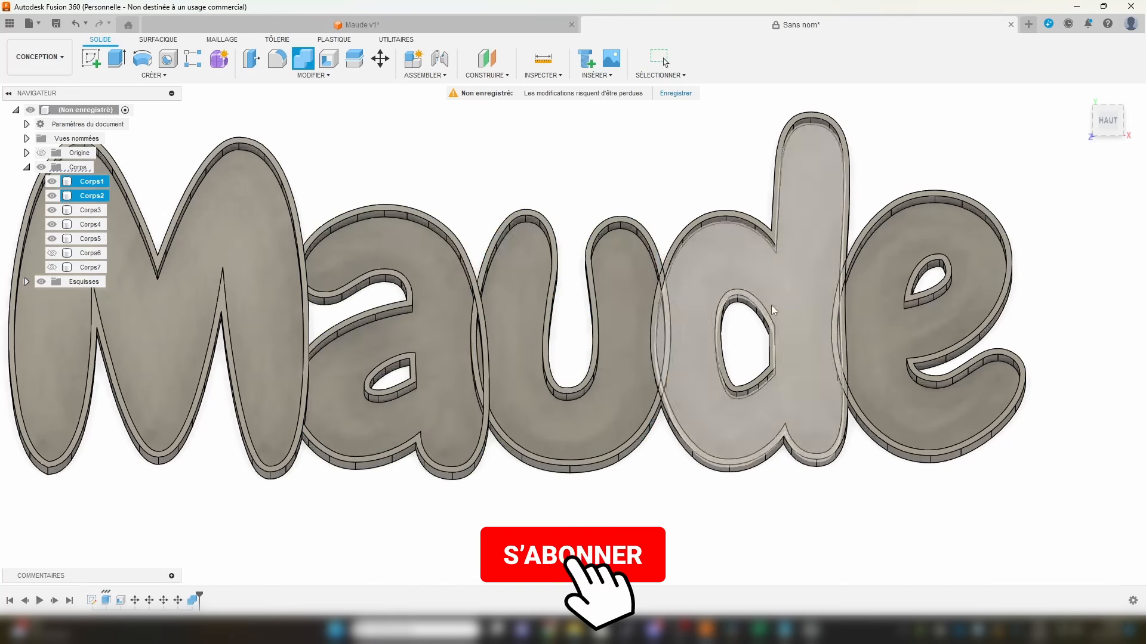
left_click(90, 282)
left_click(52, 281)
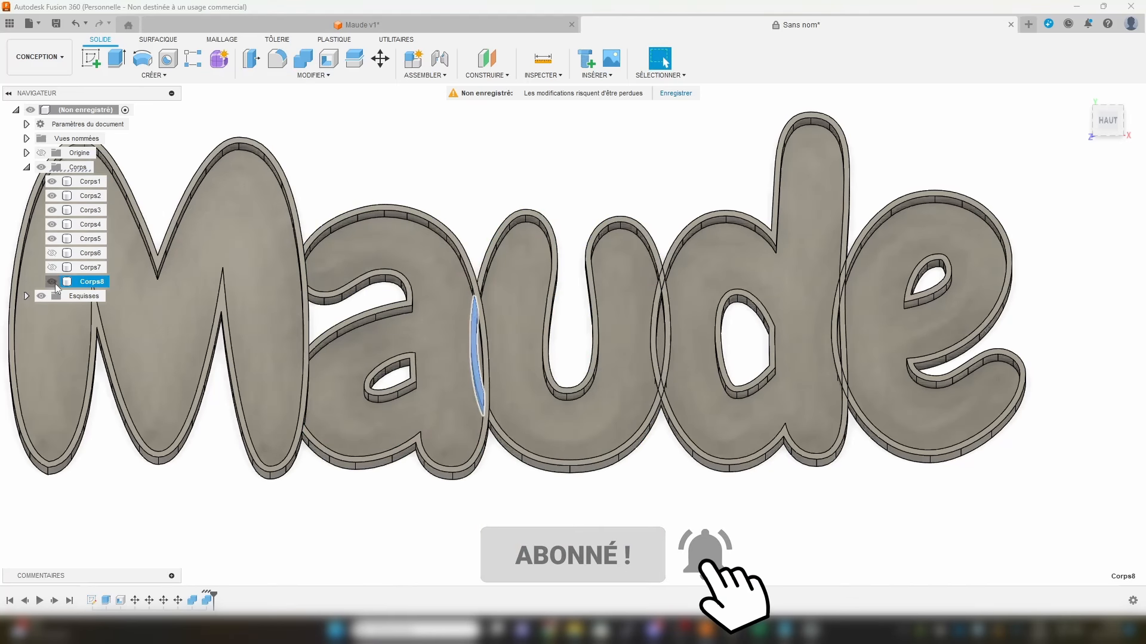
left_click(532, 261)
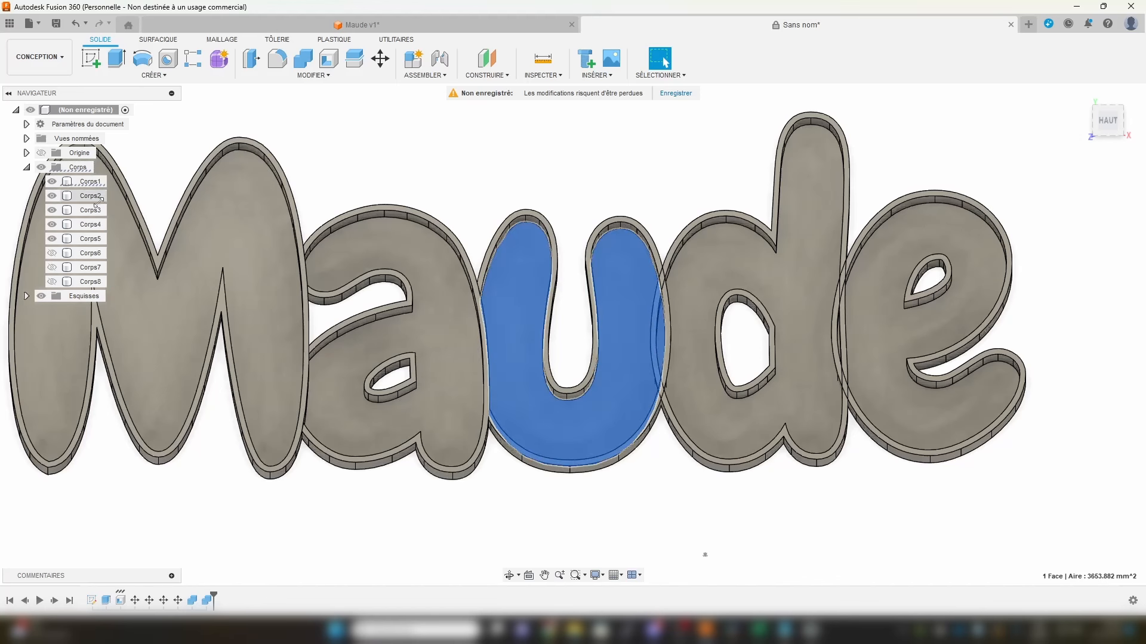
double_click(92, 181)
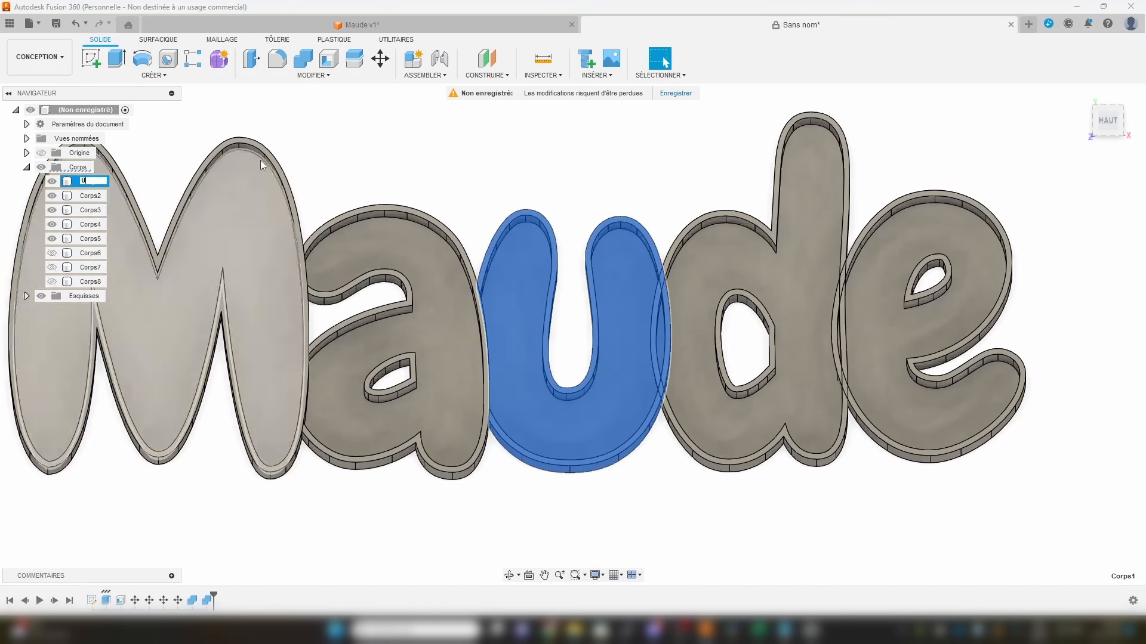
key("Escape")
Step: Cut the letter d body with the letter u body, keeping the tool body, and hide the leftover d sliver inside the u
left_click(303, 58)
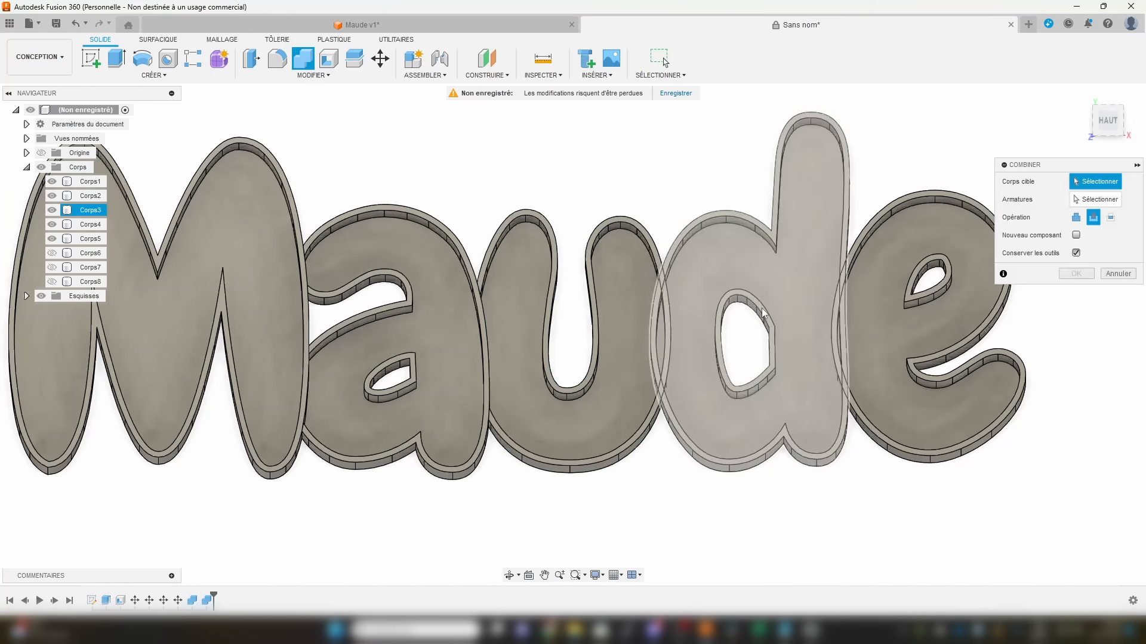
left_click(800, 298)
left_click(625, 267)
left_click(1077, 273)
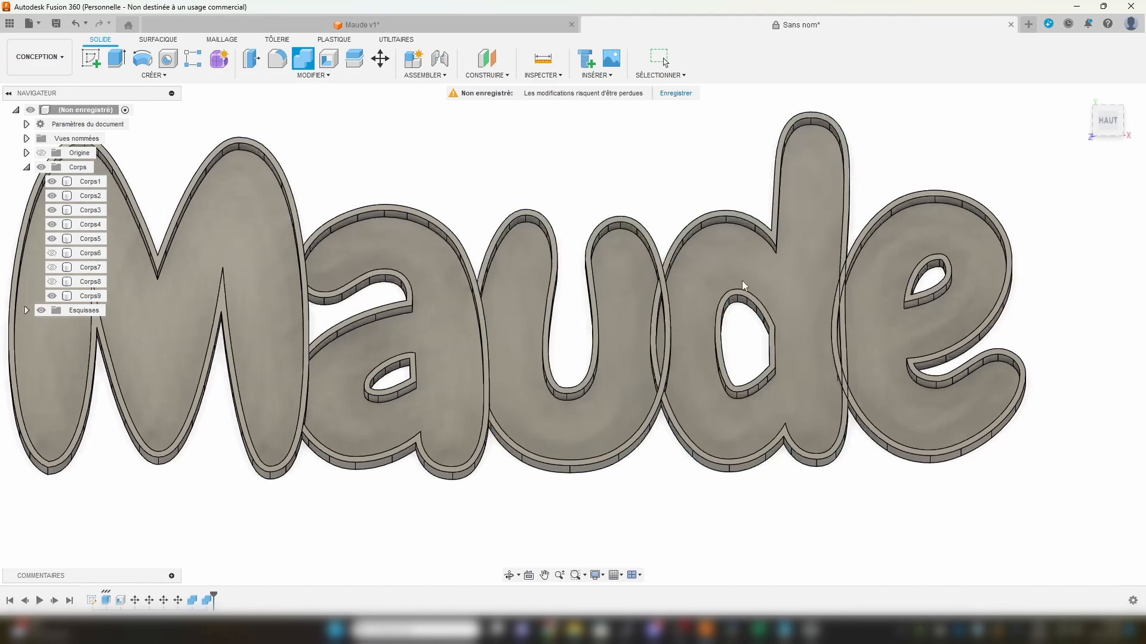
left_click(93, 296)
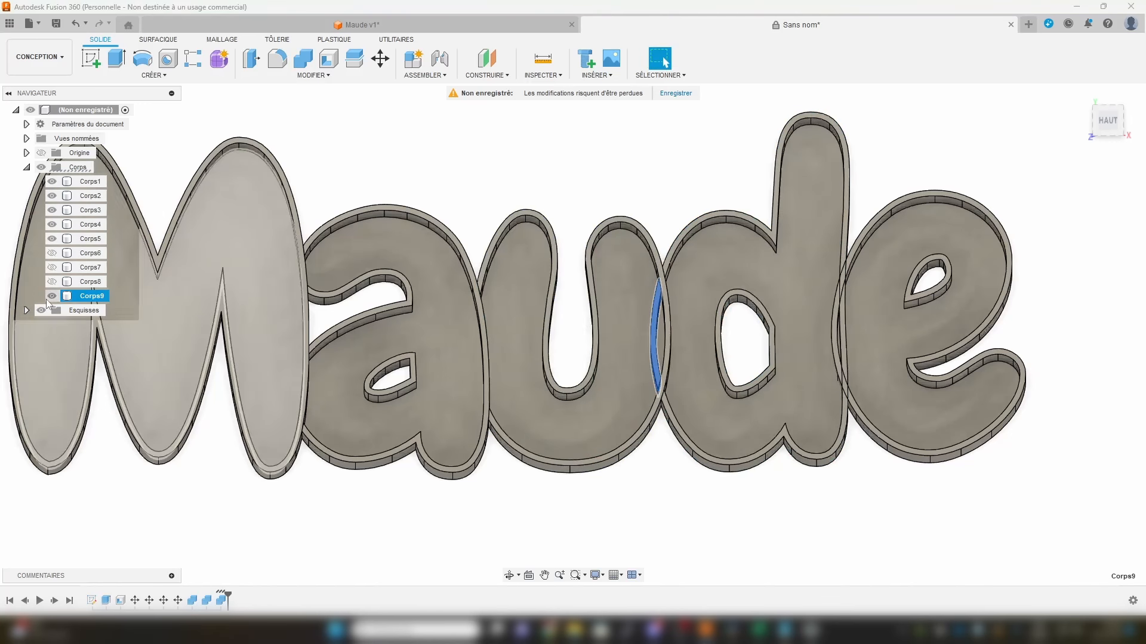
left_click(52, 296)
left_click(671, 264)
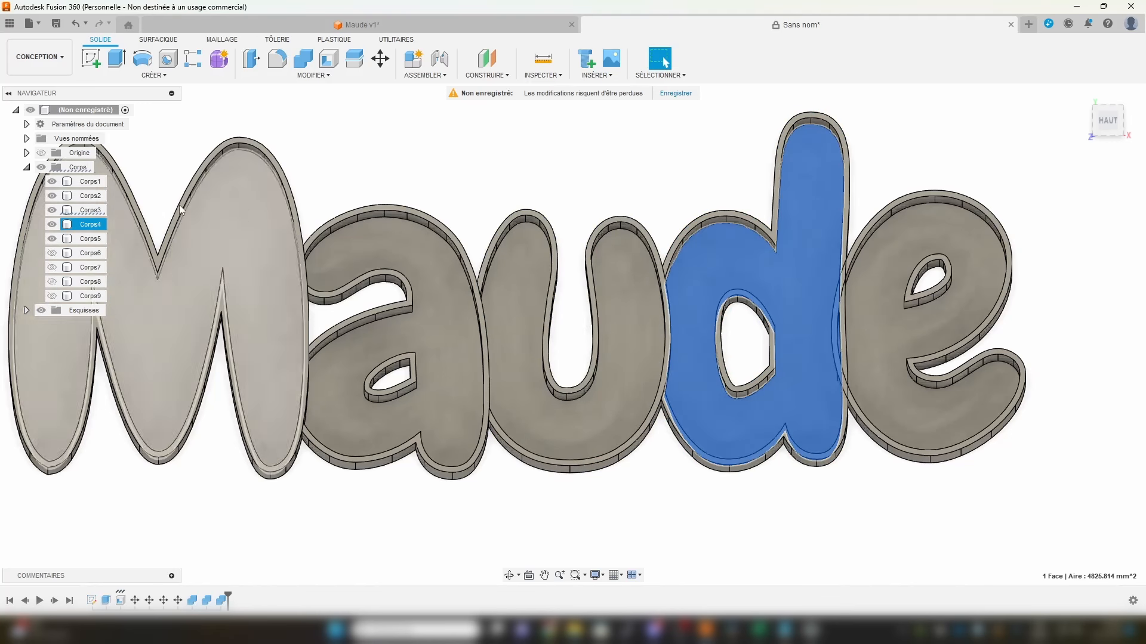
double_click(92, 210)
type("D")
key("Escape")
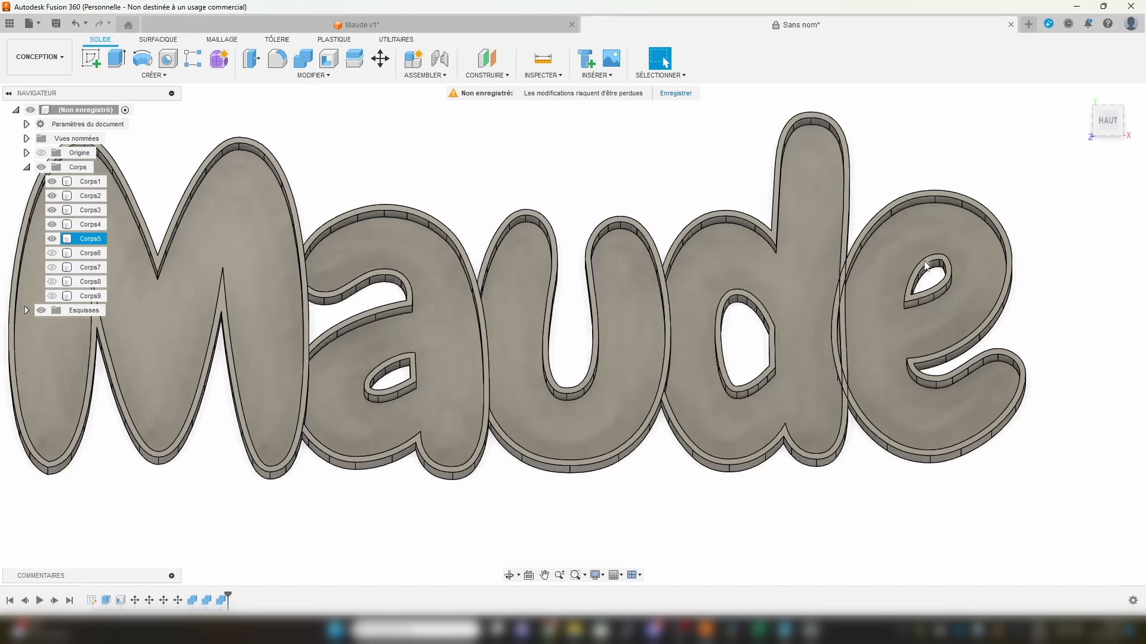
Step: Cut the letter e body with the letter d body, keeping the tool body, and hide the leftover e sliver inside the d
left_click(303, 59)
left_click(895, 284)
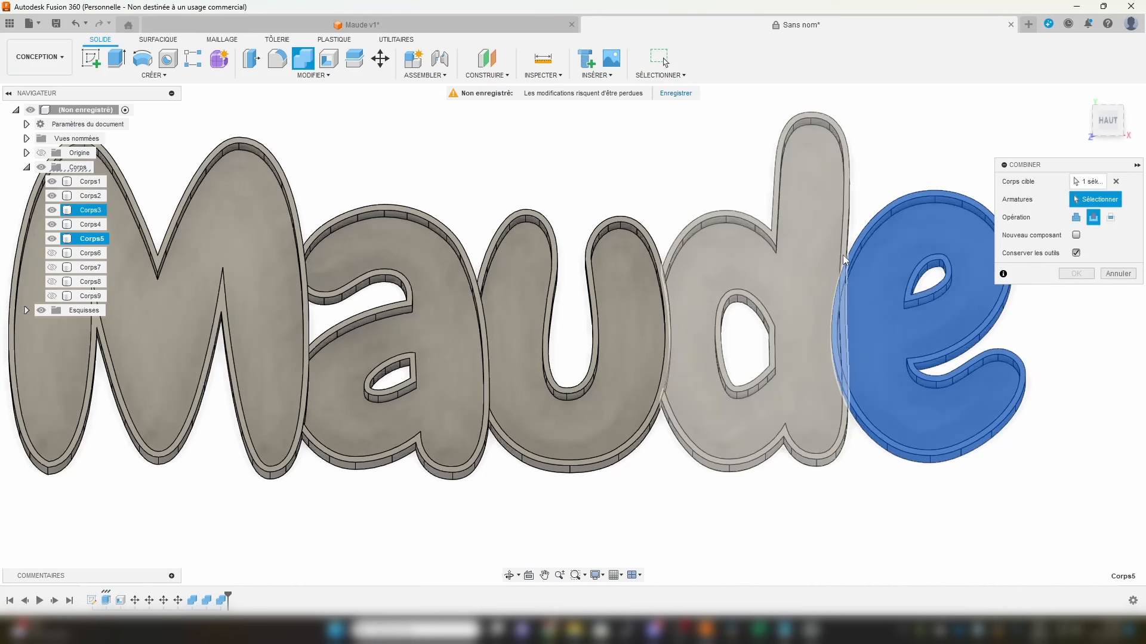
left_click(830, 298)
key("Return")
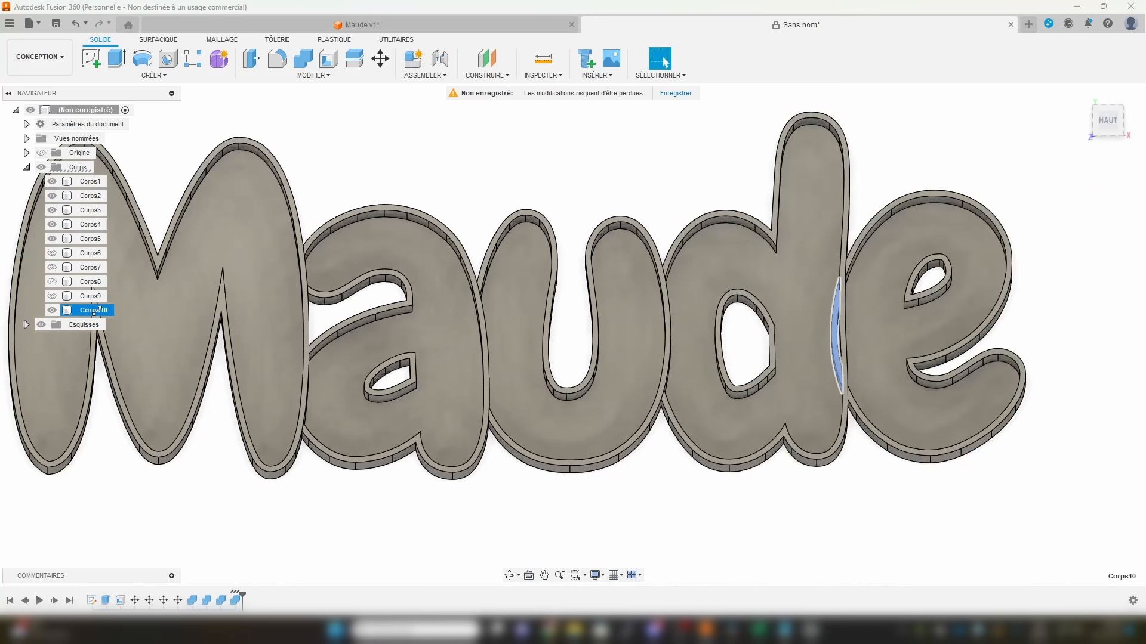
left_click(93, 311)
left_click(52, 310)
key("Escape")
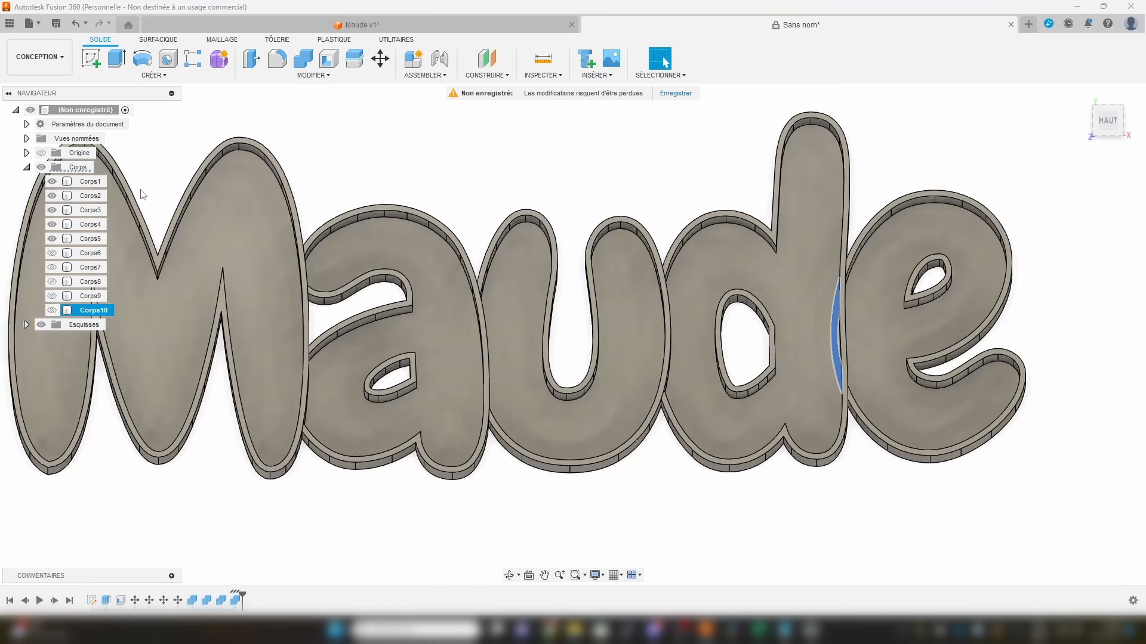
Step: Join the a and u bodies to the letter M body with Combine, without keeping the tool bodies
key("F6")
middle_click_drag(670, 206, 648, 240, "shift")
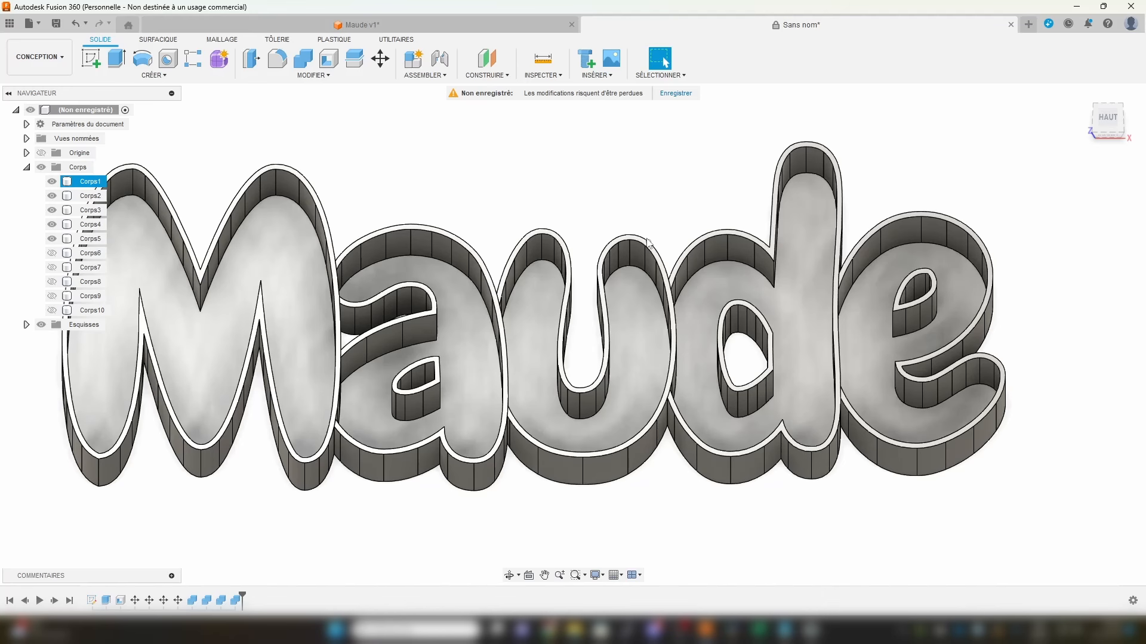
middle_click_drag(587, 197, 615, 203)
left_click(302, 60)
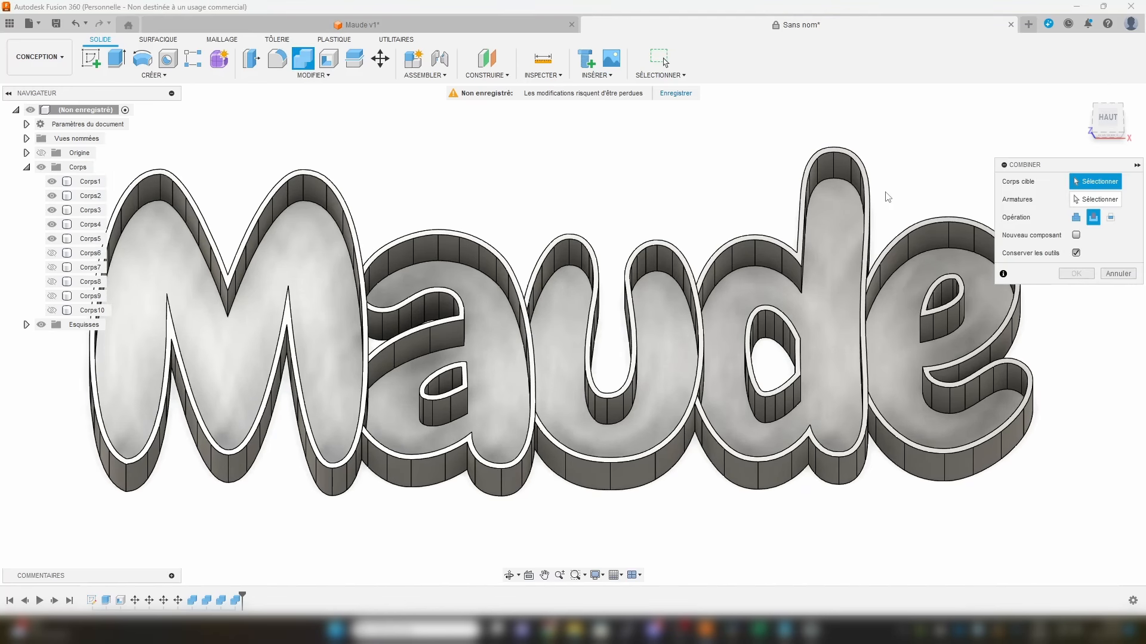
left_click(1075, 217)
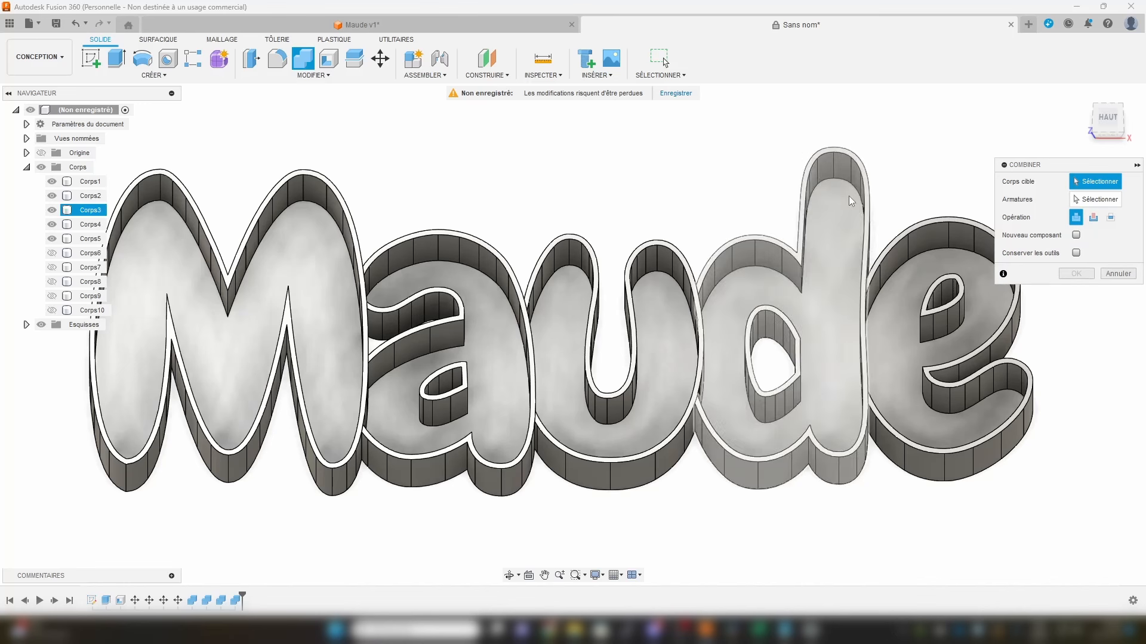
left_click(295, 250)
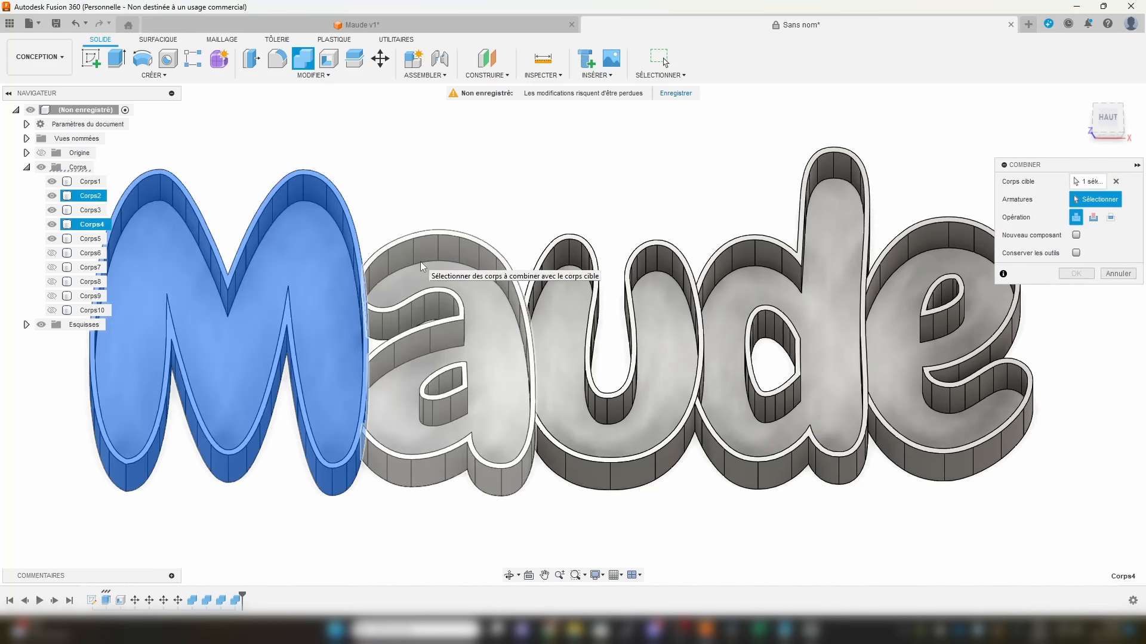
left_click(425, 262)
left_click(581, 270)
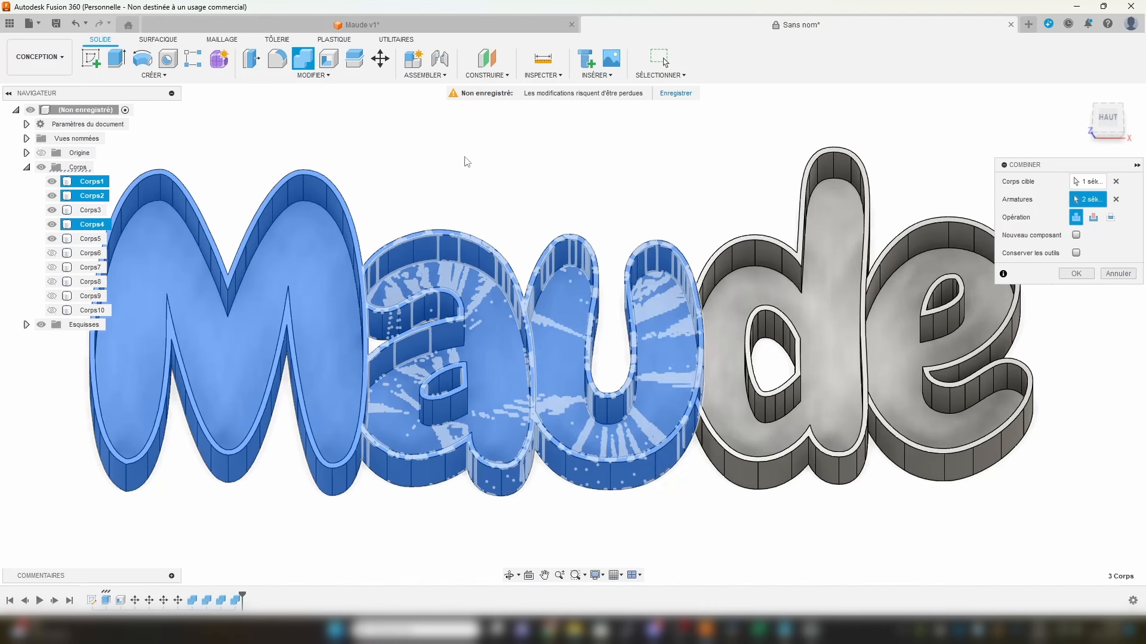
left_click(1075, 273)
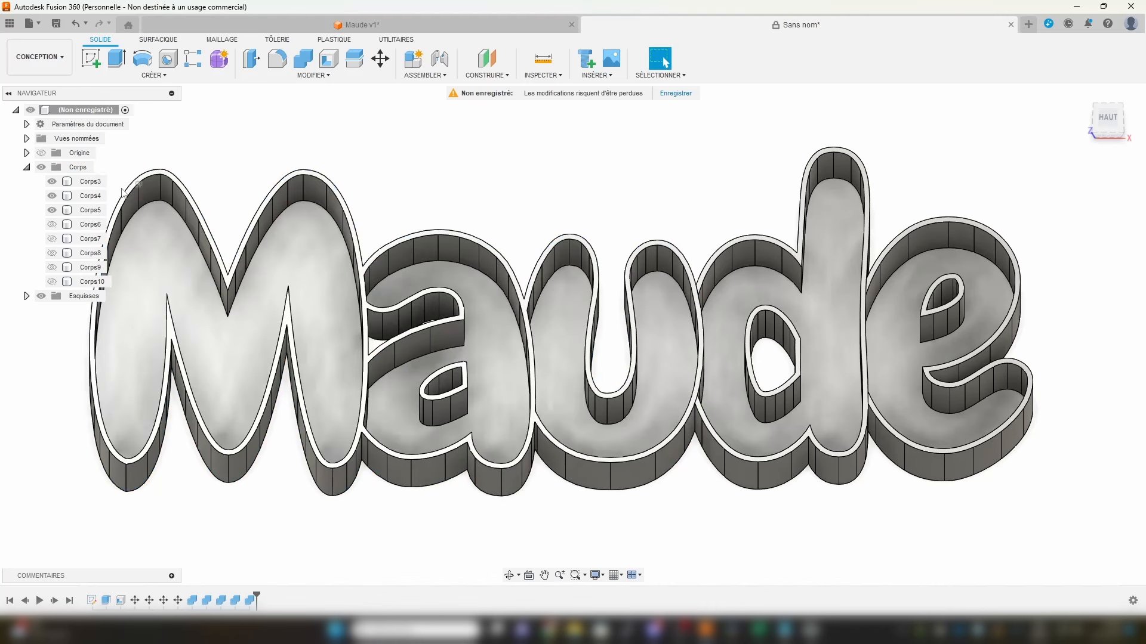
left_click(87, 181)
left_click(92, 196)
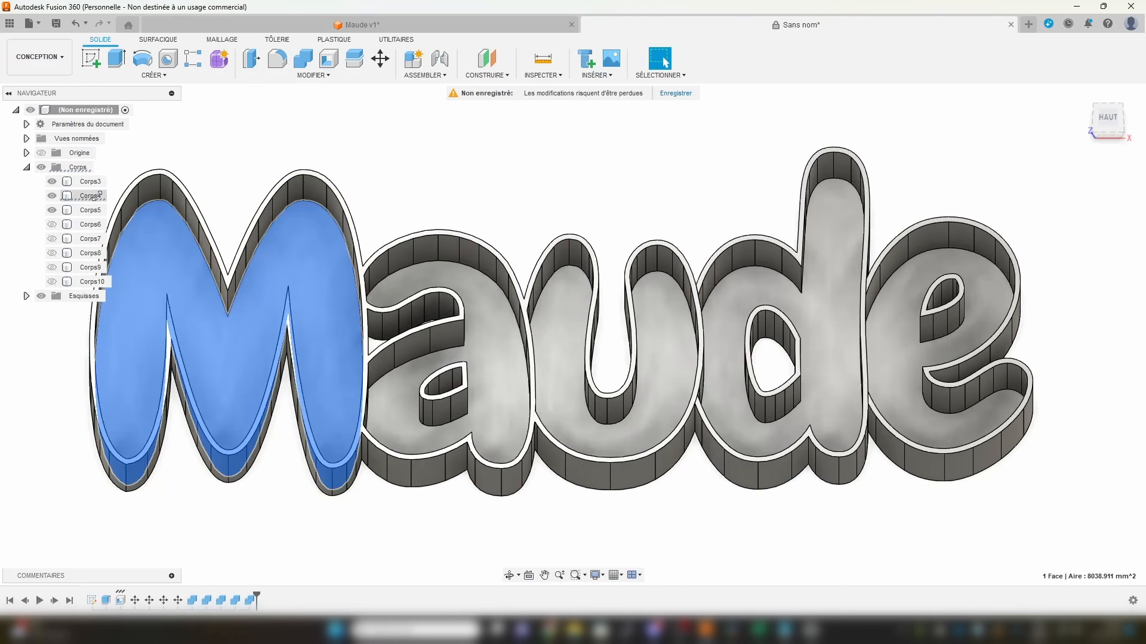
left_click(295, 177)
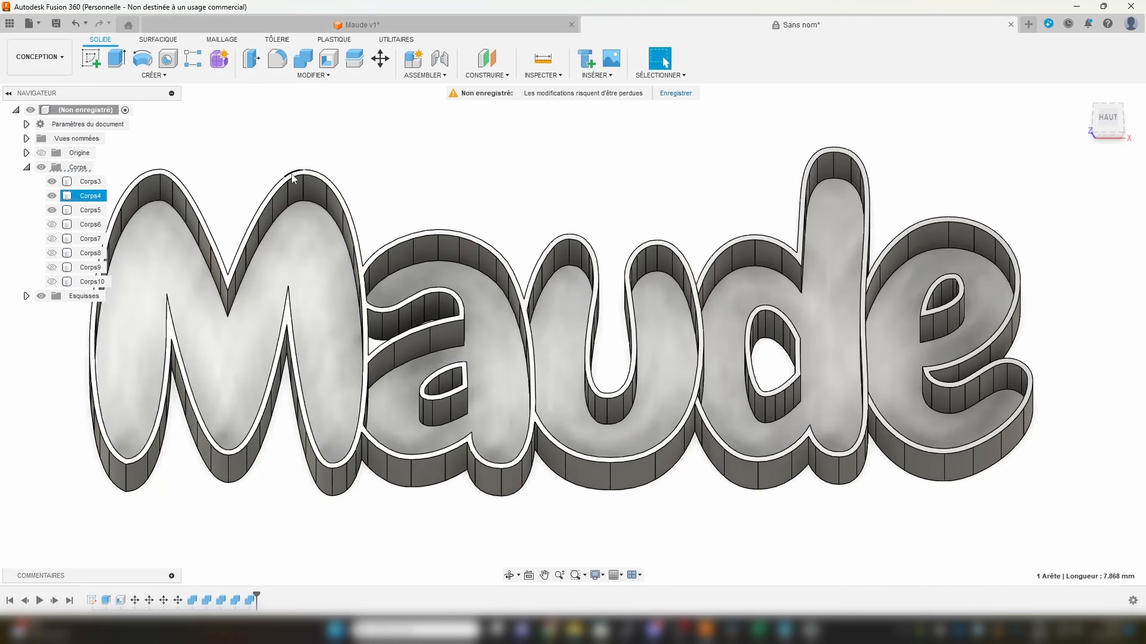
double_click(89, 196)
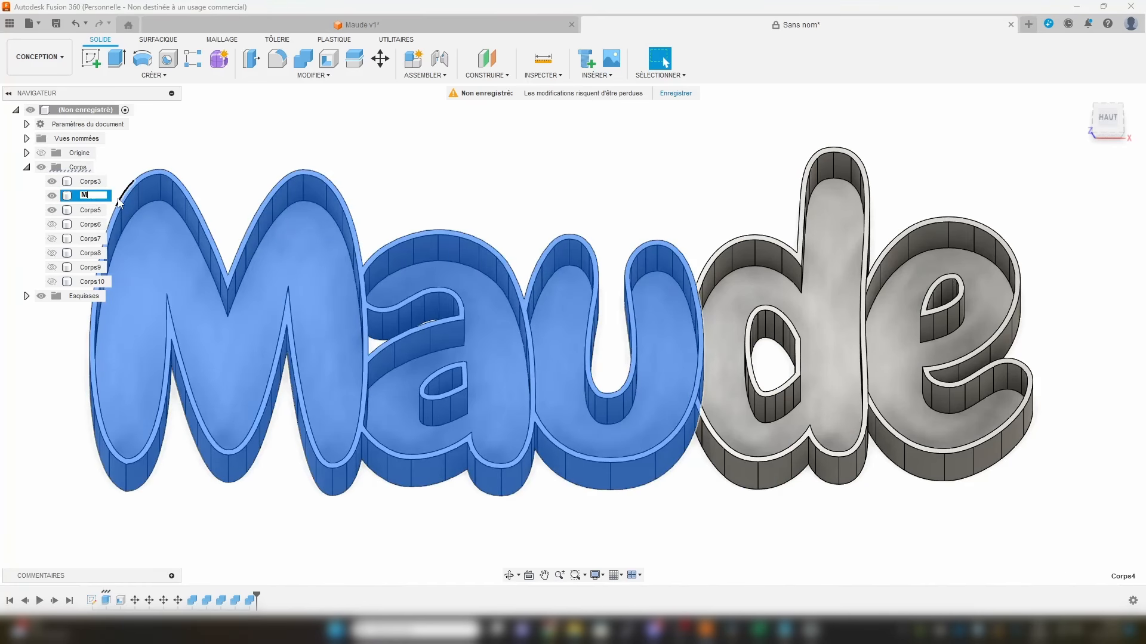
left_click(396, 176)
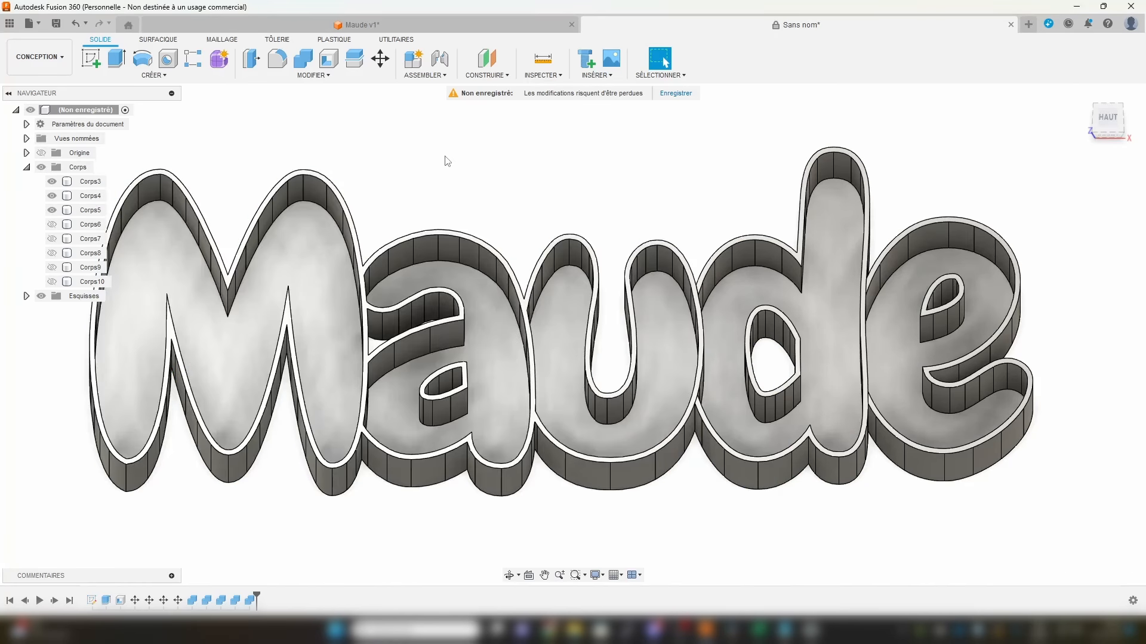
Step: Join the letter e body to the letter d body with Combine, without keeping the tool body
left_click(304, 58)
left_click(833, 257)
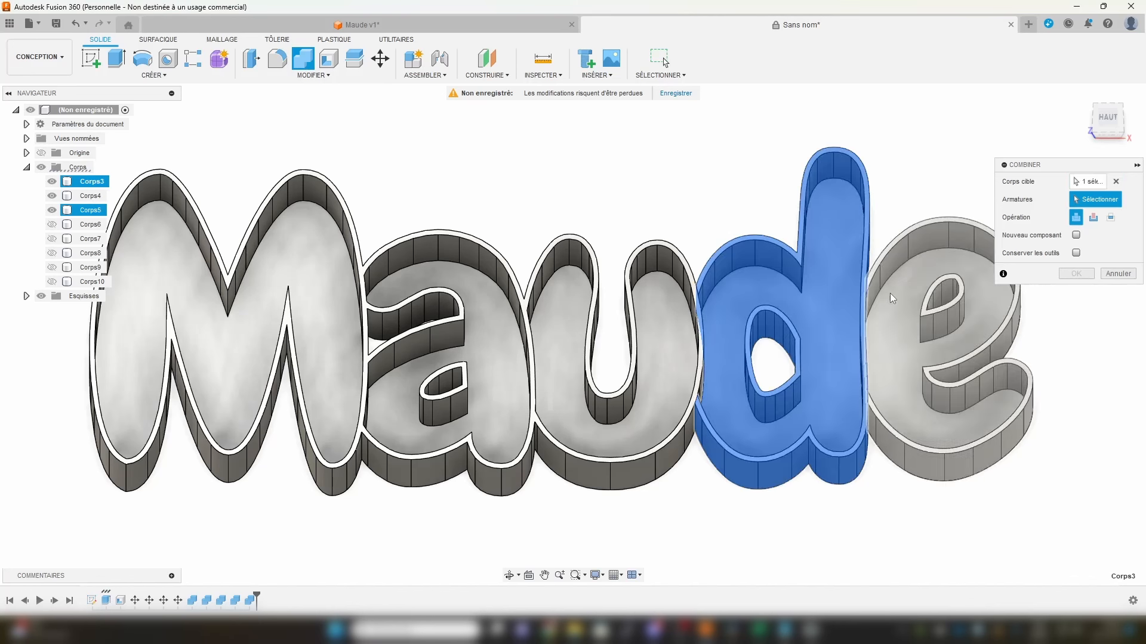
left_click(892, 298)
left_click(1076, 273)
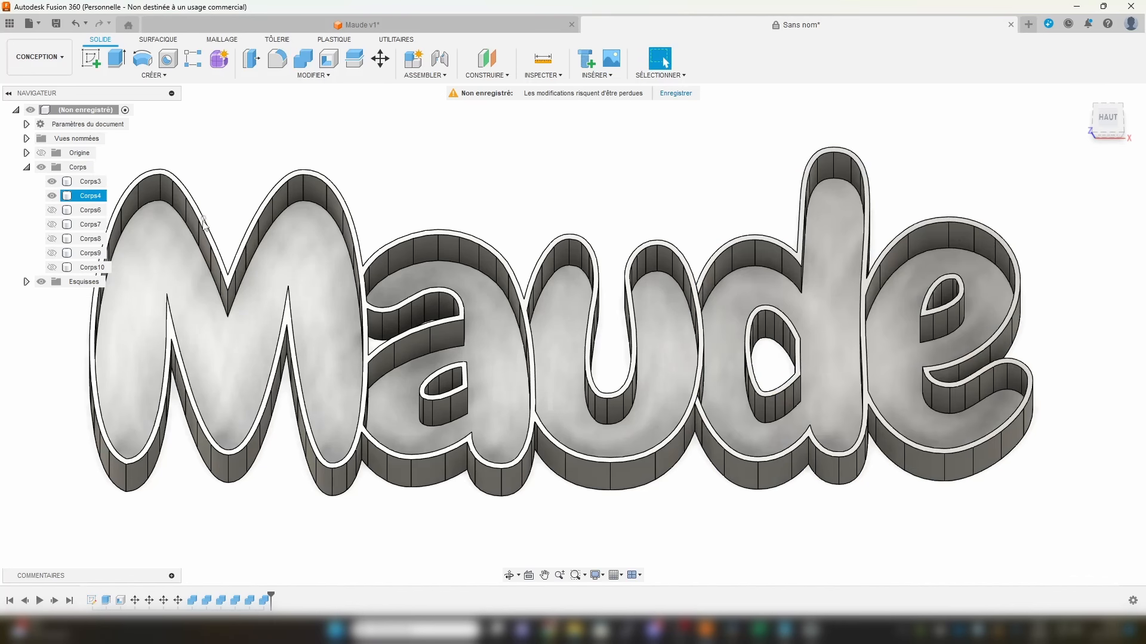
Step: Rename the combined d and e body DE and the combined M, a and u body MAU
left_click(91, 181)
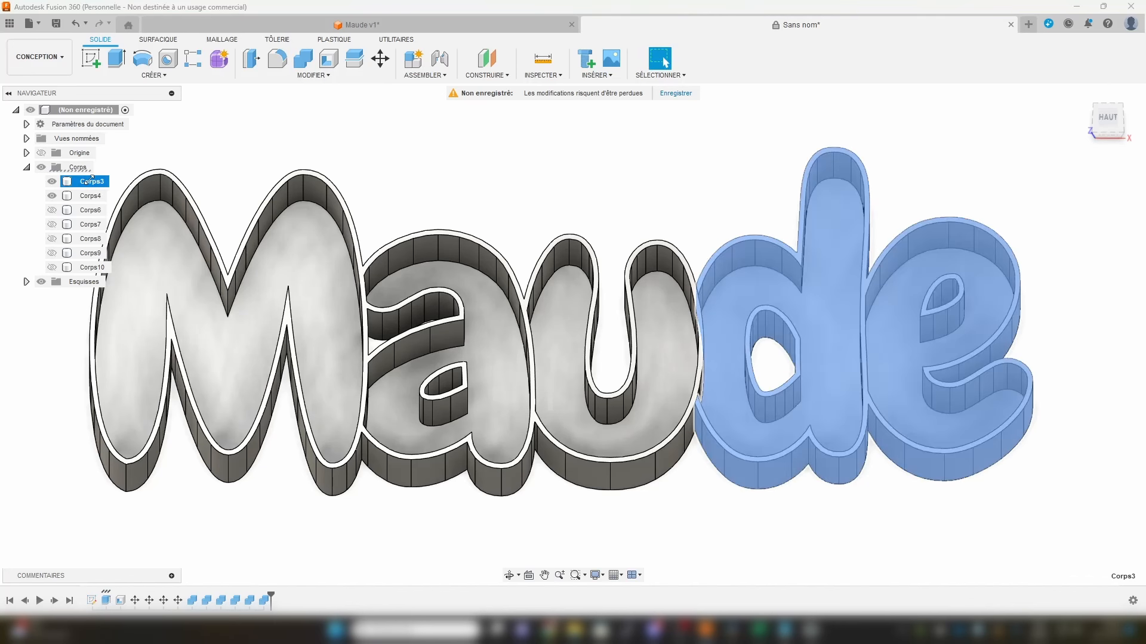
double_click(91, 180)
type("DE")
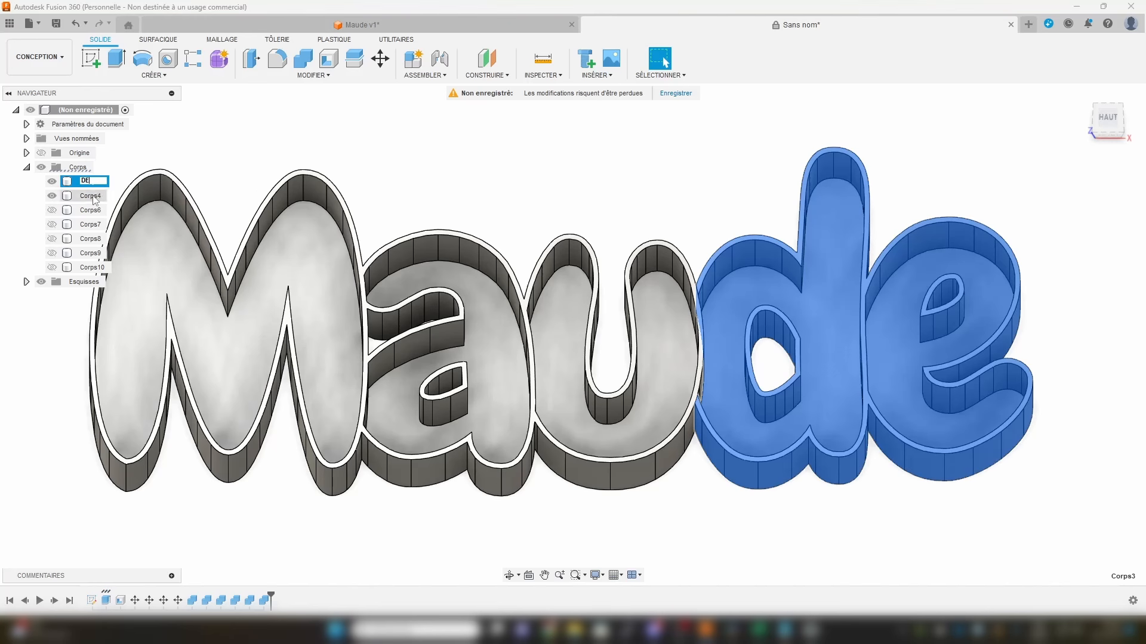
key("Tab")
type("MAU")
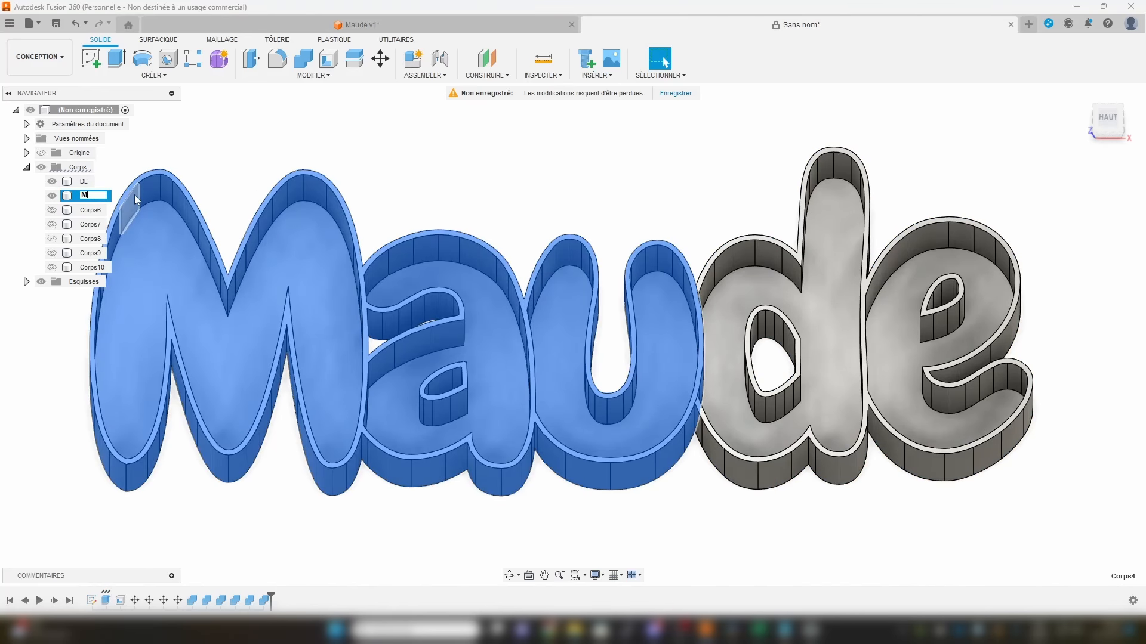
left_click(86, 212)
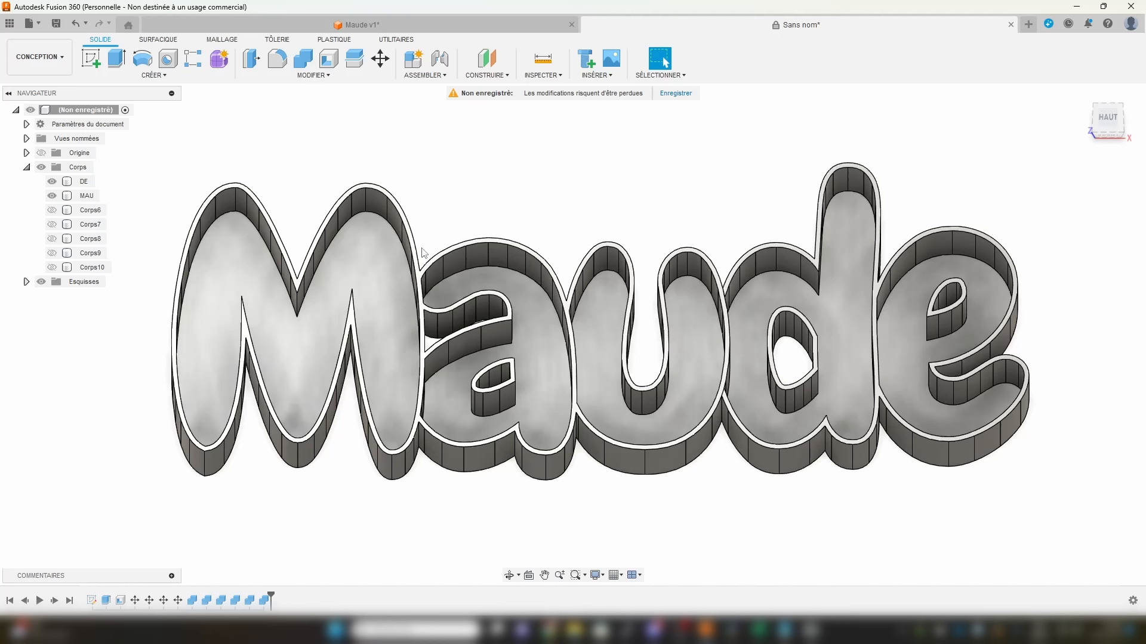
Step: Start an extrusion with the inner floor faces of all five letters, M, a, u, d and e, as profiles
key("e")
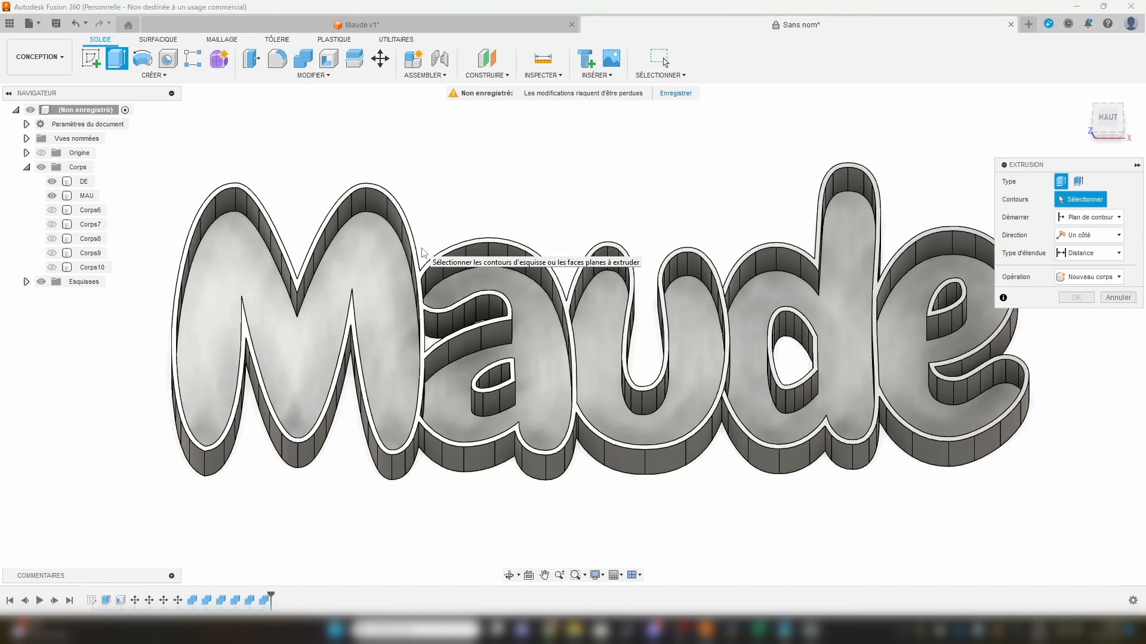
left_click(368, 261)
left_click(526, 306)
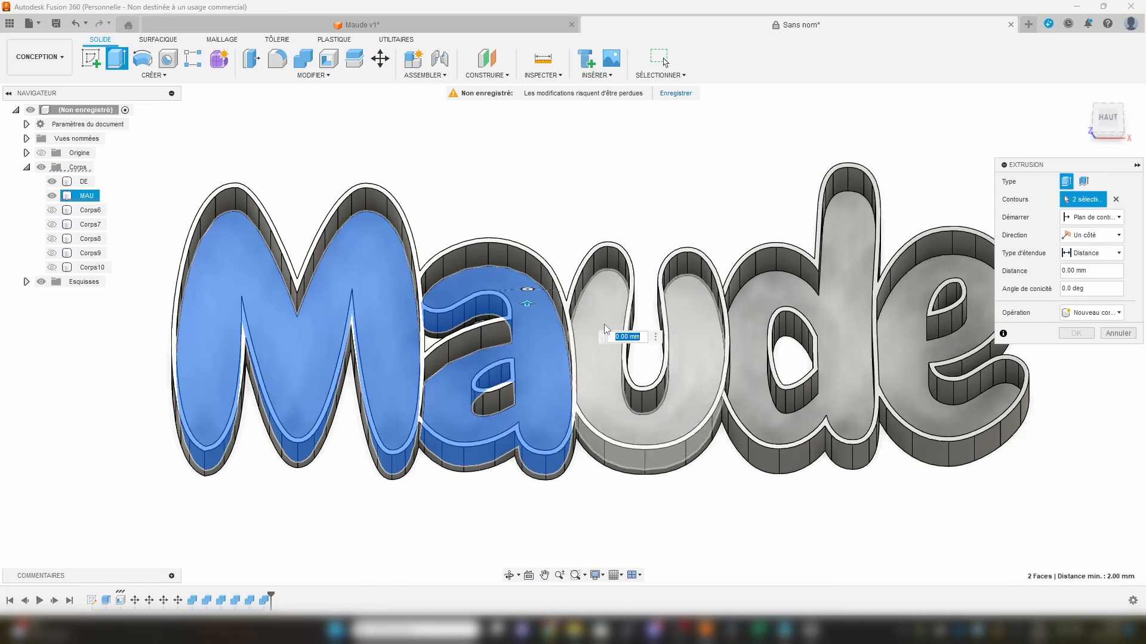
left_click(604, 324)
left_click(760, 310)
left_click(909, 306)
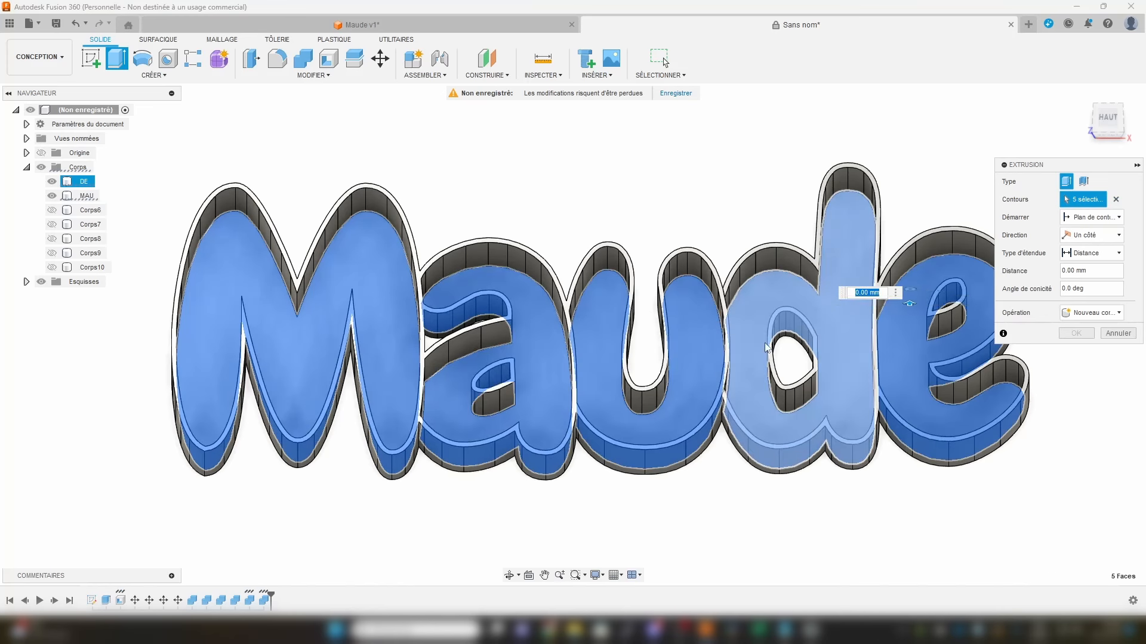
middle_click_drag(707, 406, 700, 365, "shift")
scroll(779, 286, "up", 5)
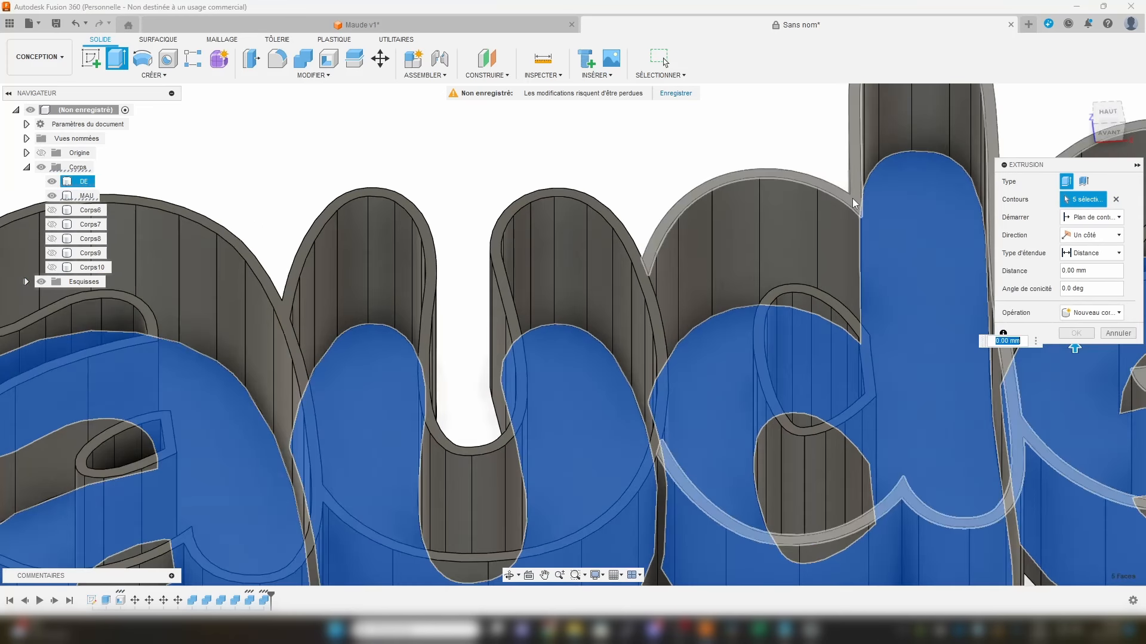
Step: Extrude the five selected floor faces by 35 mm - 8 mm as new bodies filling the letters
type("35")
key("Return")
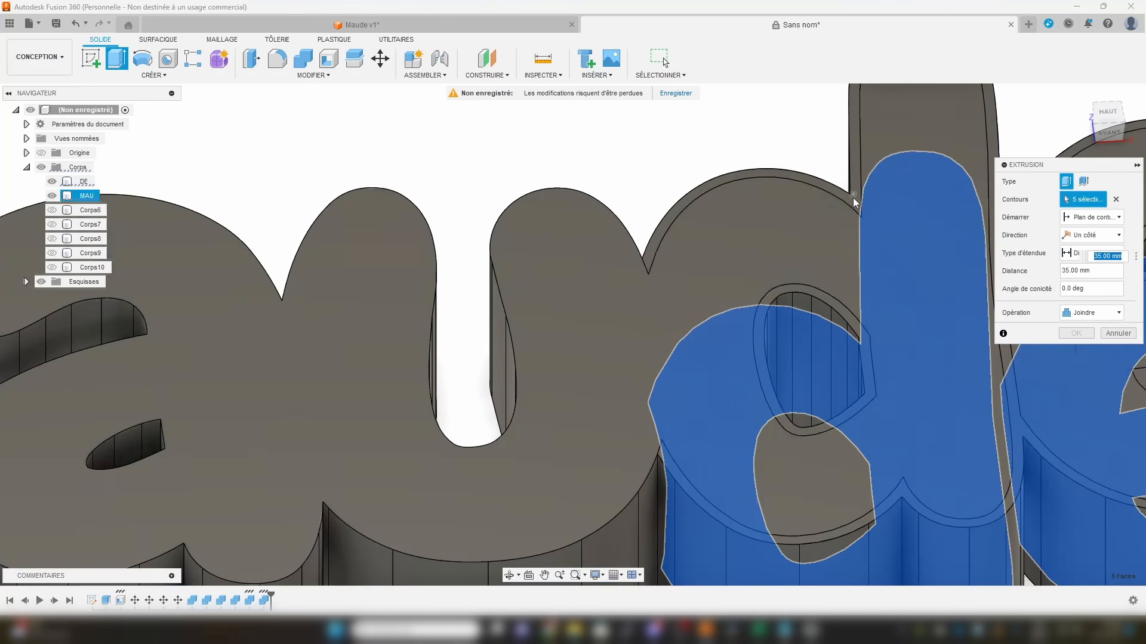
middle_click_drag(802, 299, 794, 271)
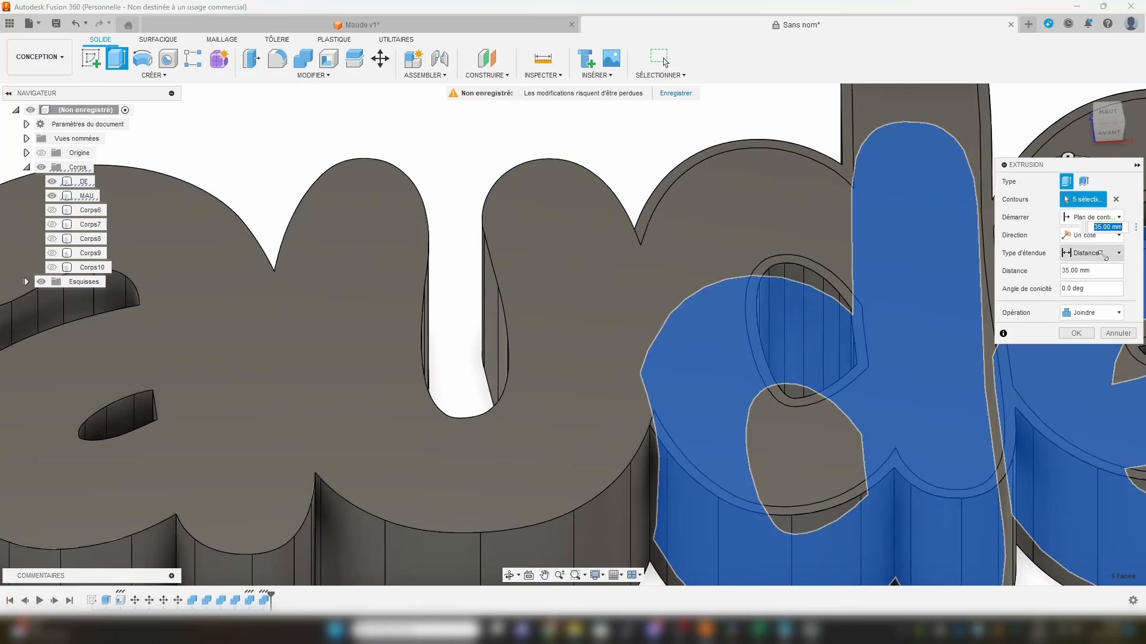
left_click(1113, 269)
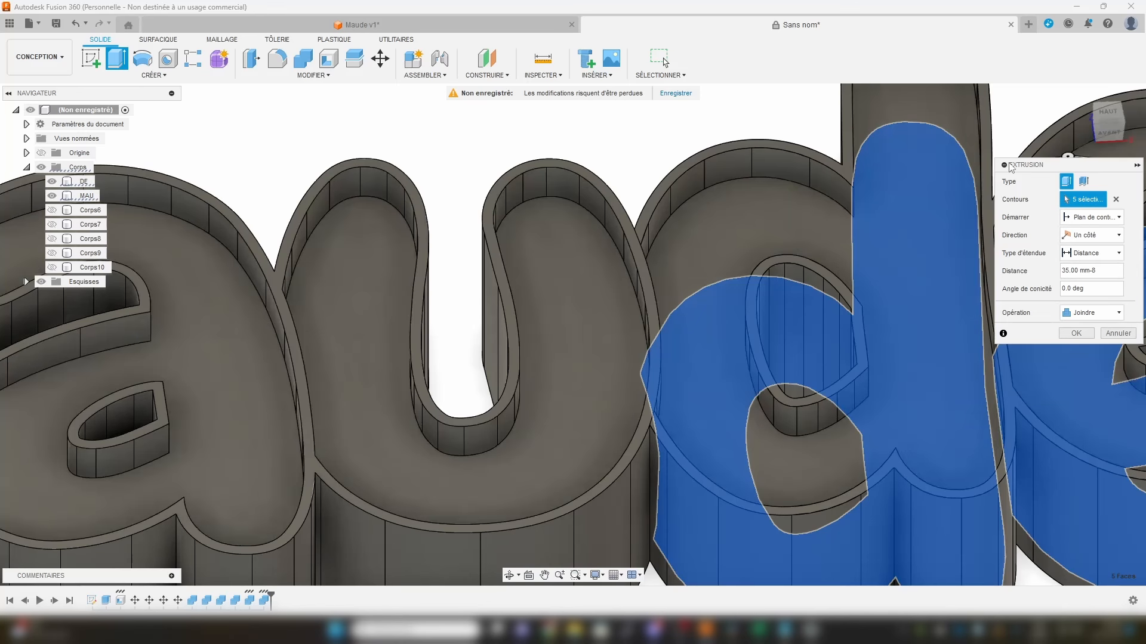
left_click(1120, 314)
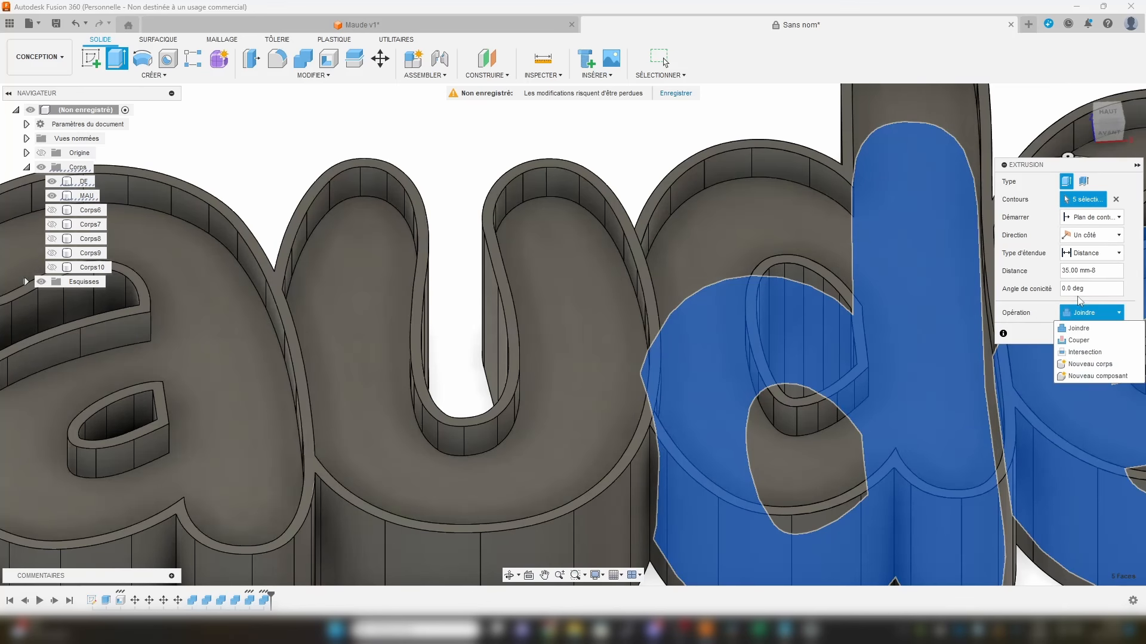
left_click(1085, 365)
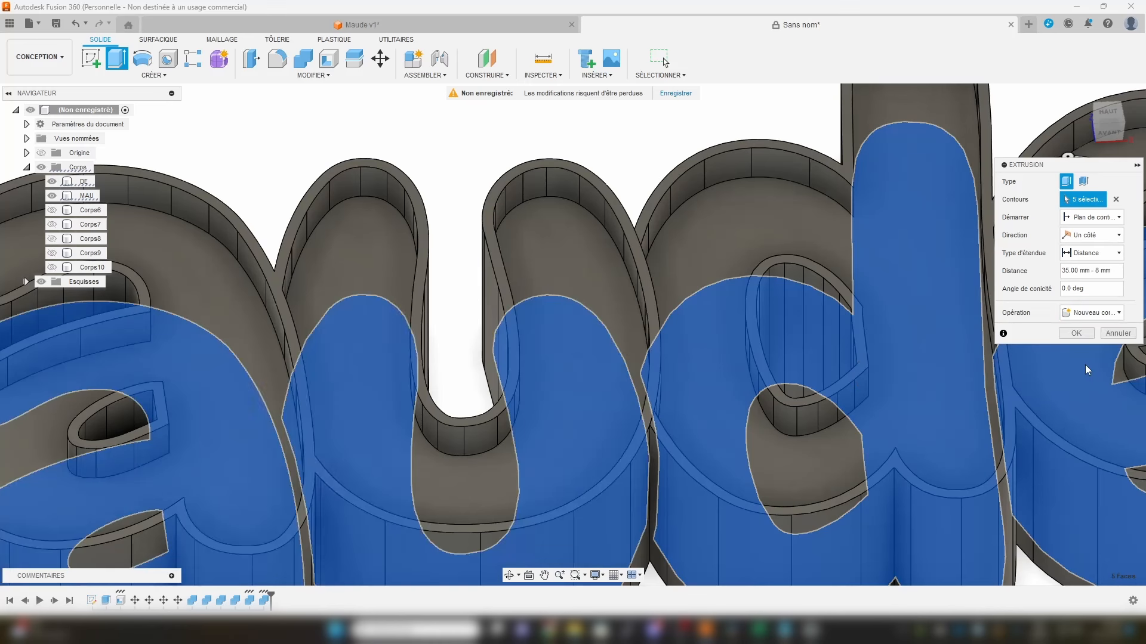
left_click(1076, 334)
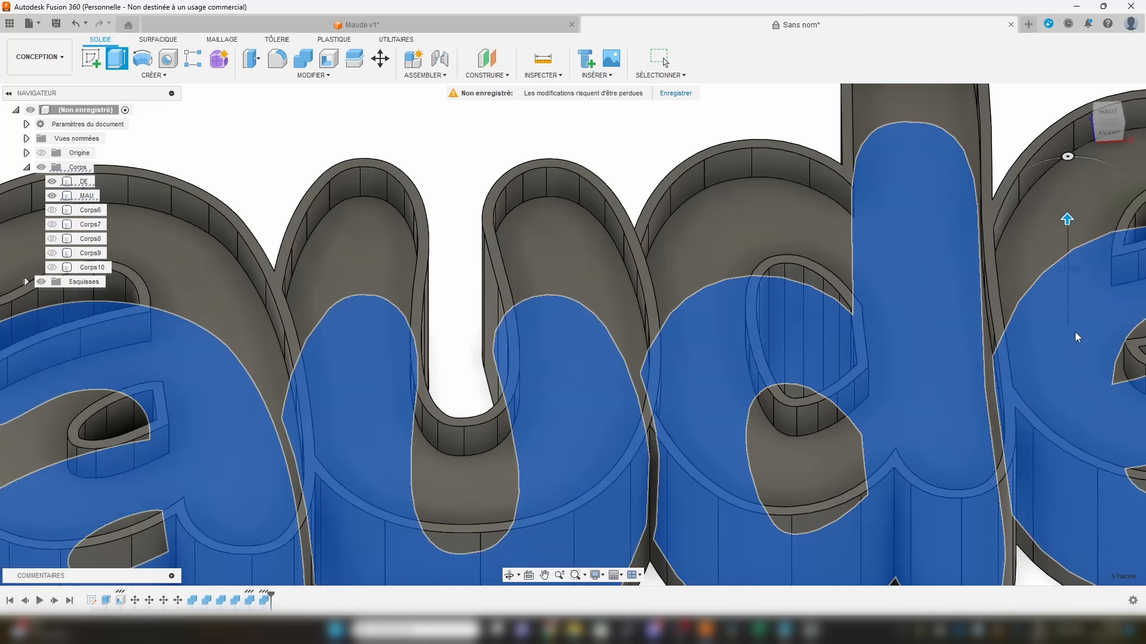
key("F6")
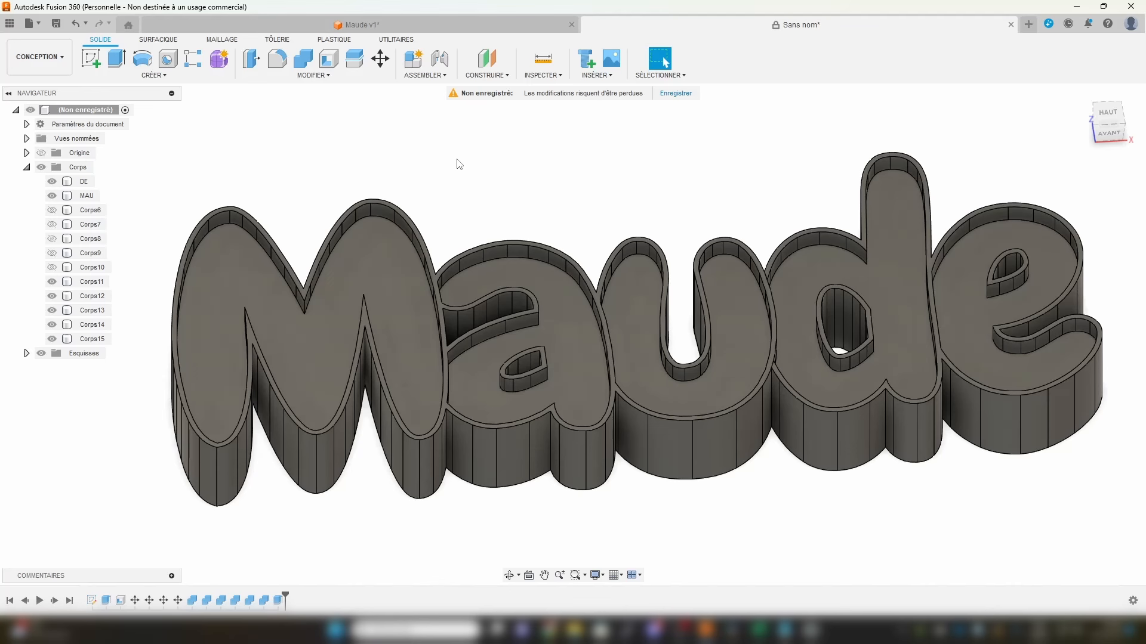
Step: Hide the DE and MAU housing bodies, leaving only the inner letter bodies displayed
left_click(52, 182)
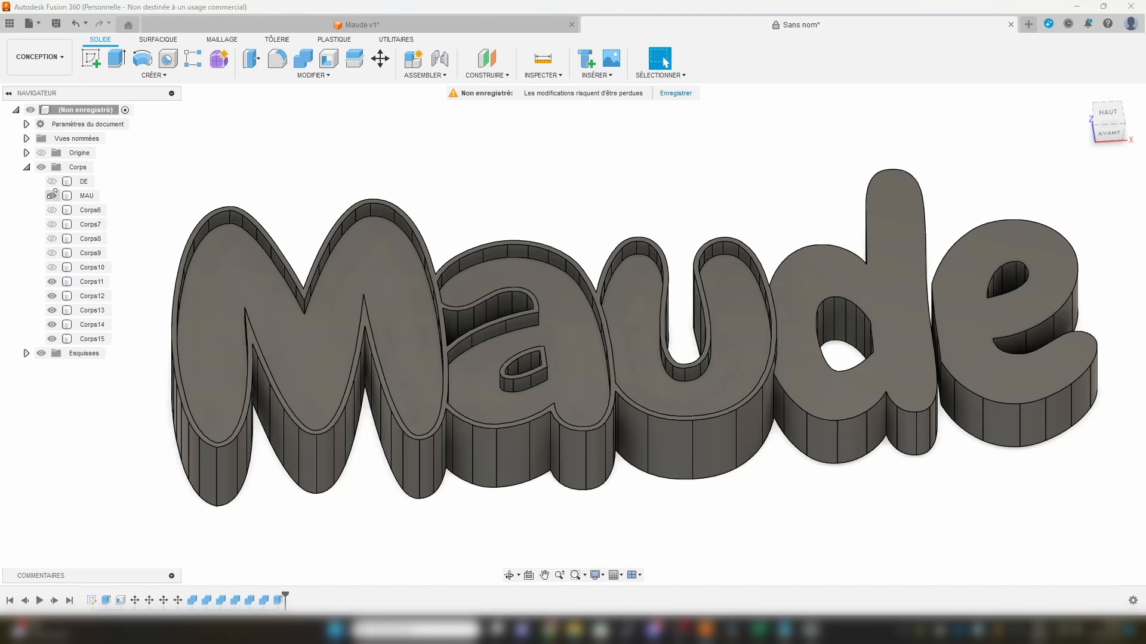
left_click(52, 196)
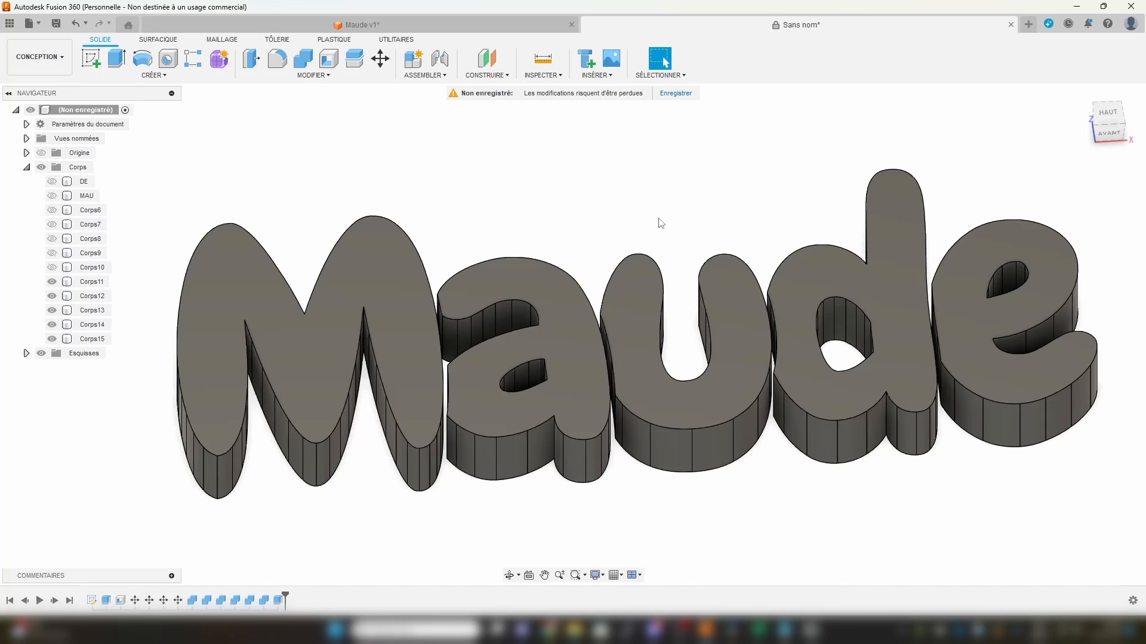
middle_click_drag(660, 376, 666, 327, "shift")
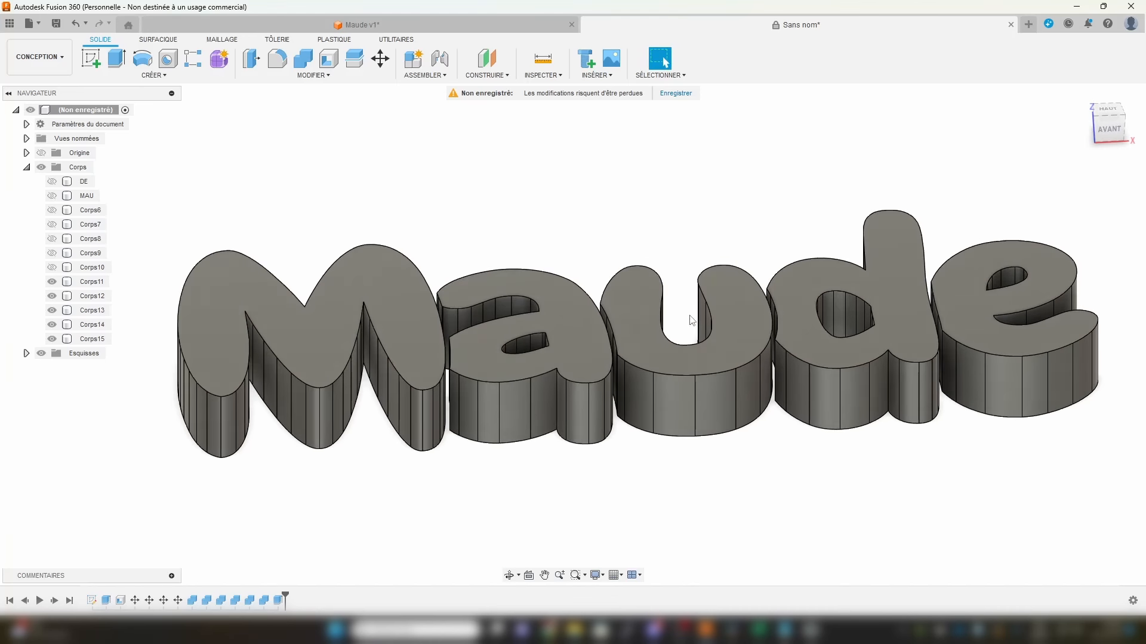
Step: Start a Shell with the top faces of the M, a, u, d and e inner bodies as faces to remove
left_click(329, 58)
left_click(406, 281)
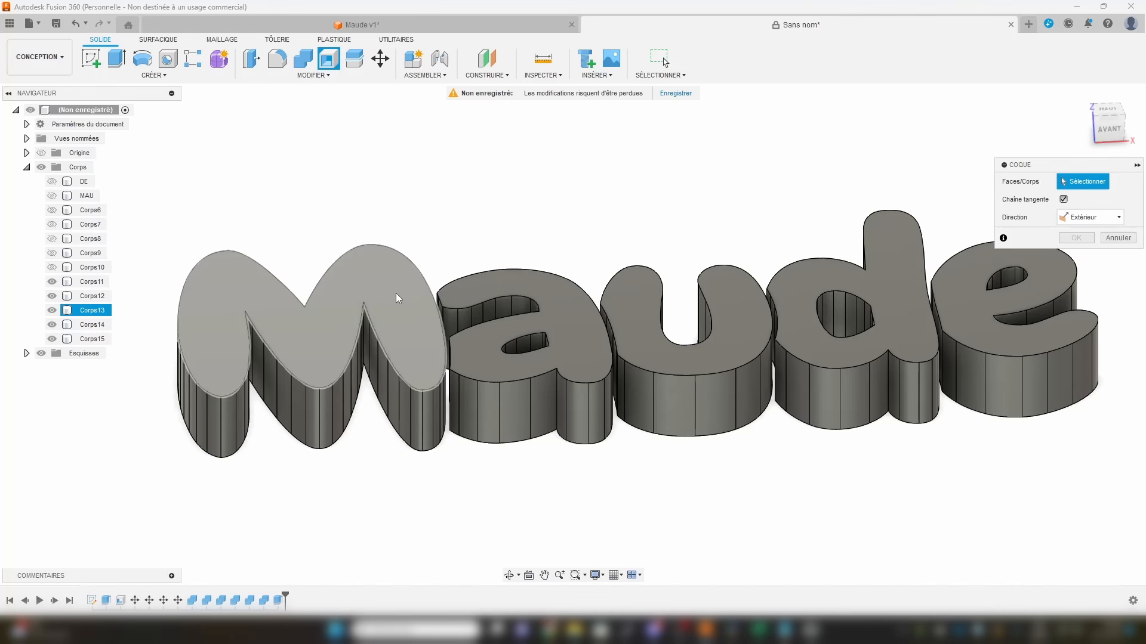
left_click(396, 292)
left_click(525, 289)
left_click(626, 289)
left_click(809, 289)
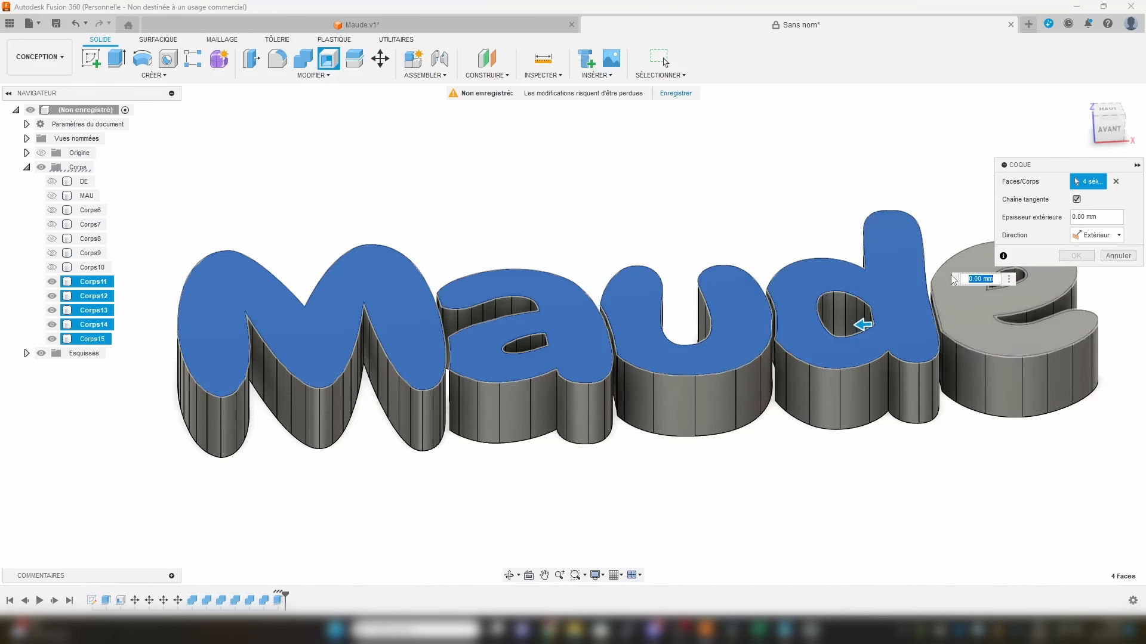
left_click(968, 326)
Step: Add the bottom faces of all five inner letter bodies to the Shell selection
middle_click_drag(904, 456, 874, 268, "shift")
left_click(390, 406)
left_click(519, 382)
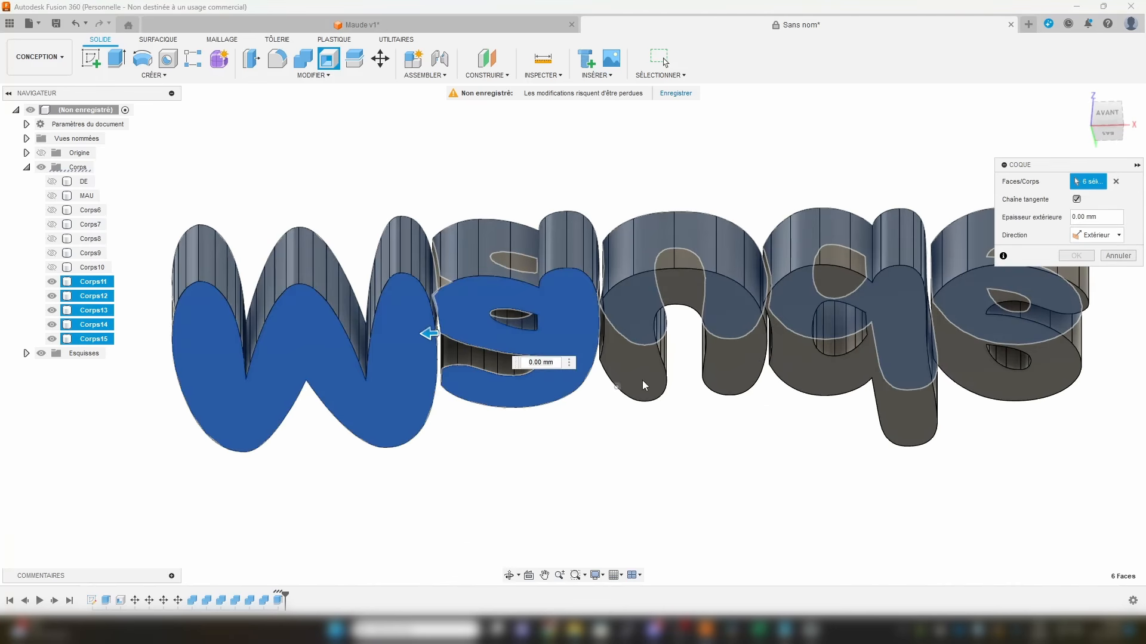
left_click(646, 378)
left_click(848, 382)
middle_click_drag(928, 242, 897, 297, "shift")
left_click(897, 298)
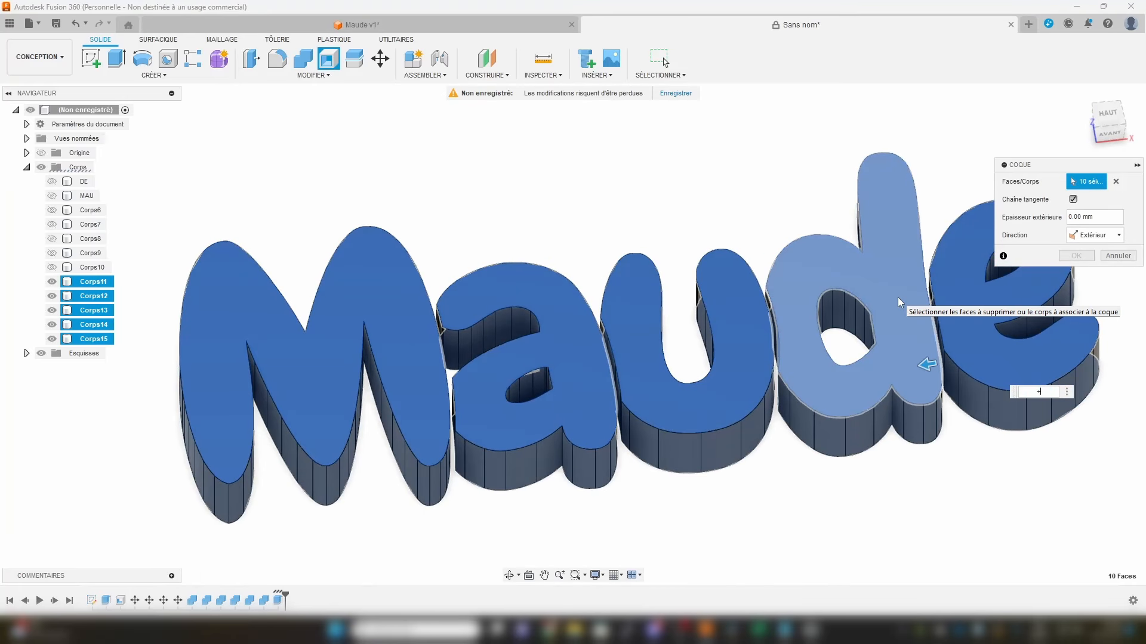
Step: Shell the inner letter bodies through both faces with a 0.5 mm thickness directed inward
left_click(1101, 220)
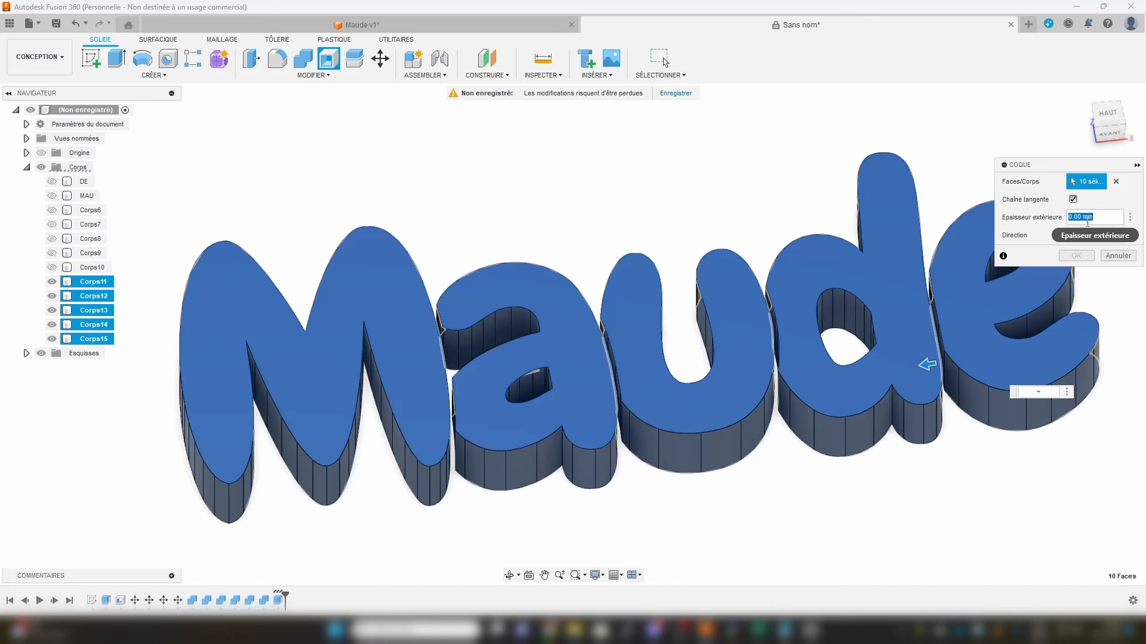
key("BackSpace")
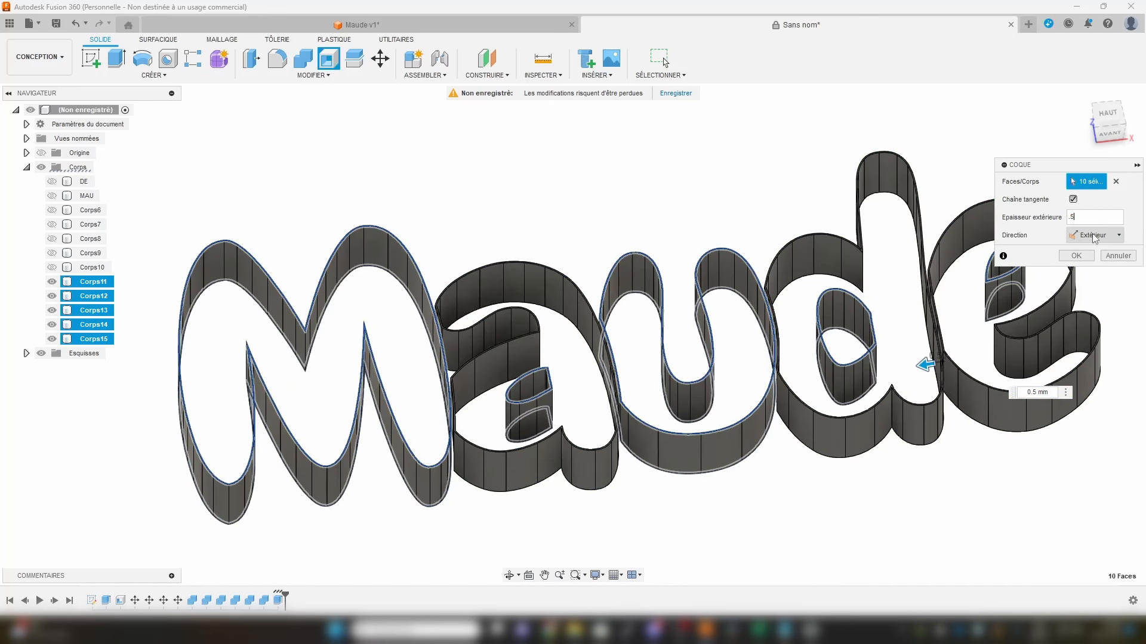
left_click(1092, 234)
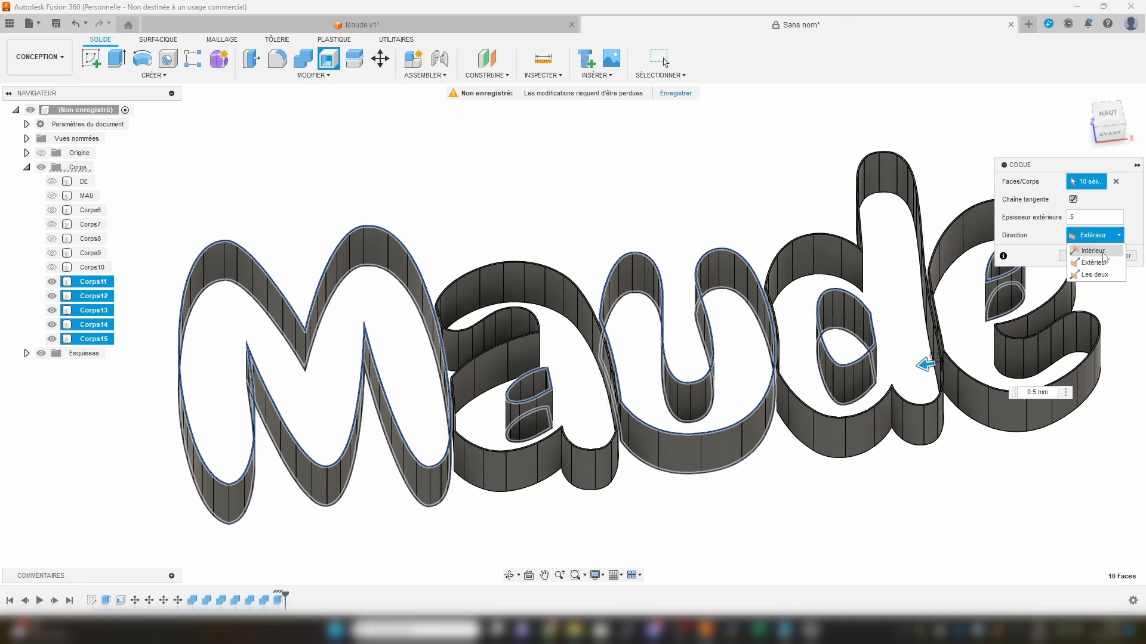
left_click(1100, 256)
left_click(1103, 219)
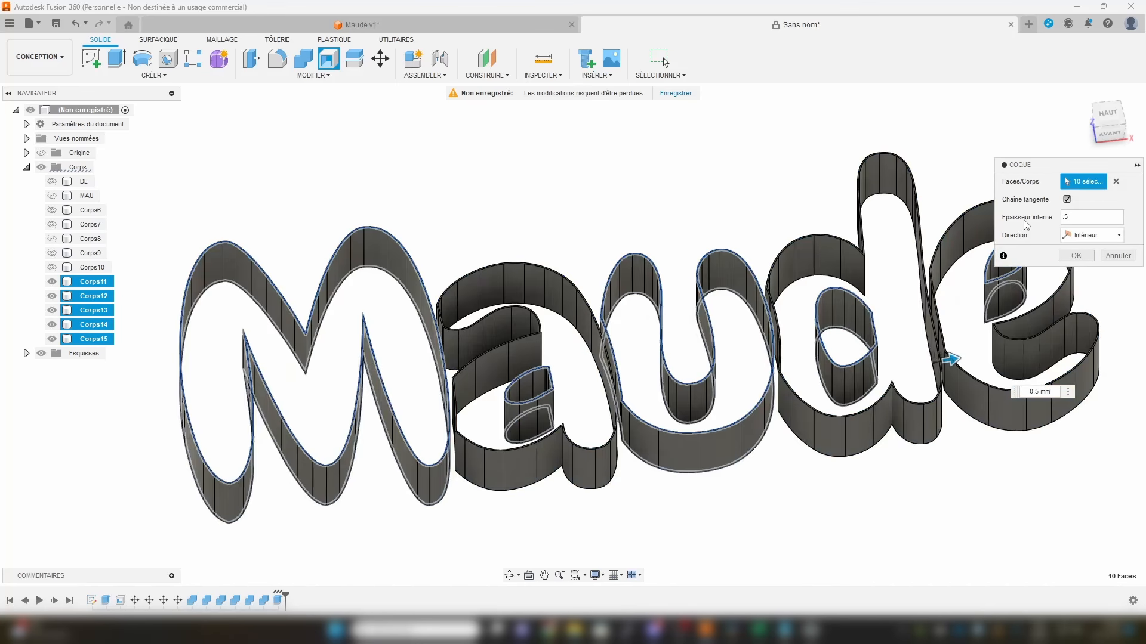
key("Return")
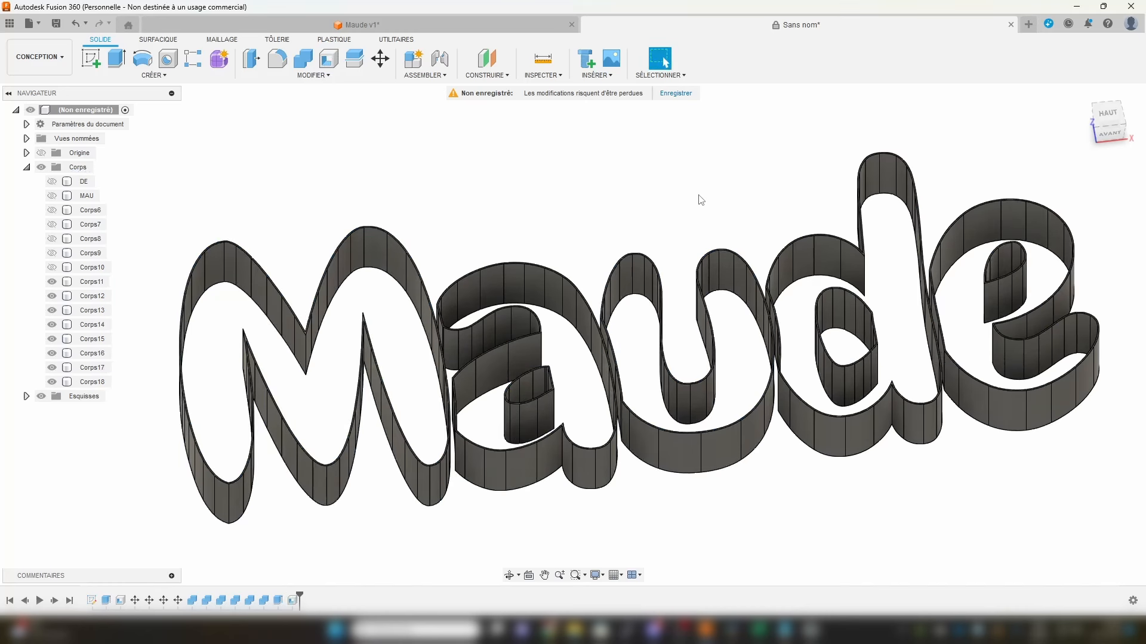
Step: Show the DE and MAU housing bodies again
left_click(52, 181)
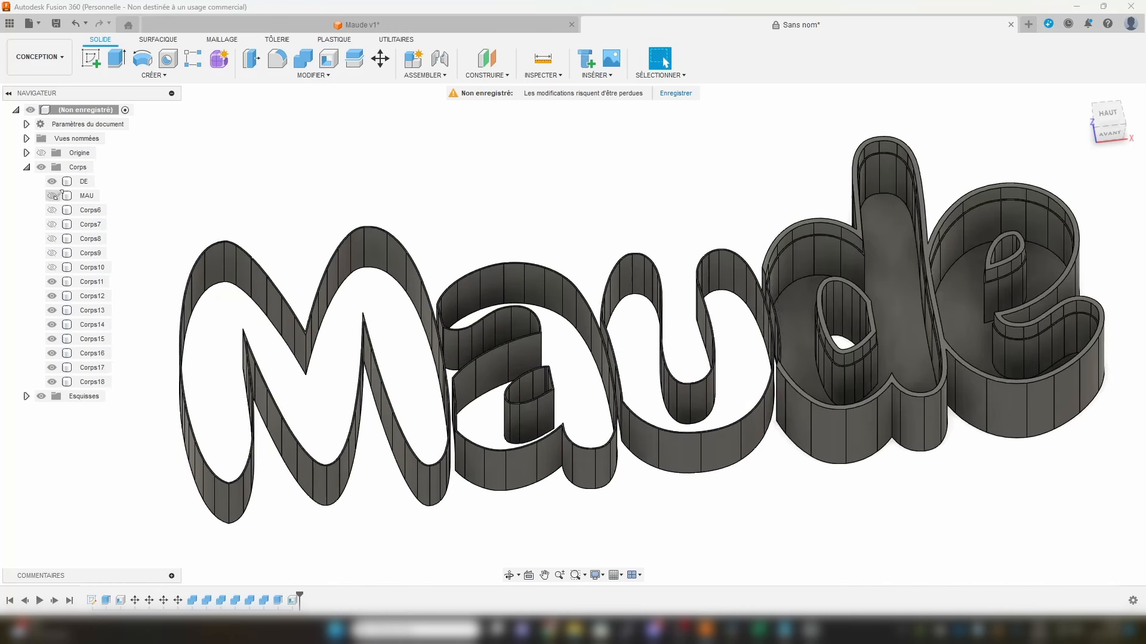
left_click(52, 196)
middle_click_drag(490, 231, 492, 271, "shift")
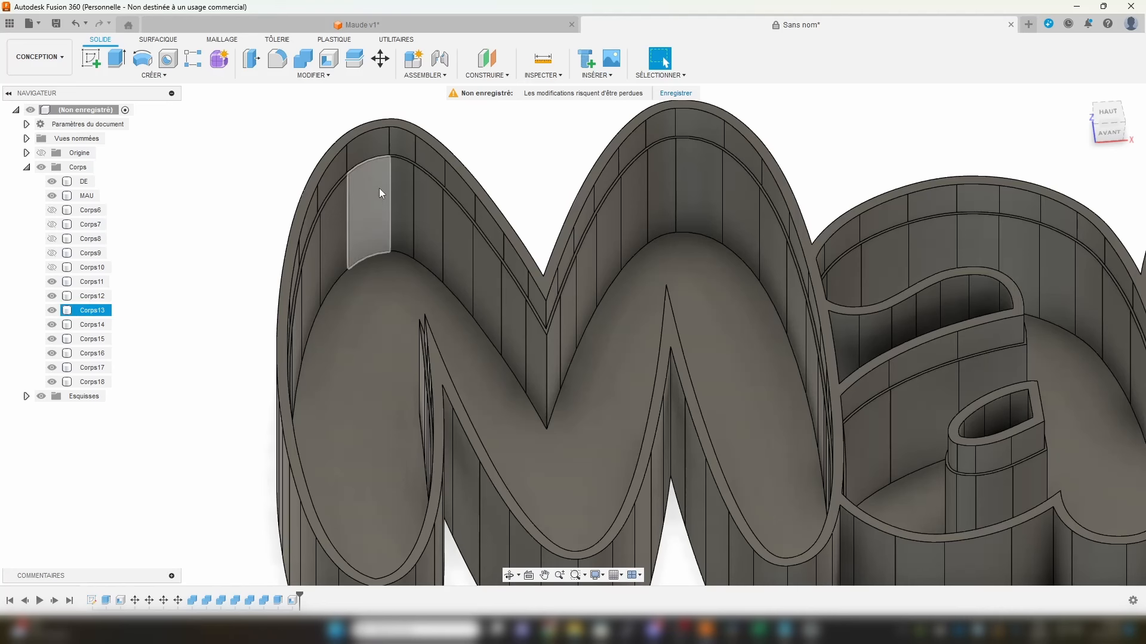
Step: Examine the ledge formed by the thin inner wall in the letter M housing and highlight that wall's body
scroll(353, 172, "up", 5)
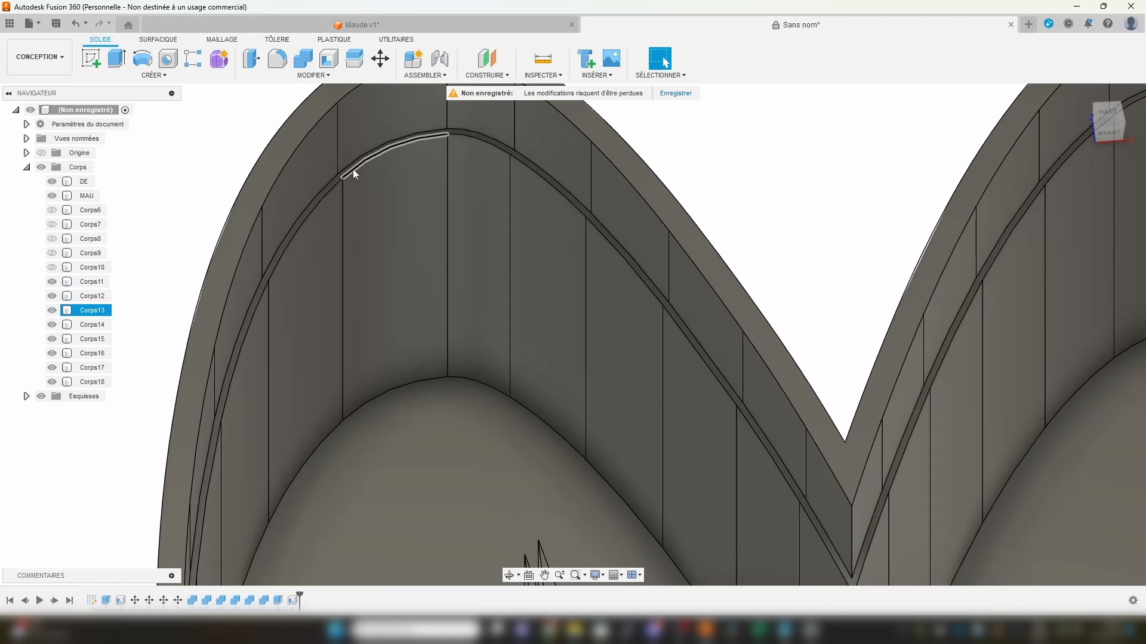
scroll(353, 170, "up", 2)
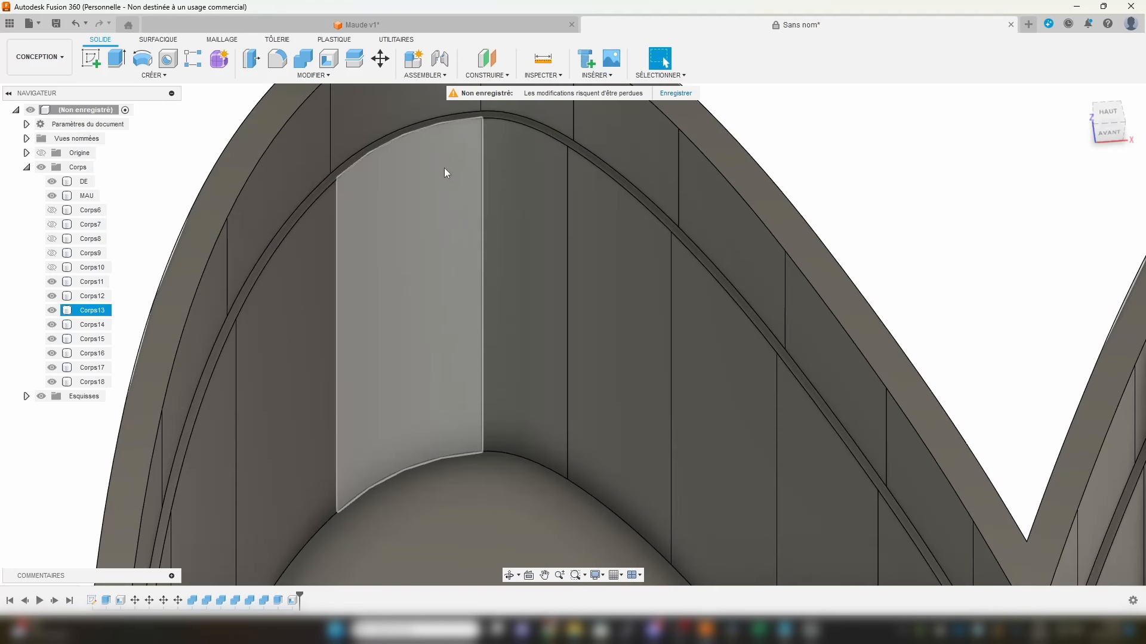
scroll(444, 167, "down", 5)
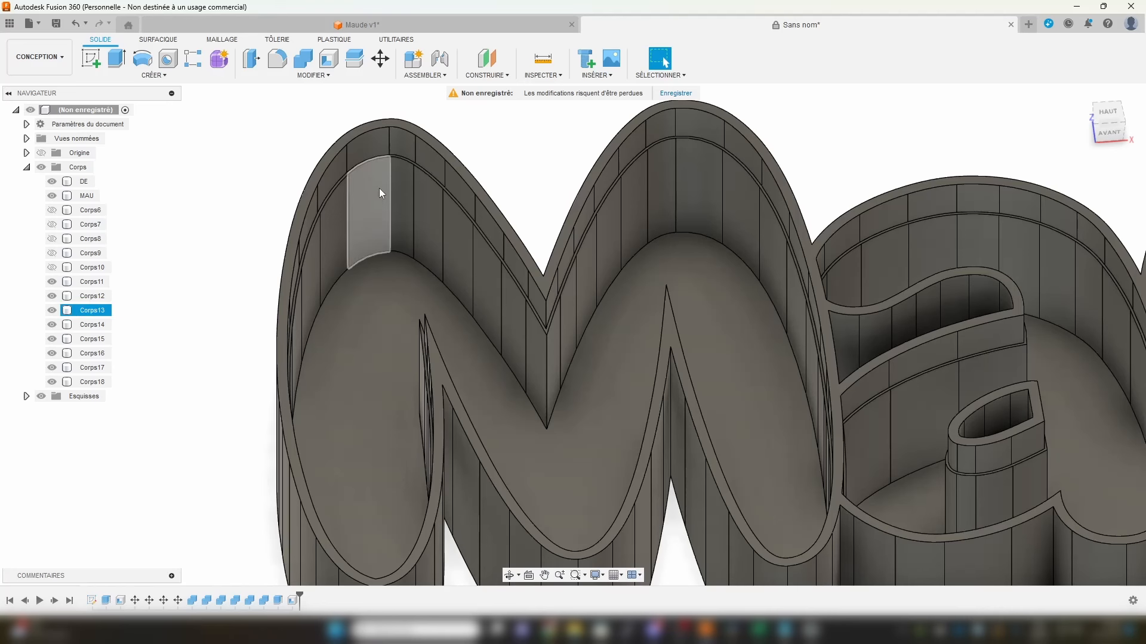
scroll(353, 170, "up", 5)
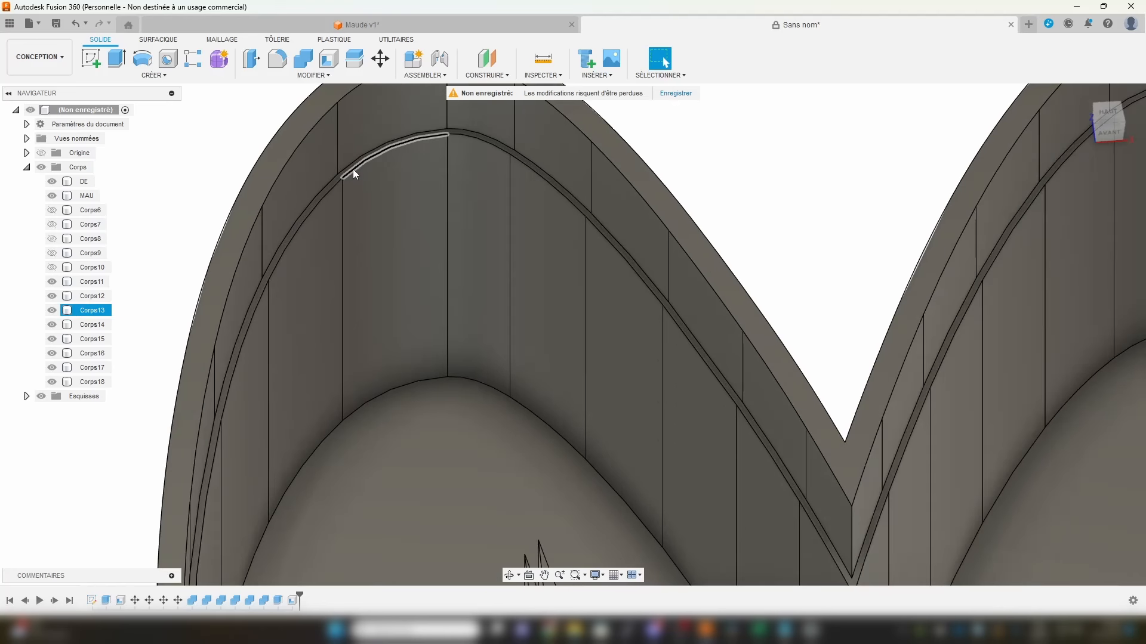
scroll(352, 169, "up", 2)
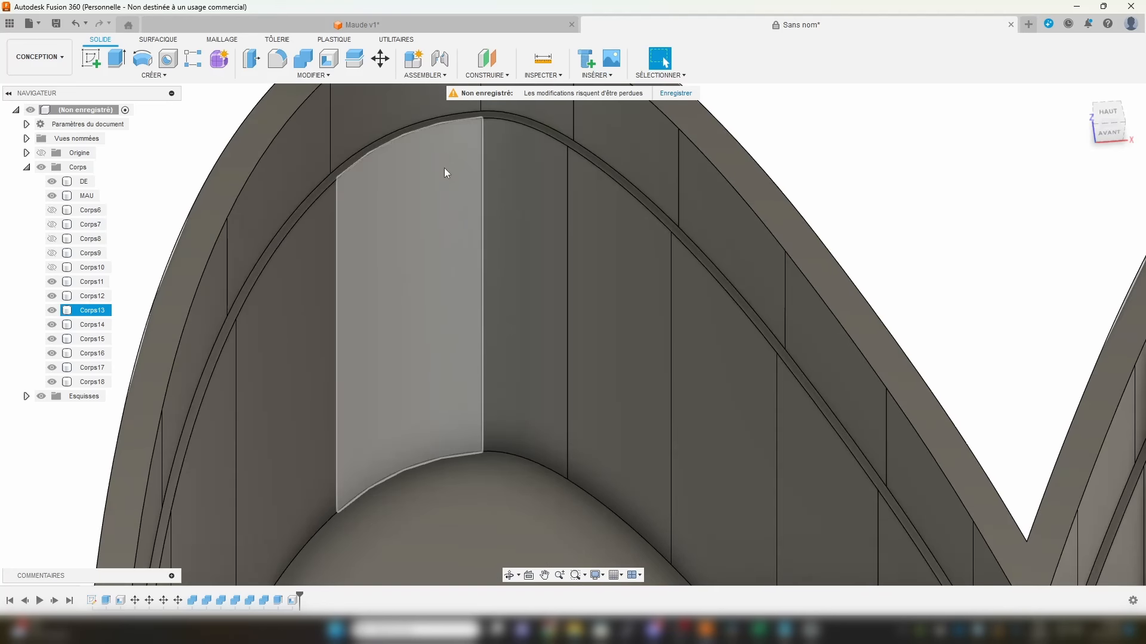
scroll(444, 167, "down", 4)
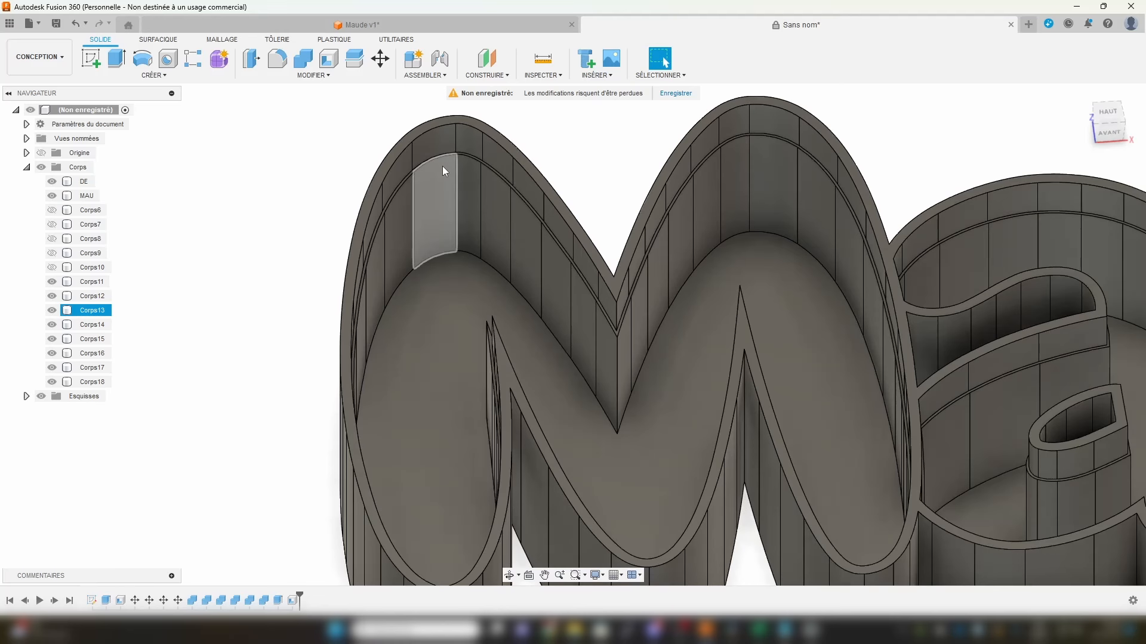
scroll(356, 210, "down", 5)
left_click(365, 226)
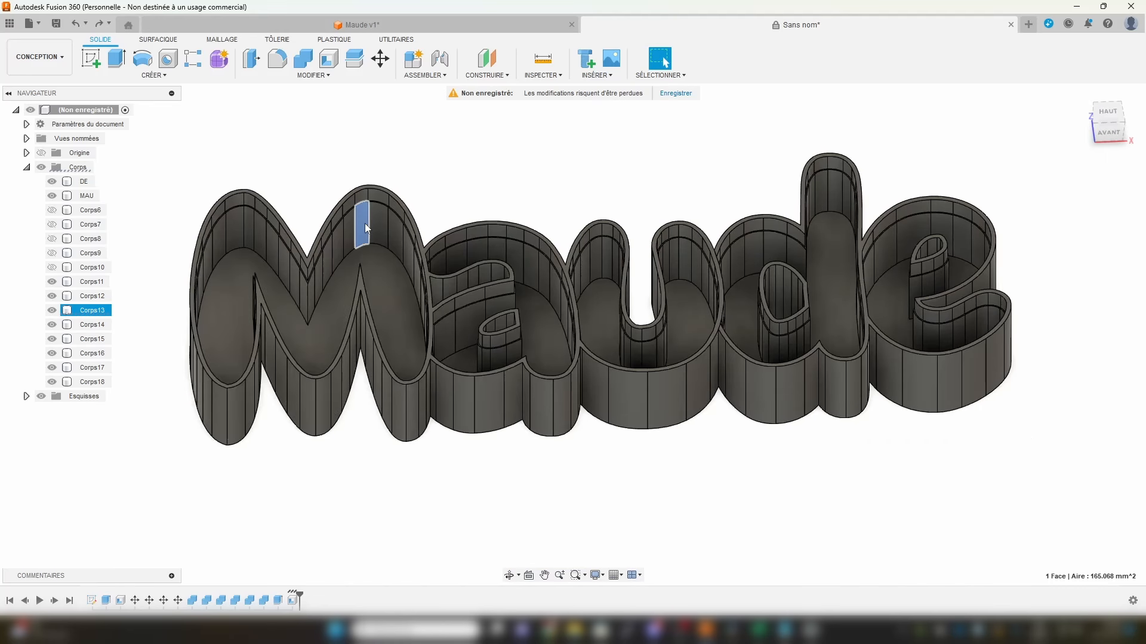
left_click(88, 311)
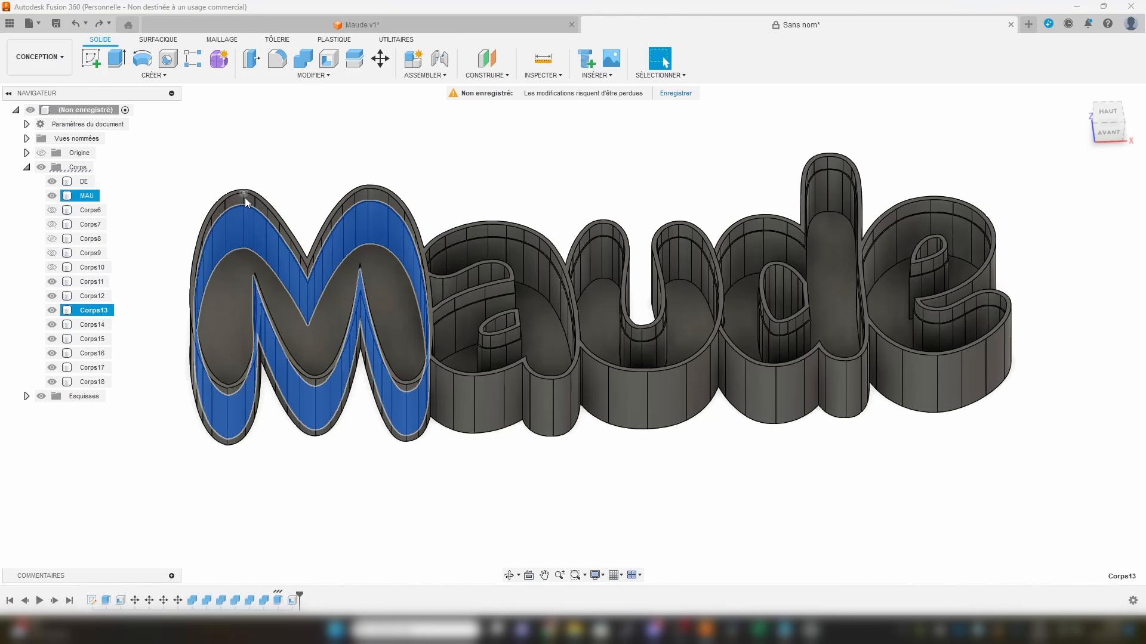
scroll(261, 179, "up", 2)
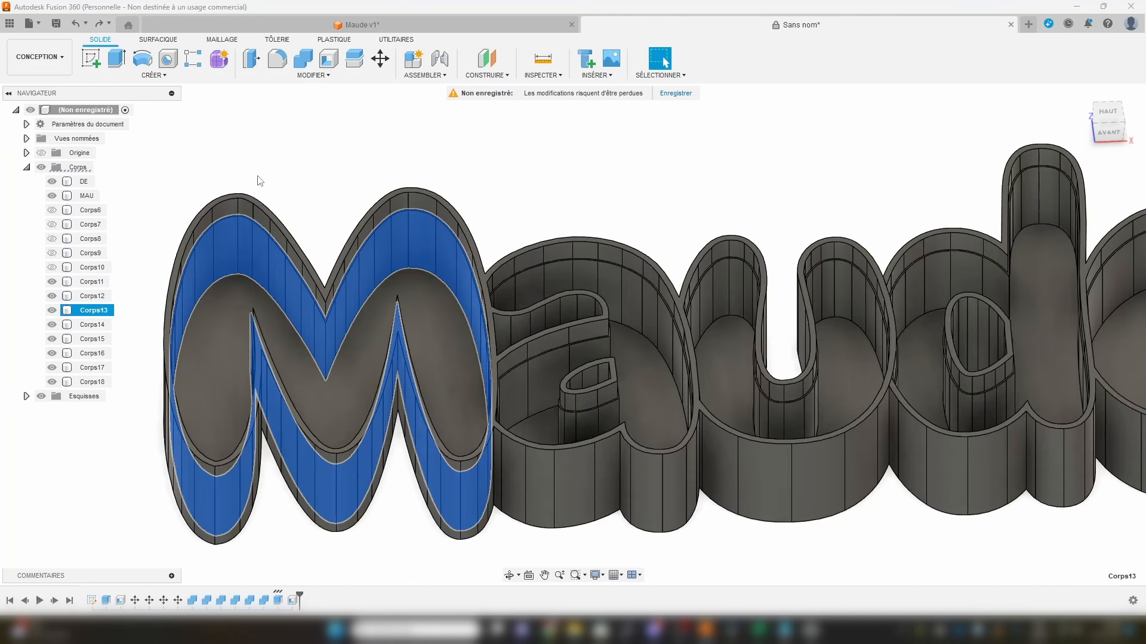
Step: Join the u and M inner walls, the a counter wall and the MAU housing to the letter a inner wall with Combine
left_click(303, 60)
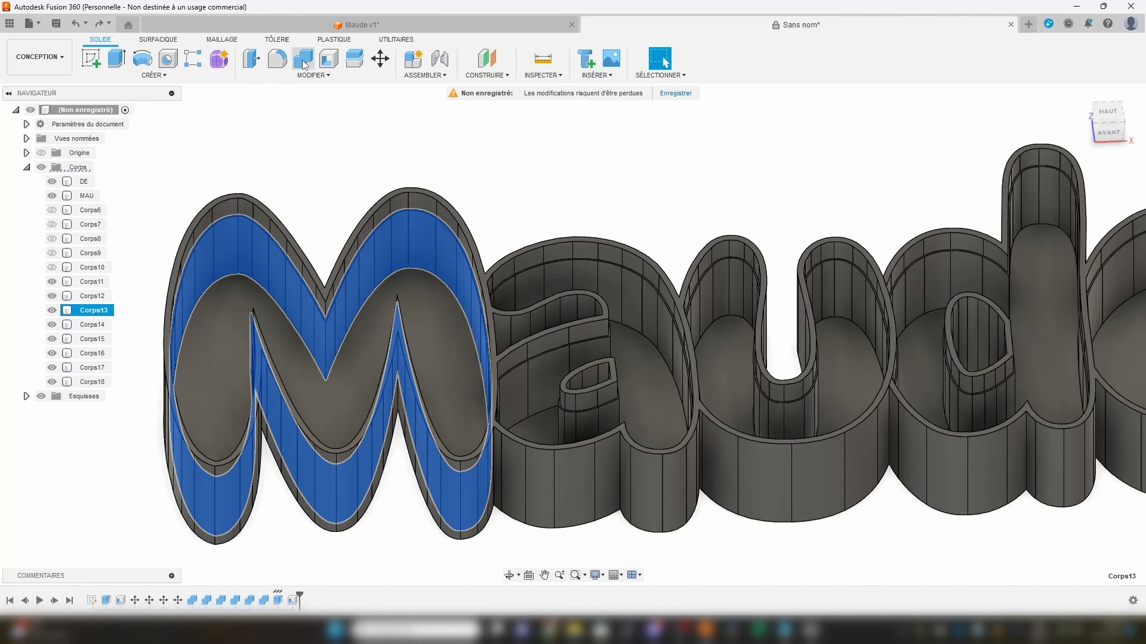
left_click(616, 290)
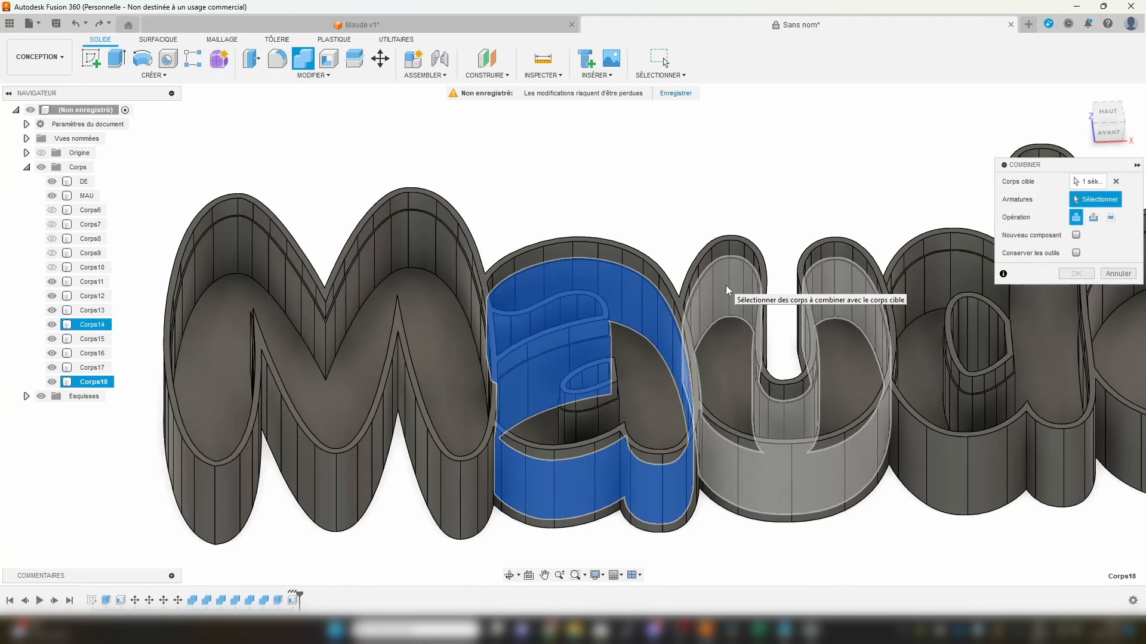
left_click(726, 285)
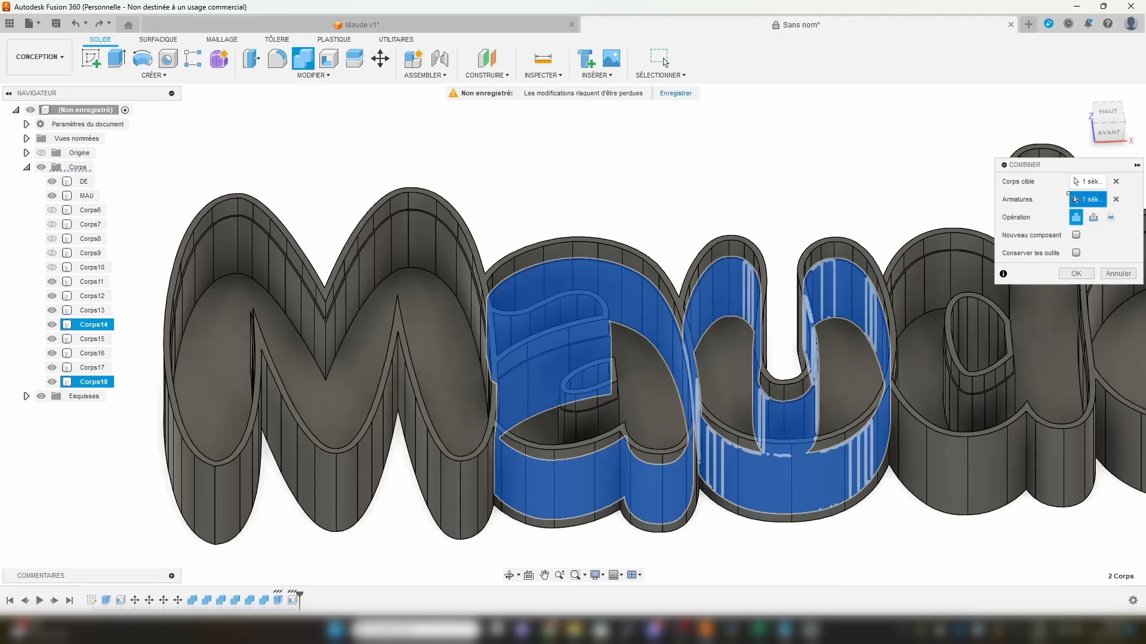
left_click(446, 262)
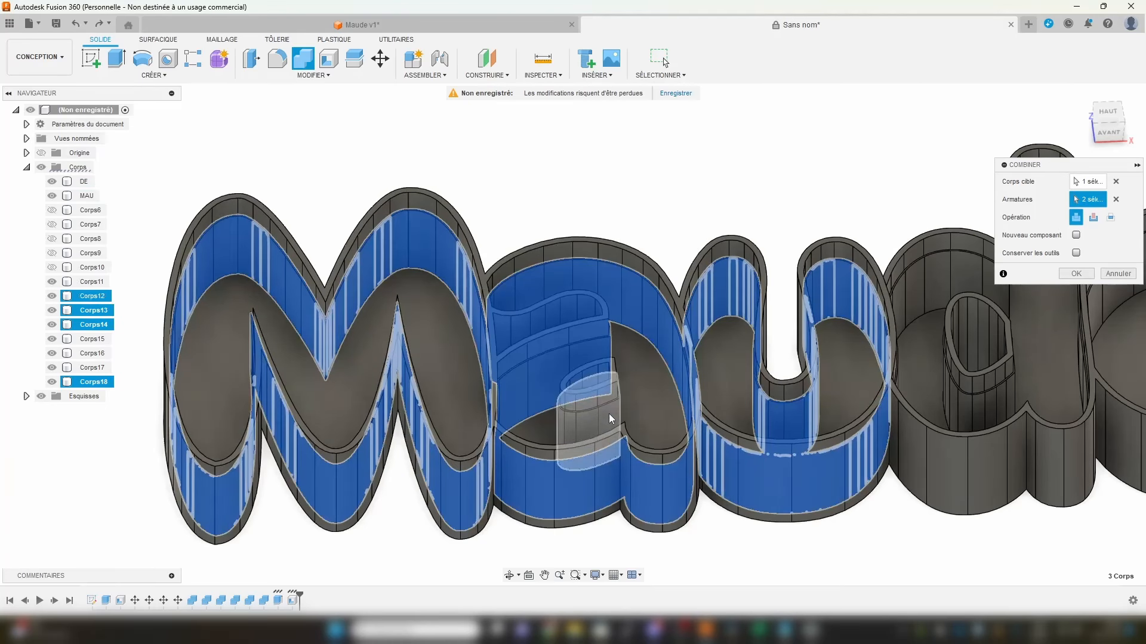
left_click(611, 413)
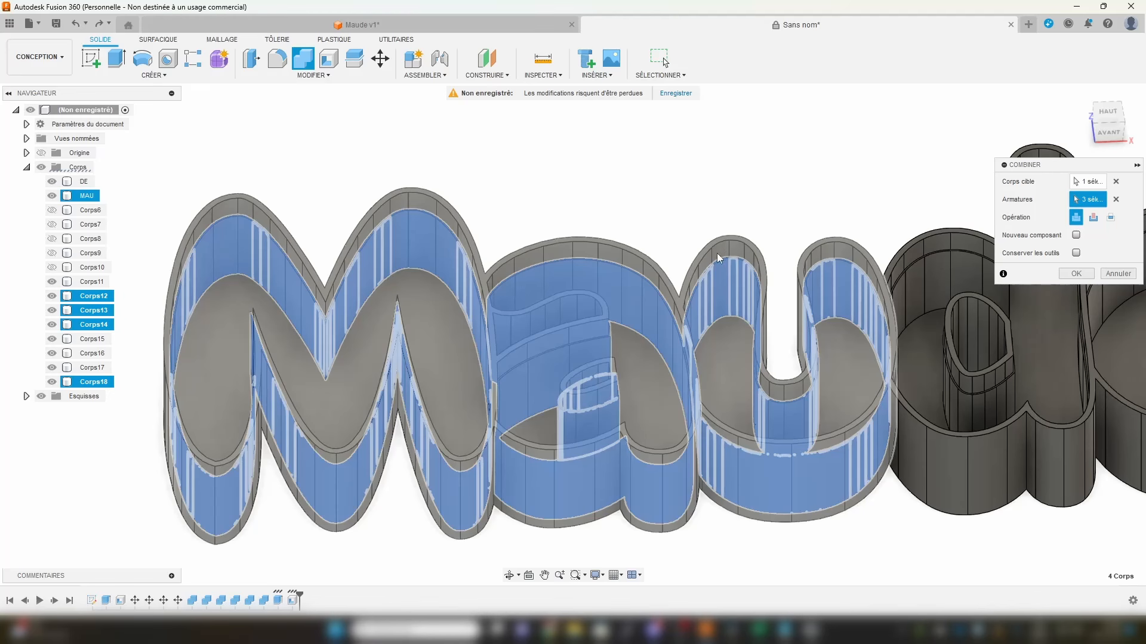
left_click(640, 334)
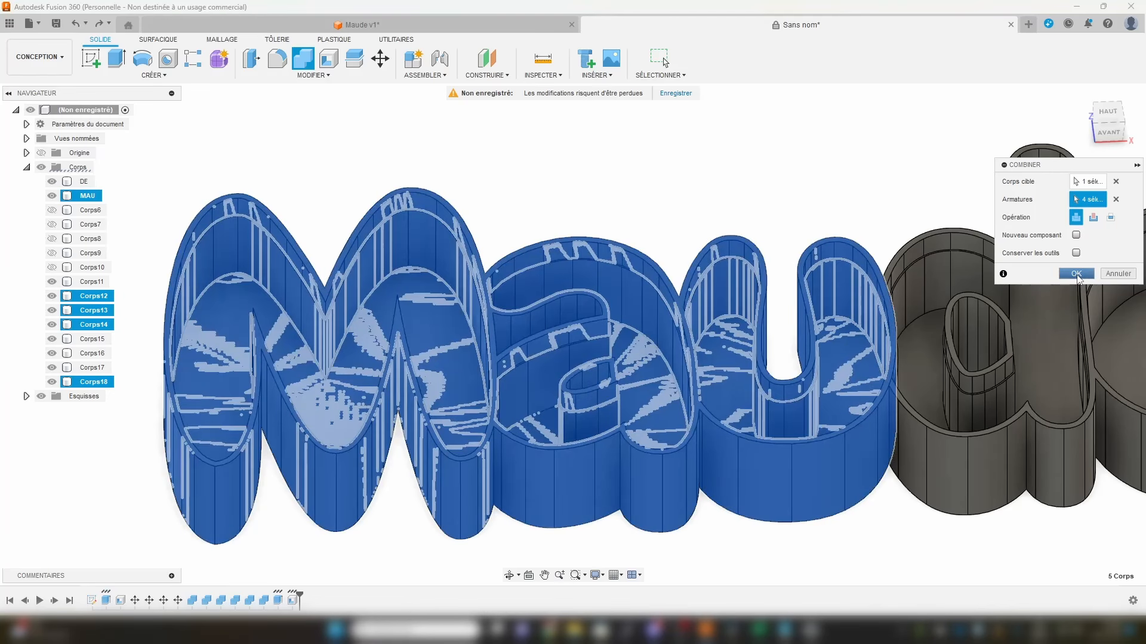
left_click(1076, 274)
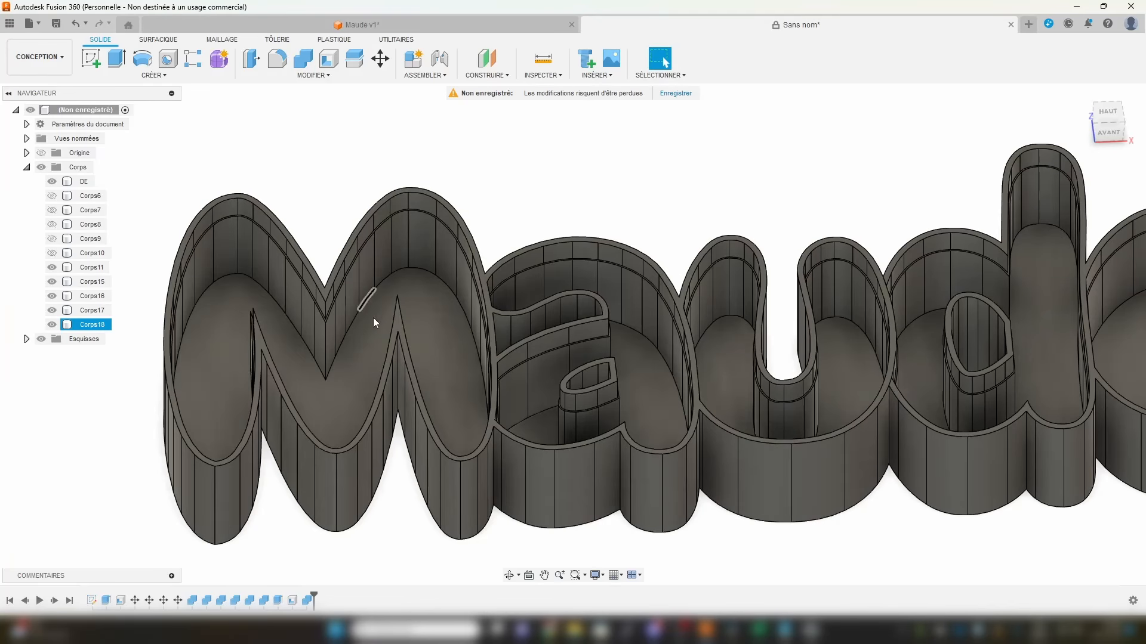
left_click(621, 280)
key("Escape")
Step: Join the inner walls and counter walls of the letters d and e with the DE housing using Combine, without keeping the tool bodies
middle_click_drag(926, 238, 526, 228)
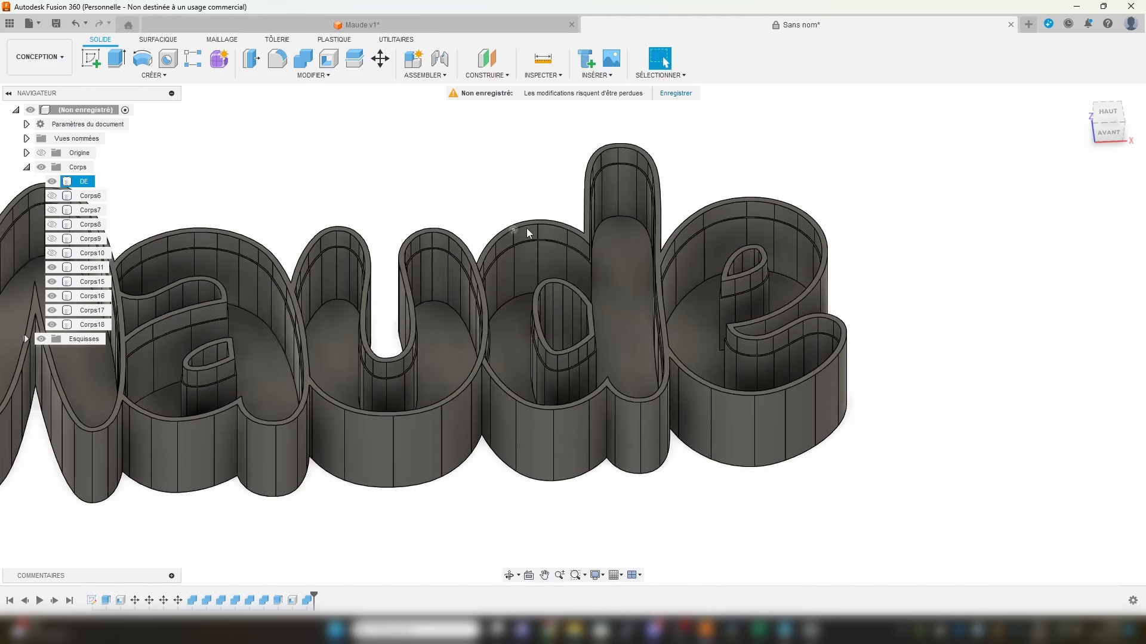
left_click(303, 57)
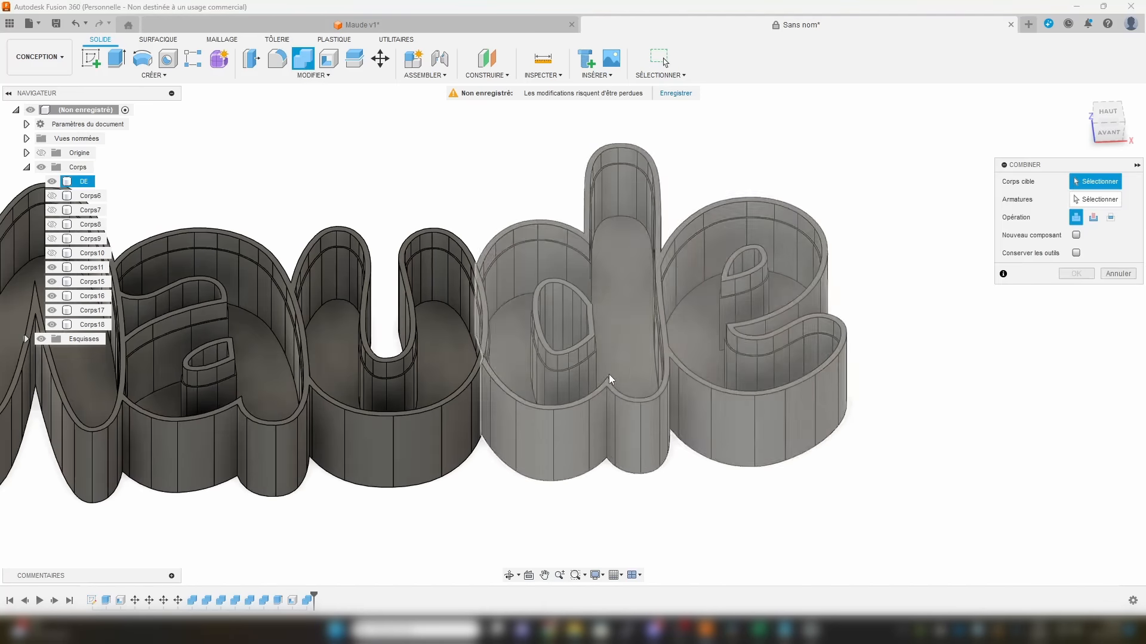
left_click(609, 374)
left_click(581, 371)
left_click(626, 199)
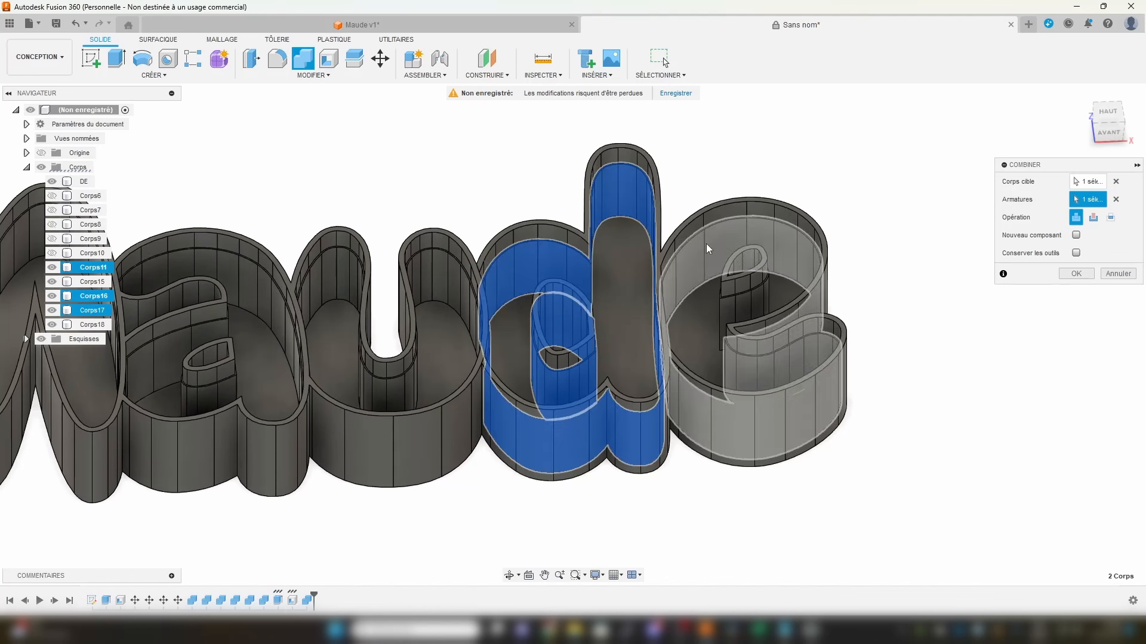
left_click(729, 309)
left_click(728, 309)
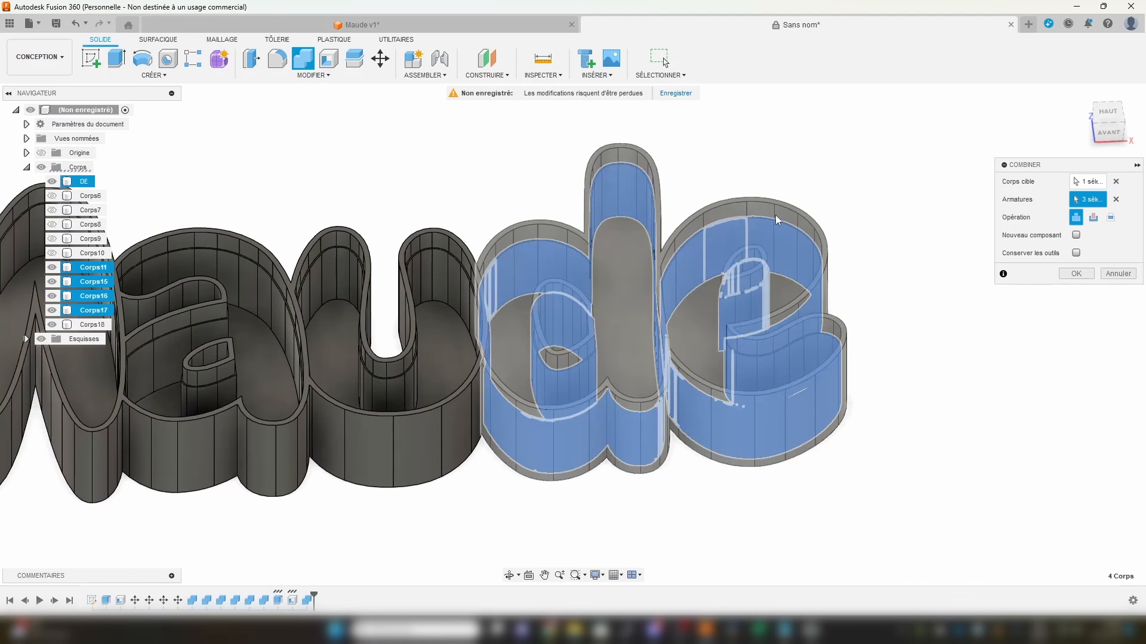
left_click(775, 215)
left_click(1074, 274)
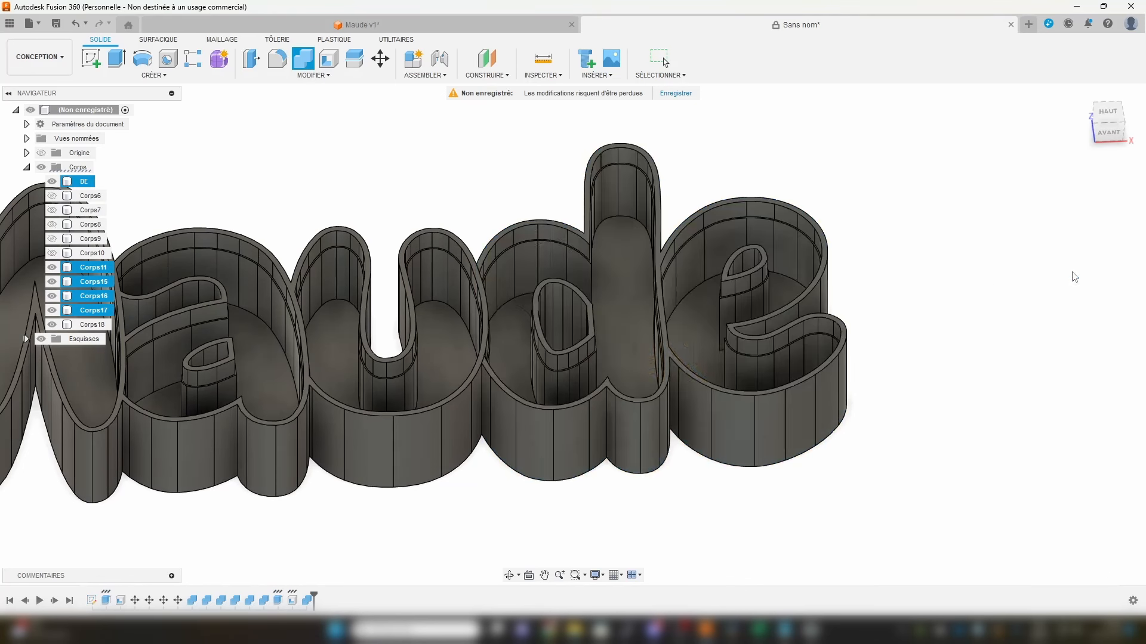
Step: Rename the combined d and e body as DE and the combined M, a and u body as MAU
left_click(102, 253)
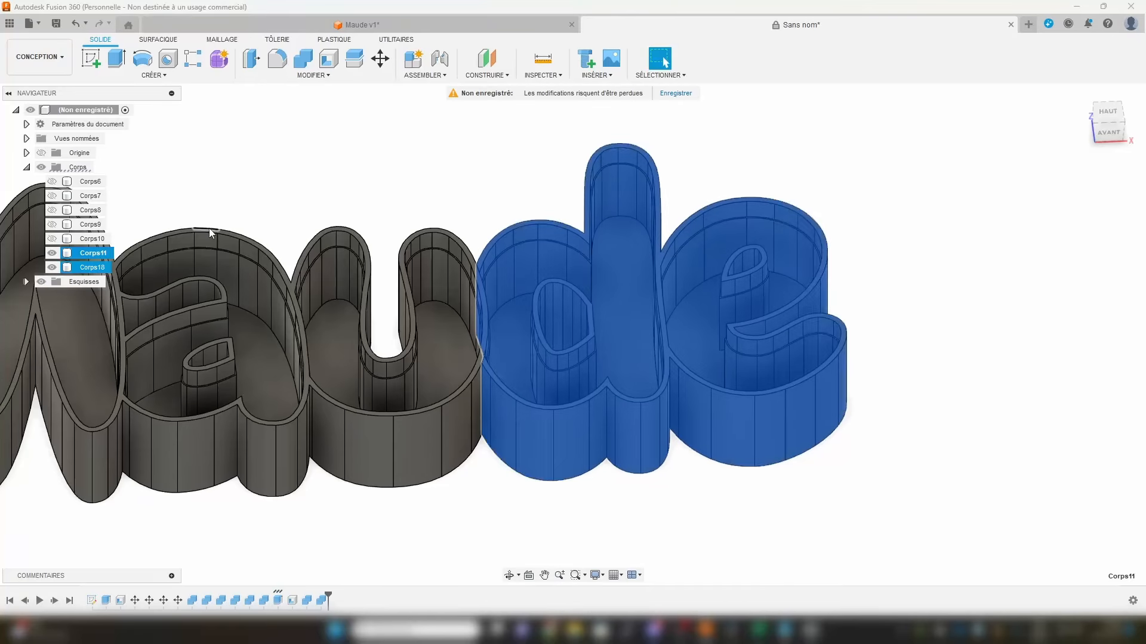
middle_click_drag(212, 232, 468, 235)
left_click(101, 254)
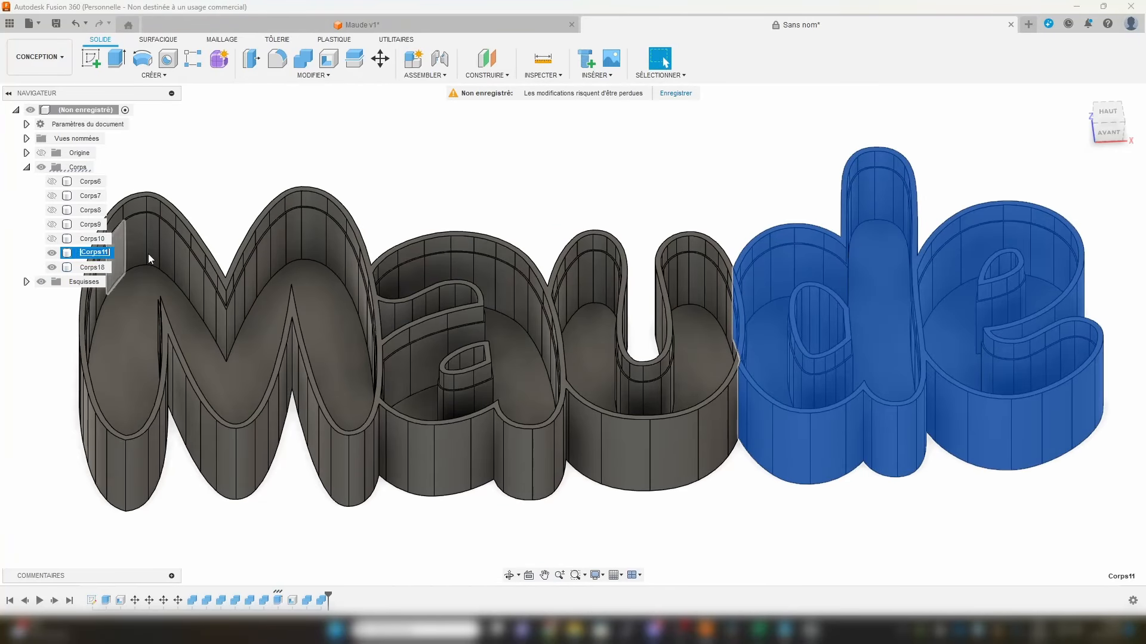
left_click(272, 180)
double_click(99, 253)
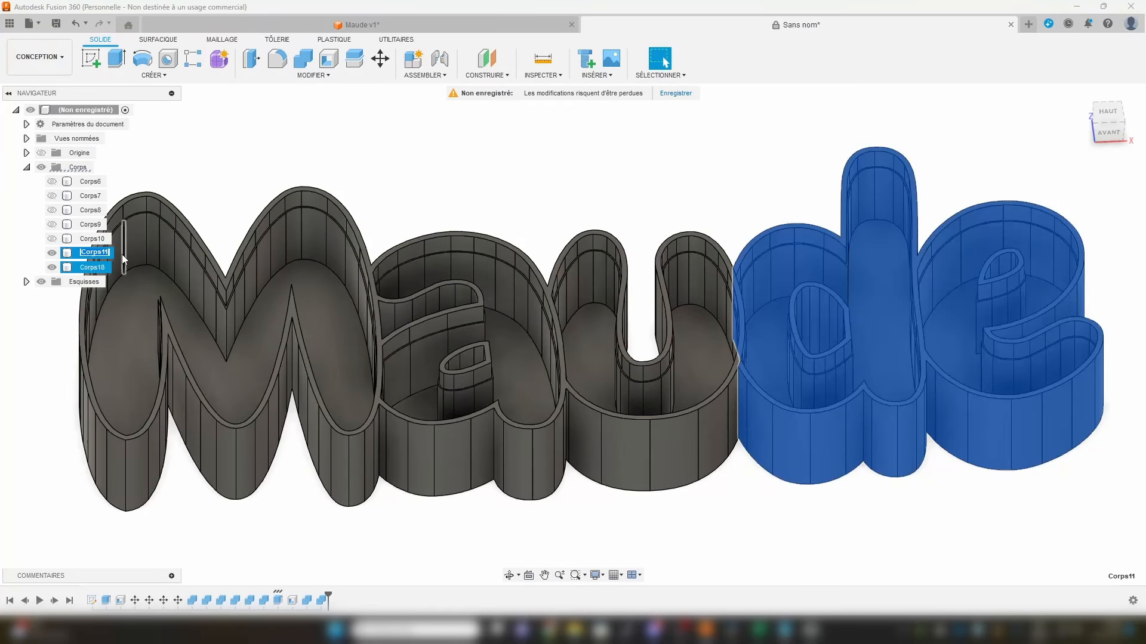
type("DE")
key("Return")
double_click(83, 268)
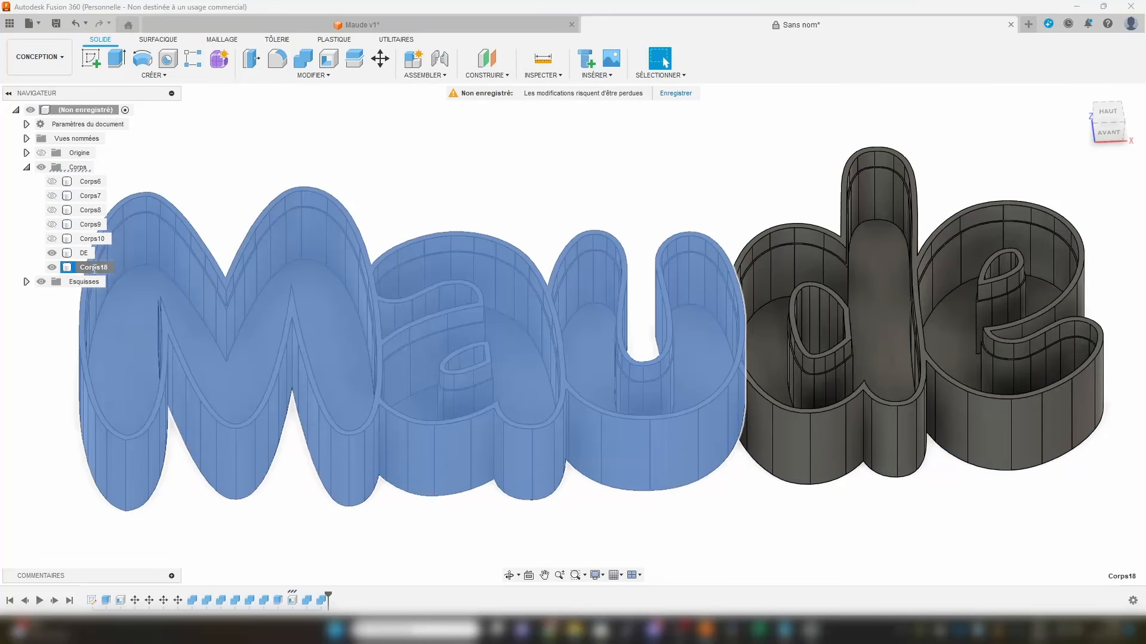
type("MAU")
key("Return")
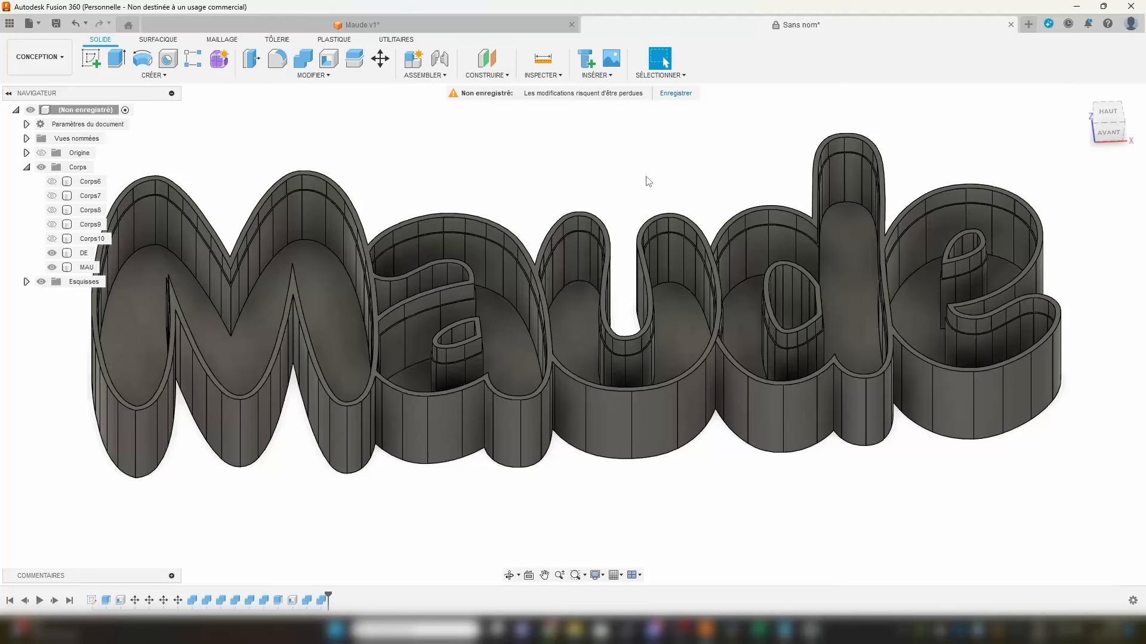
Step: Start a sketch on the inner floor of the letter M and draw a 15 by 15 mm square across the wall between M and a
middle_click_drag(658, 198, 676, 226, "shift")
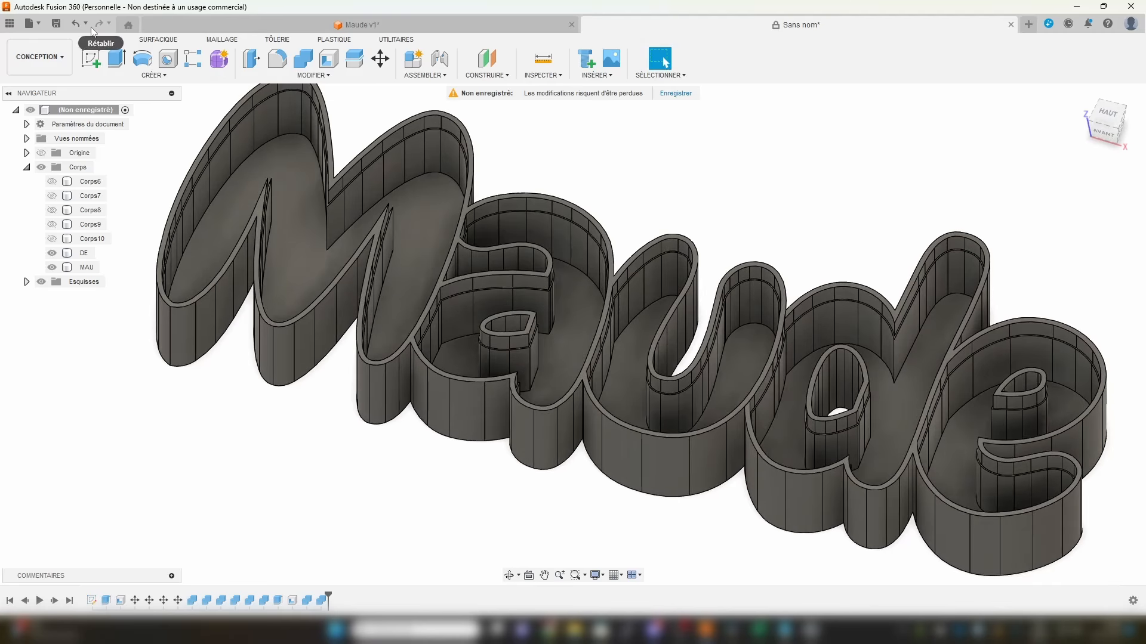
left_click(90, 58)
left_click(432, 234)
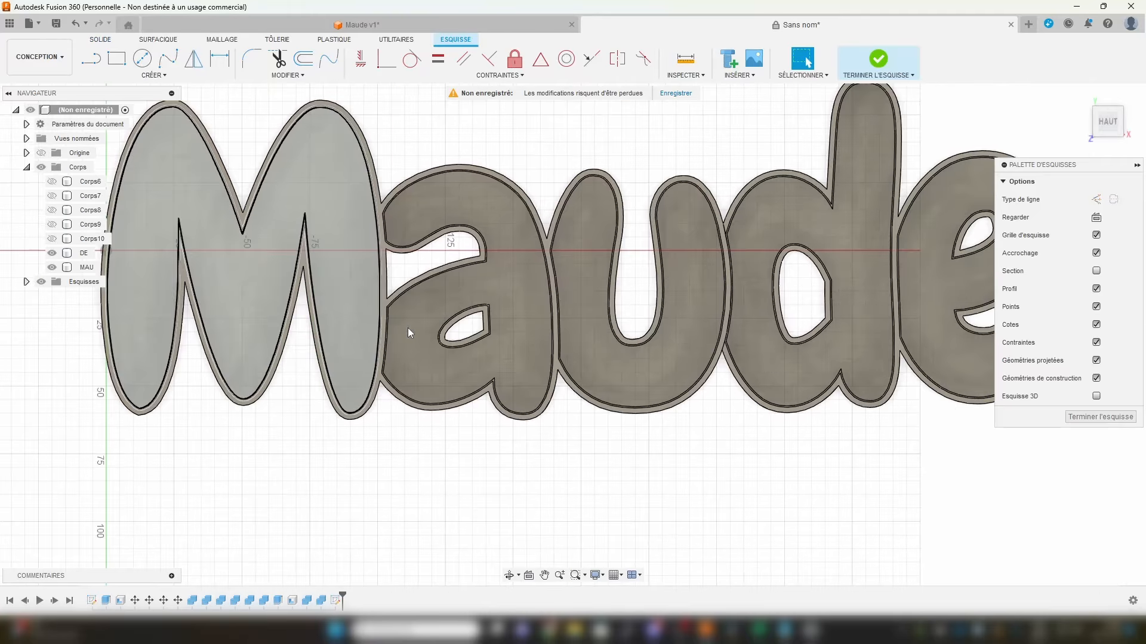
scroll(406, 327, "up", 5)
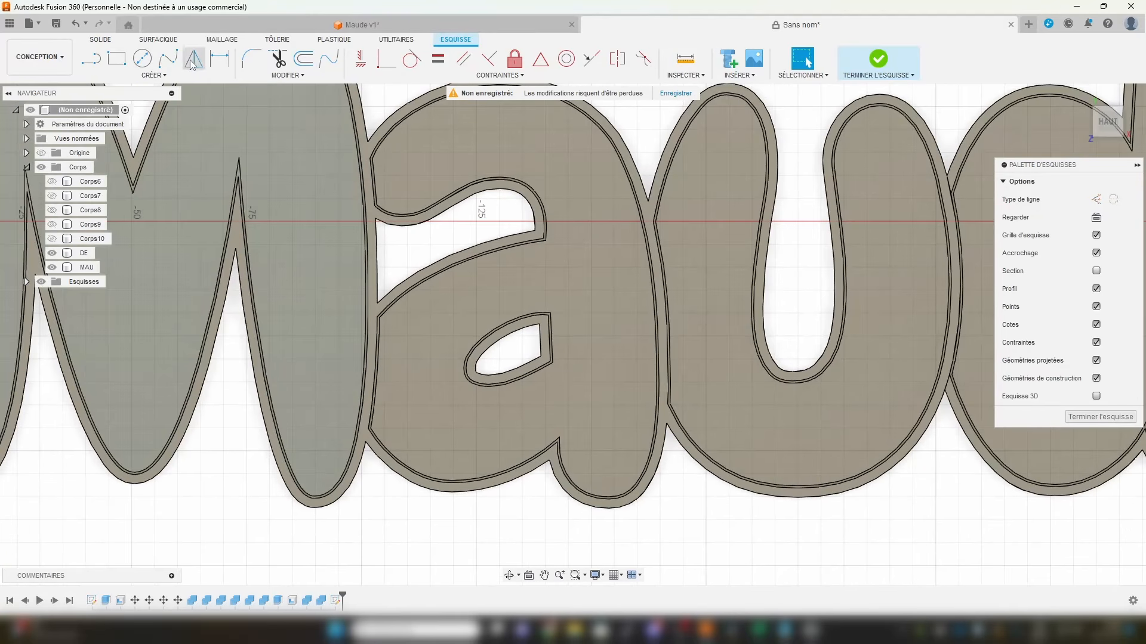
left_click(116, 58)
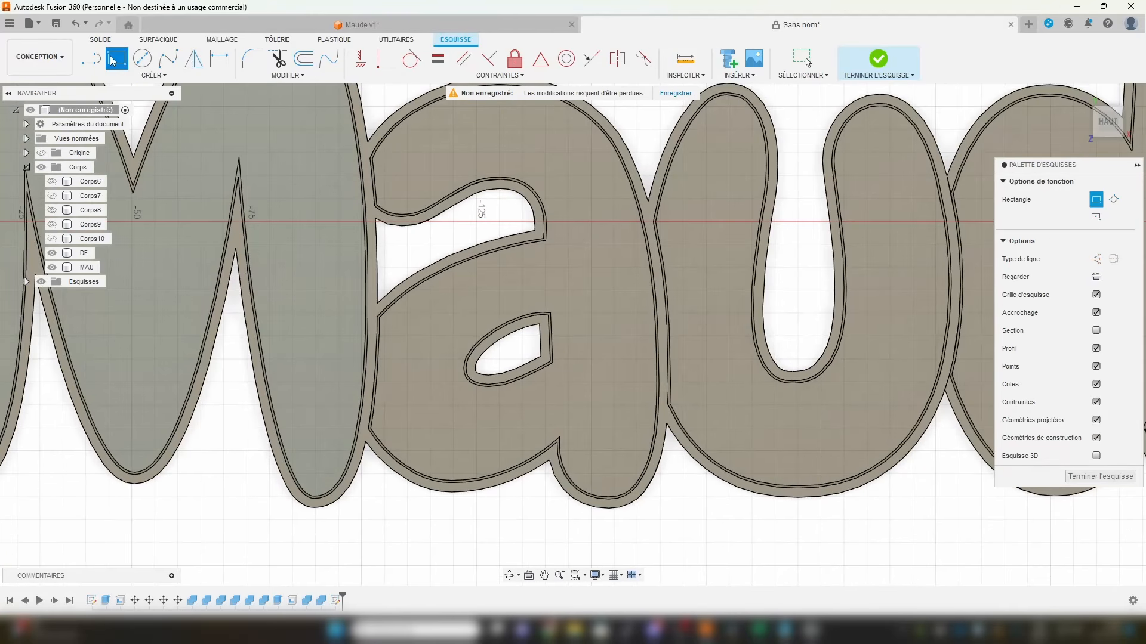
left_click(339, 335)
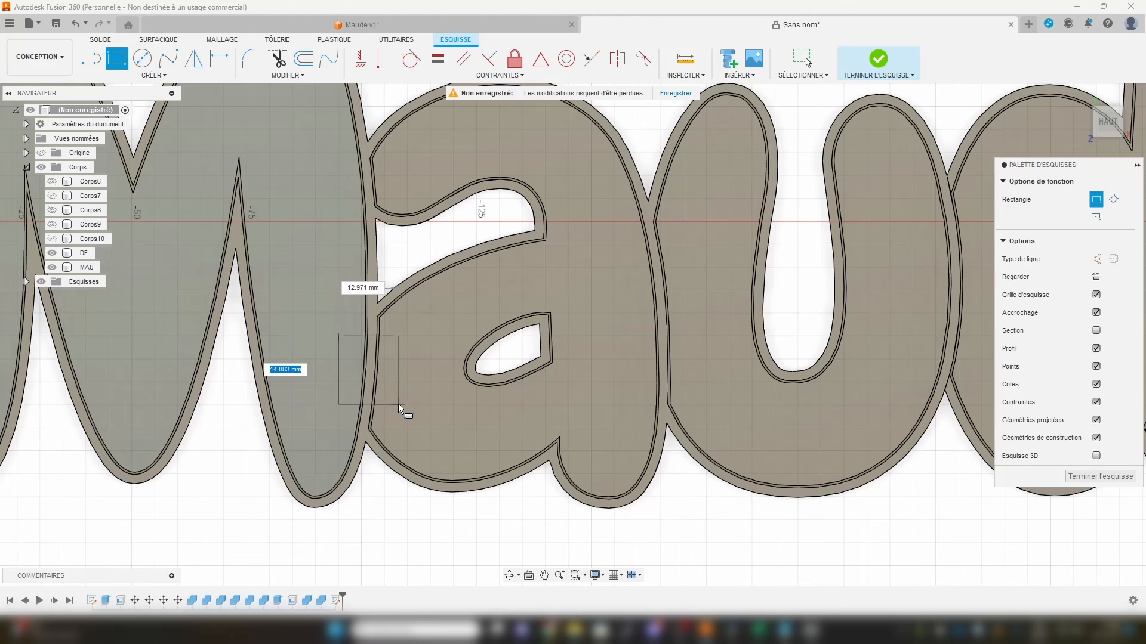
type("15")
key("Tab")
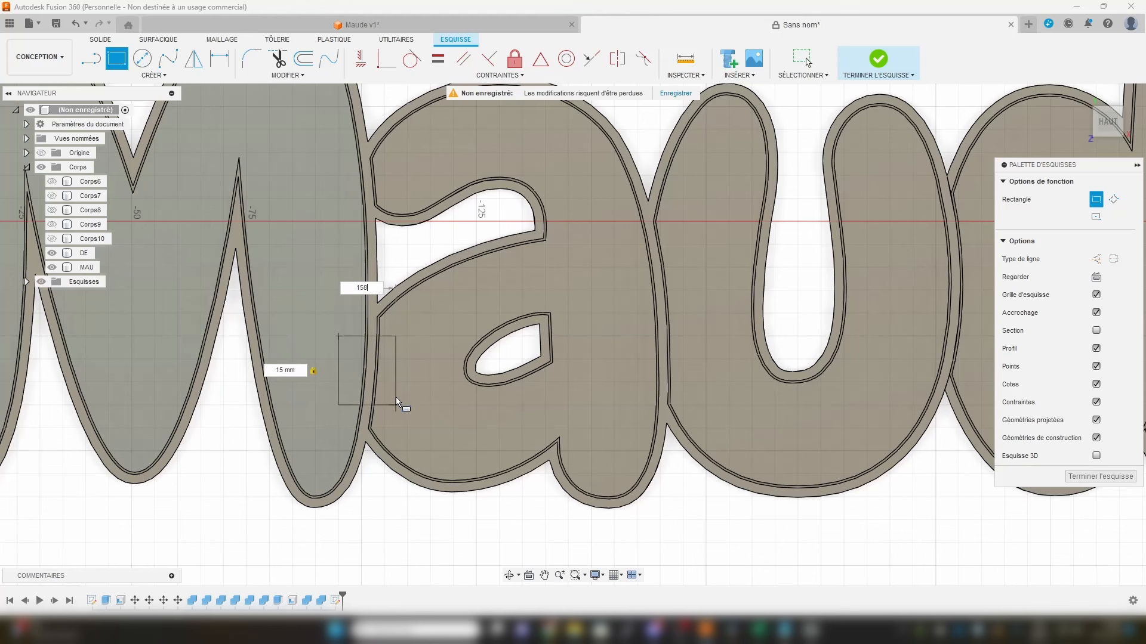
type("158")
key("BackSpace")
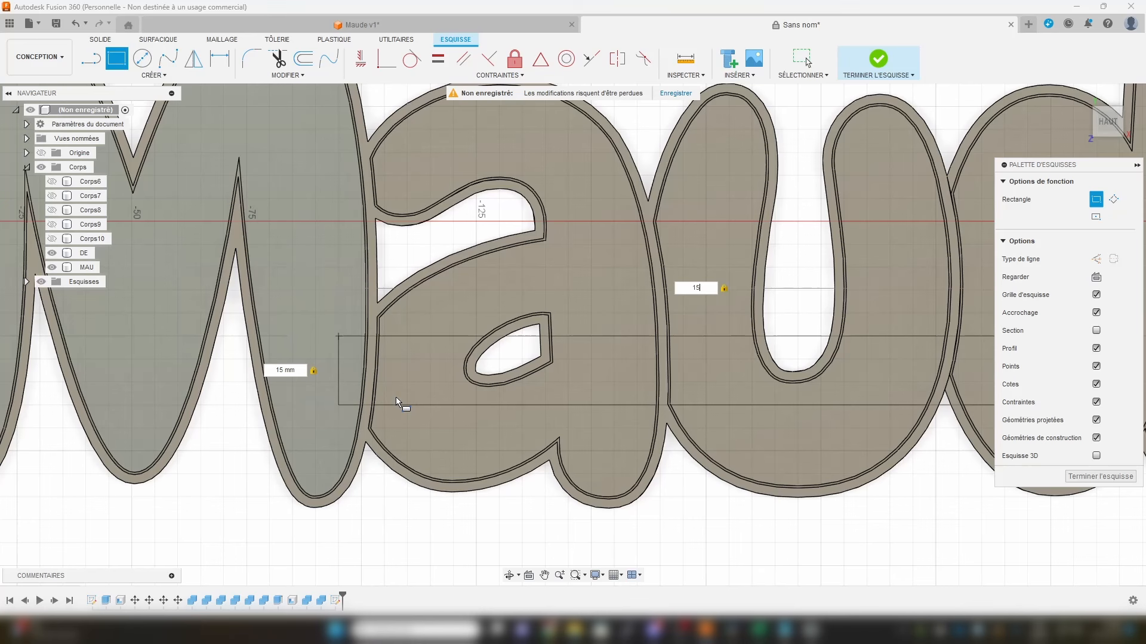
key("Return")
Step: Draw a 15 by 15 mm square across the wall between the letters a and u
scroll(420, 428, "down", 5)
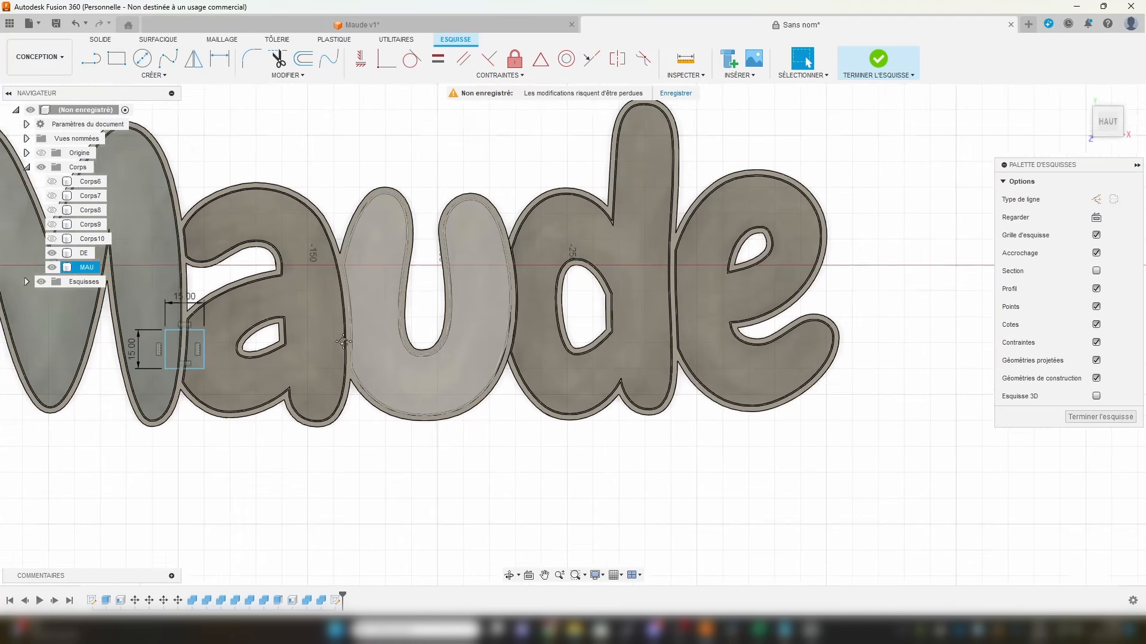
left_click(117, 58)
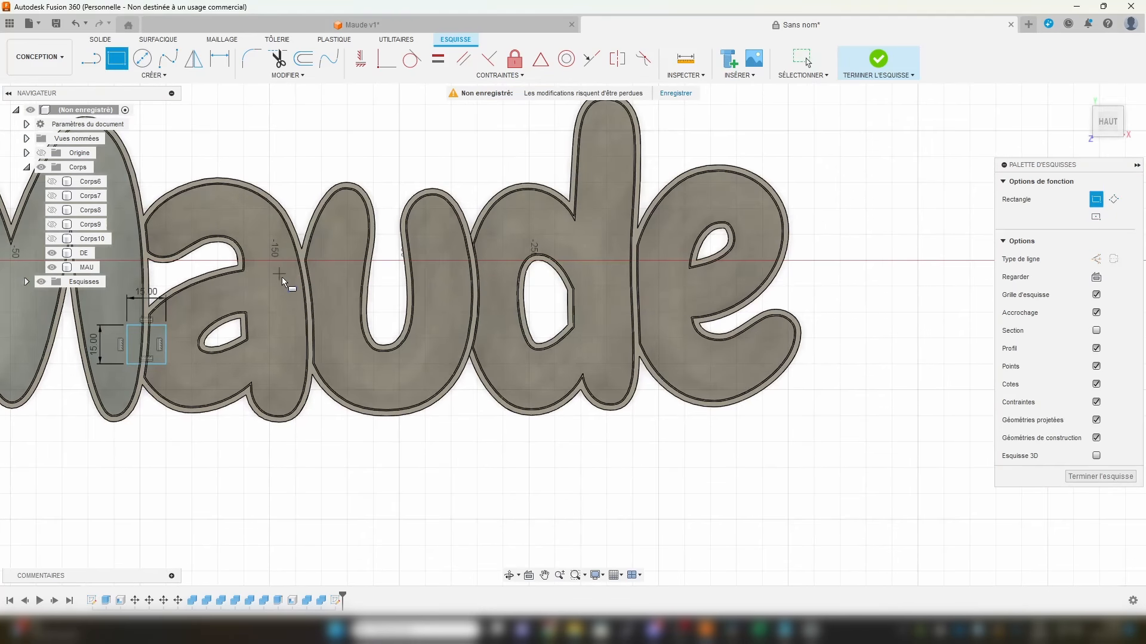
left_click(292, 295)
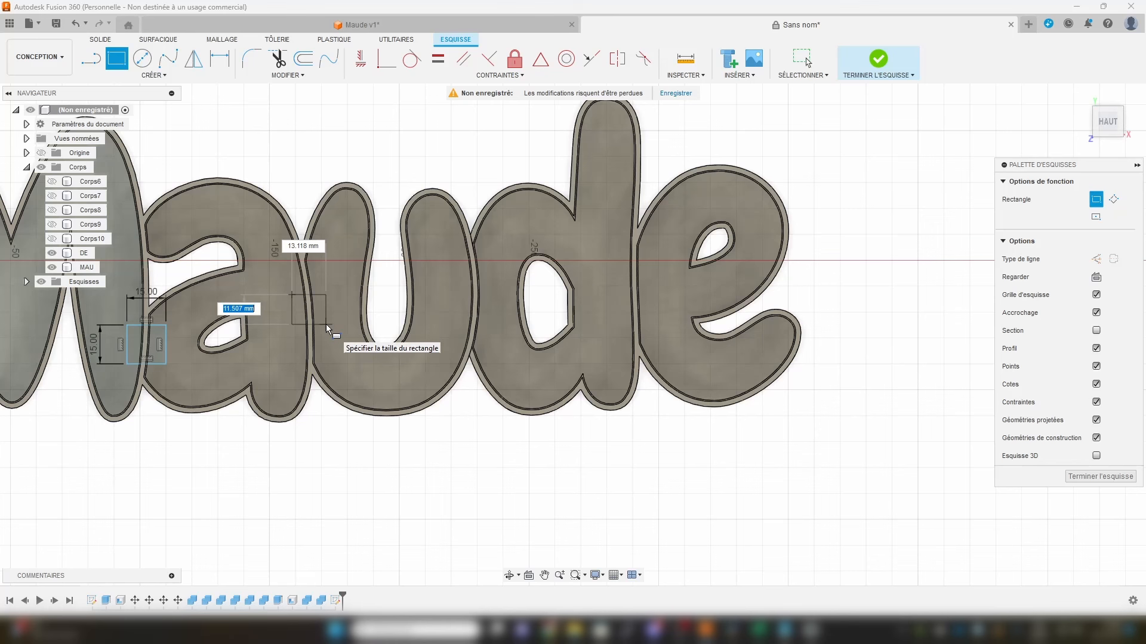
type("15")
key("Tab")
type("15")
key("Return")
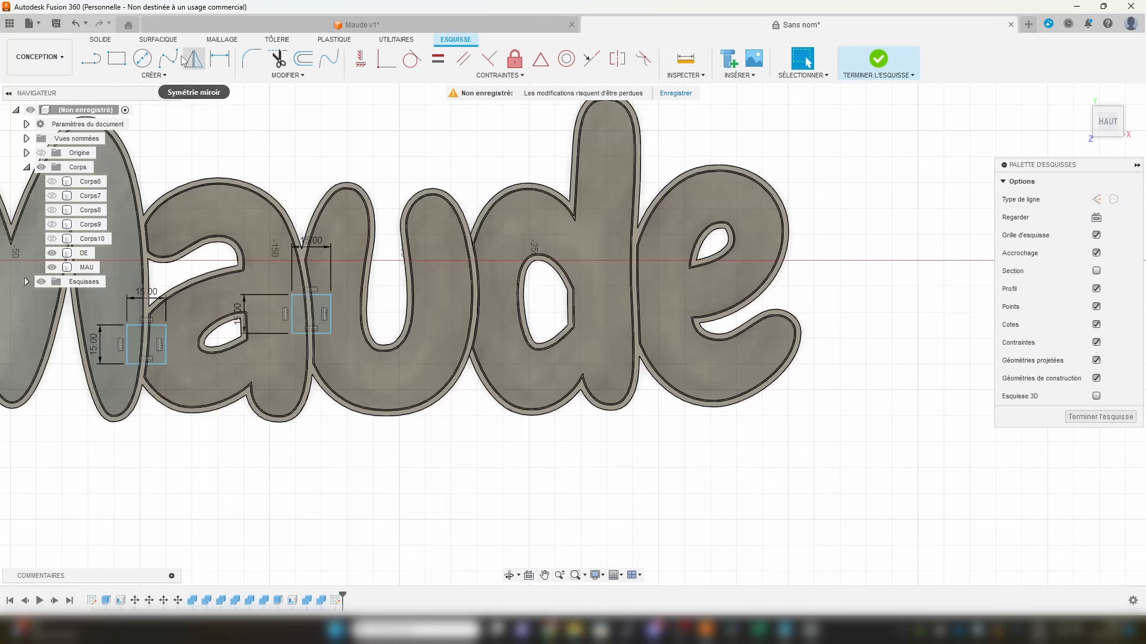
Step: Draw a rectangle about 11.5 by 16 mm across the wall between u and d, and a taller one across the wall between d and e
key("r")
left_click(461, 282)
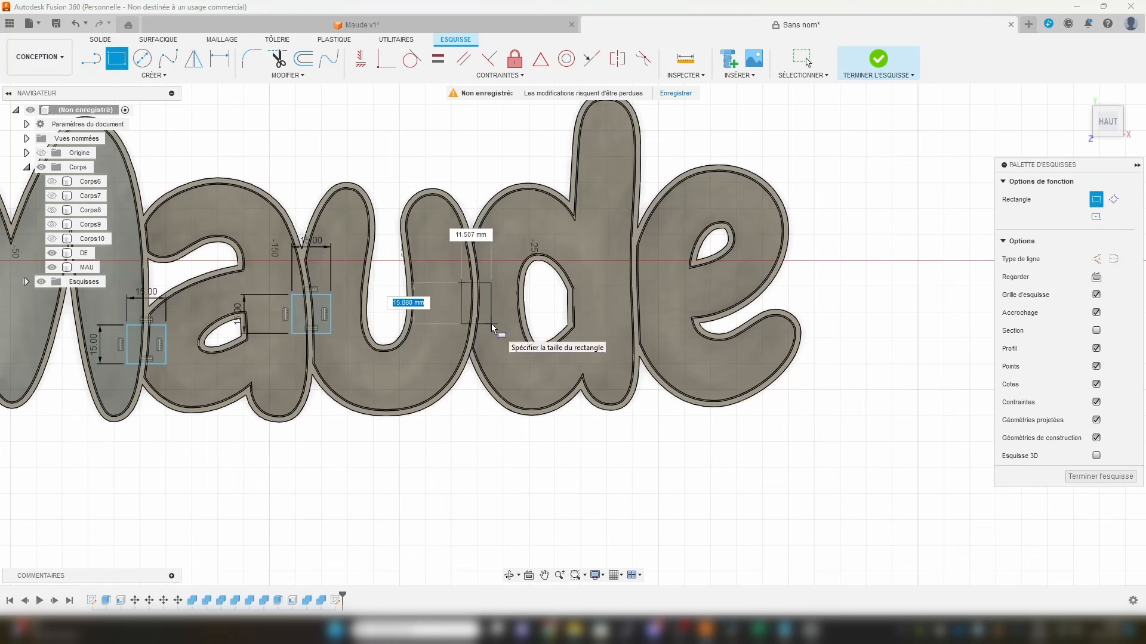
left_click(491, 325)
left_click(622, 266)
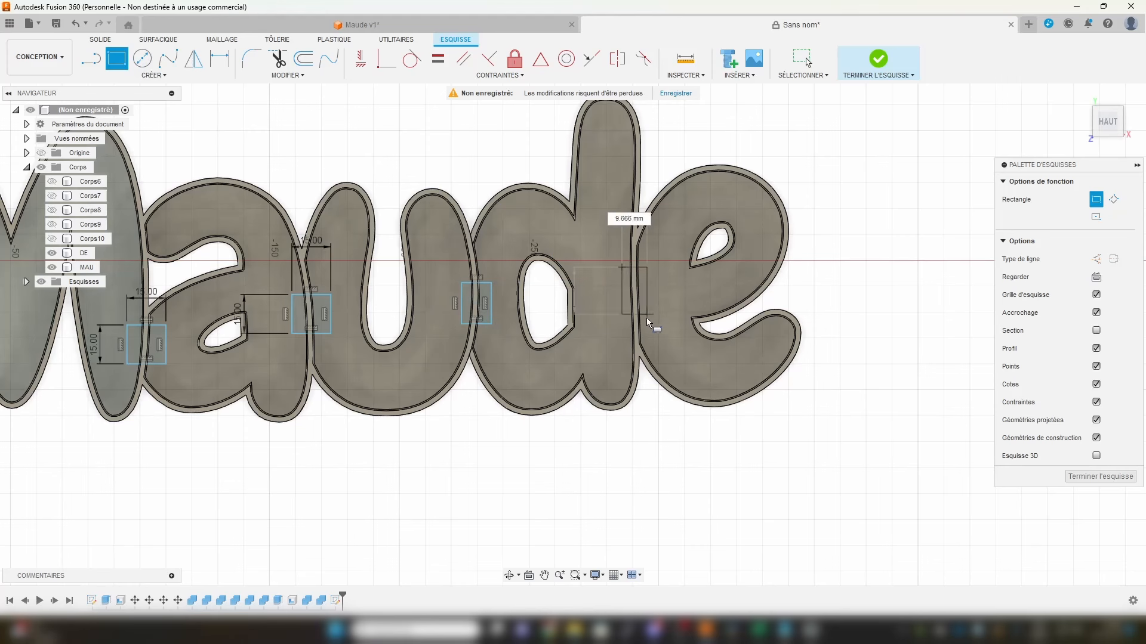
left_click(653, 325)
key("Escape")
Step: Extrude the four rectangles 15 mm upward as a cut through the walls between the letters
scroll(663, 301, "up", 2)
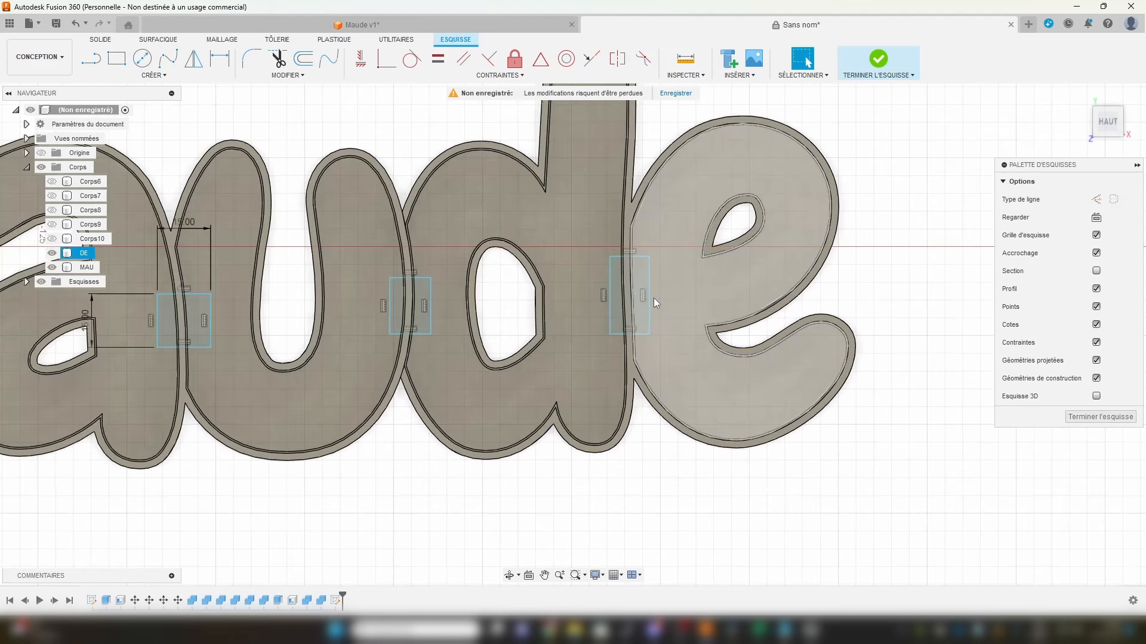
key("e")
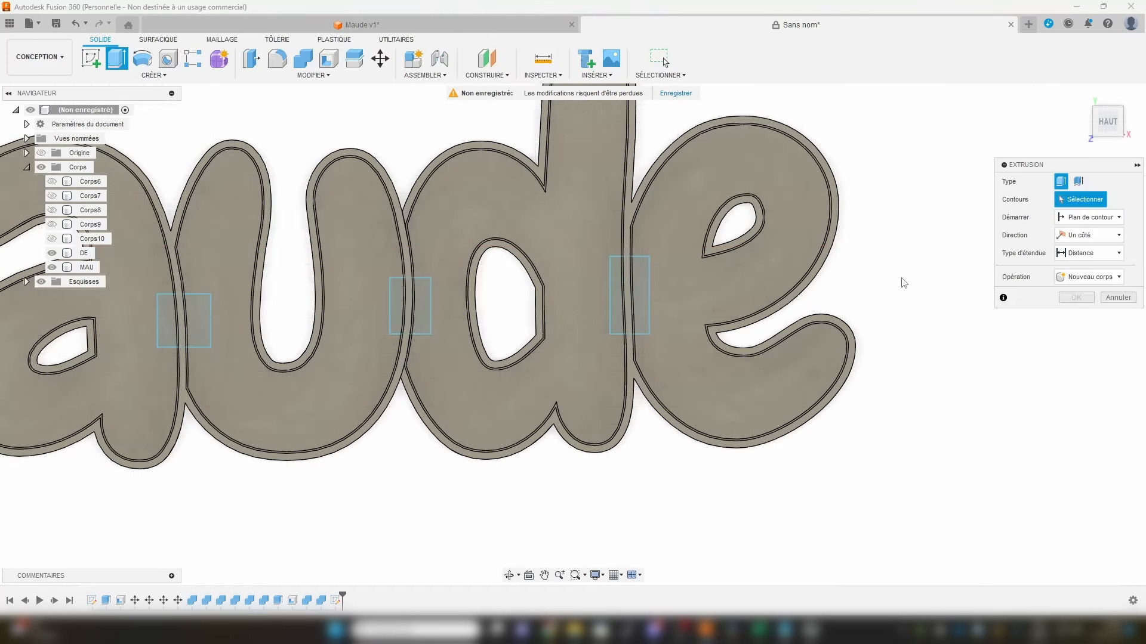
middle_click_drag(903, 284, 853, 223, "shift")
scroll(671, 279, "up", 3)
left_click(672, 279)
left_click(363, 198)
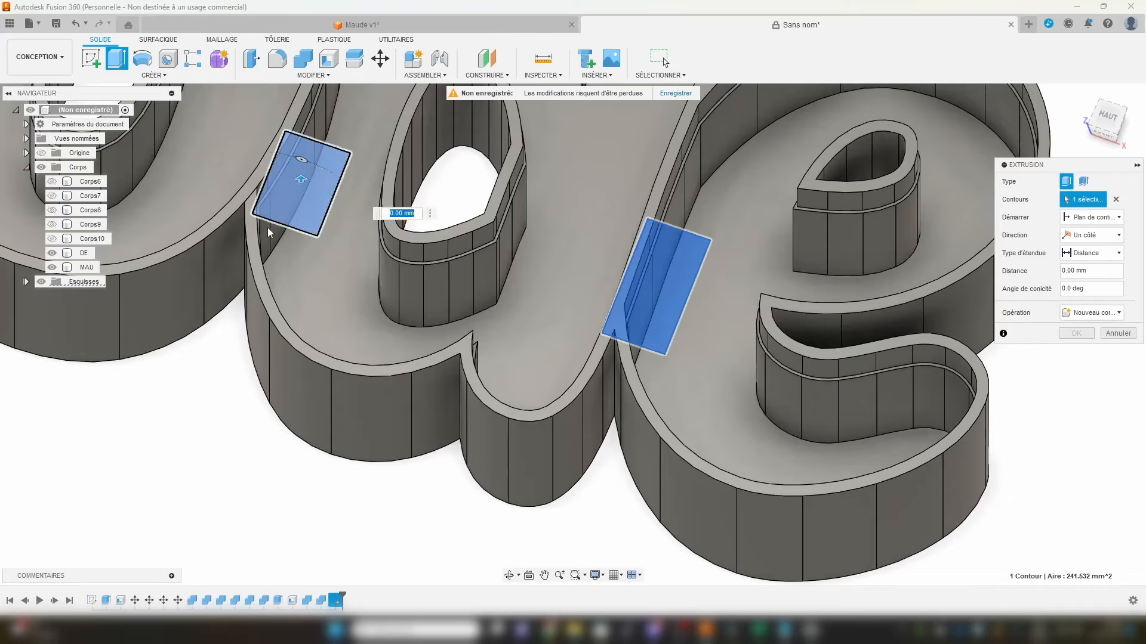
middle_click_drag(382, 206, 812, 352)
left_click(358, 224)
mouse_move(437, 260)
middle_mouse_down()
mouse_move(513, 304)
mouse_move(676, 366)
middle_mouse_up()
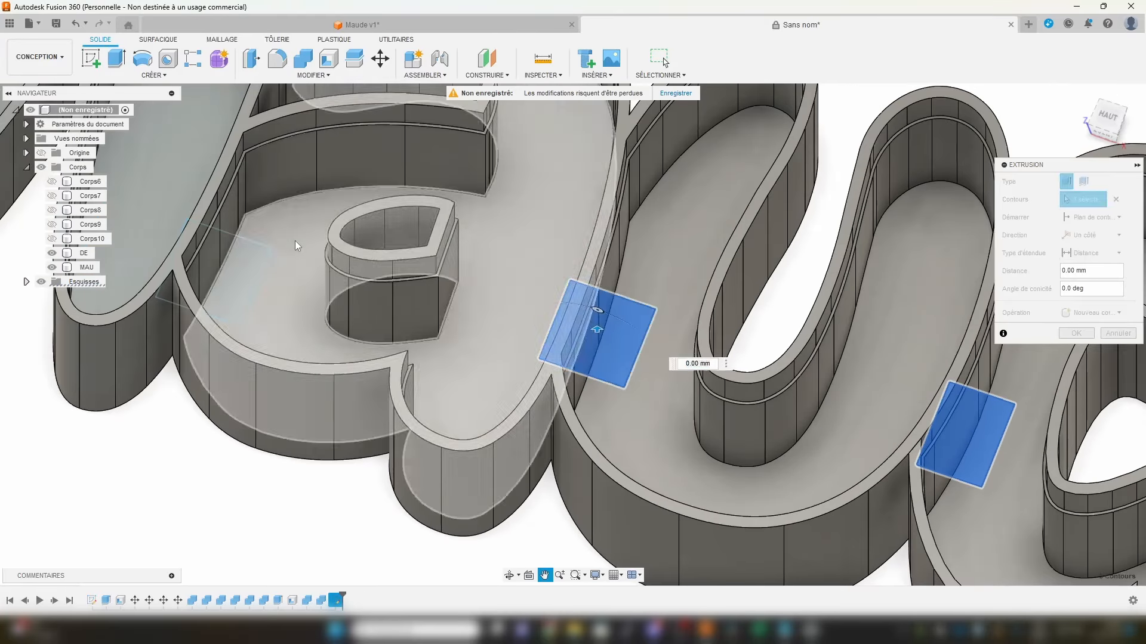
left_click(240, 264)
middle_click_drag(224, 253, 454, 371, "shift")
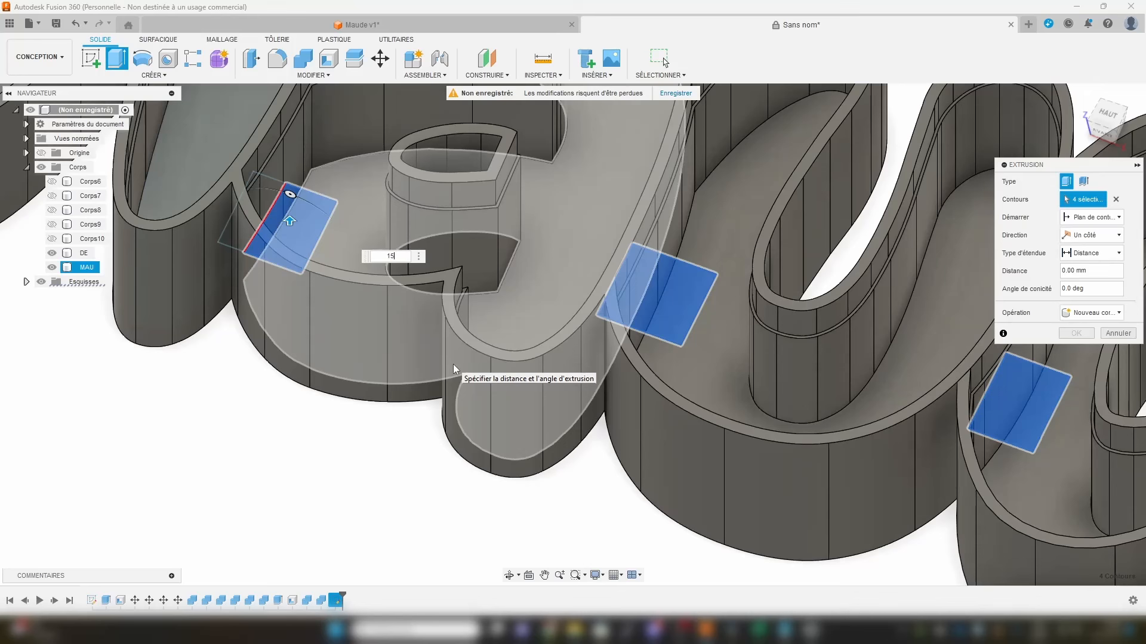
type("15")
key("Return")
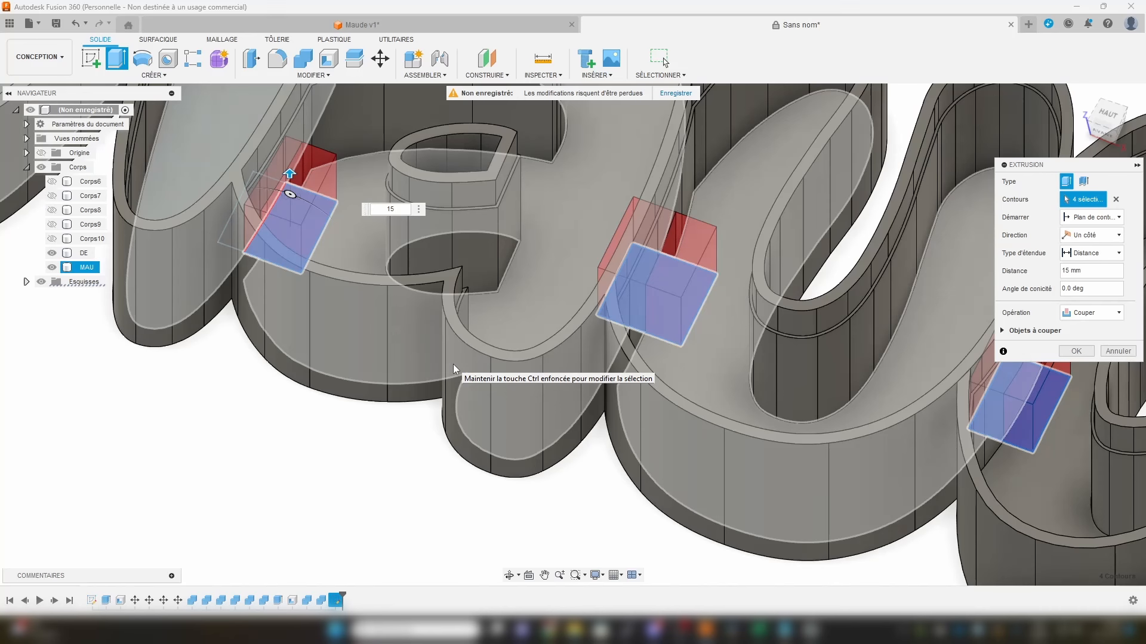
key("Return")
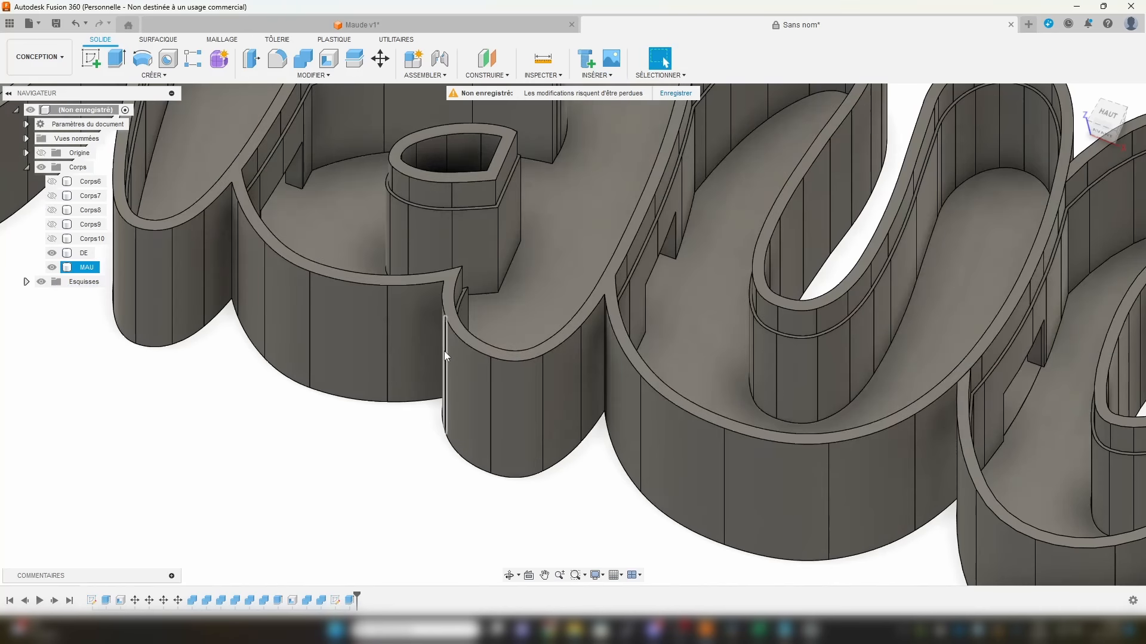
Step: Start a new sketch on the inner floor of the letter M and draw a 13 mm diameter circle in its first leg
scroll(447, 349, "down", 3)
scroll(497, 349, "down", 3)
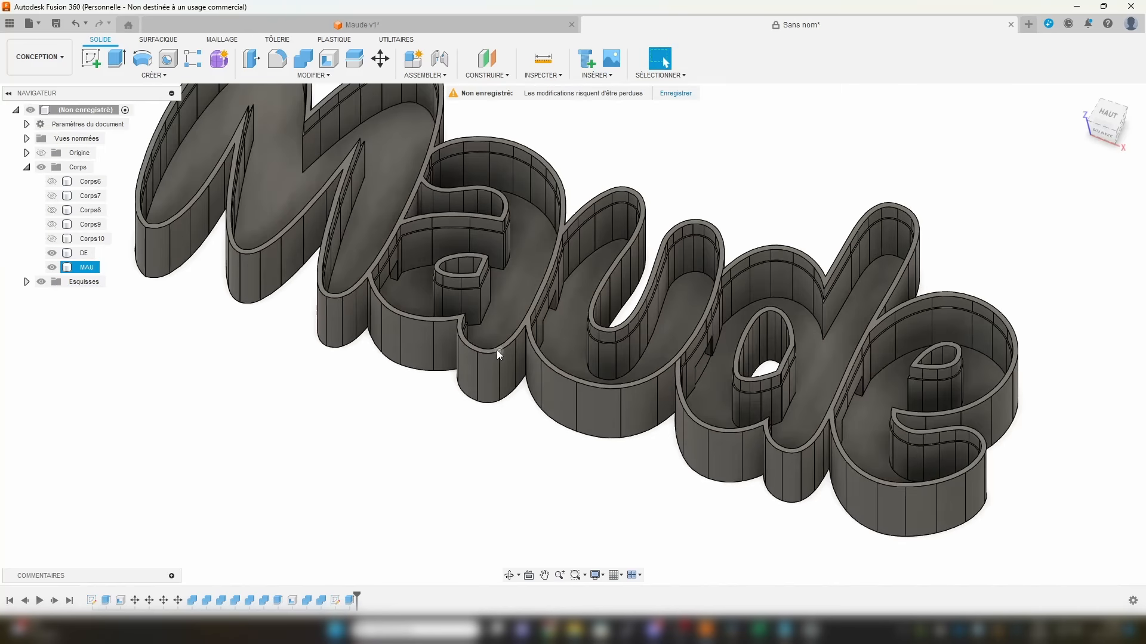
middle_click_drag(497, 349, 764, 463, "shift")
scroll(422, 379, "up", 2)
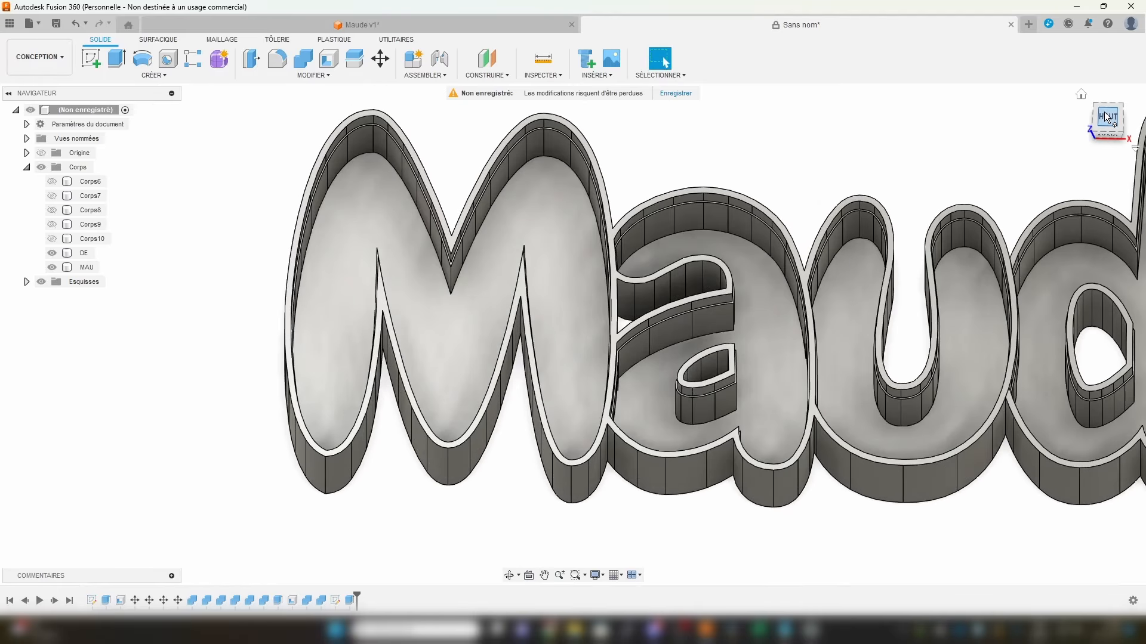
left_click(1105, 117)
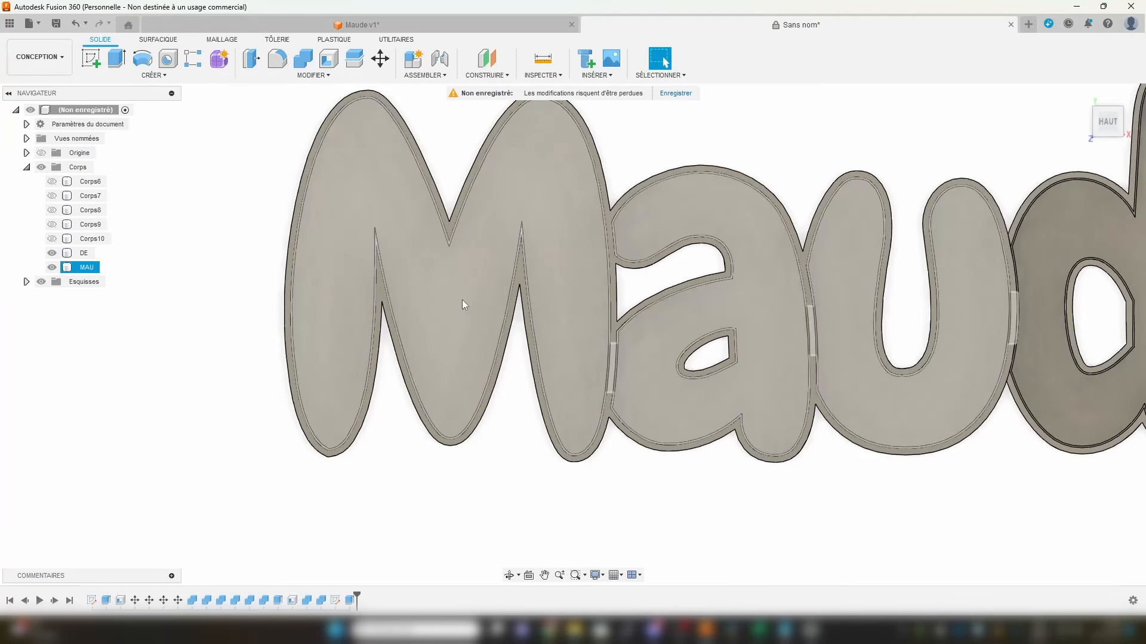
left_click(91, 58)
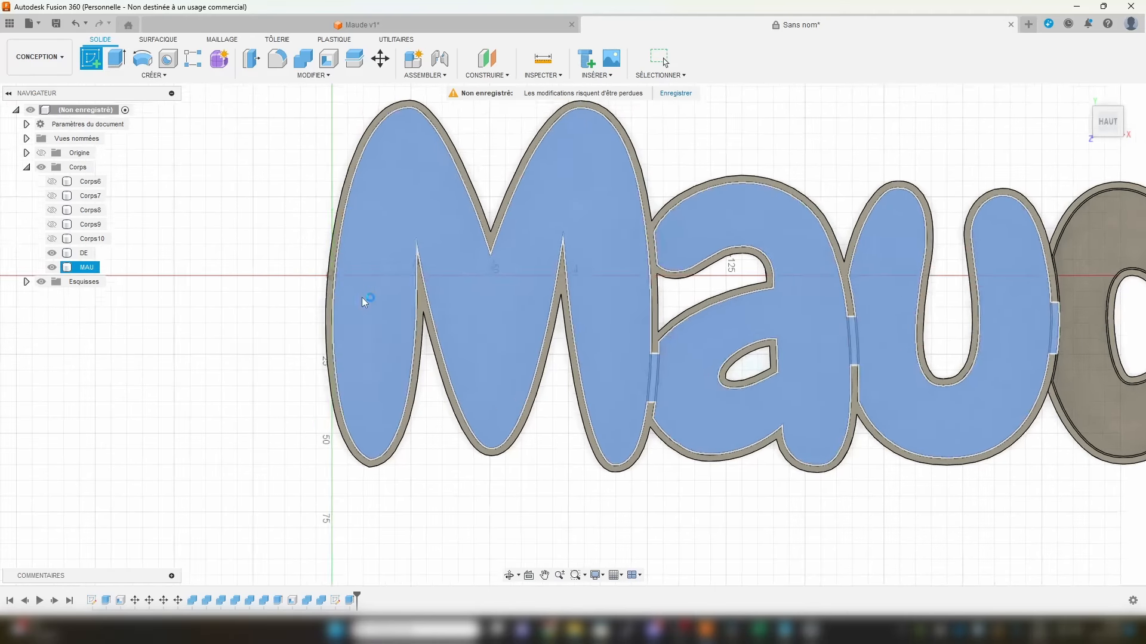
left_click(363, 299)
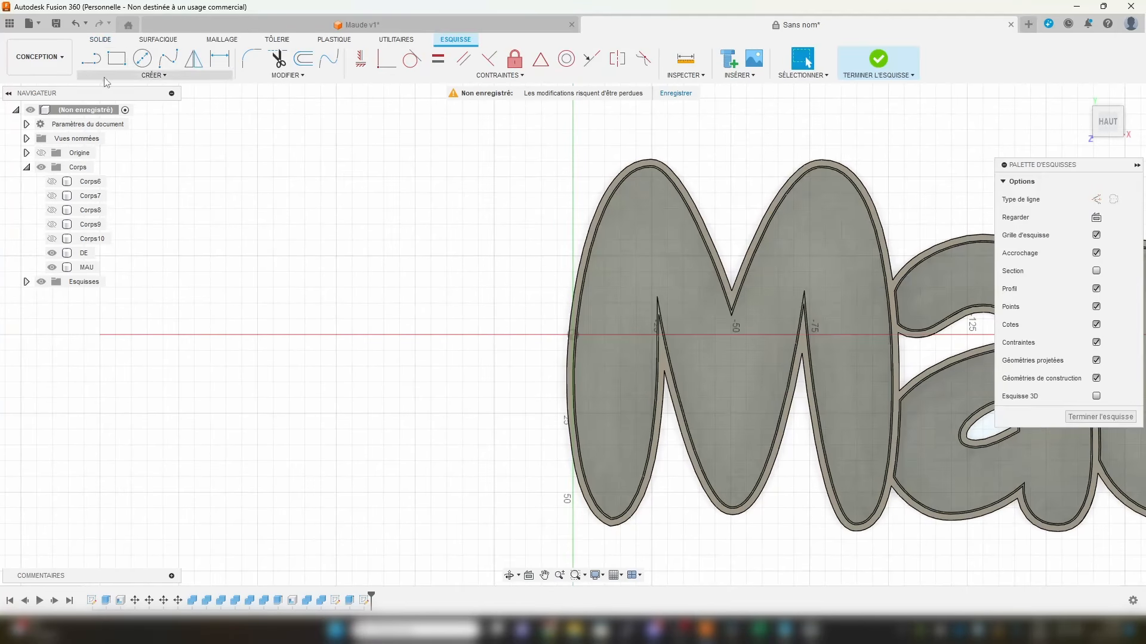
left_click(143, 60)
scroll(491, 325, "up", 8)
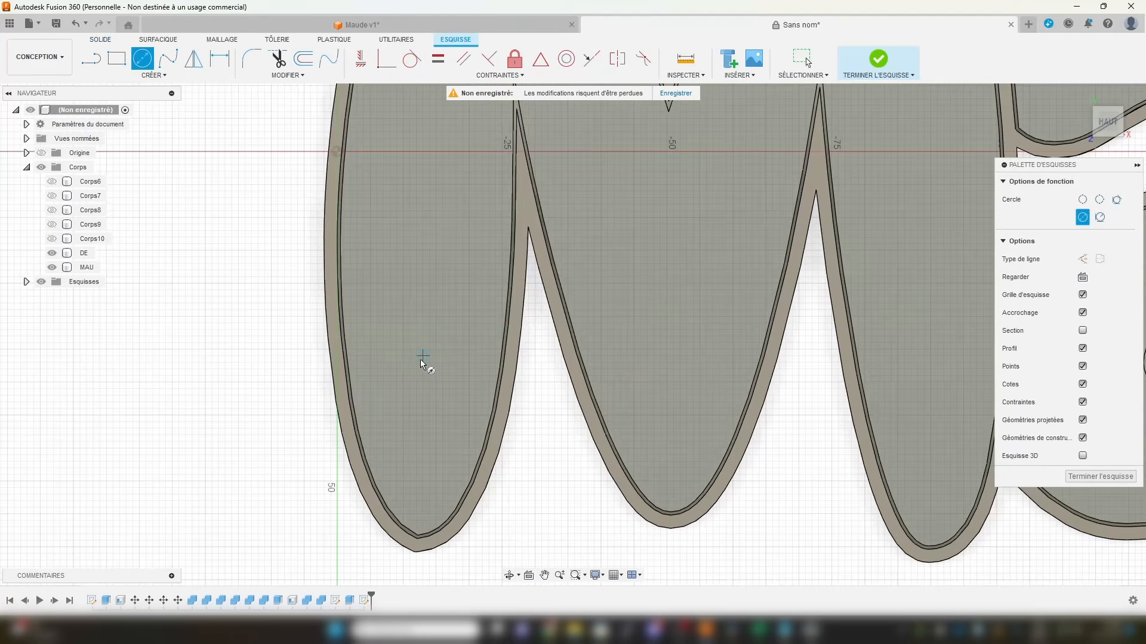
left_click(423, 355)
key("Tab")
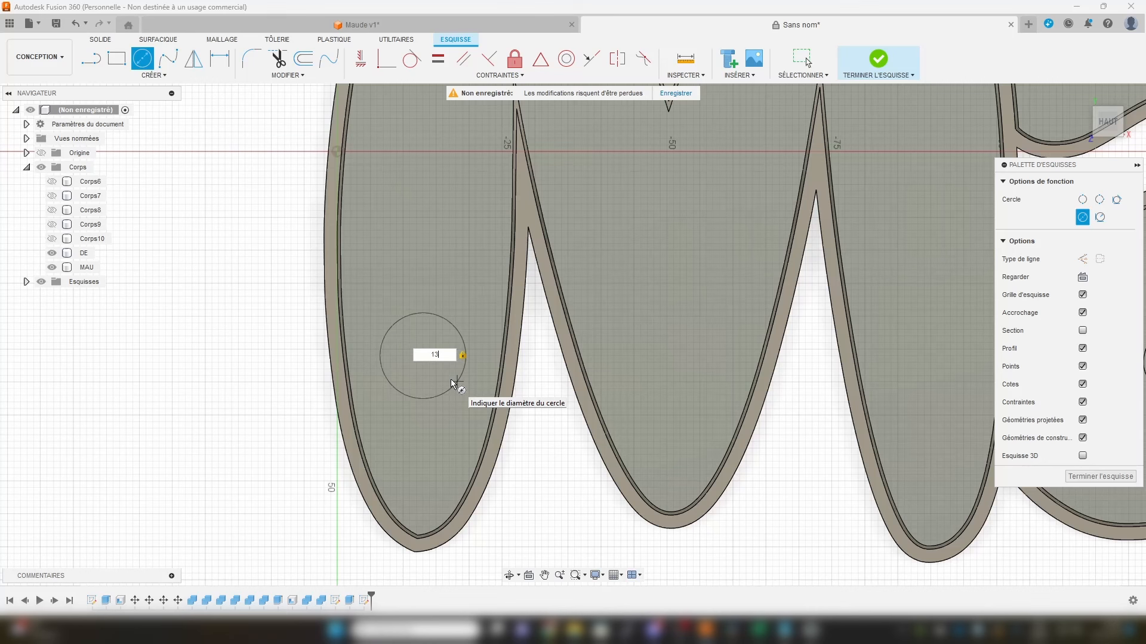
key("Return")
key("Escape")
Step: Extrude the circle in the first leg of the M by -5 mm as a cut through the floor
left_click(418, 336)
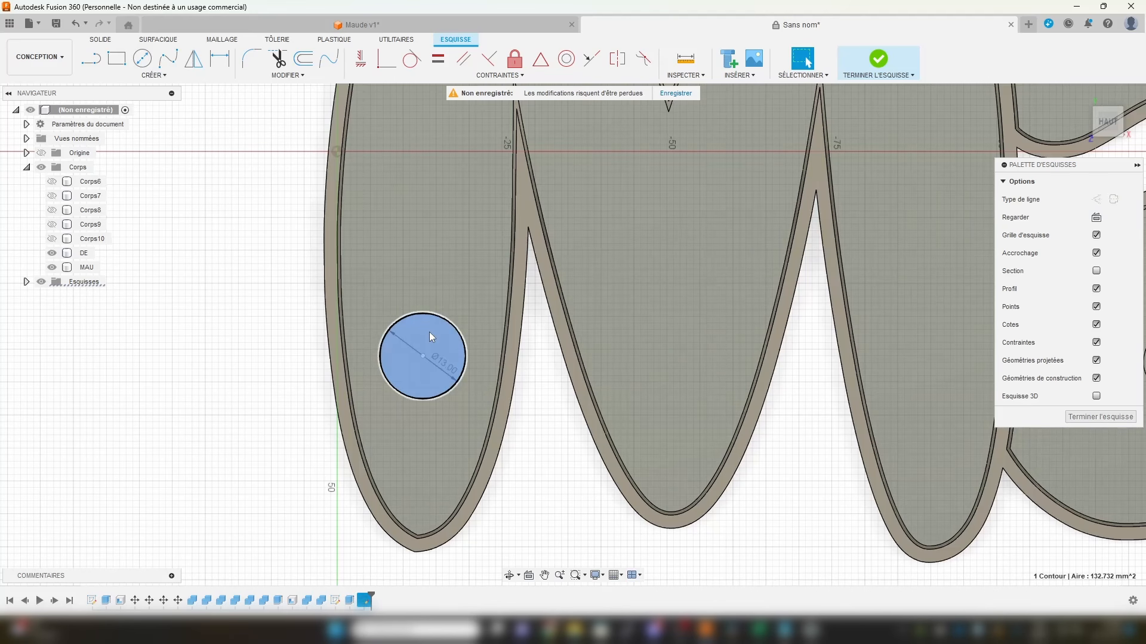
type("e")
type("-5")
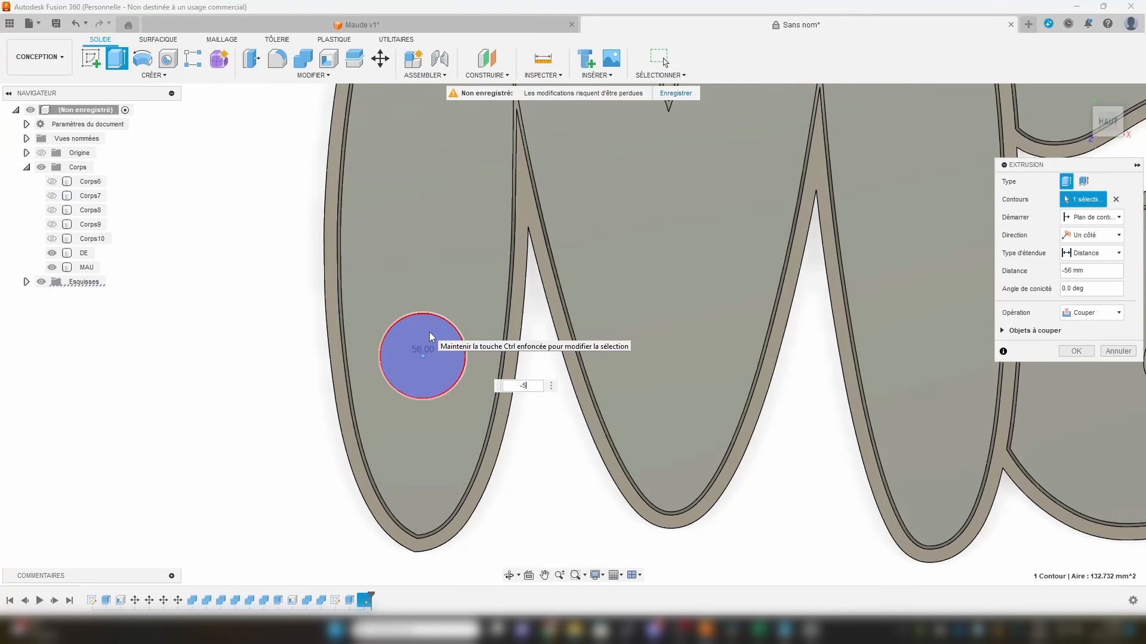
key("Escape")
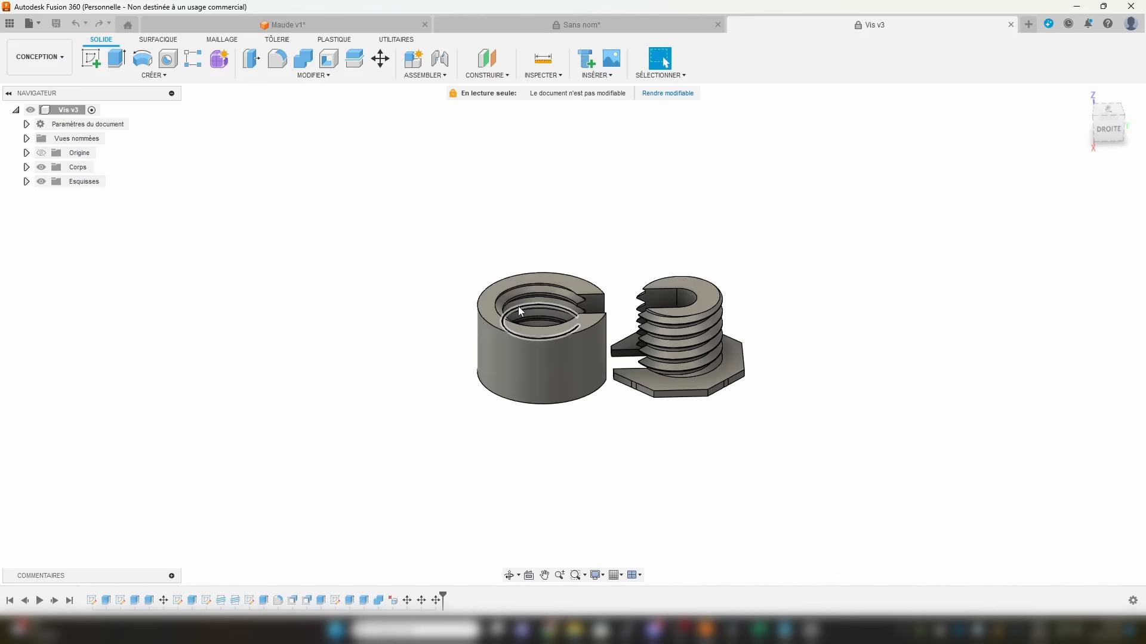
middle_click_drag(518, 307, 583, 318, "shift")
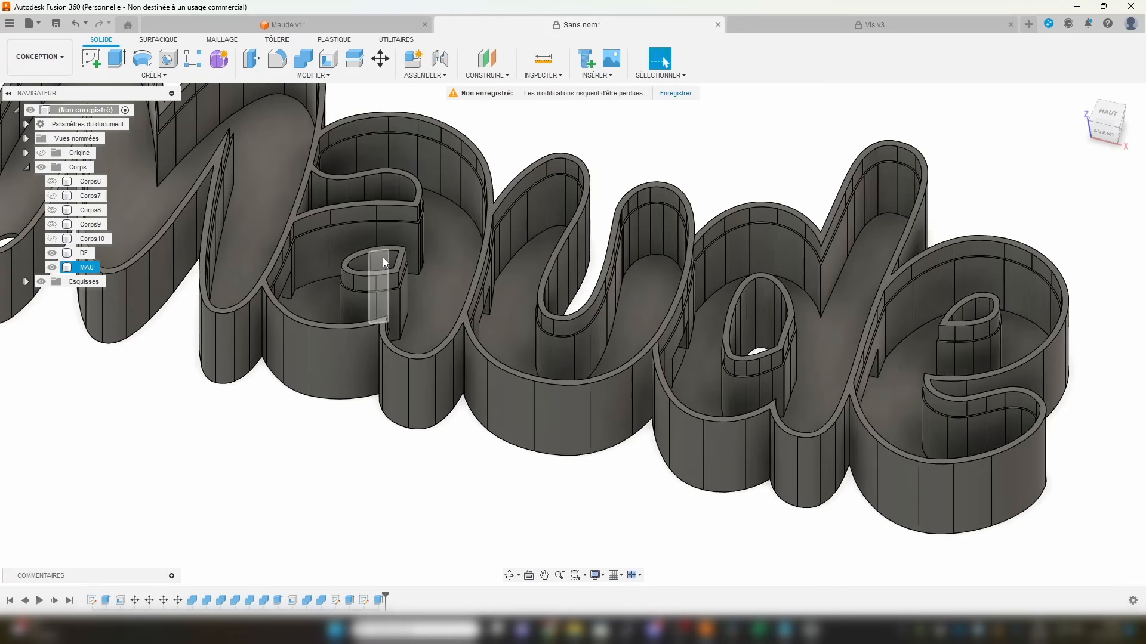
Step: Hide the MAU body to expose the d's outer wall where it meets the u
scroll(730, 274, "up", 10)
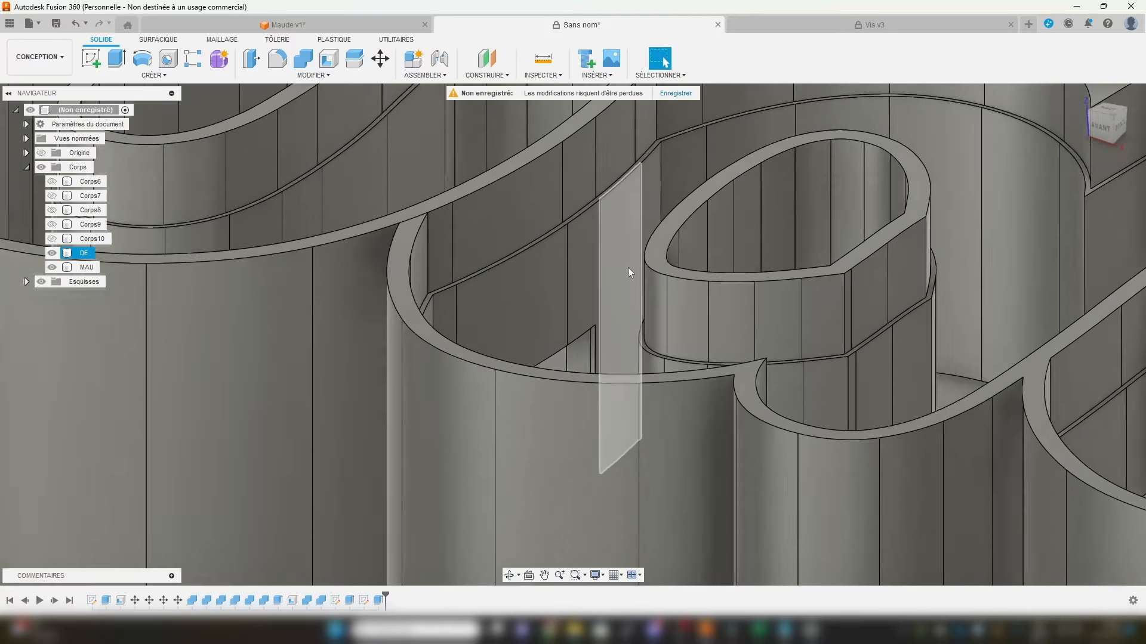
scroll(628, 267, "up", 3)
left_click(563, 226)
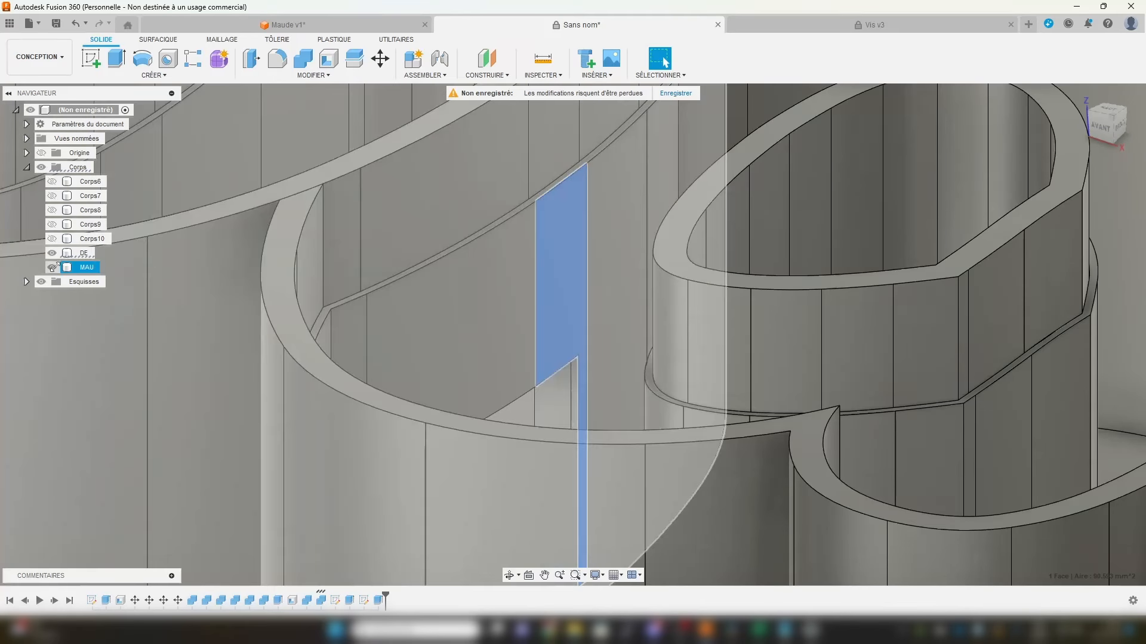
left_click(52, 267)
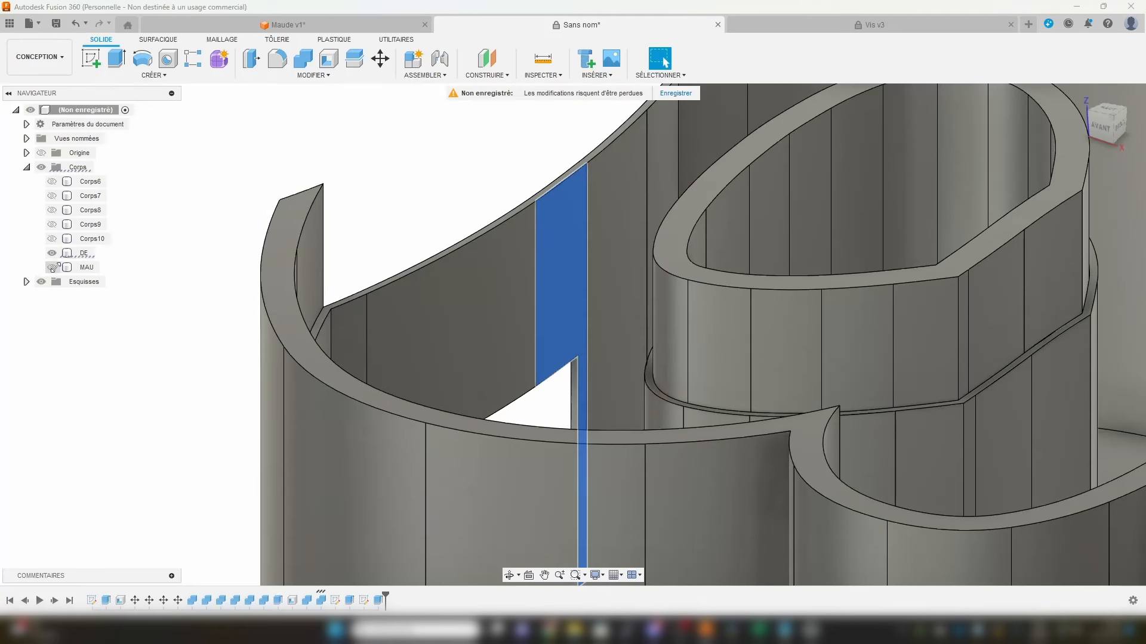
left_click(404, 186)
Step: Offset the inner wall face around the opening between the d and the u by 1 mm
middle_click_drag(536, 225, 584, 248, "shift")
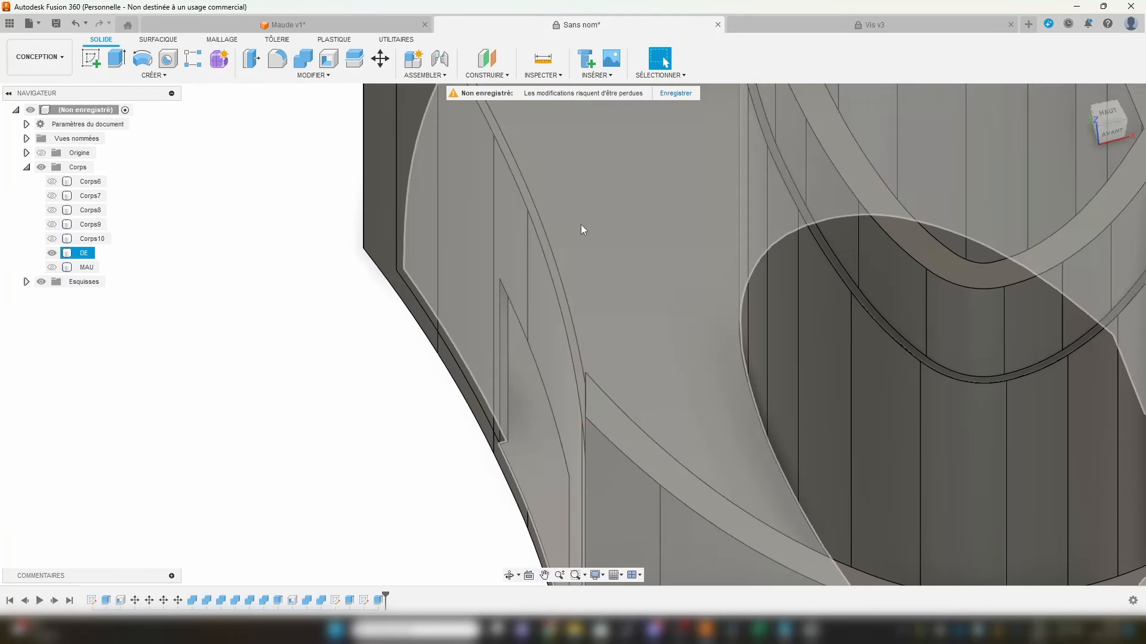
middle_click_drag(671, 242, 639, 228, "shift")
middle_click_drag(573, 216, 771, 443)
left_click(454, 214)
left_click(510, 264)
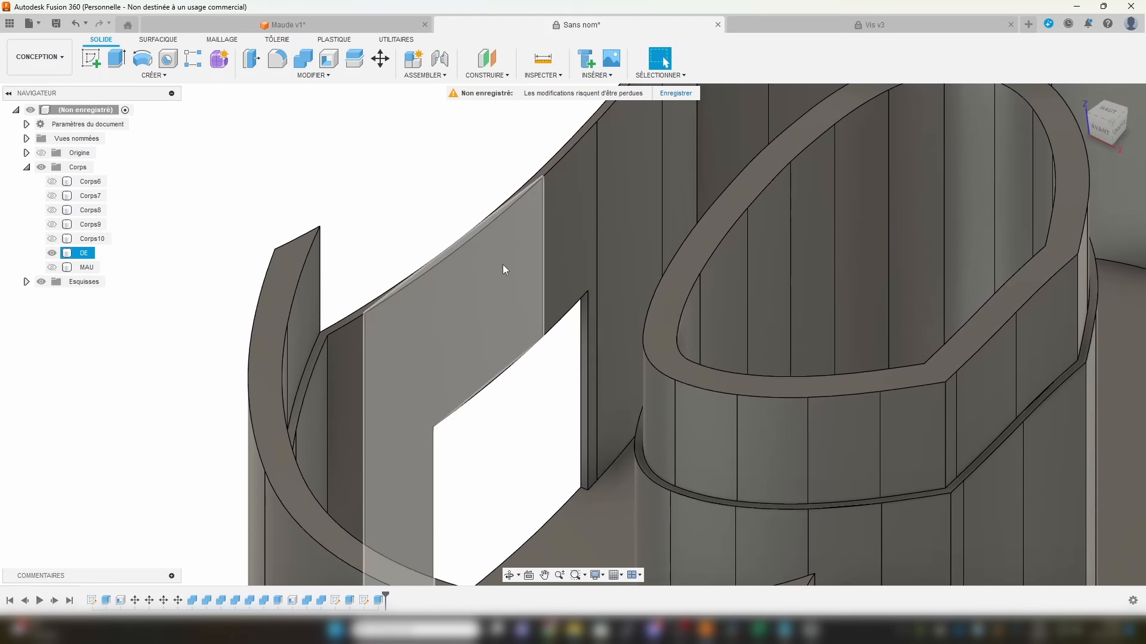
left_click(539, 257)
left_click(564, 215, "ctrl")
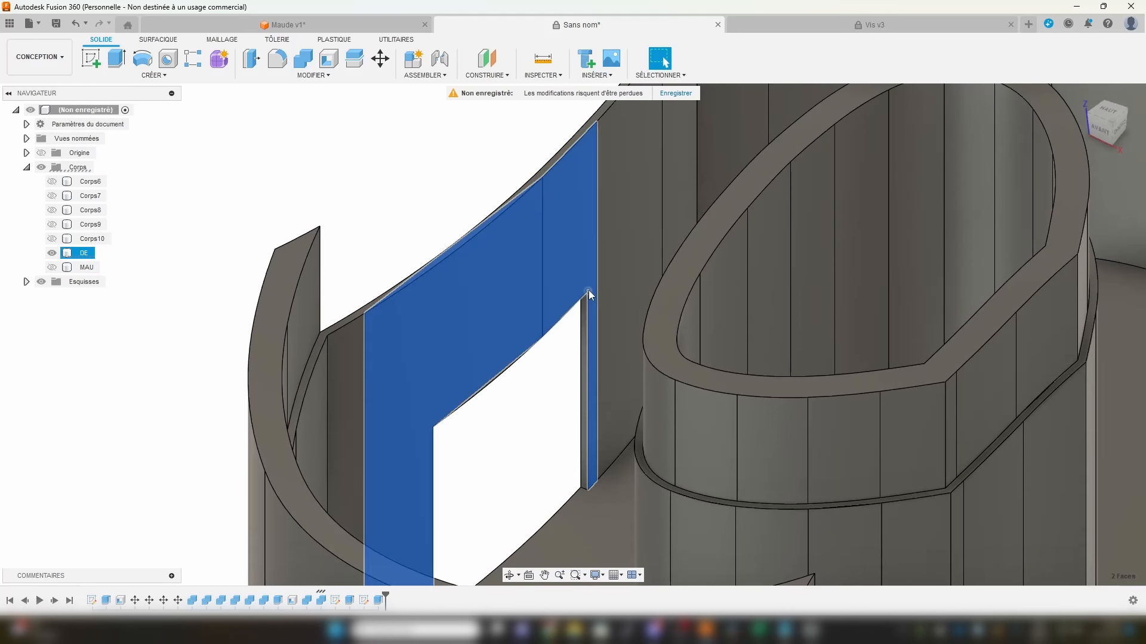
middle_click_drag(590, 293, 301, 135, "shift")
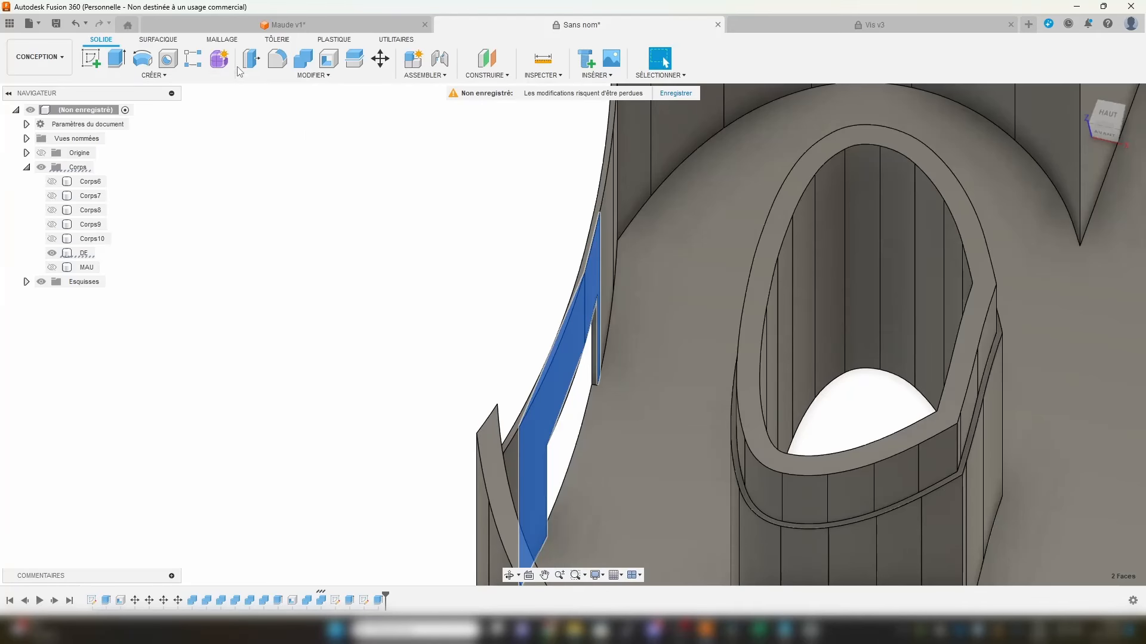
left_click(252, 60)
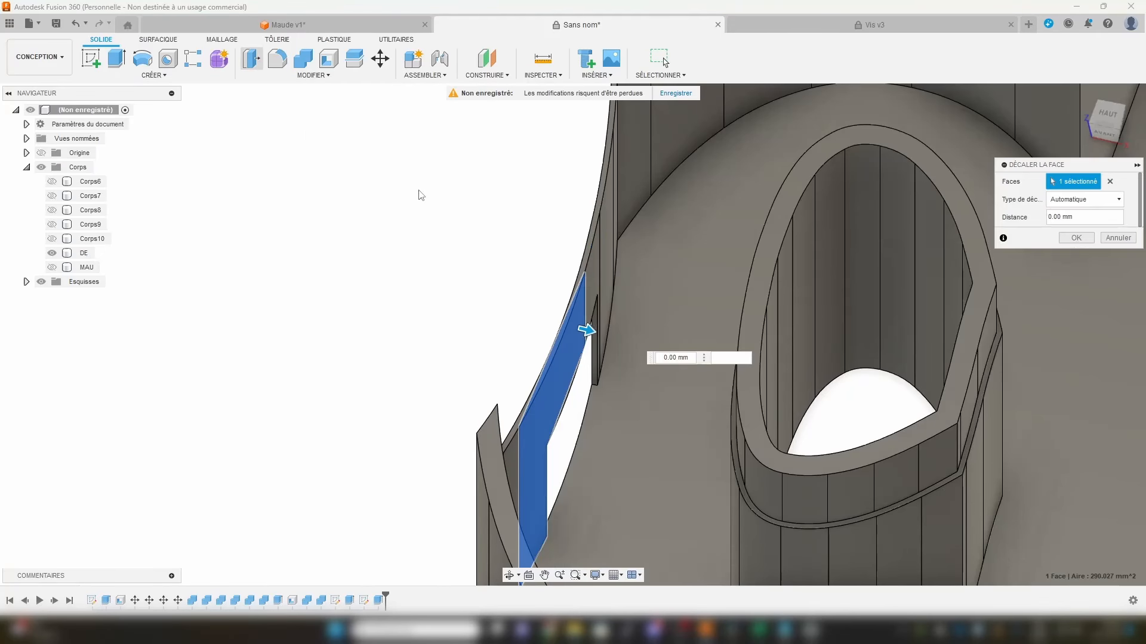
type("1")
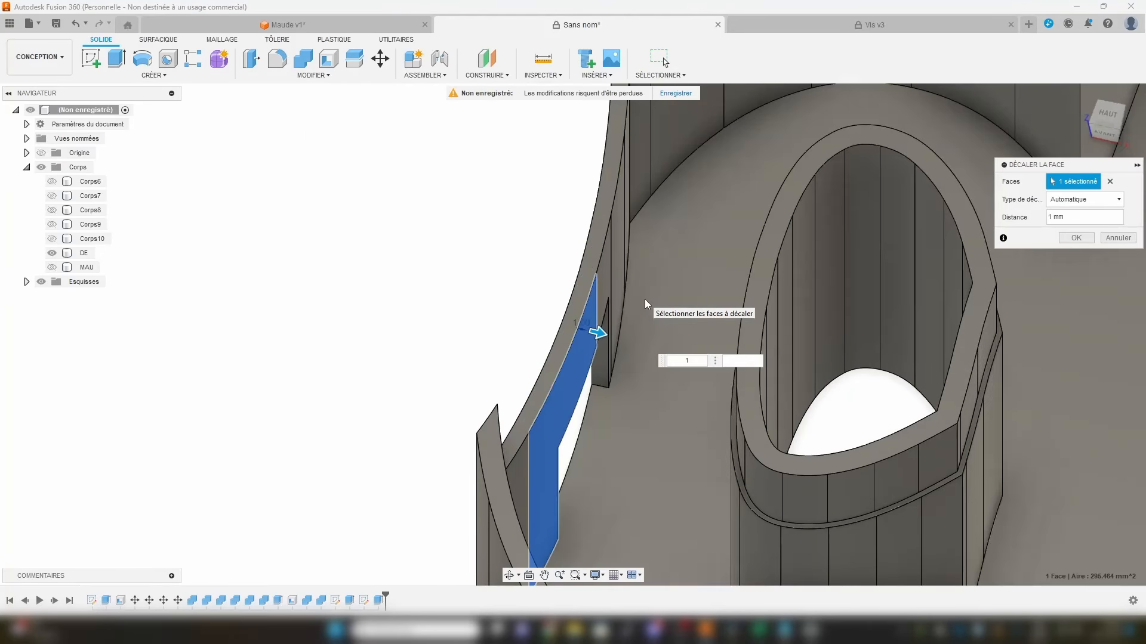
key("Return")
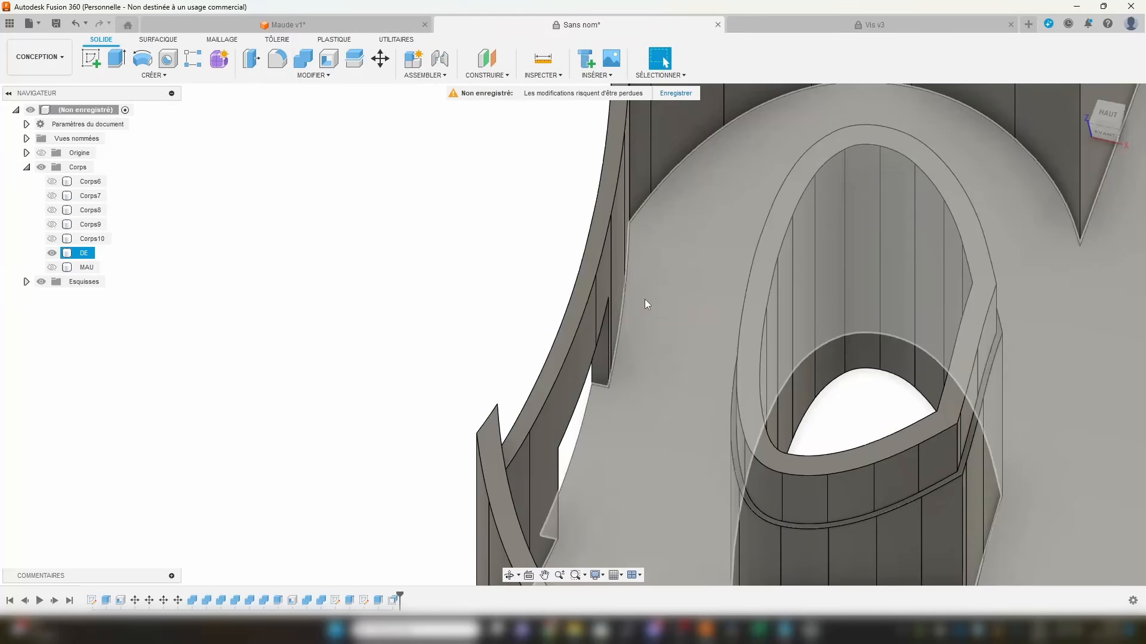
scroll(644, 300, "down", 4)
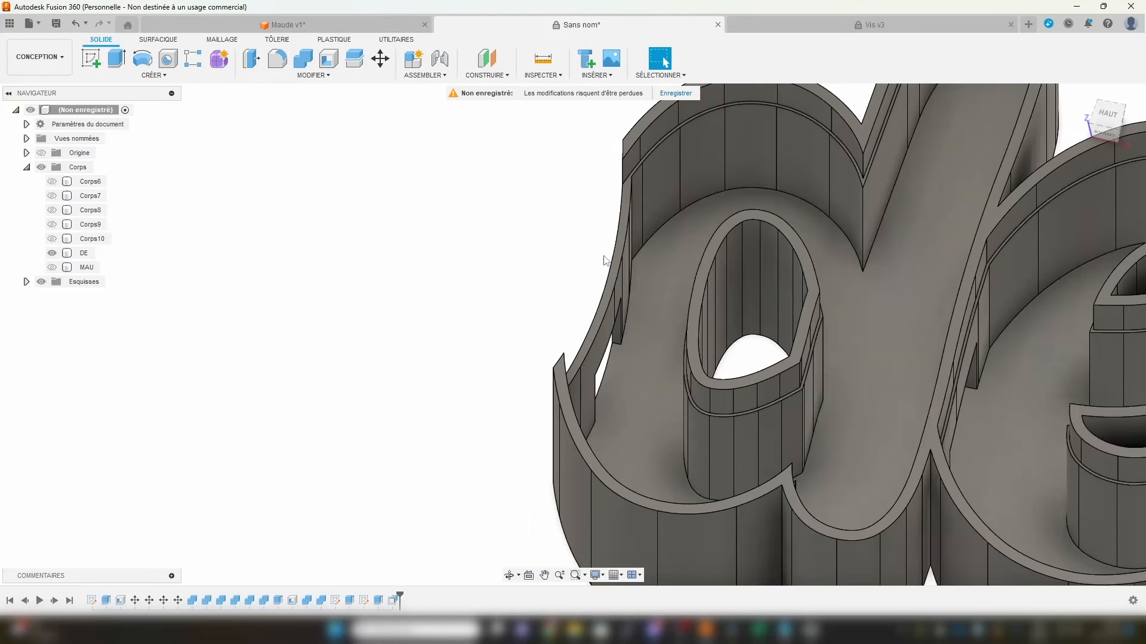
mouse_move(631, 256)
middle_mouse_down("shift")
mouse_move(660, 259)
mouse_move(620, 272)
middle_mouse_up("shift")
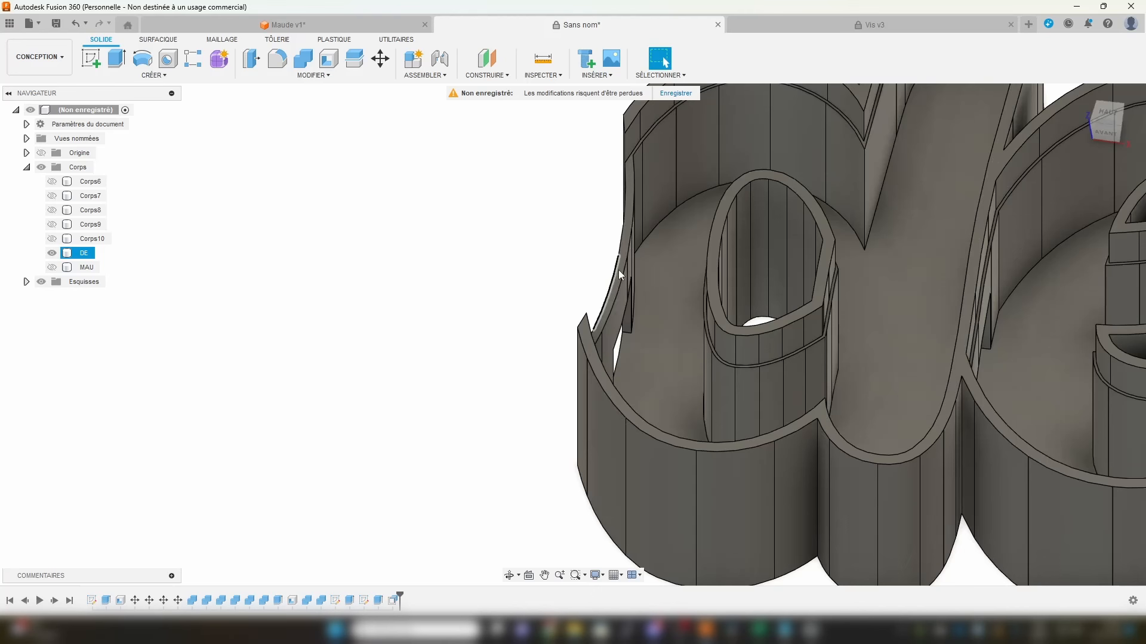
left_click(291, 262)
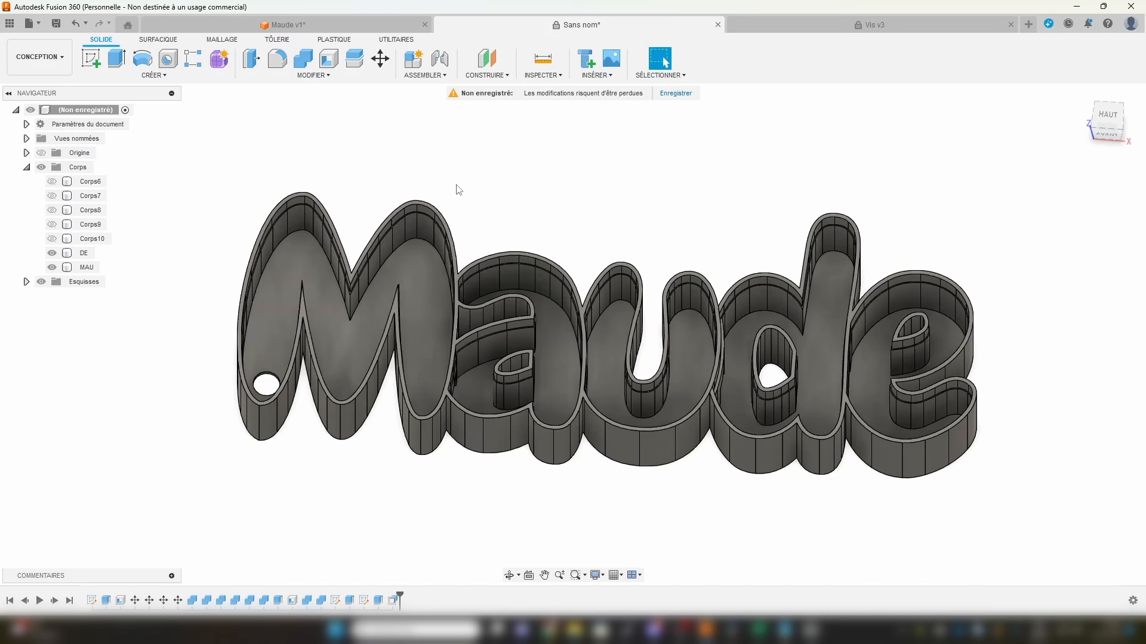
Step: Start a new sketch on the inner ledge of the letter M
scroll(498, 207, "up", 5)
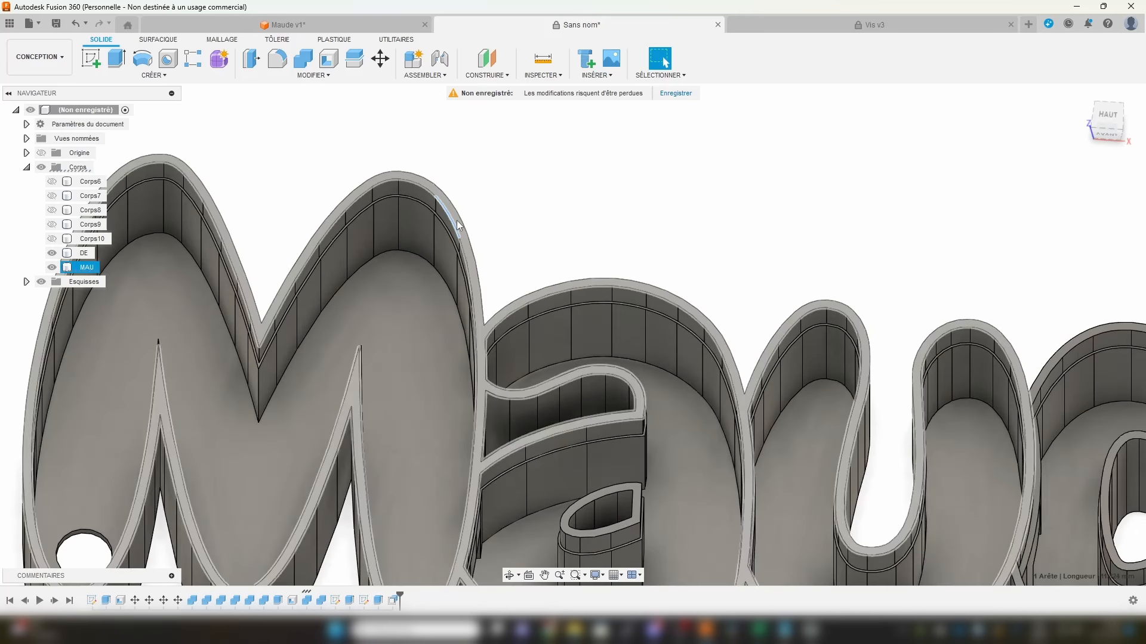
left_click(100, 69)
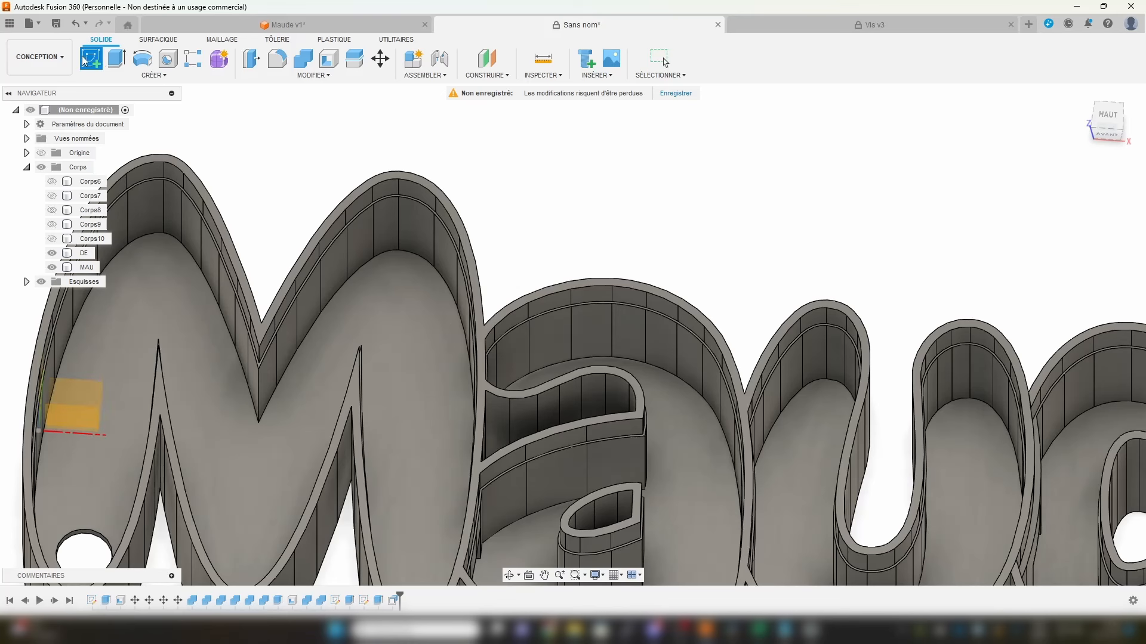
left_click(435, 192)
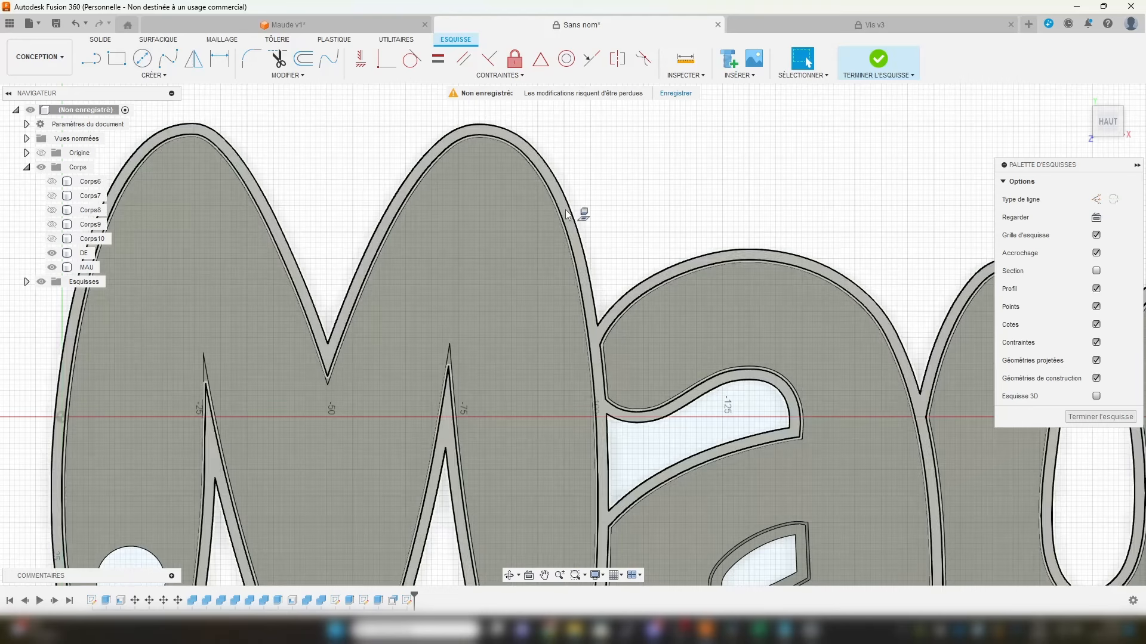
middle_click_drag(798, 398, 611, 230)
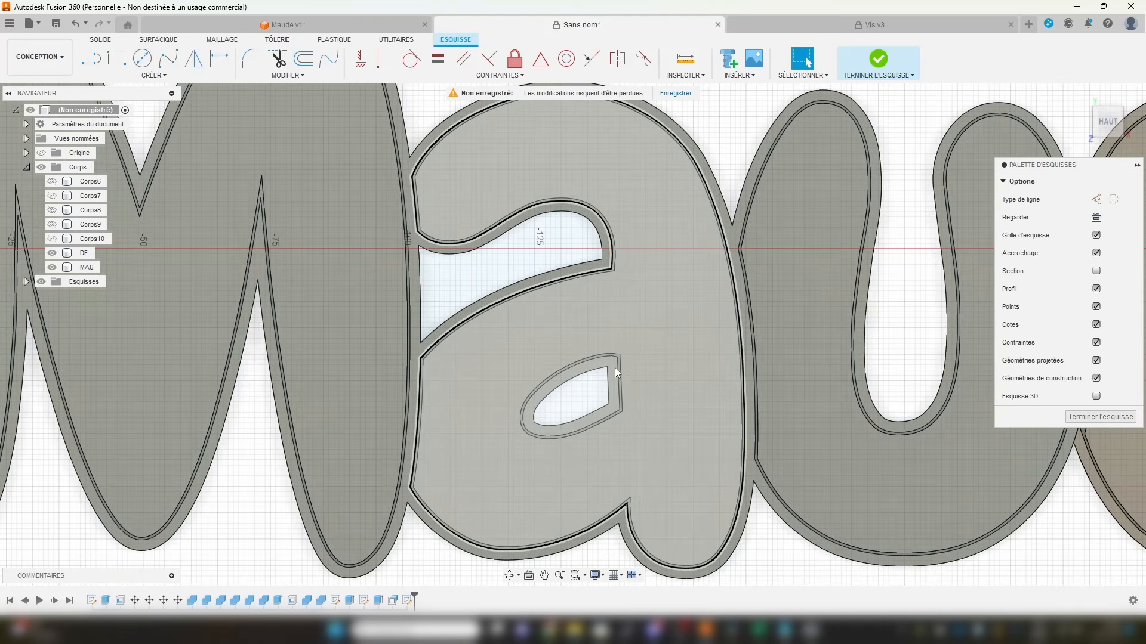
scroll(654, 382, "down", 4)
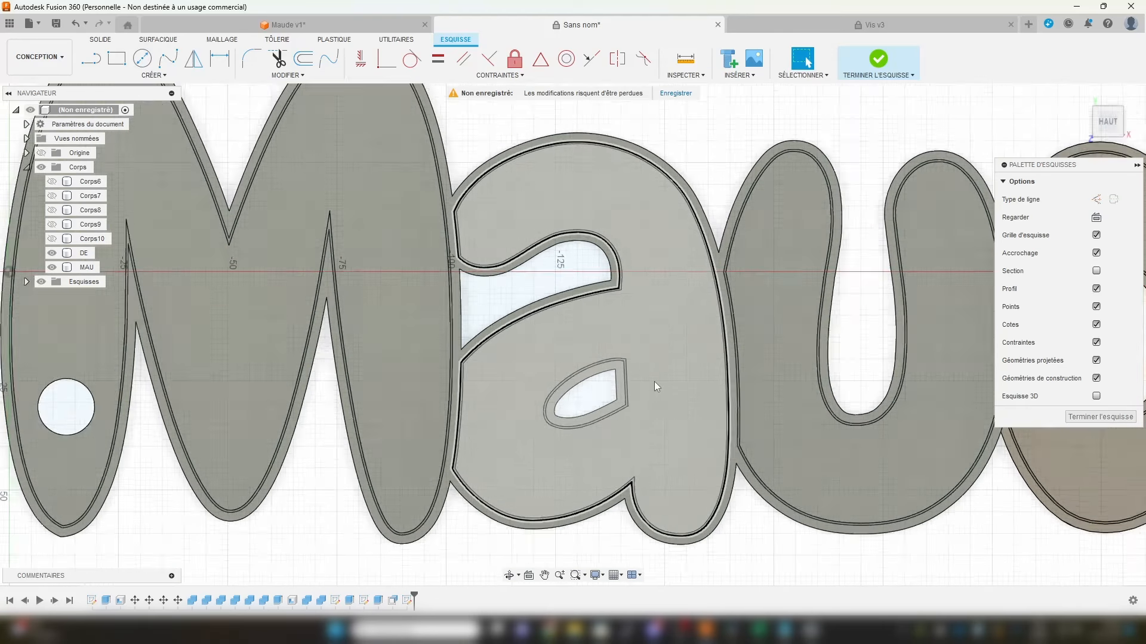
middle_click_drag(753, 373, 531, 373)
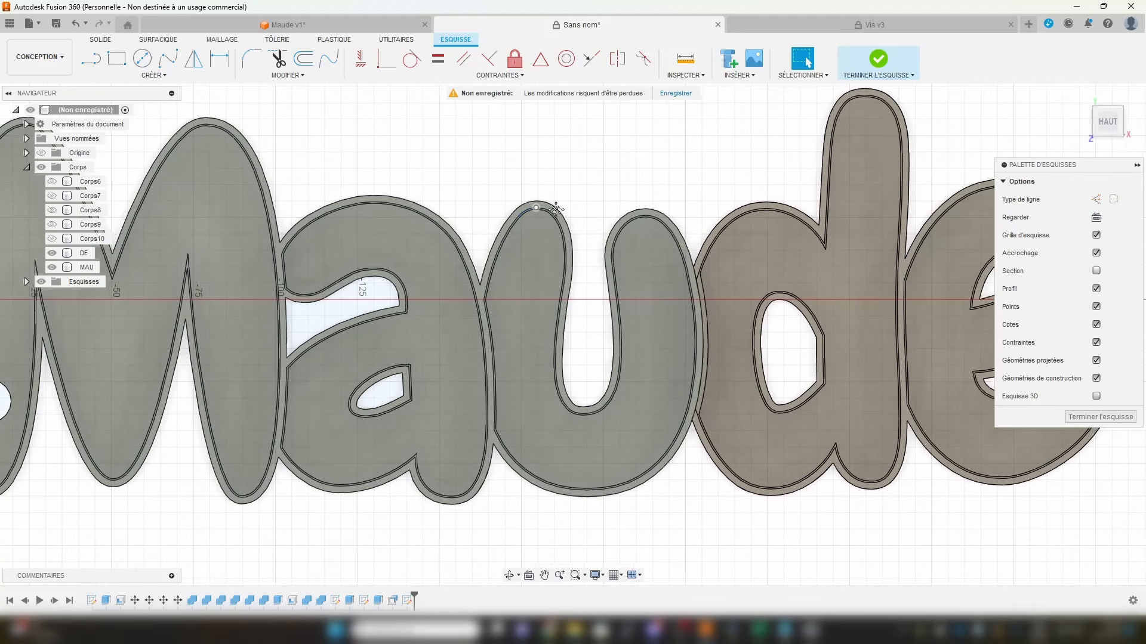
middle_click_drag(499, 177, 566, 179)
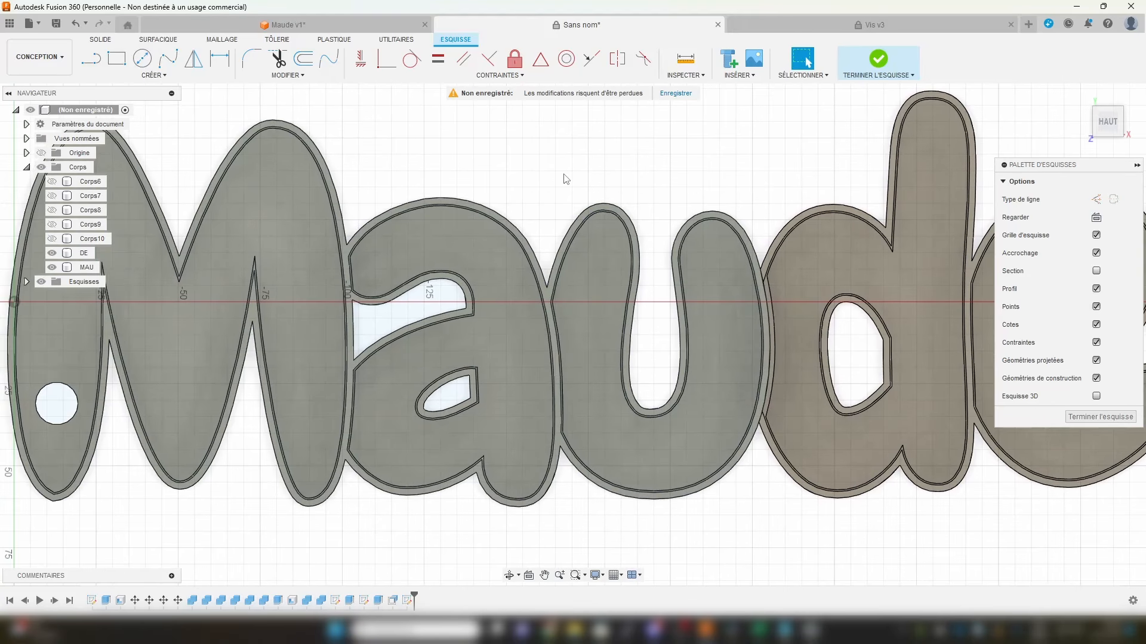
Step: Project the rim around the a's inner hole, the DE outline rim, and the rims around the d's and e's inner holes into the sketch
key("p")
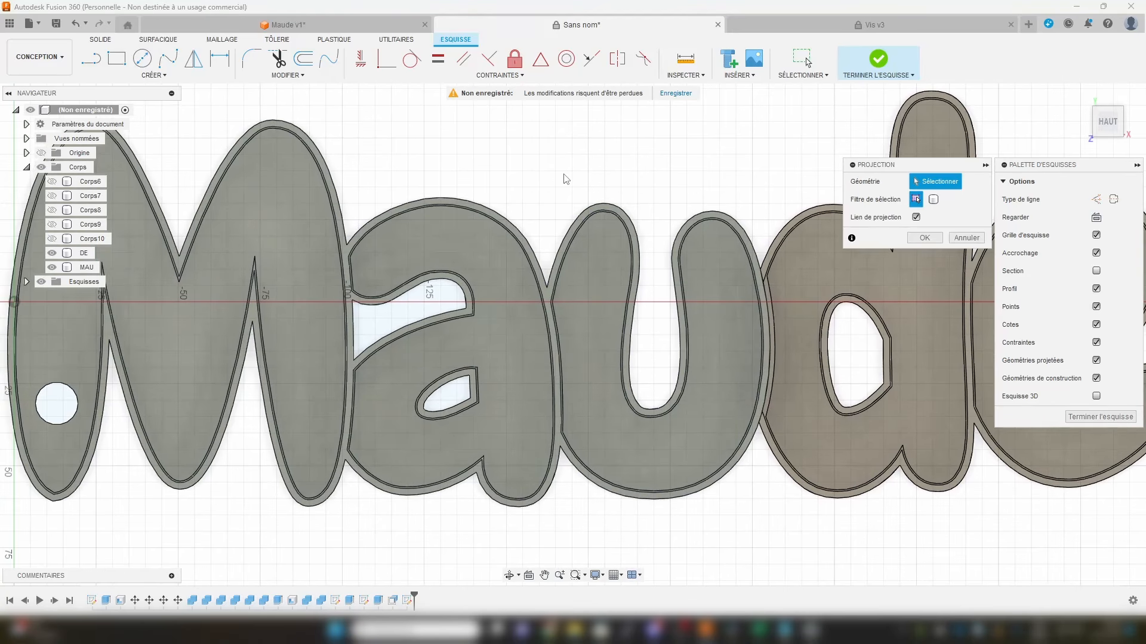
middle_click_drag(561, 359, 553, 308)
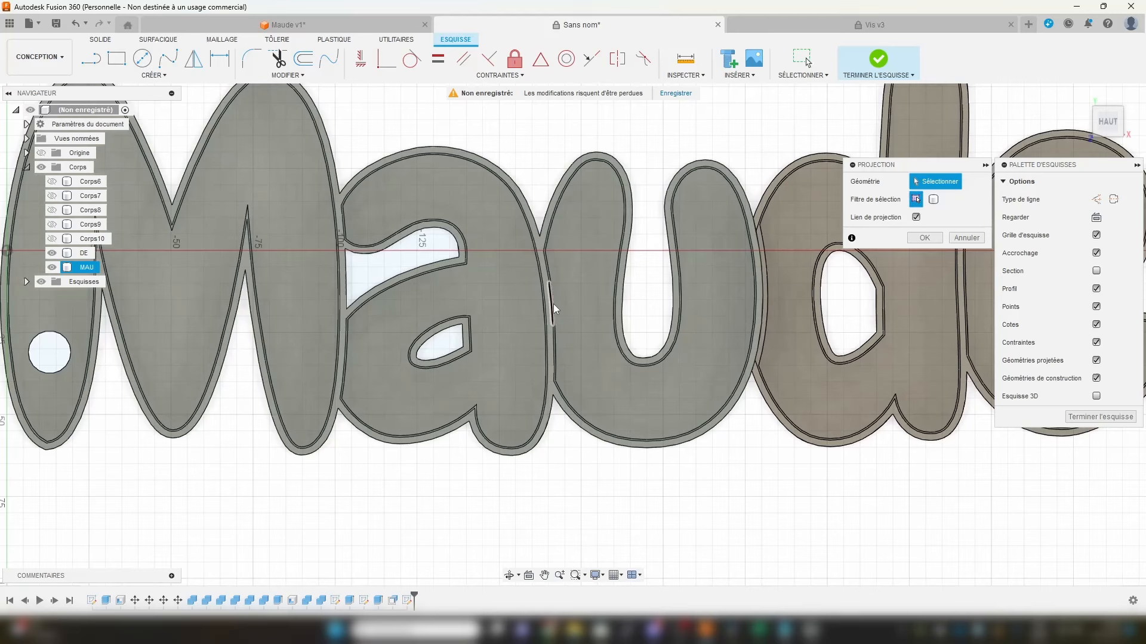
scroll(468, 332, "up", 3)
left_click(466, 321)
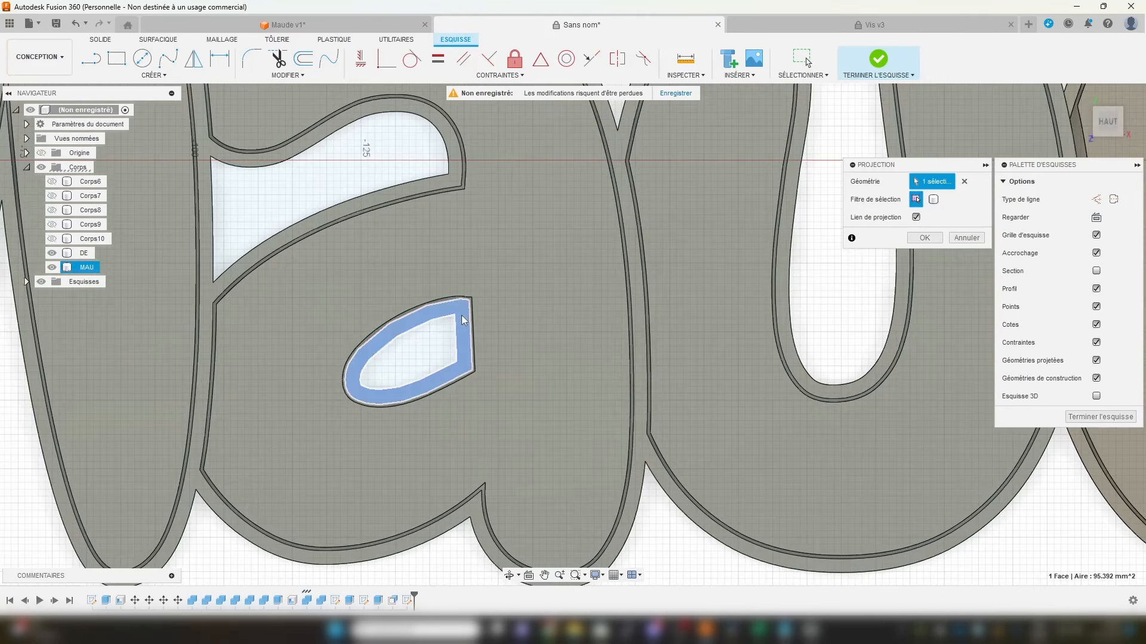
scroll(471, 323, "down", 1)
middle_click_drag(670, 396, 324, 445)
middle_click_drag(737, 397, 425, 487)
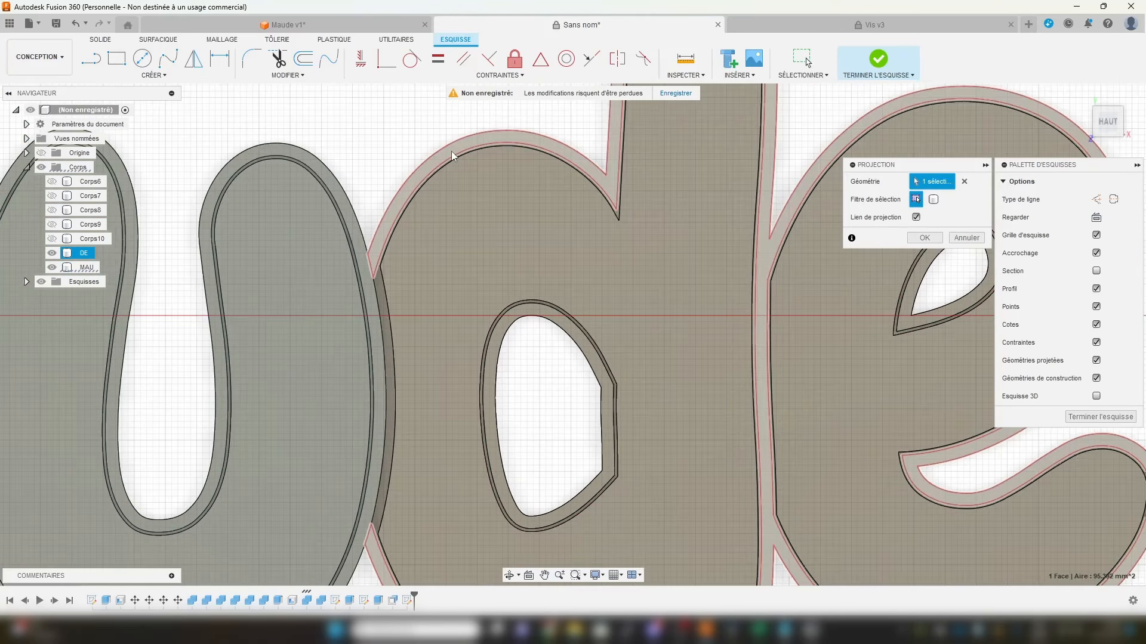
left_click(457, 154)
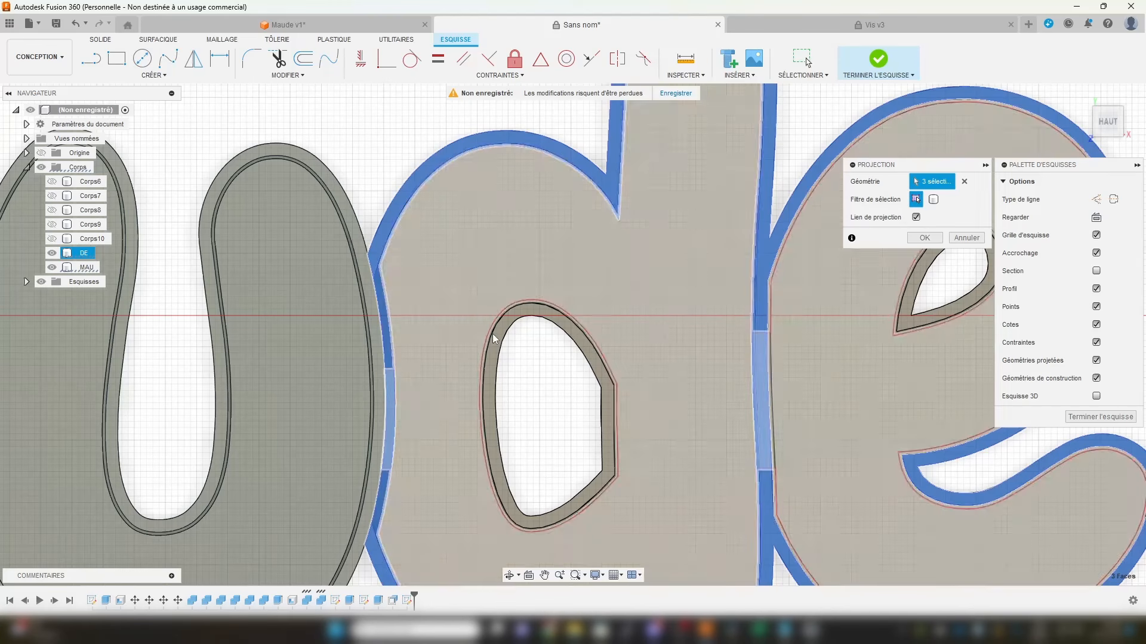
left_click(505, 340)
left_click(499, 336)
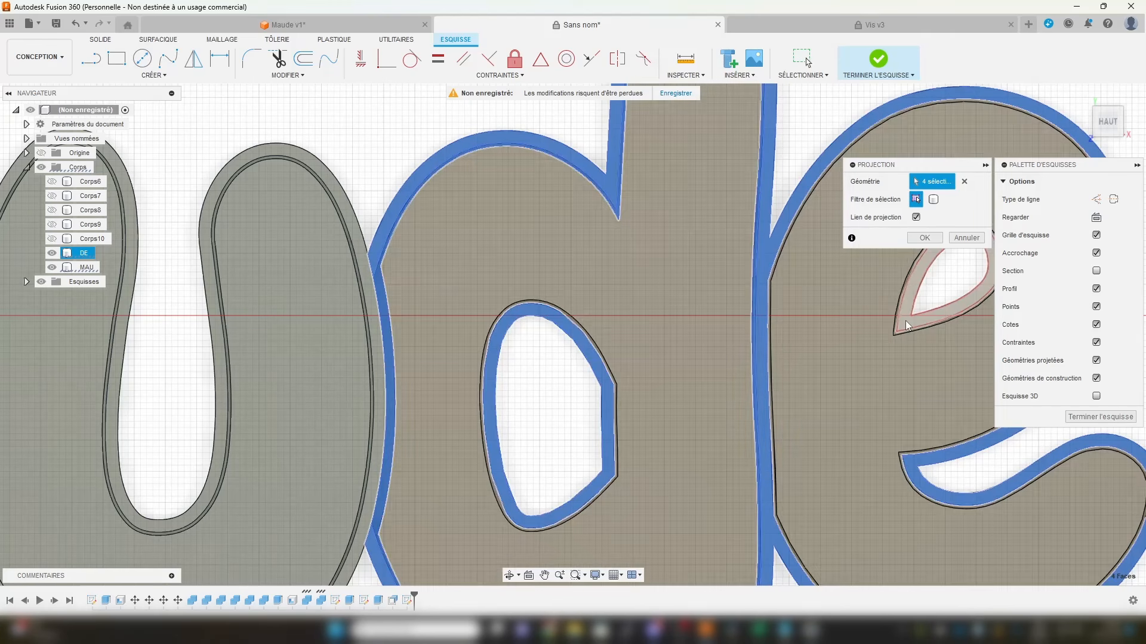
left_click(904, 324)
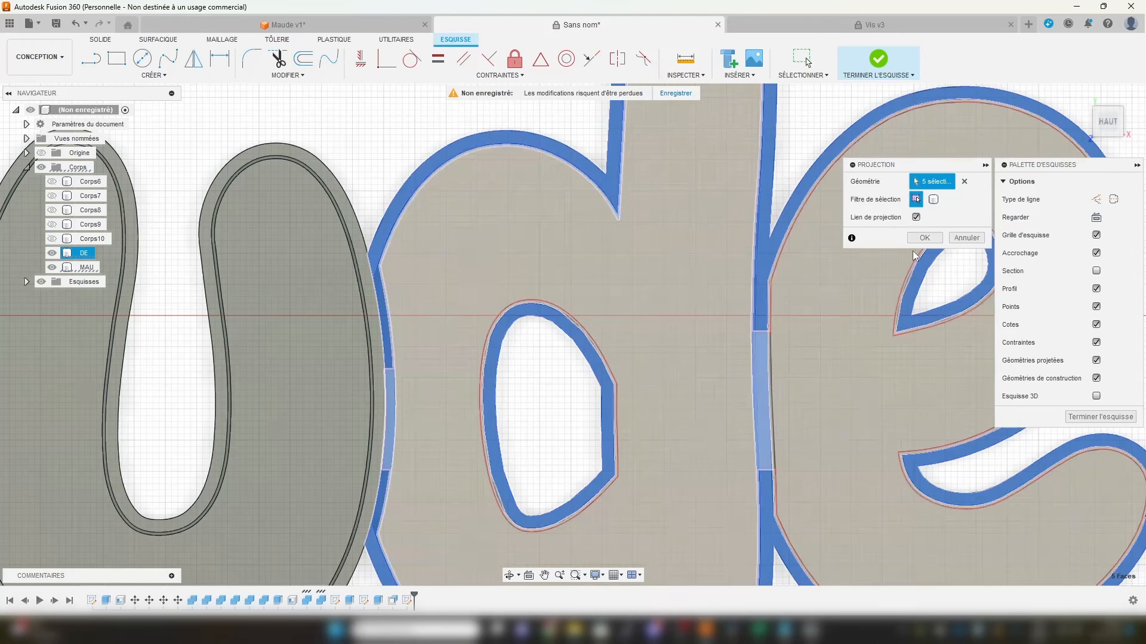
left_click(924, 238)
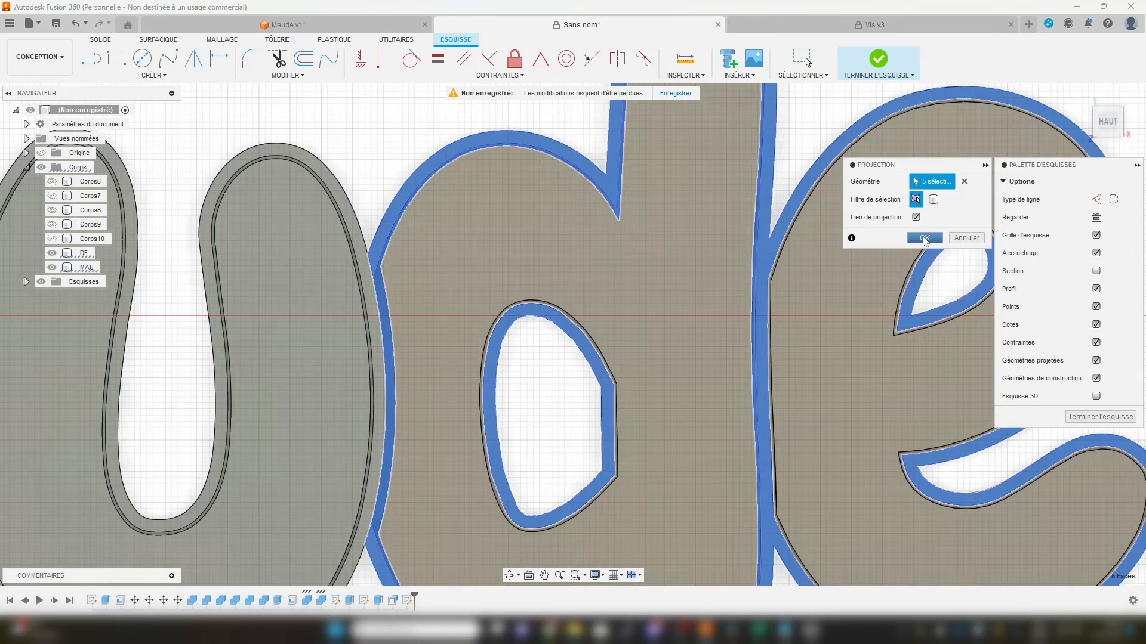
Step: Hide the DE and MAU bodies so only the sketch geometry is shown
scroll(775, 305, "down", 5)
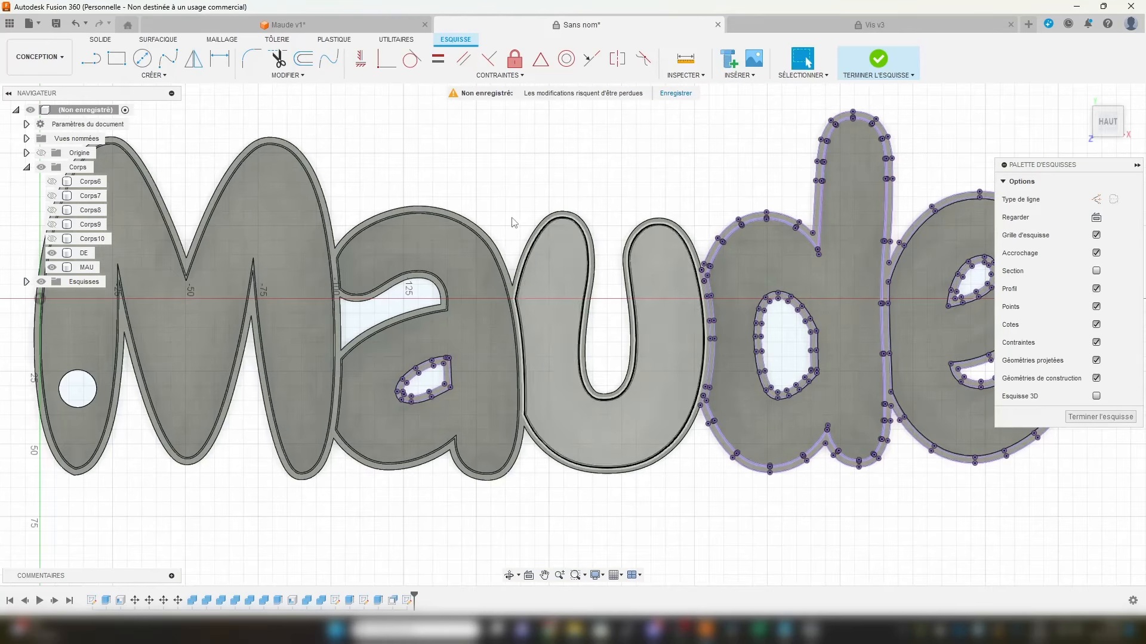
left_click(52, 253)
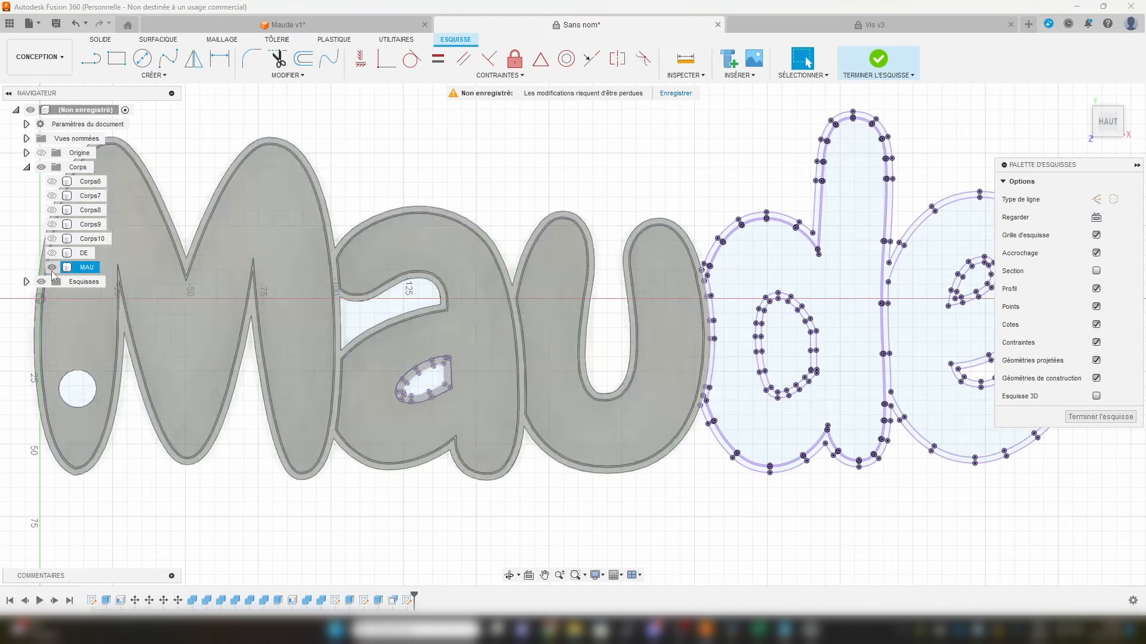
left_click(52, 267)
Step: Try to delete the outline contour running around the letters M, a and u from the sketch
scroll(389, 212, "up", 4)
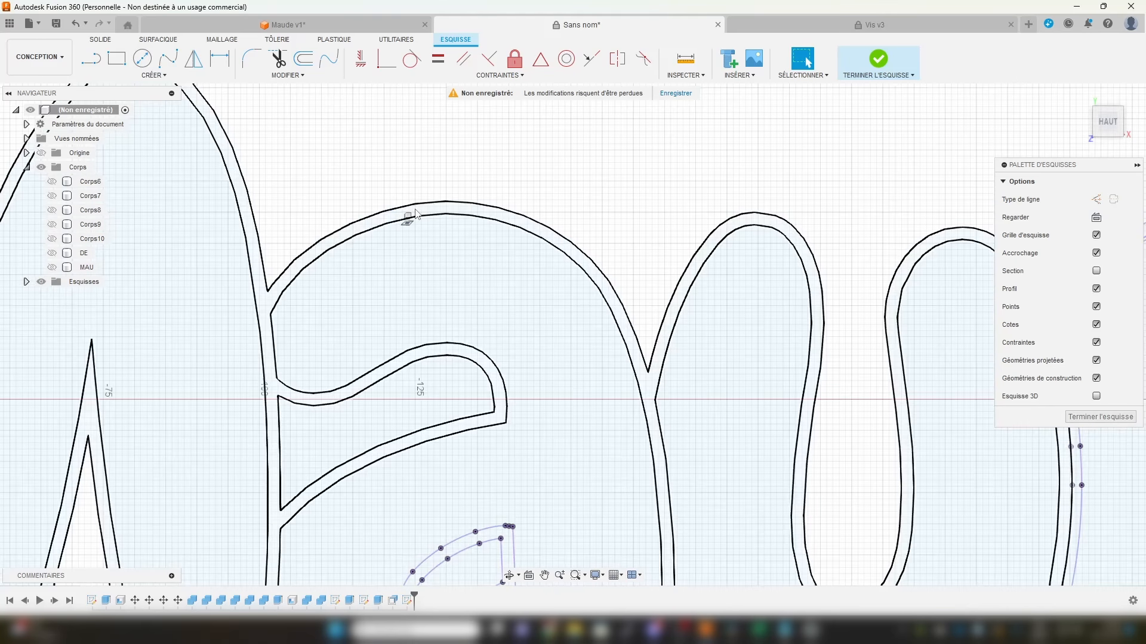
left_click(408, 212)
scroll(766, 292, "down", 3)
middle_click_drag(922, 319, 769, 306)
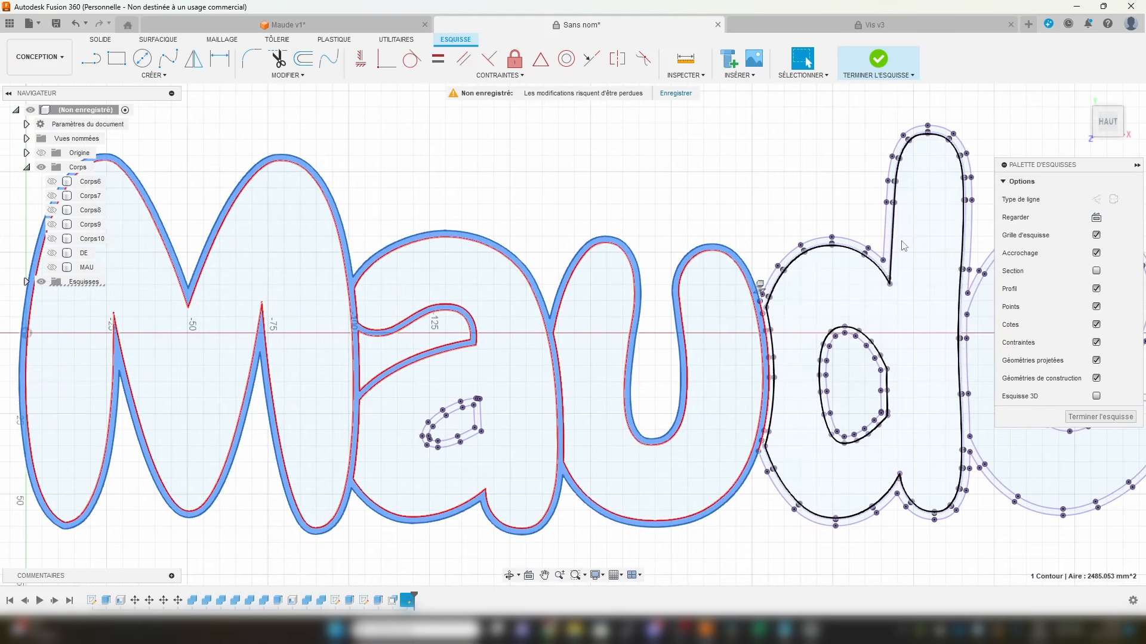
key("Delete")
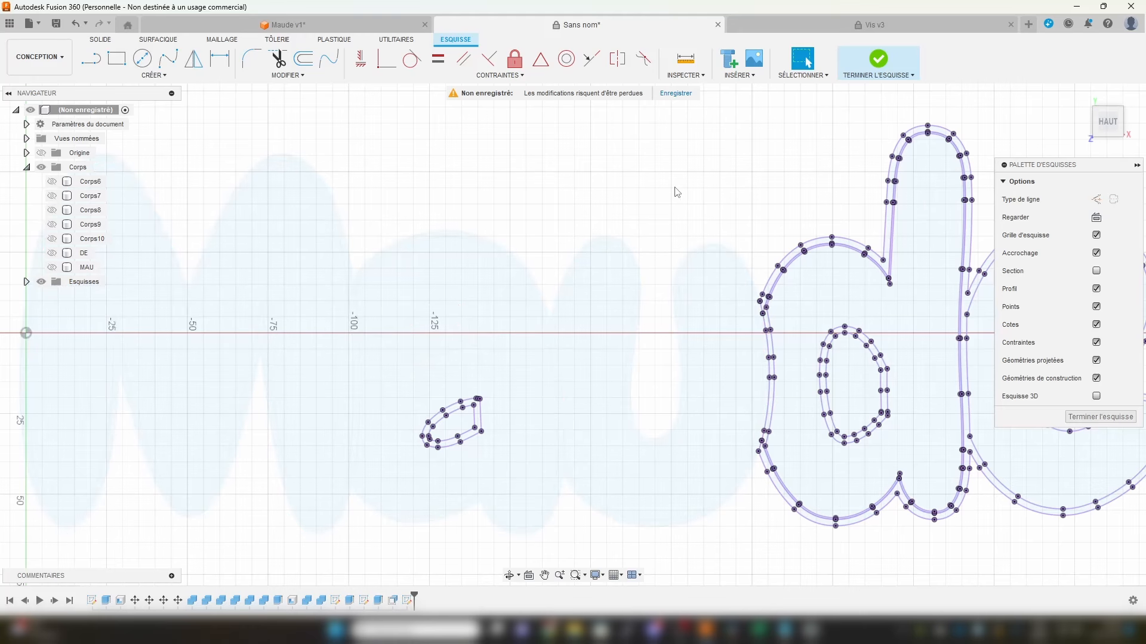
middle_click_drag(614, 218, 725, 201)
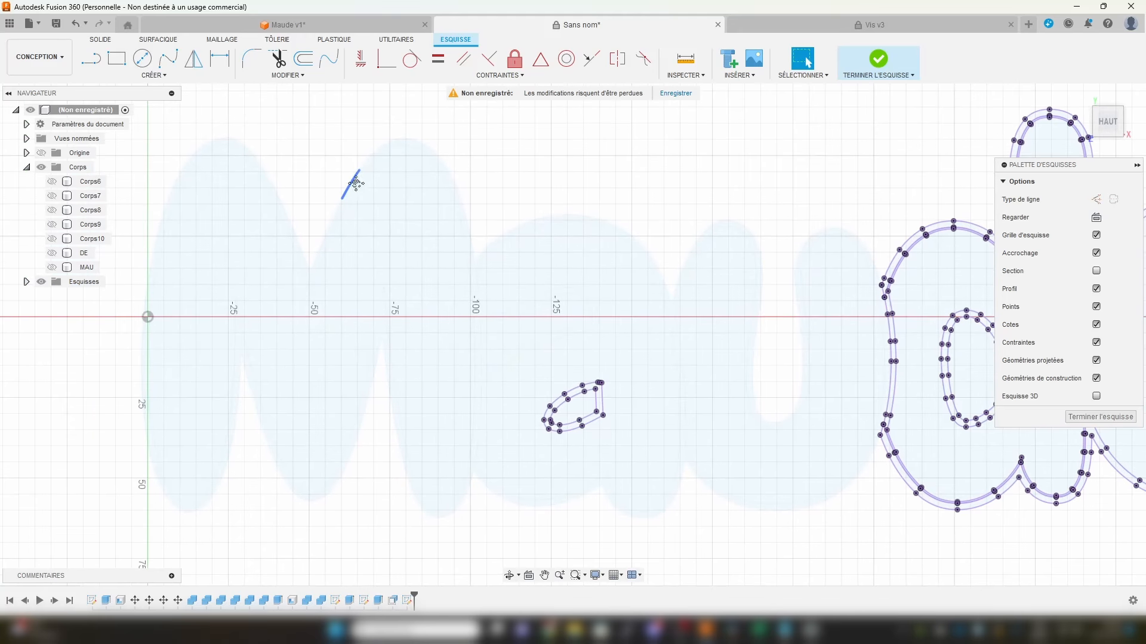
Step: Offset the complete outline of the letter M inward by 0.2 mm and check the gap
middle_click_drag(356, 183, 410, 179)
scroll(410, 179, "up", 5)
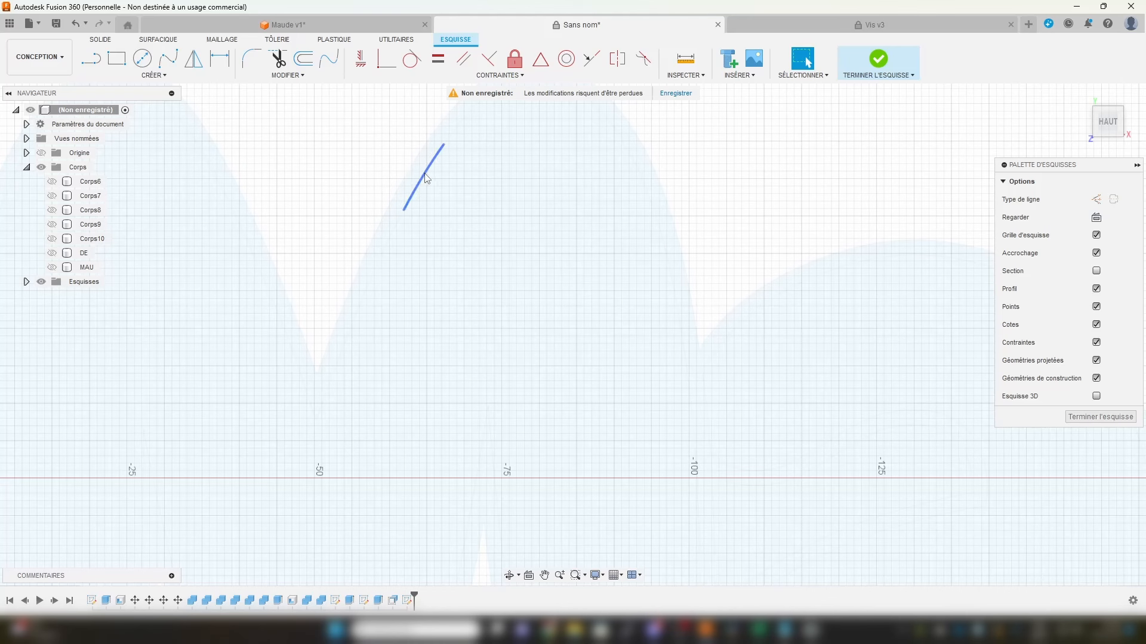
left_click_drag(427, 178, 412, 170)
scroll(416, 172, "up", 2)
double_click(429, 185)
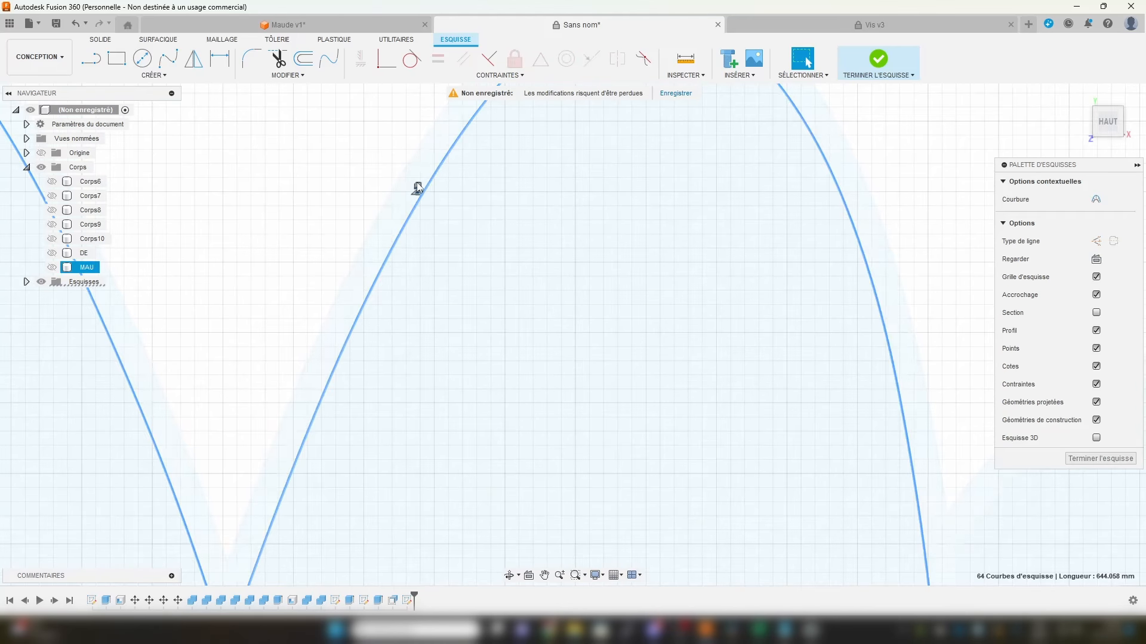
scroll(495, 274, "down", 3)
key("o")
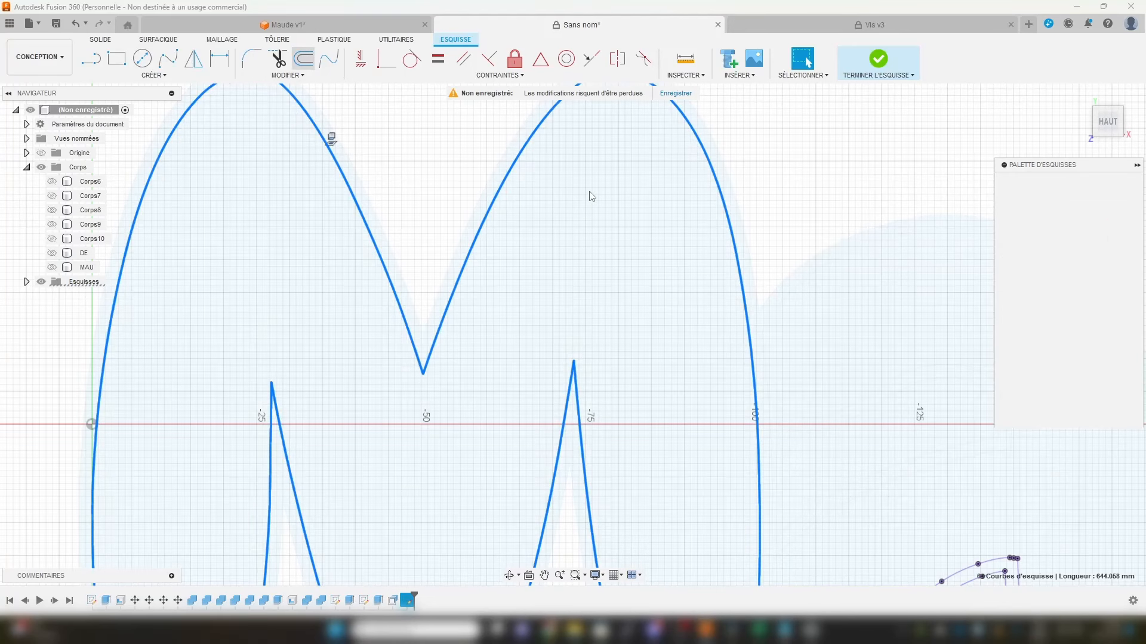
type("0.2")
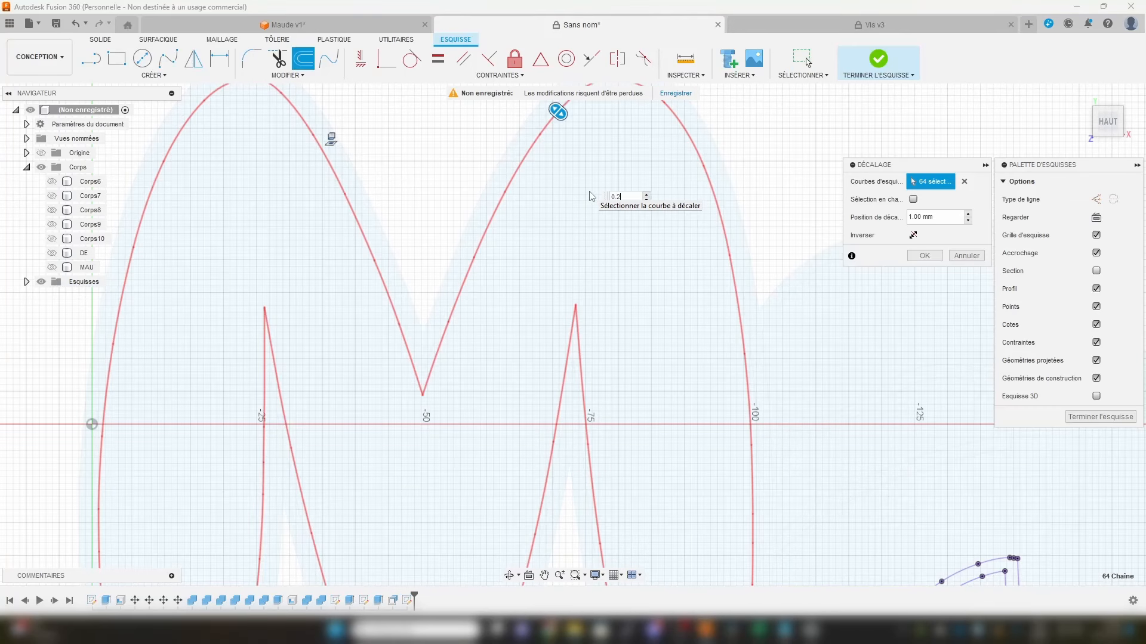
key("Return")
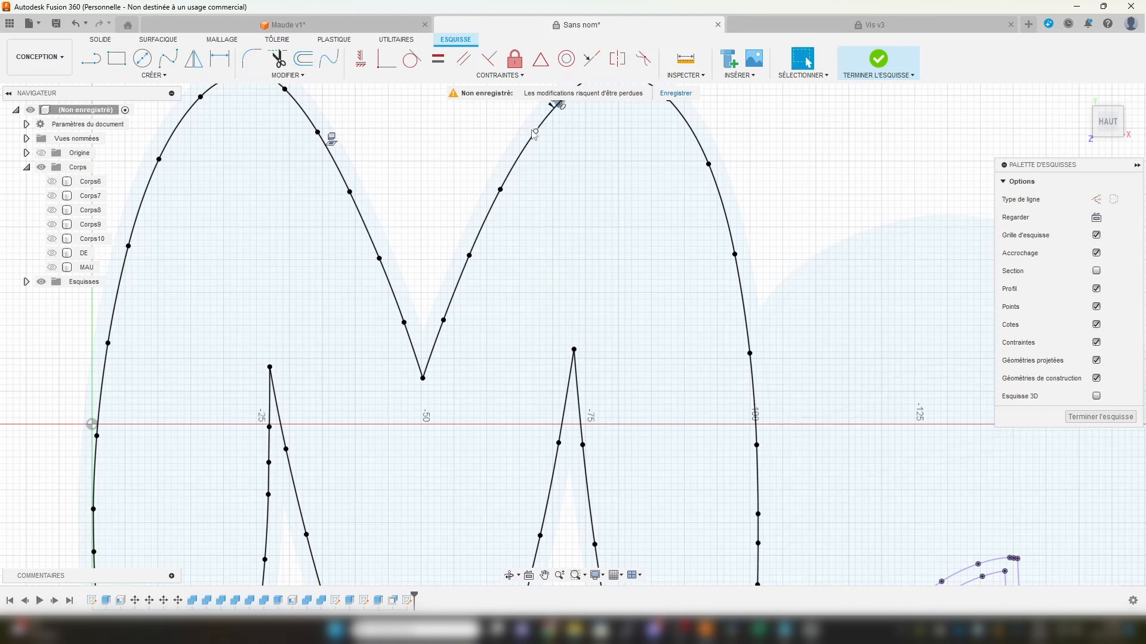
left_click(561, 171)
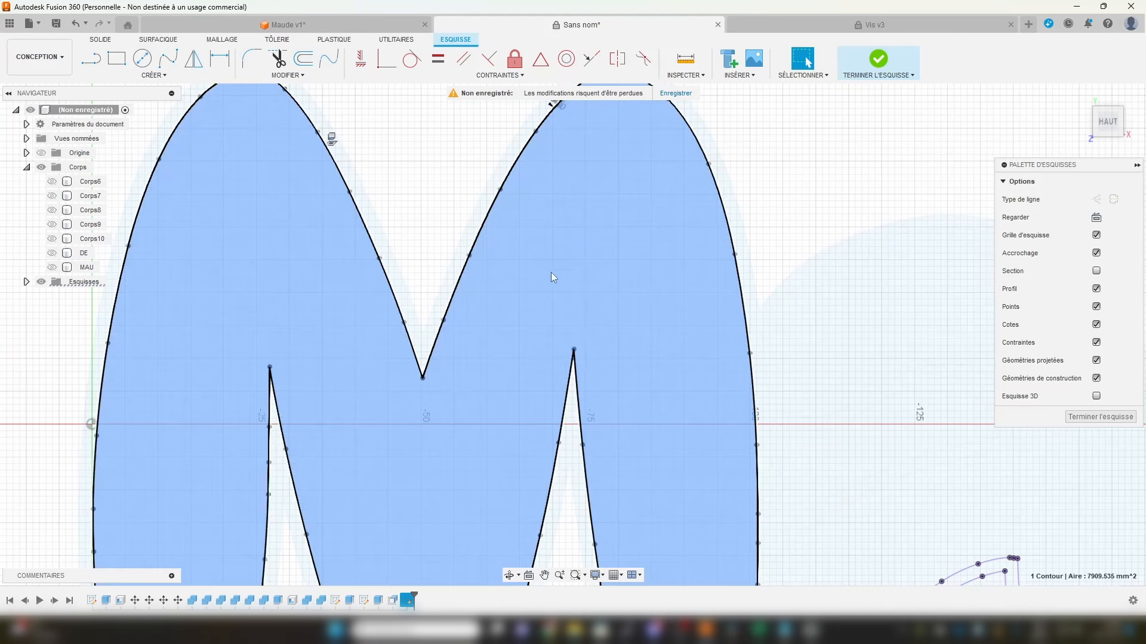
scroll(559, 259, "up", 10)
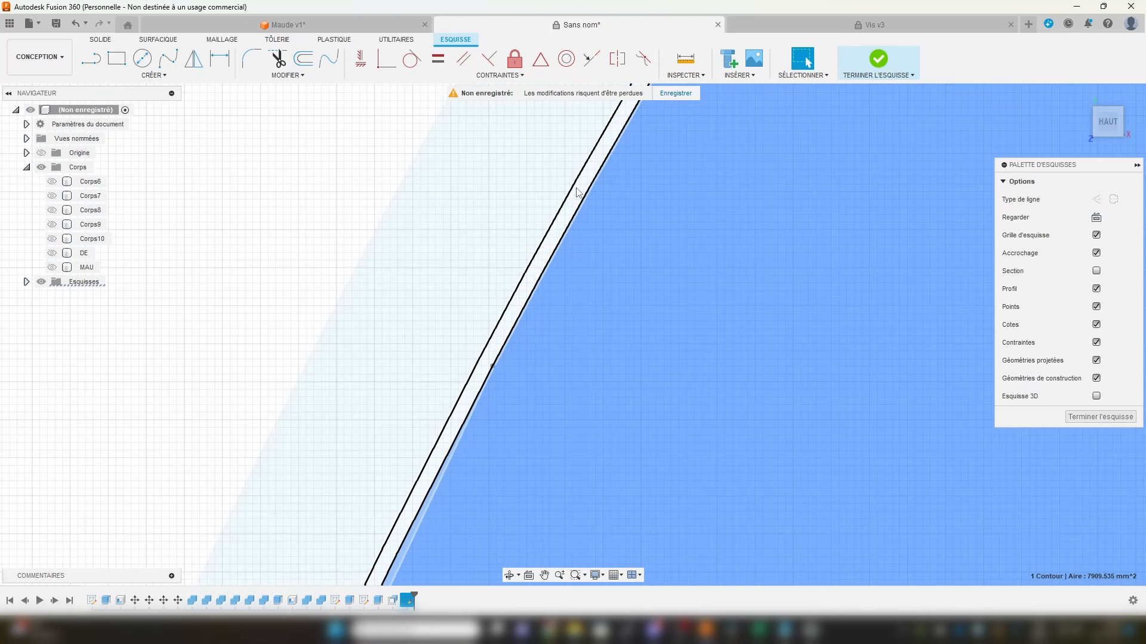
scroll(710, 245, "down", 5)
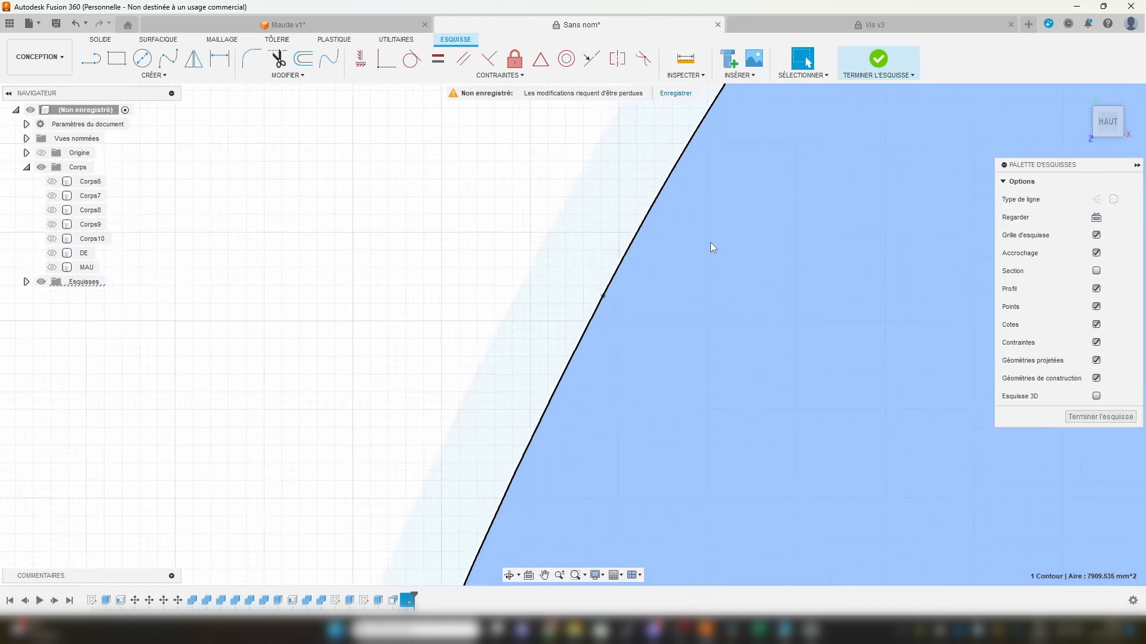
Step: Offset the outer outline of the first a inward by 0.2 mm
mouse_move(760, 330)
middle_mouse_down()
mouse_move(551, 253)
mouse_move(556, 234)
middle_mouse_up()
scroll(552, 254, "down", 4)
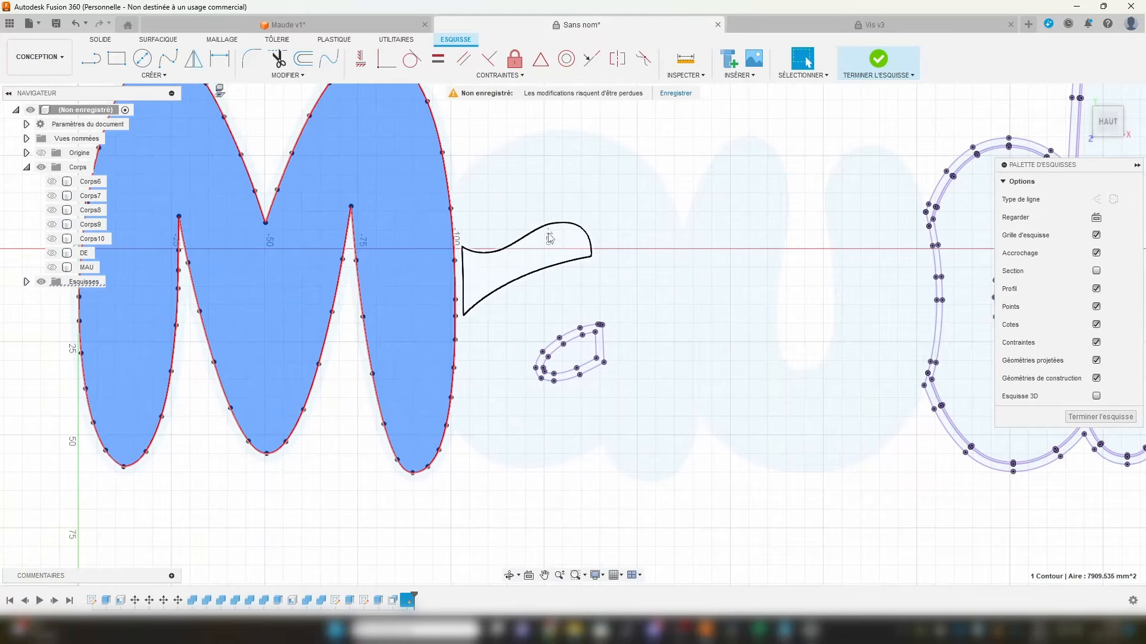
scroll(560, 231, "up", 5)
double_click(539, 201)
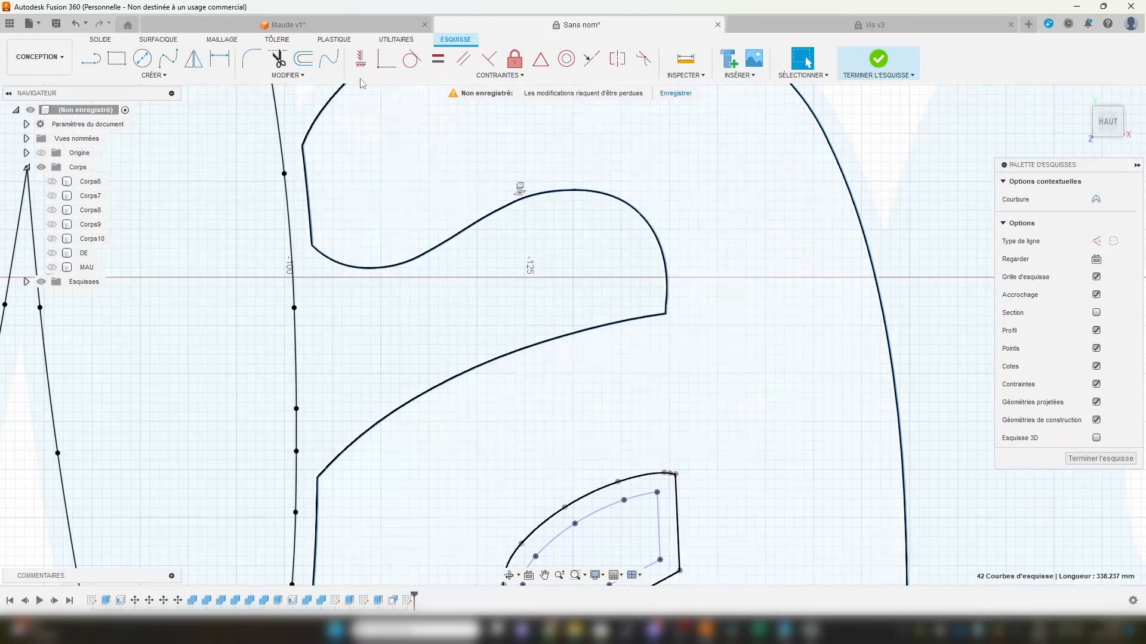
left_click(304, 59)
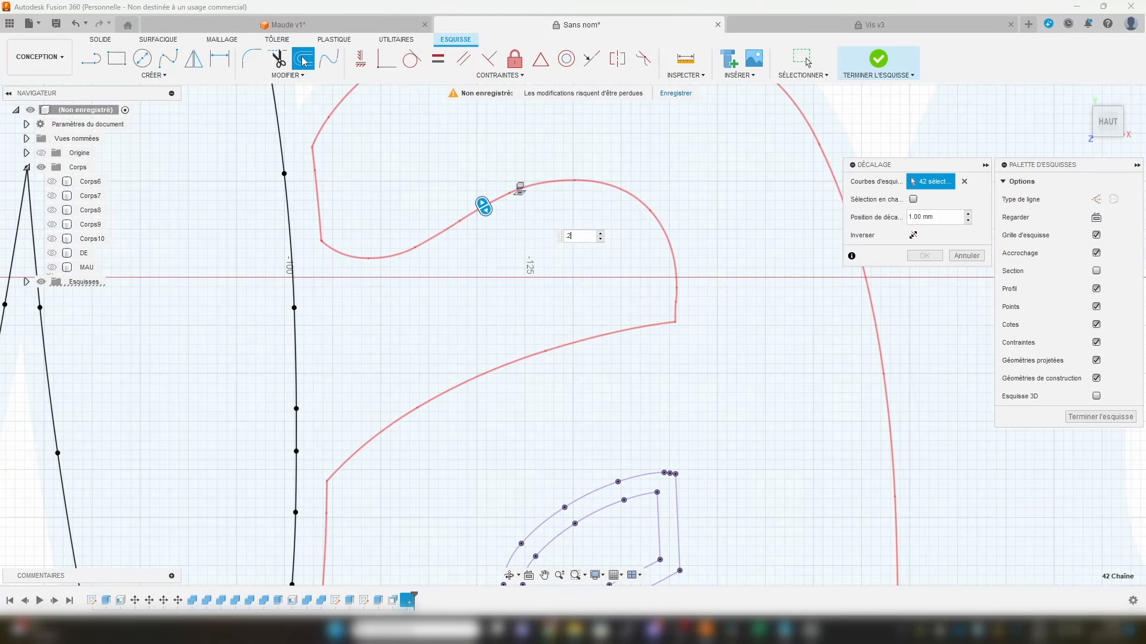
type("2")
key("Return")
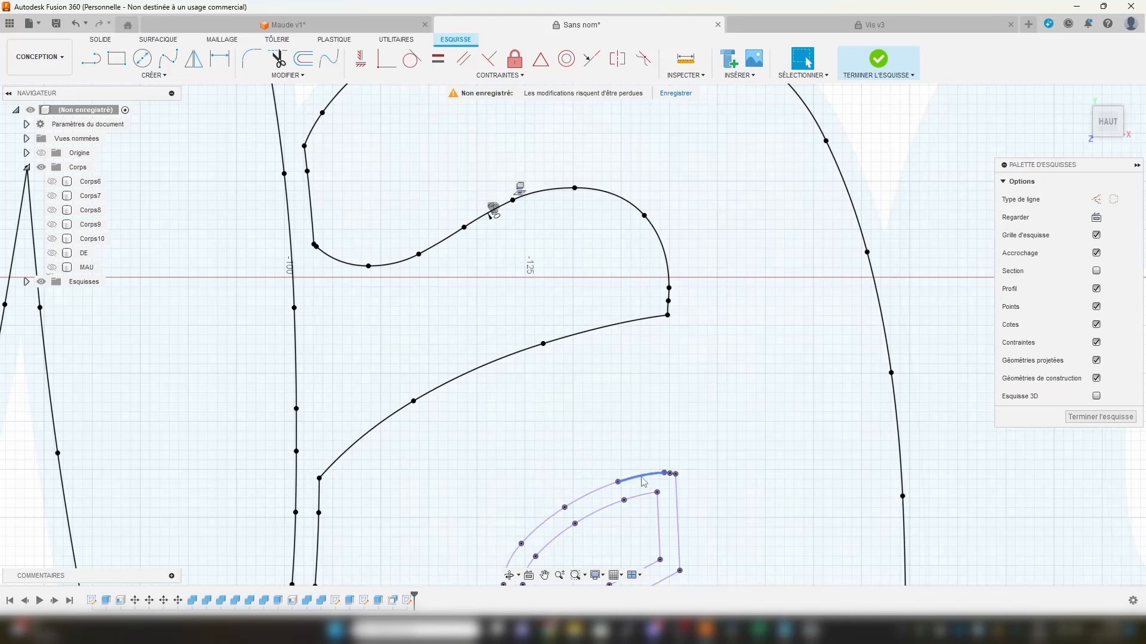
Step: Offset the larger contour around the a's inner hole outward by 0.2 mm into the letter
double_click(644, 482)
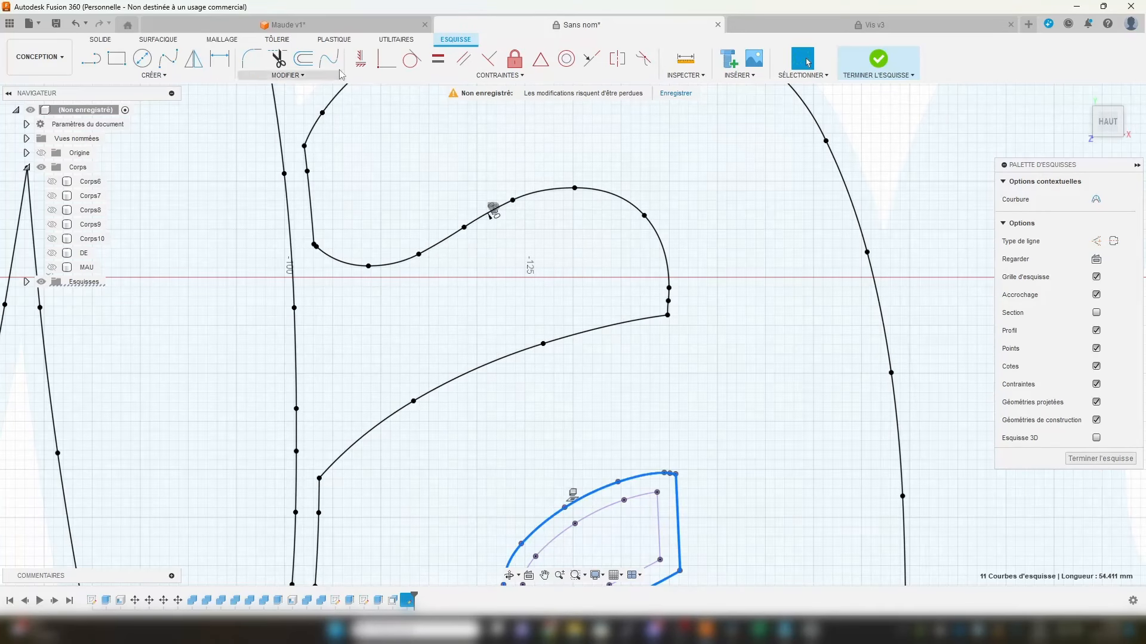
left_click(303, 58)
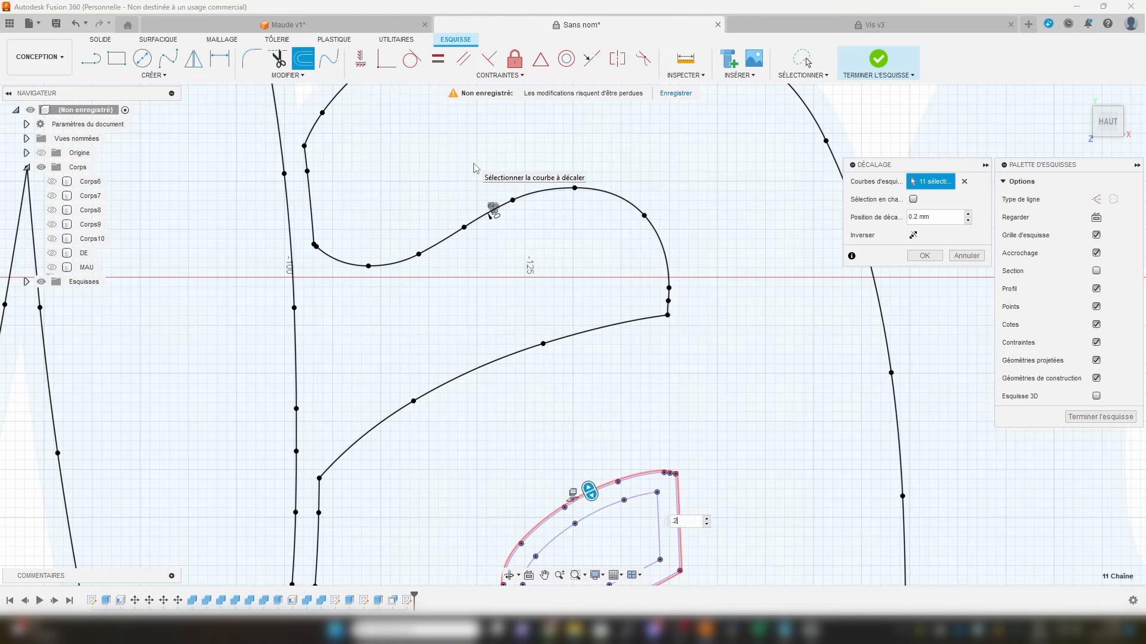
key("Escape")
Step: Offset the outline of the letter u inward by 0.2 mm
scroll(712, 374, "down", 3)
middle_click_drag(792, 364, 491, 263)
scroll(533, 250, "up", 3)
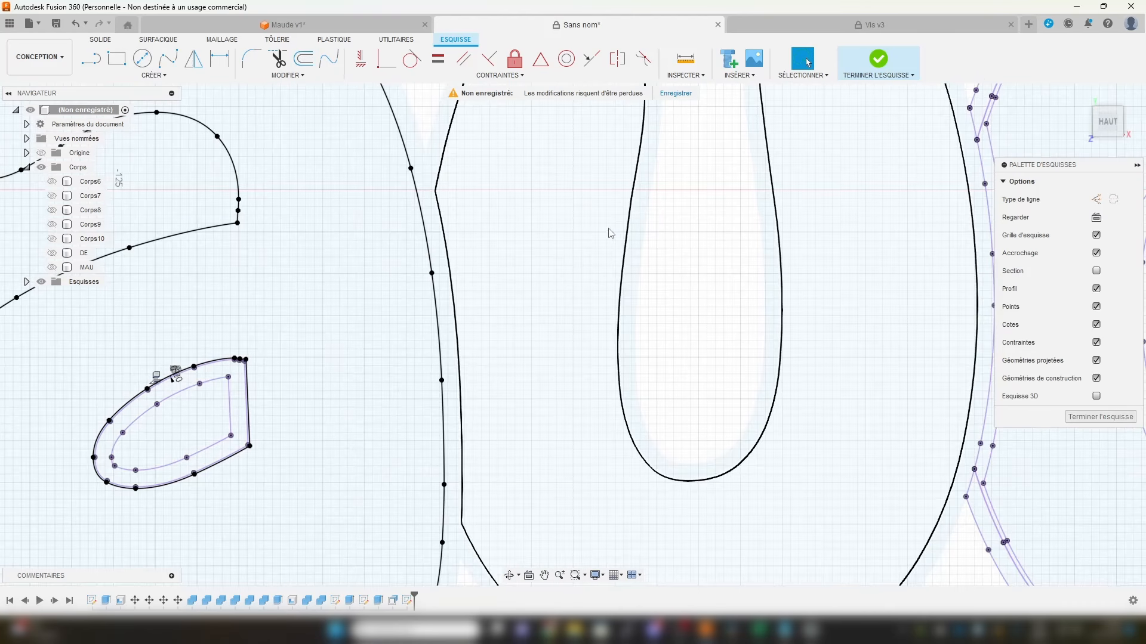
double_click(625, 234)
key("o")
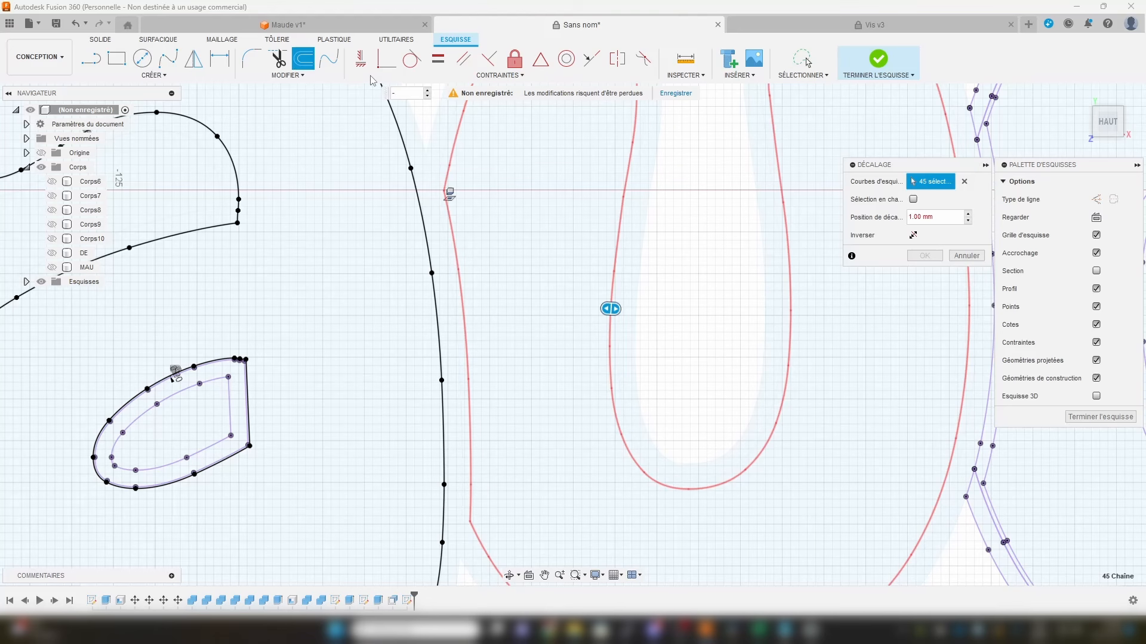
key("Return")
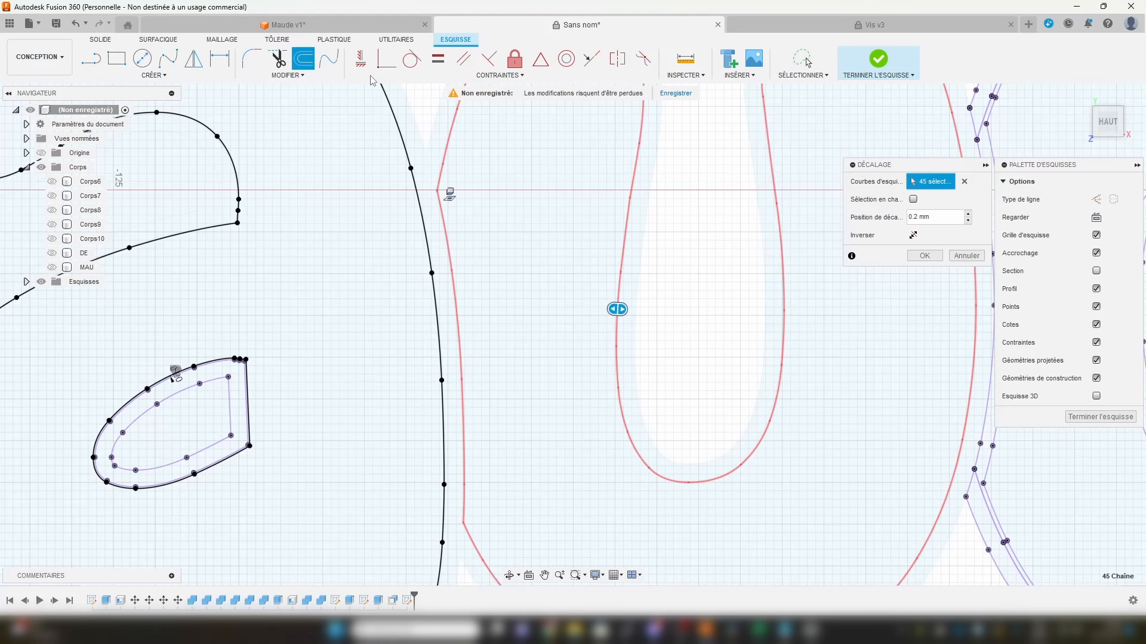
Step: Offset the middle contour around the letter d inward by 0.2 mm
middle_click_drag(825, 327, 164, 442)
scroll(345, 199, "up", 4)
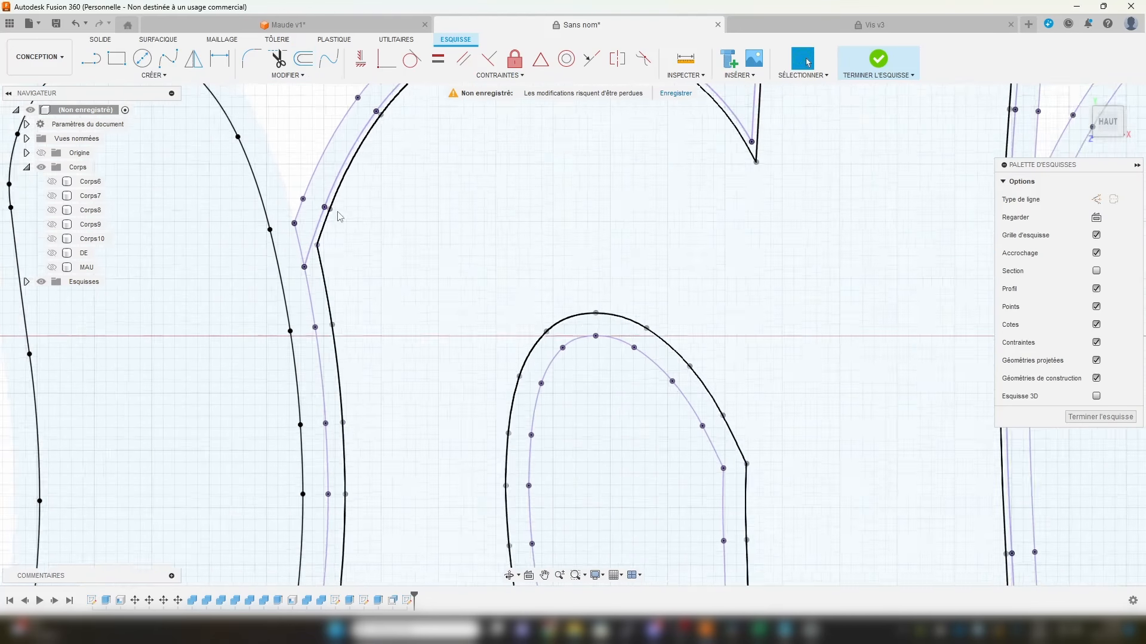
double_click(312, 234)
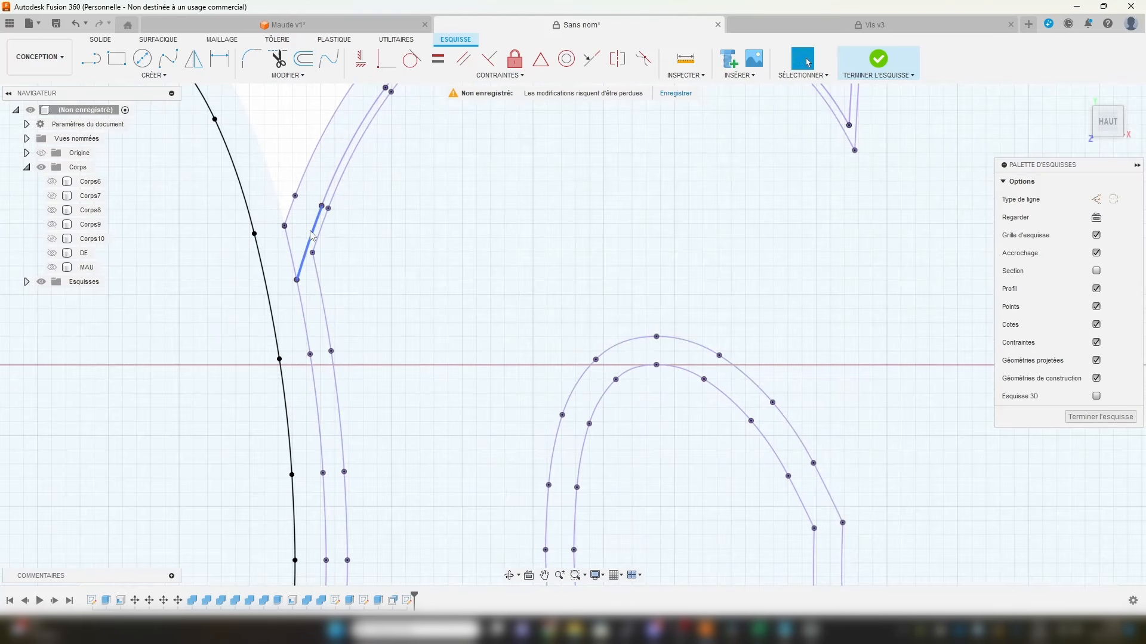
left_click(303, 58)
type("-0.2")
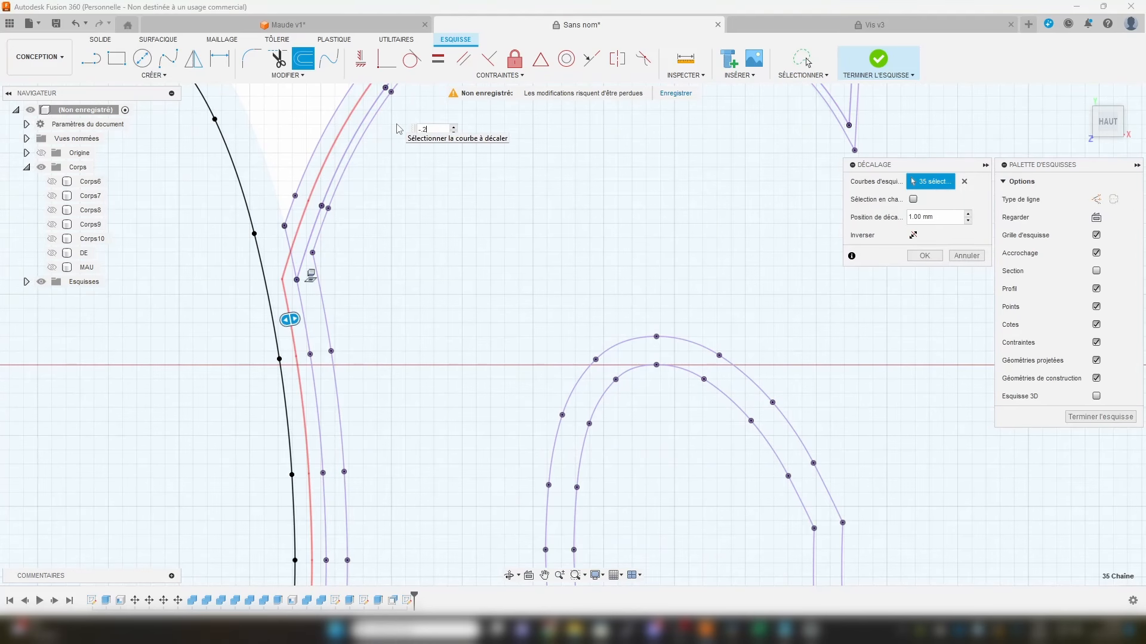
key("Return")
Step: Delete the innermost of the contours running around the letter d
scroll(456, 137, "up", 2)
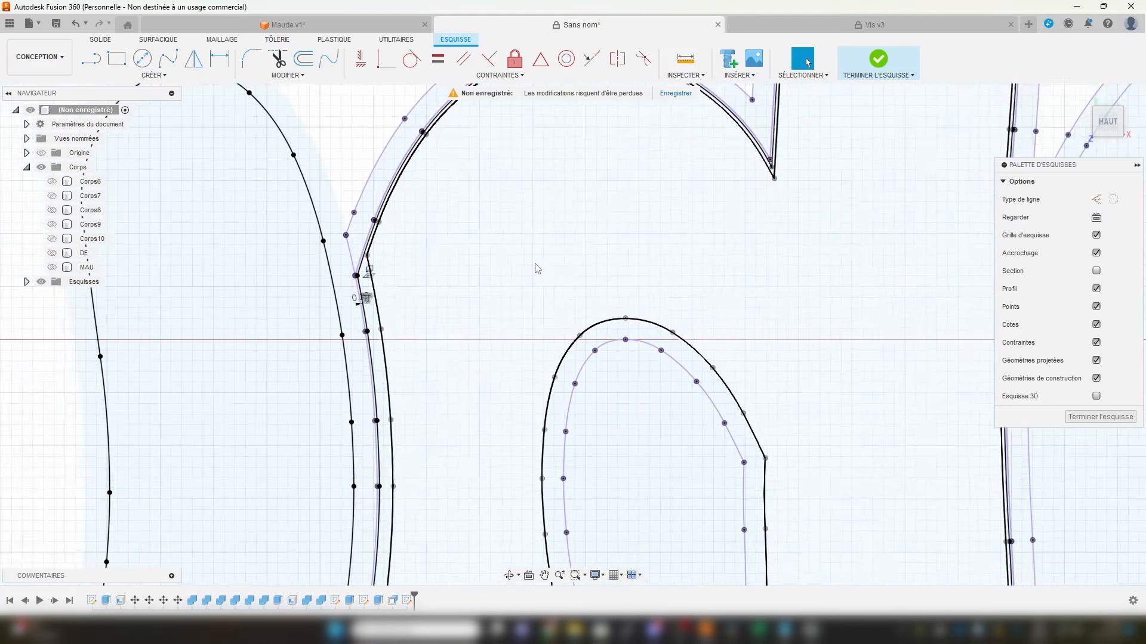
double_click(321, 313)
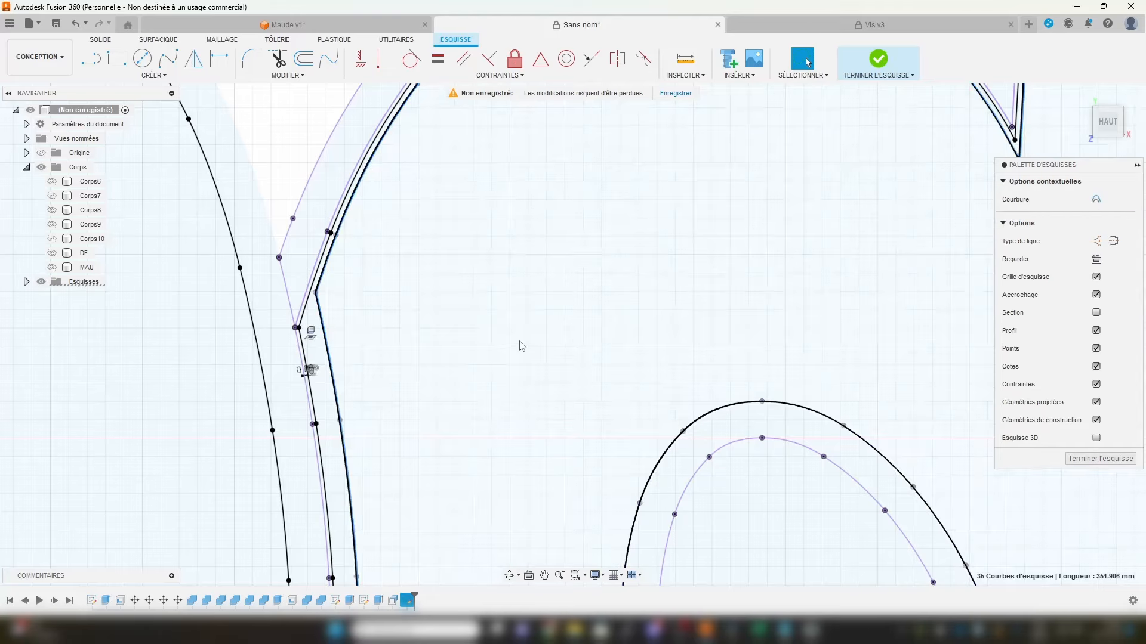
scroll(521, 342, "down", 4)
middle_click_drag(670, 331, 647, 268)
key("Delete")
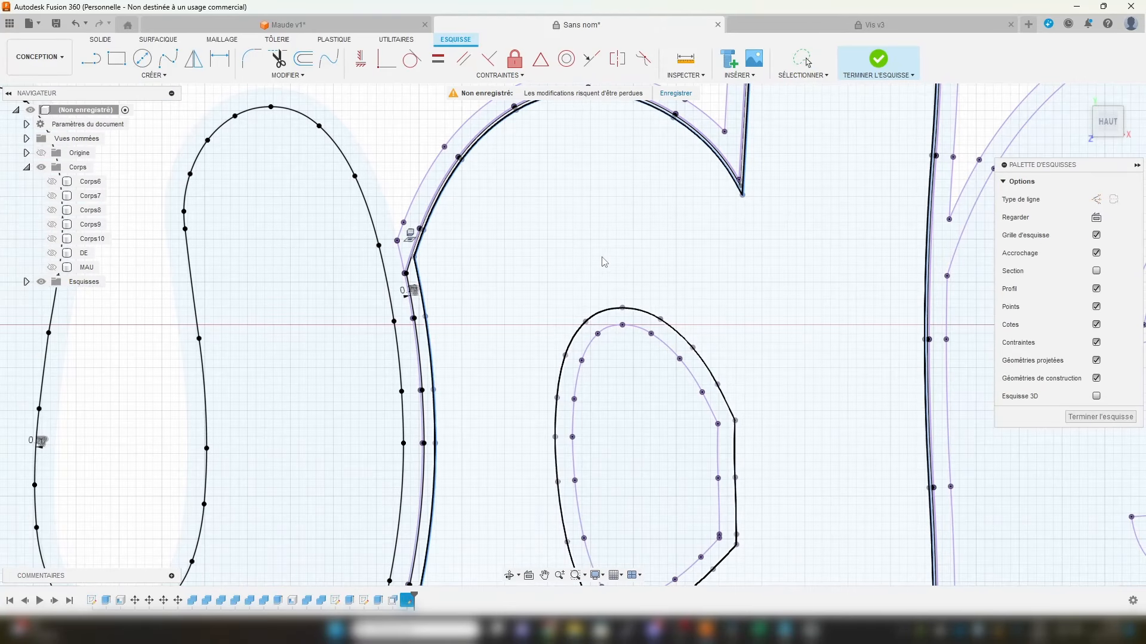
Step: Offset the larger contour around the d's inner hole outward by 0.2 mm into the letter
scroll(593, 268, "up", 4)
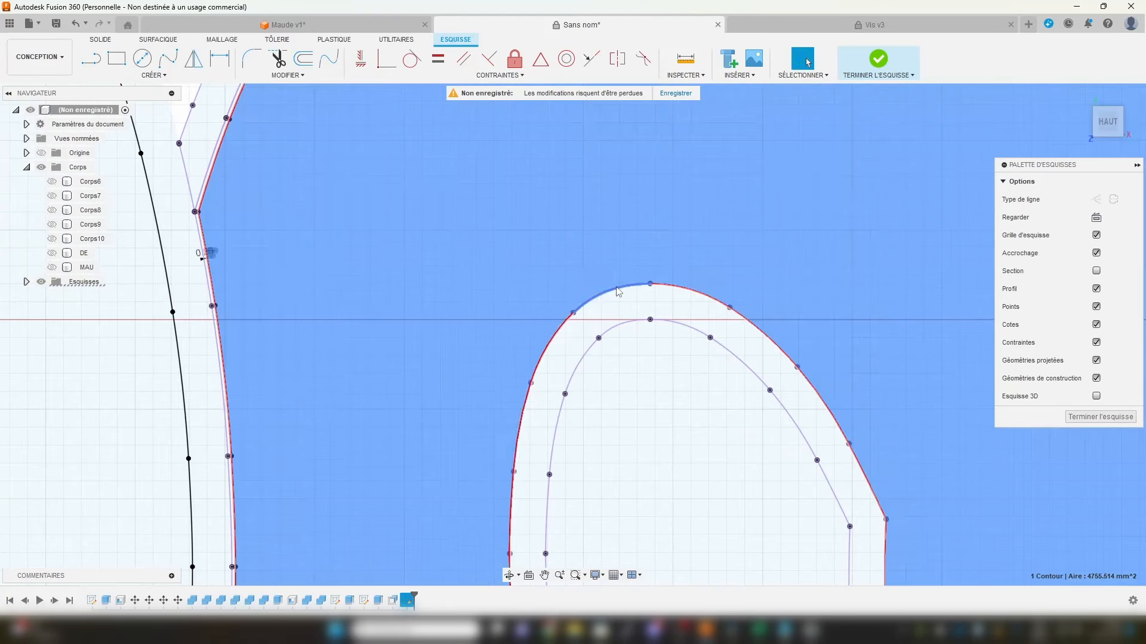
double_click(618, 287)
left_click(303, 57)
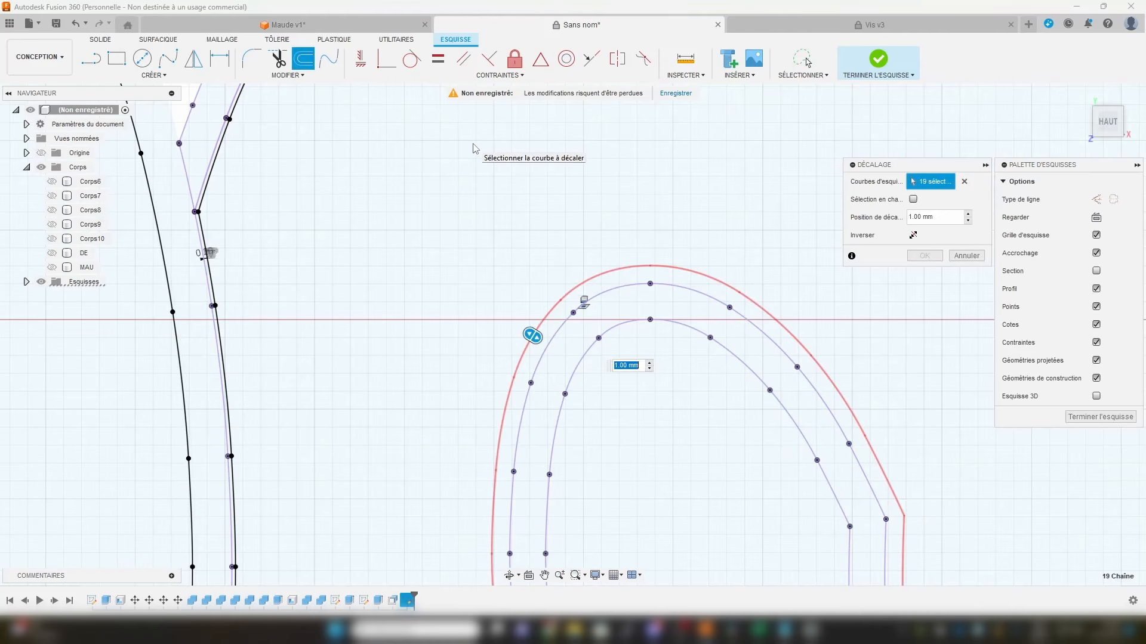
key("Return")
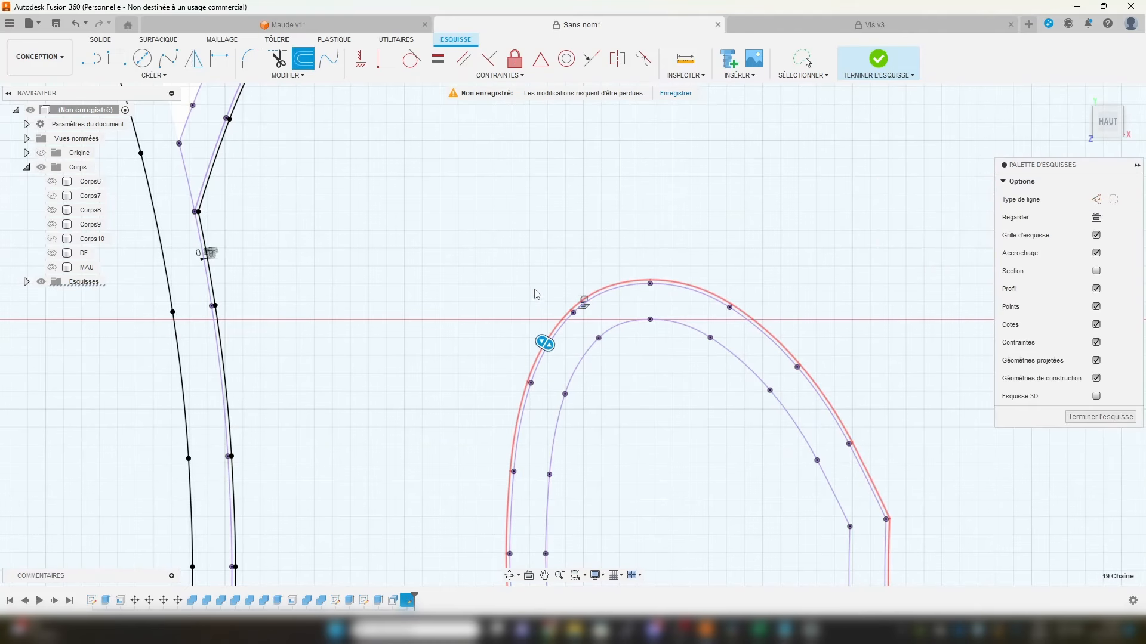
Step: Offset the inner of the two outlines around the letter e inward by 0.2 mm
scroll(597, 322, "down", 5)
middle_click_drag(768, 332, 335, 277)
scroll(466, 167, "up", 4)
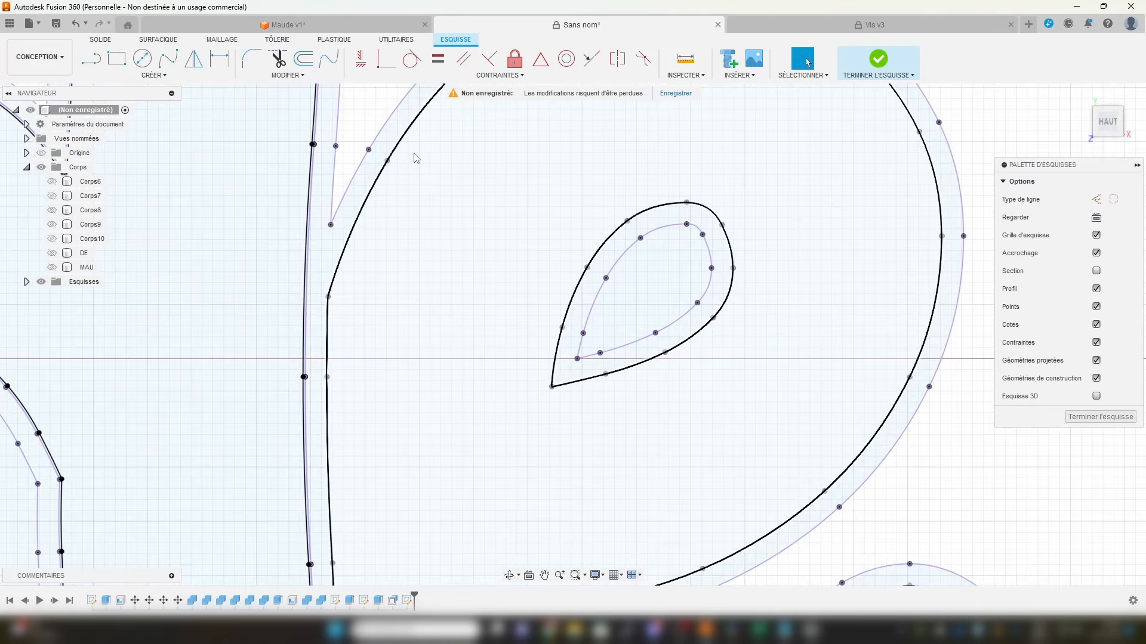
double_click(412, 139)
left_click(303, 58)
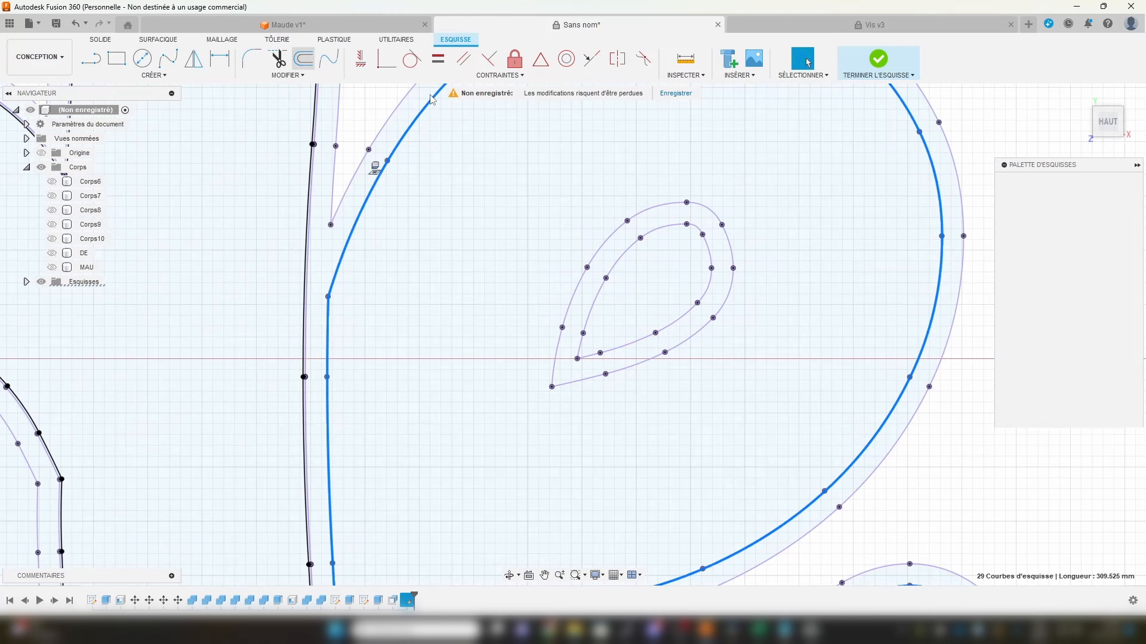
key("Return")
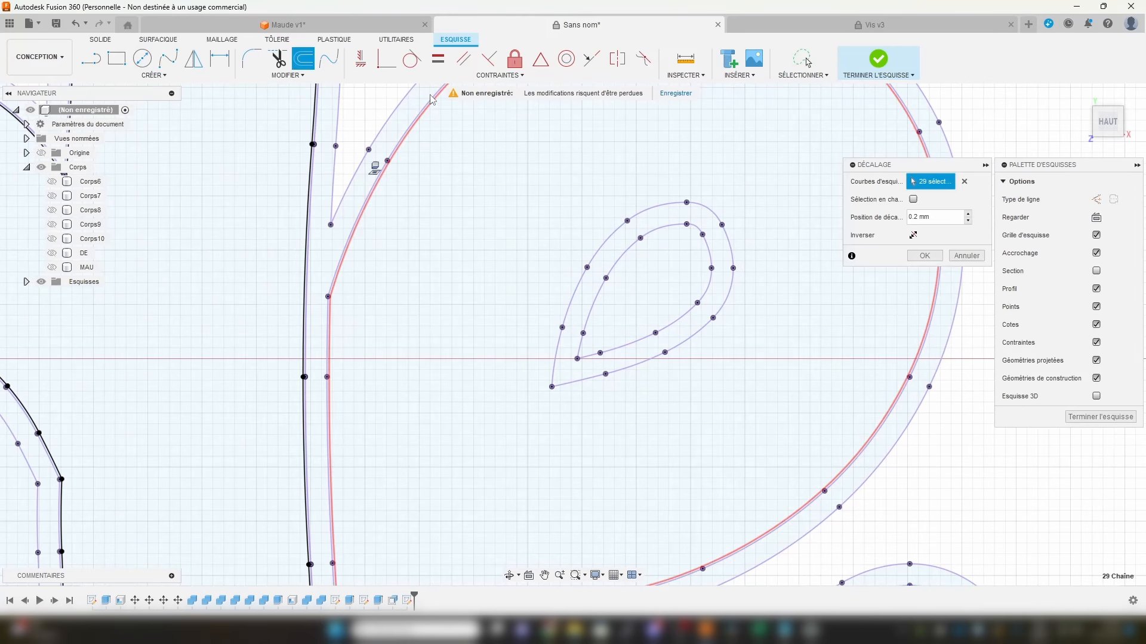
Step: Offset the larger contour around the e's inner hole outward by 0.2 mm into the letter
left_click(646, 213)
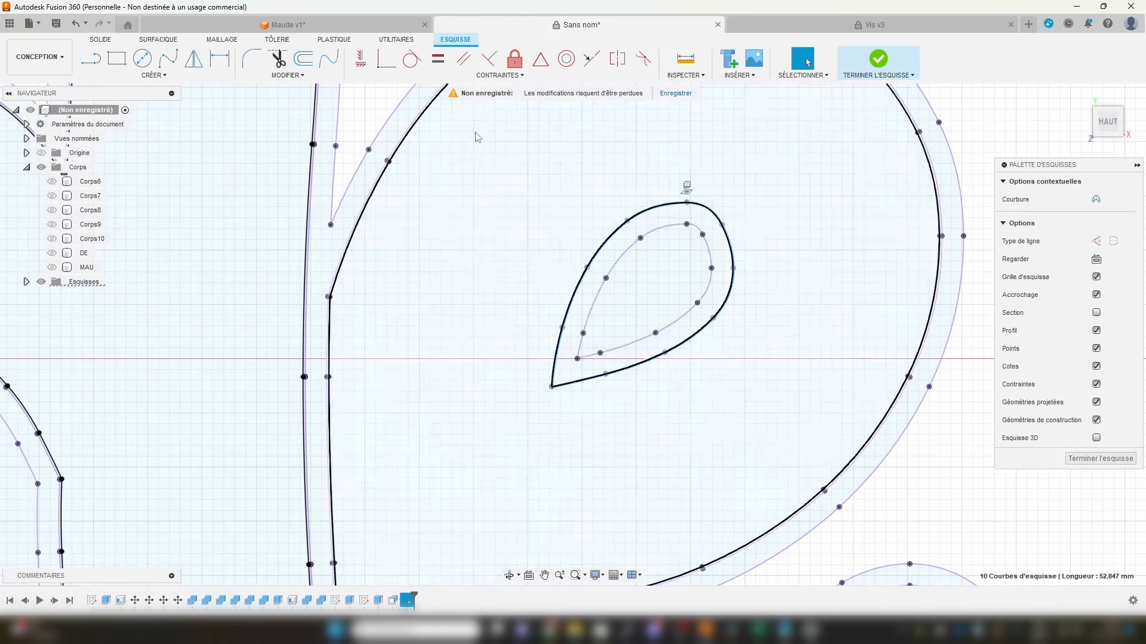
double_click(636, 210)
left_click(309, 64)
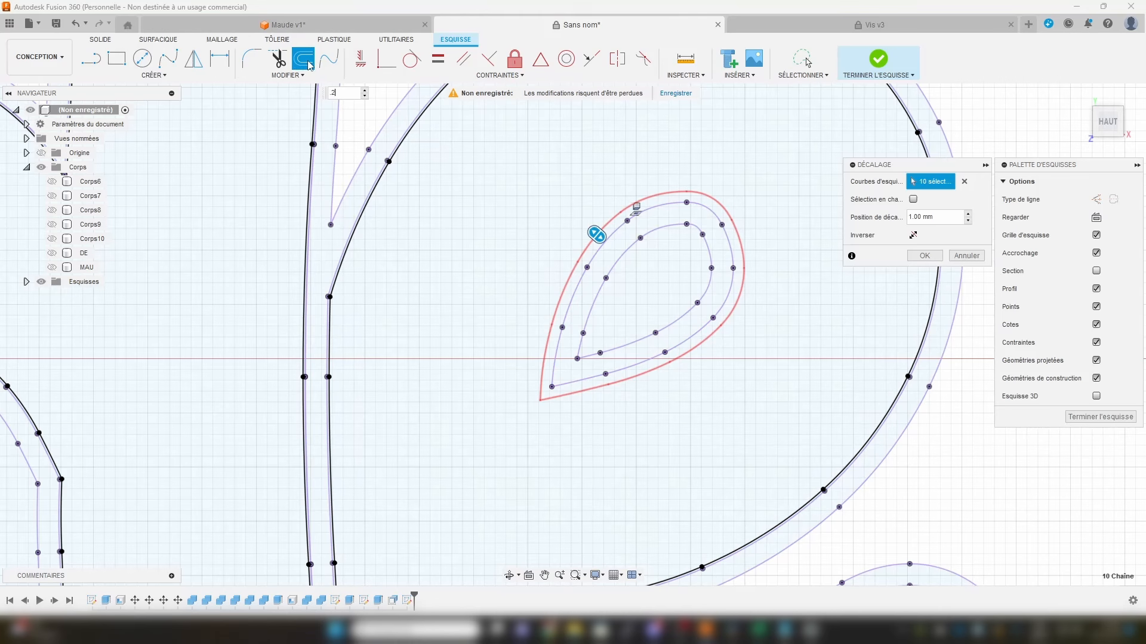
type(".2")
key("Return")
Step: Finish the sketch containing the 0.2 mm clearance contours of the letters
scroll(369, 224, "down", 5)
middle_click_drag(370, 224, 726, 279)
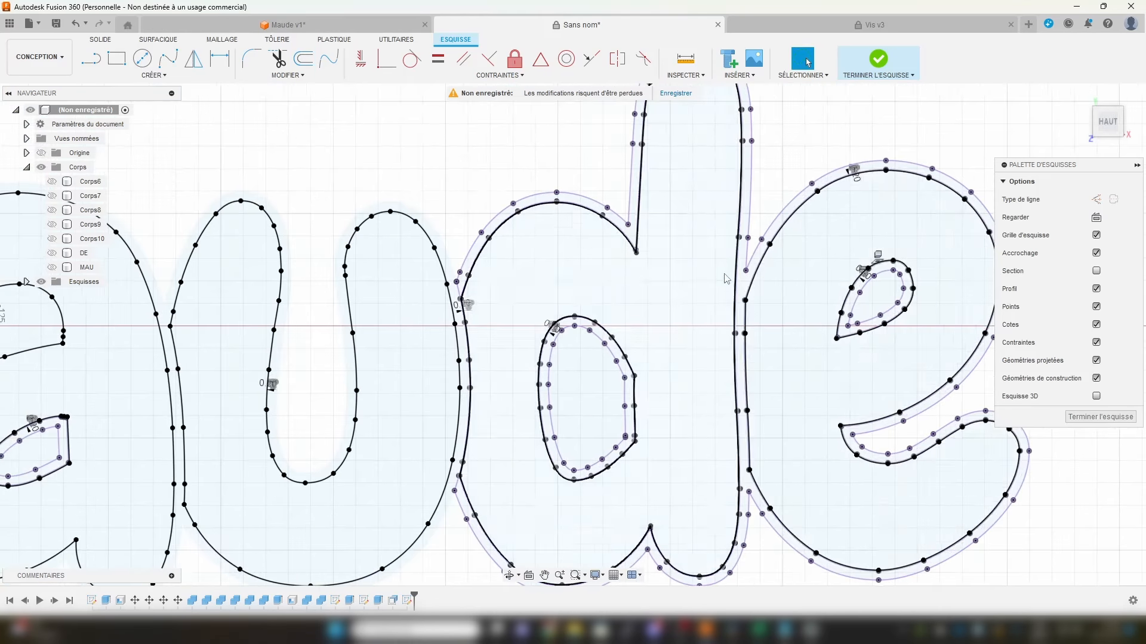
scroll(726, 279, "down", 3)
scroll(675, 153, "up", 2)
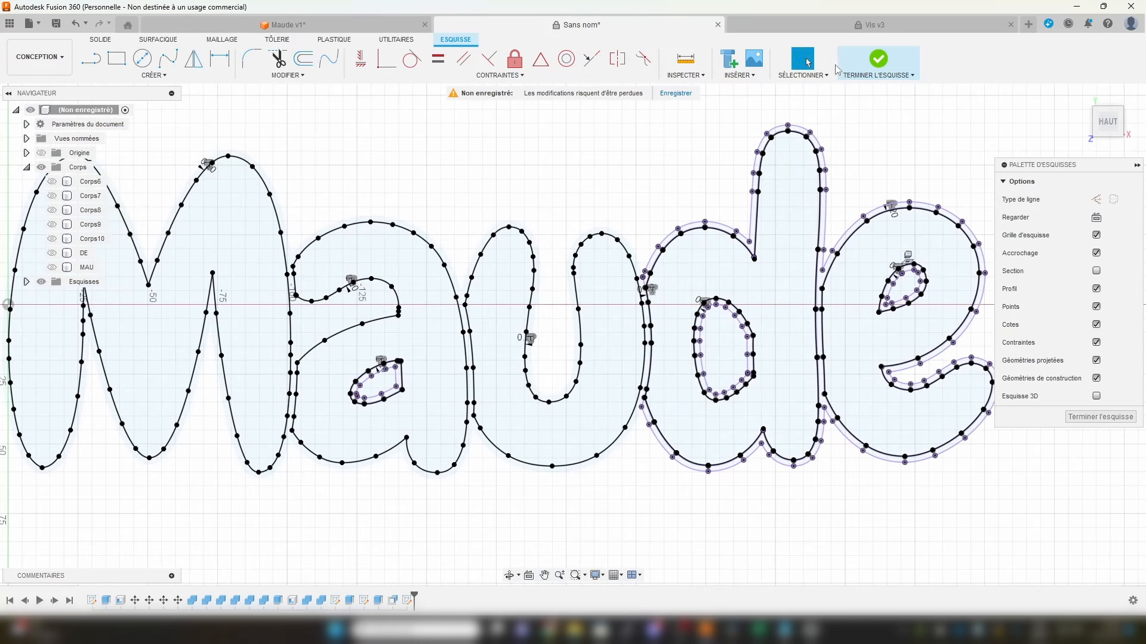
left_click(877, 60)
Step: Select the inner profiles of all five letters, M, a, u, d and e, for an extrusion
middle_click_drag(574, 215, 694, 207)
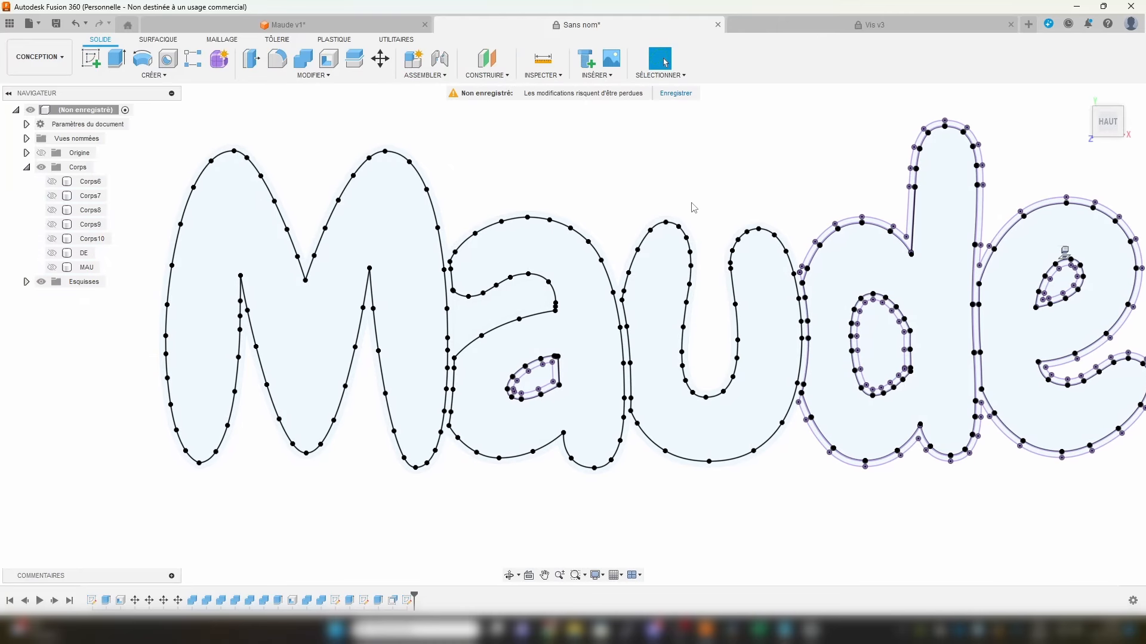
left_click(417, 218)
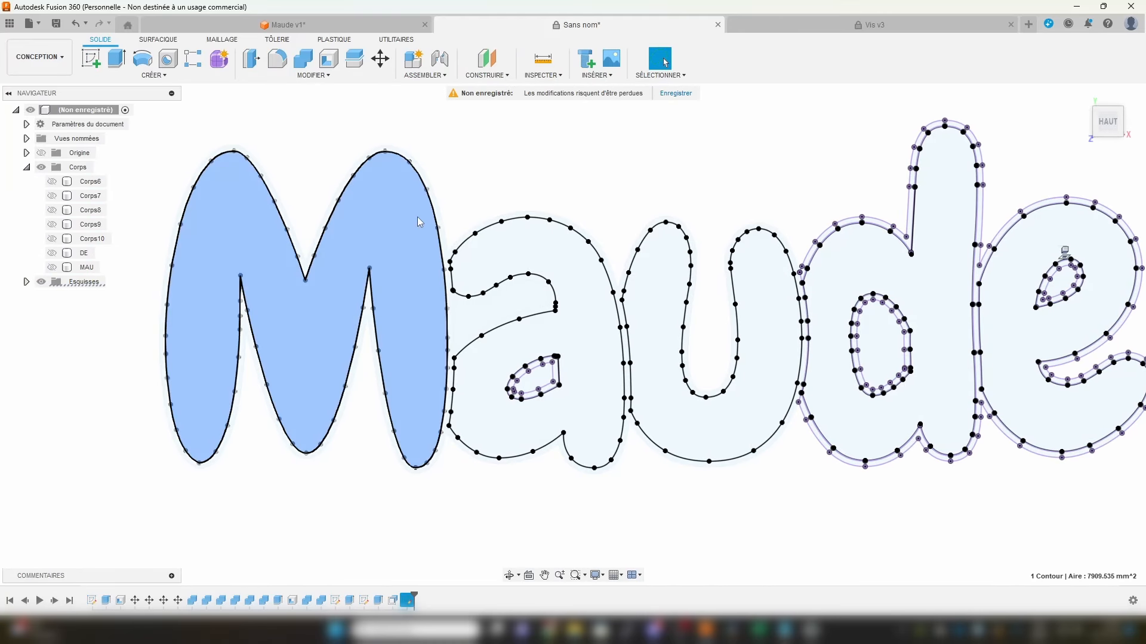
key("e")
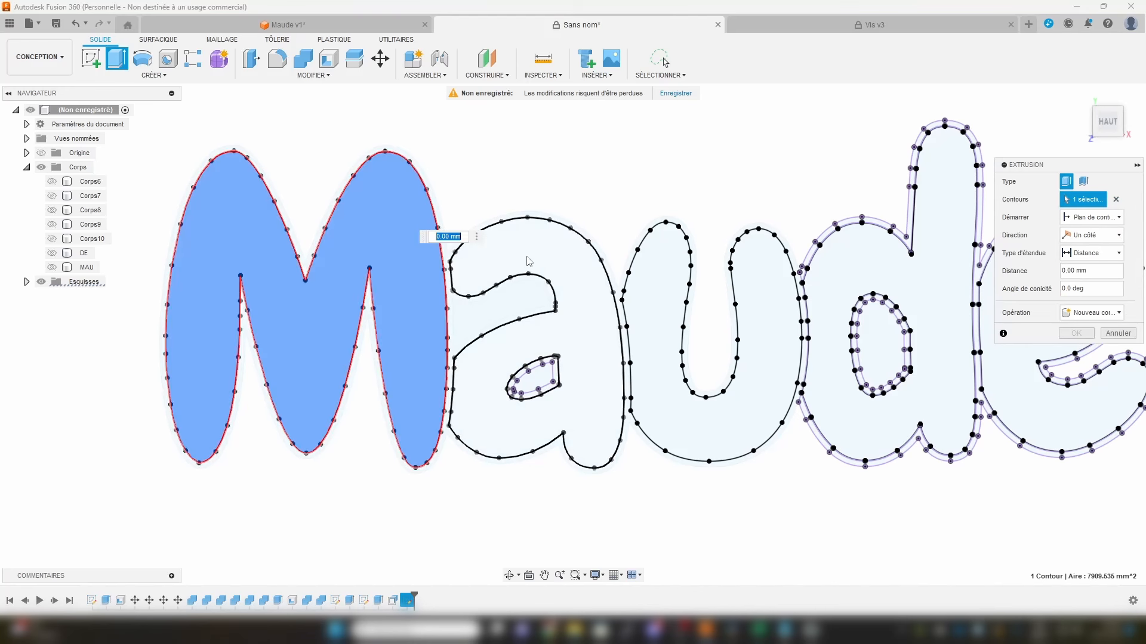
left_click(525, 256)
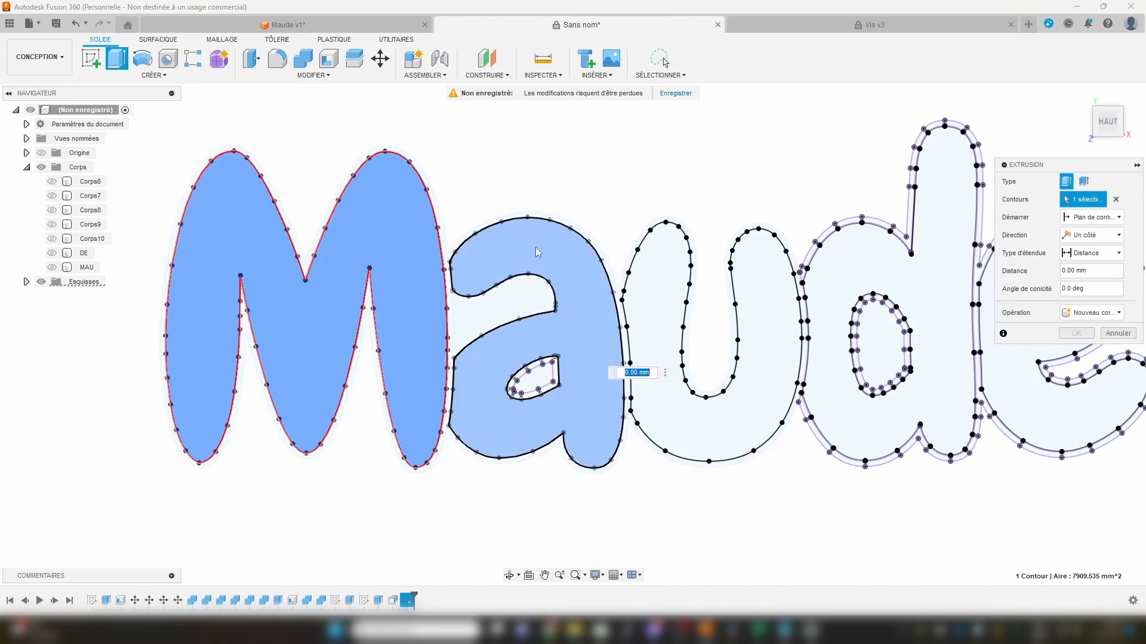
left_click(662, 287)
left_click(857, 260)
left_click(1026, 413)
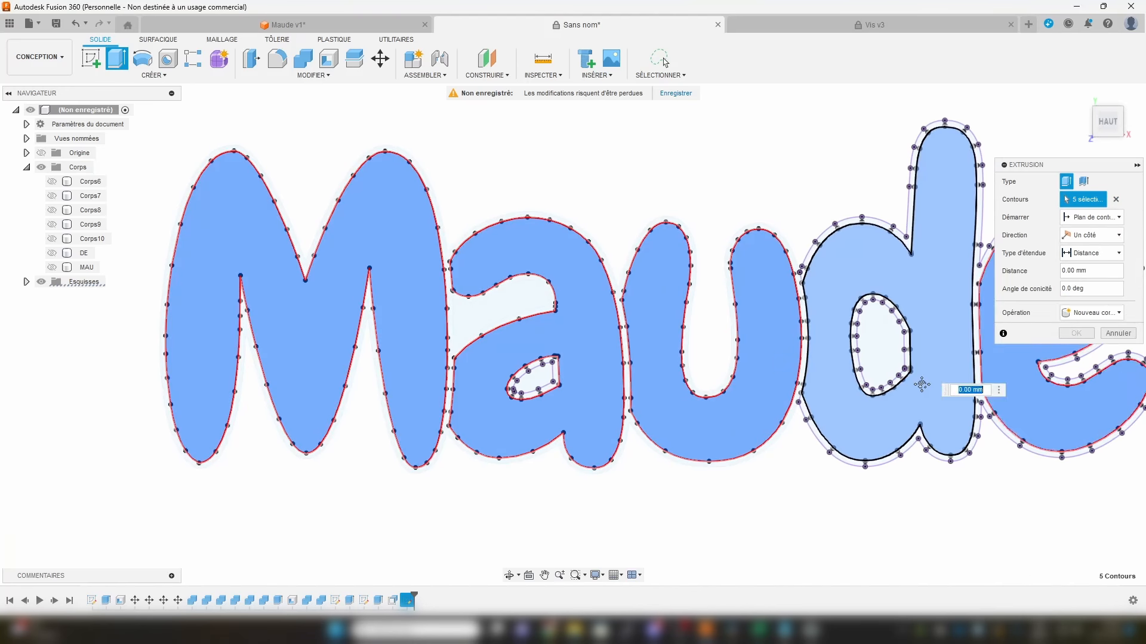
Step: Show the DE and MAU housing bodies while the letter profiles are being extruded
middle_click_drag(922, 413, 725, 292)
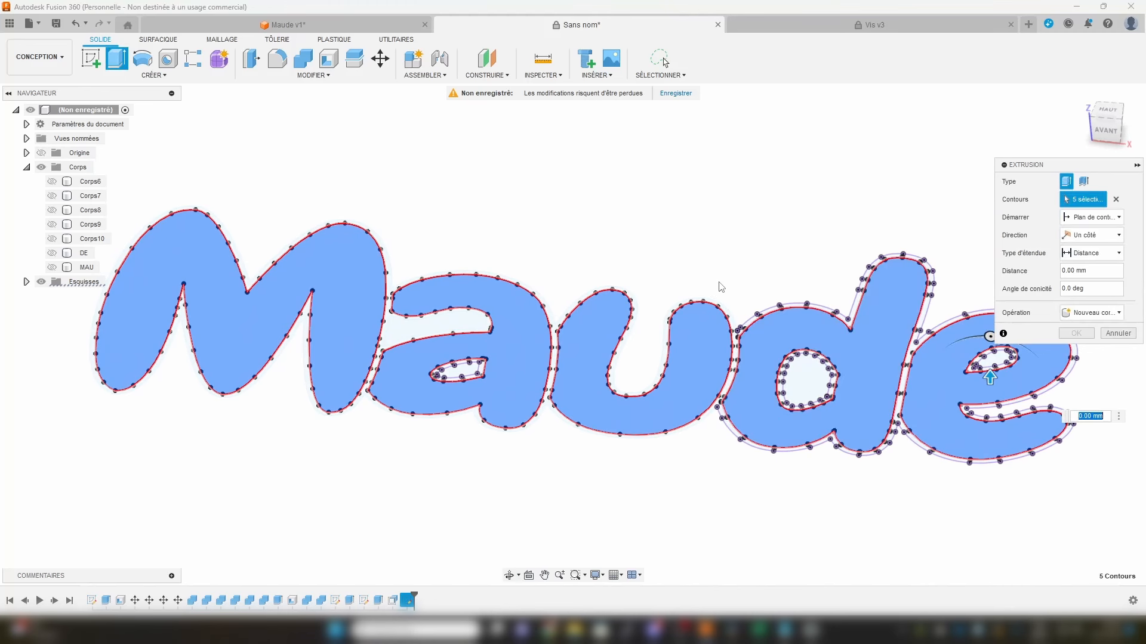
left_click(52, 253)
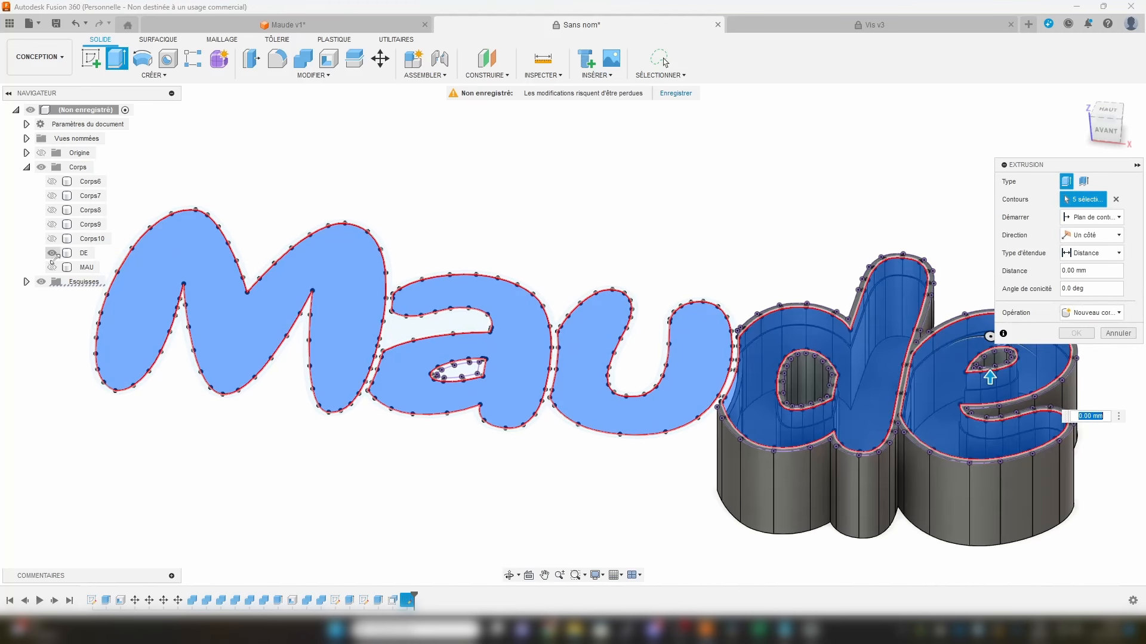
left_click(52, 267)
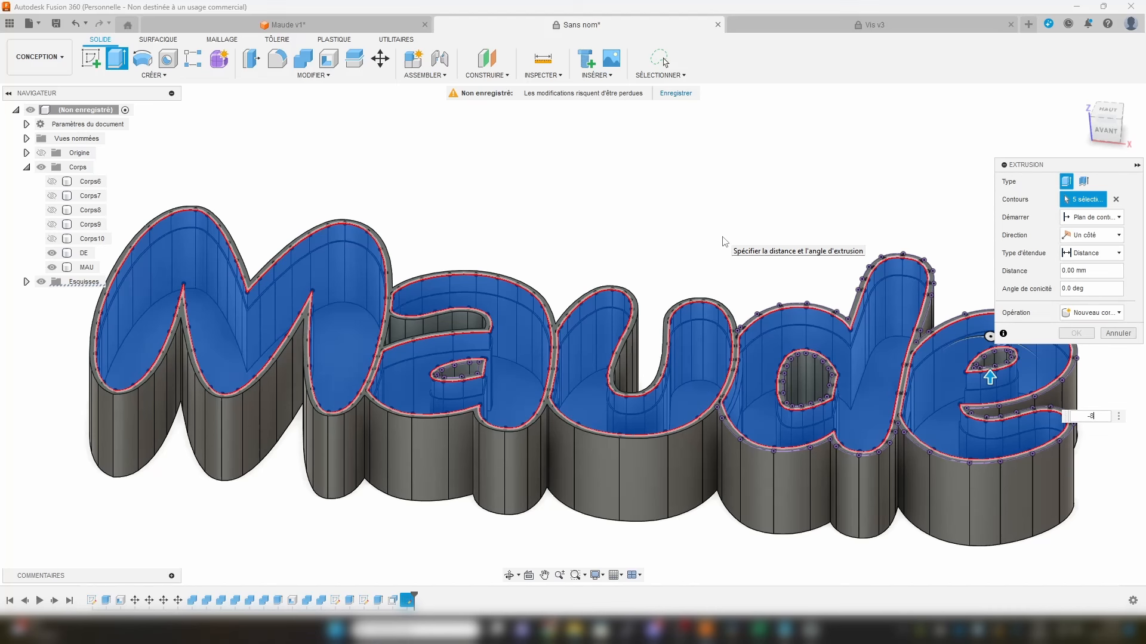
Step: Extrude the five letter profiles by -8 mm into the housings as new bodies
key("Return")
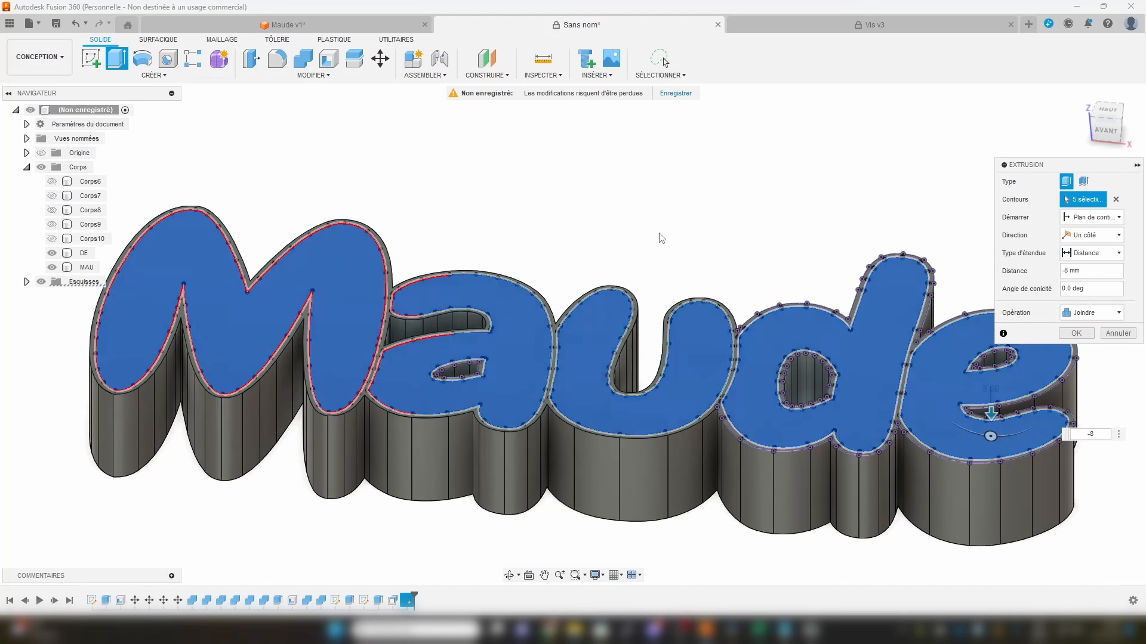
left_click(1092, 313)
left_click(1090, 364)
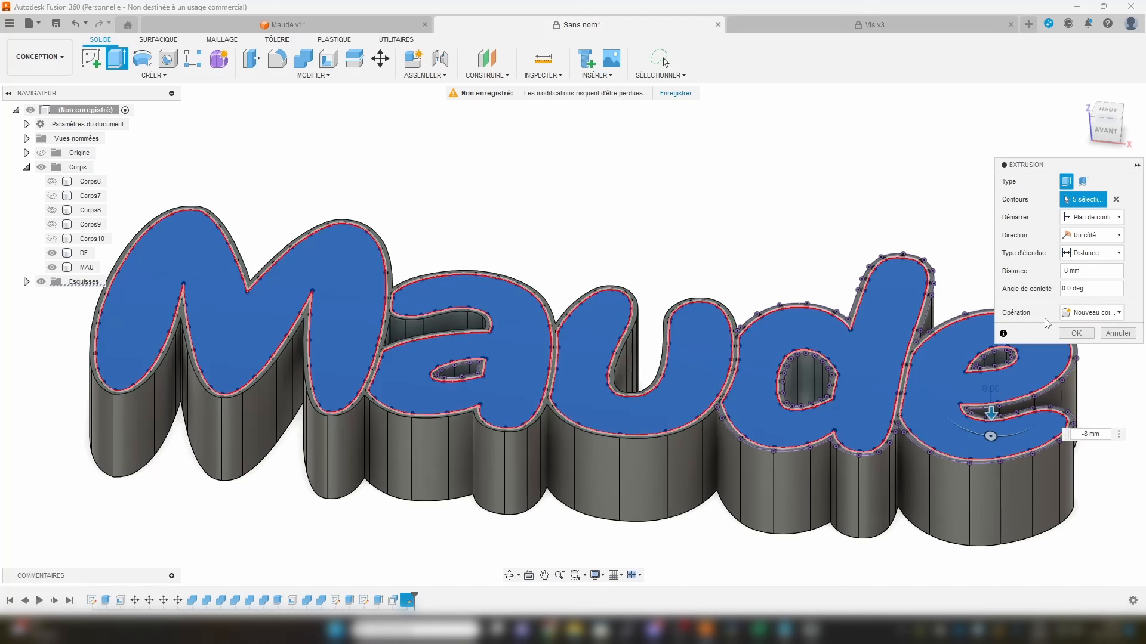
left_click(1077, 333)
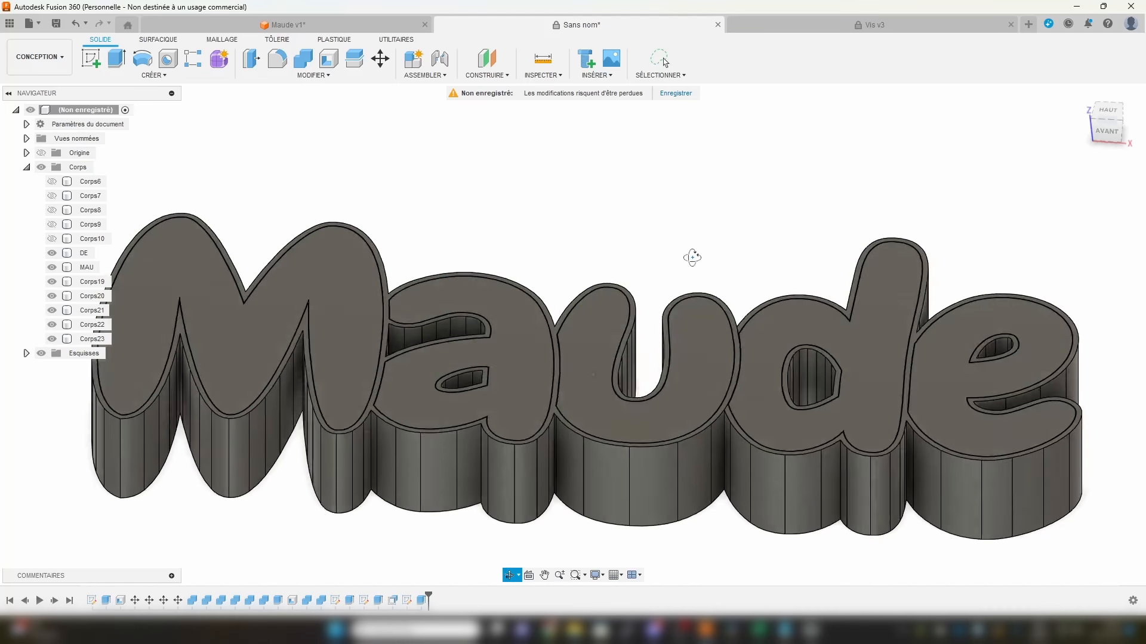
Step: Examine the clearance gap between the letter covers and the housing walls along the M, a, u and d
middle_click_drag(693, 256, 692, 288, "shift")
middle_click_drag(456, 355, 539, 296)
scroll(340, 230, "up", 8)
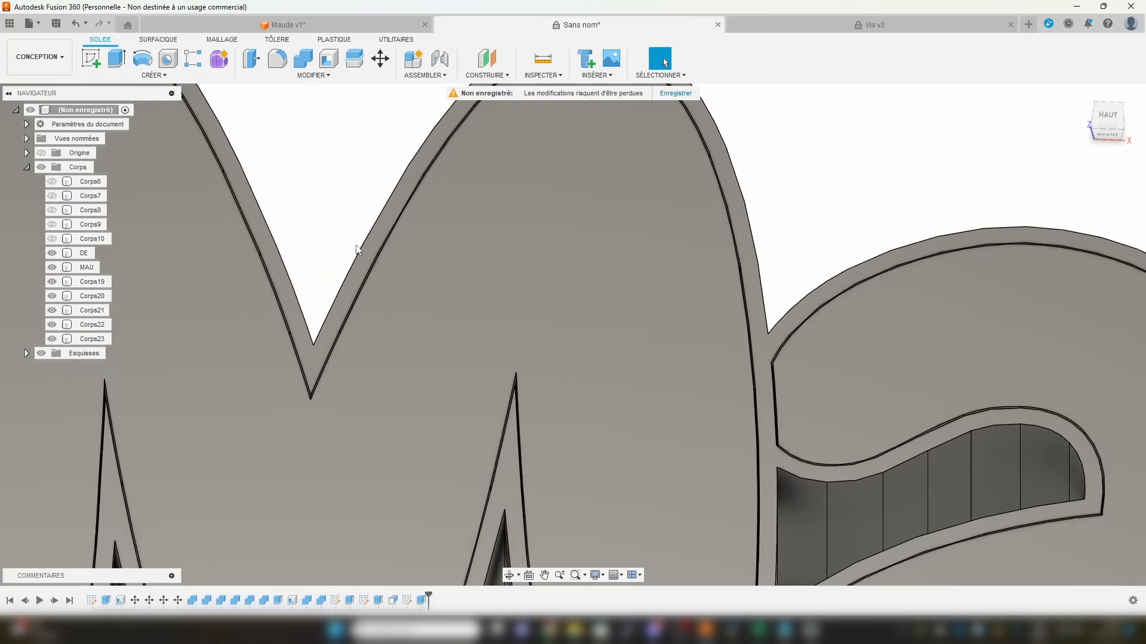
scroll(370, 296, "up", 5)
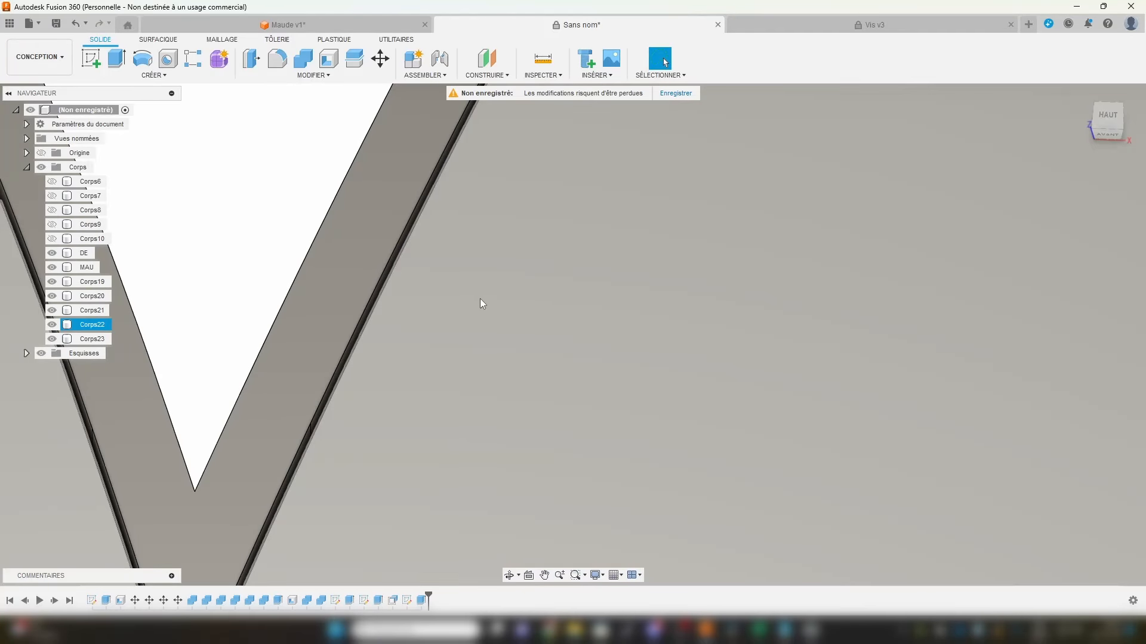
left_click(616, 275)
scroll(389, 172, "down", 10)
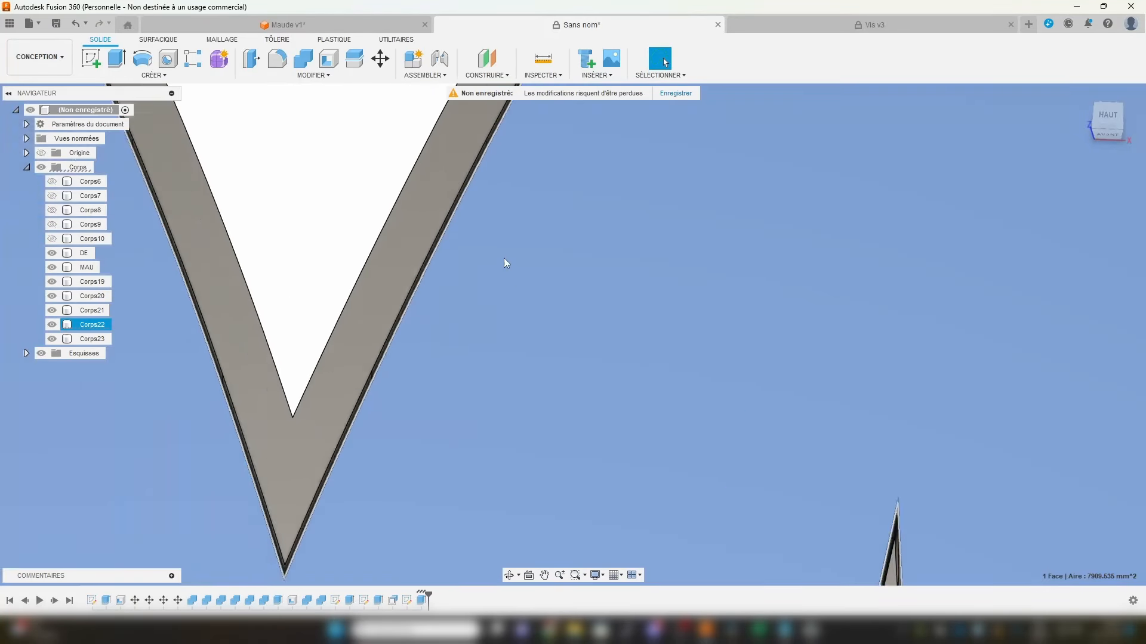
scroll(655, 296, "up", 6)
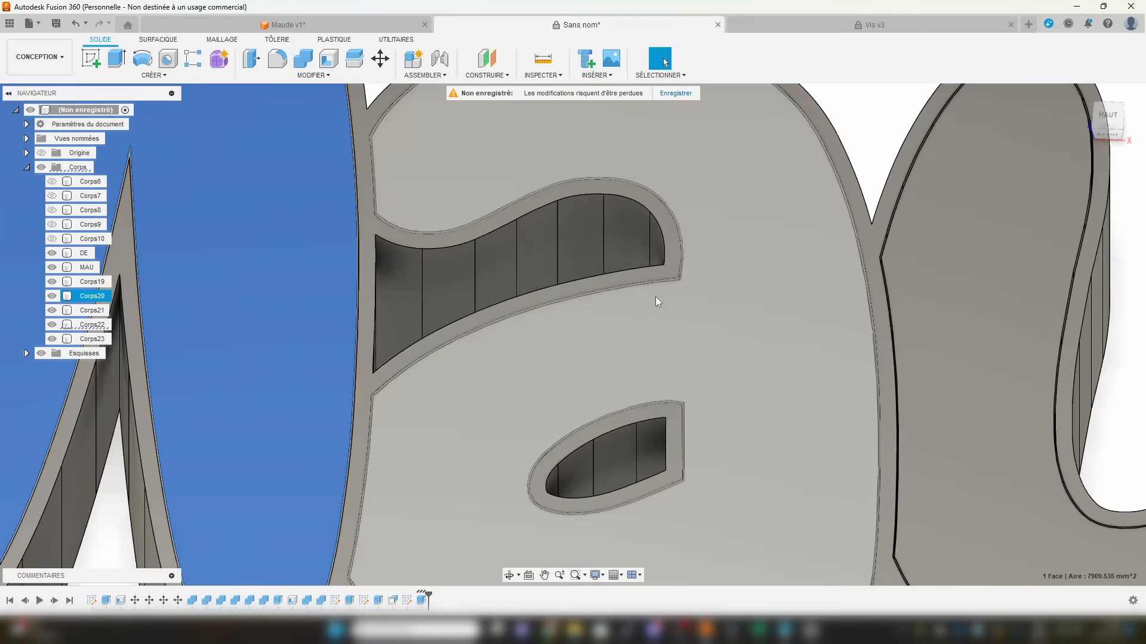
left_click(874, 126)
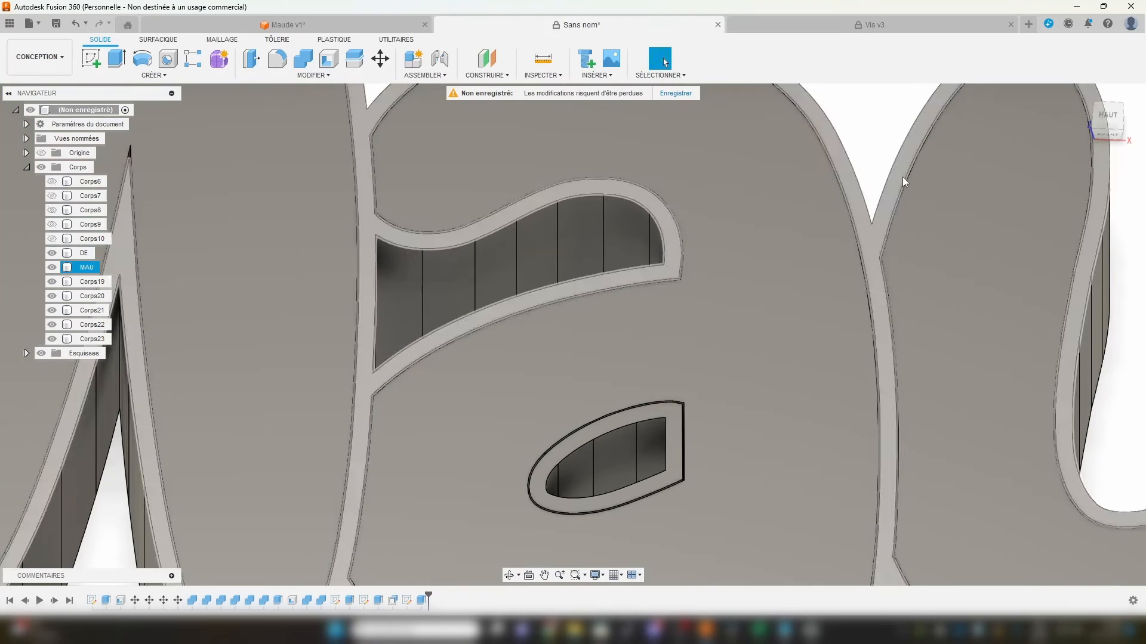
middle_click_drag(1013, 310, 565, 253)
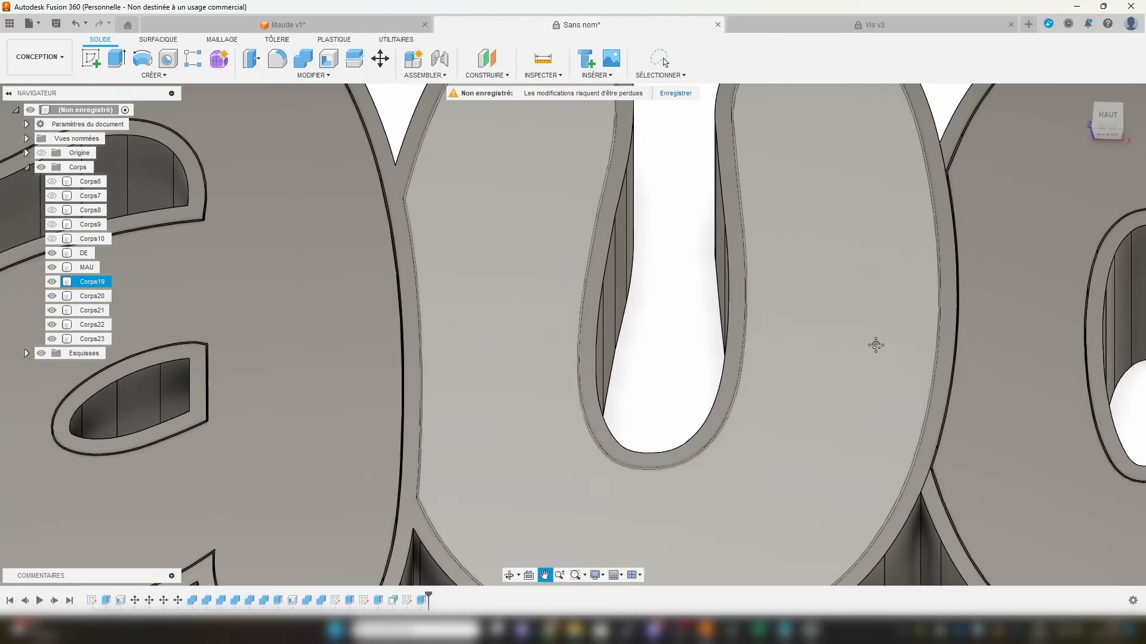
middle_click_drag(875, 342, 480, 406)
scroll(903, 283, "down", 3)
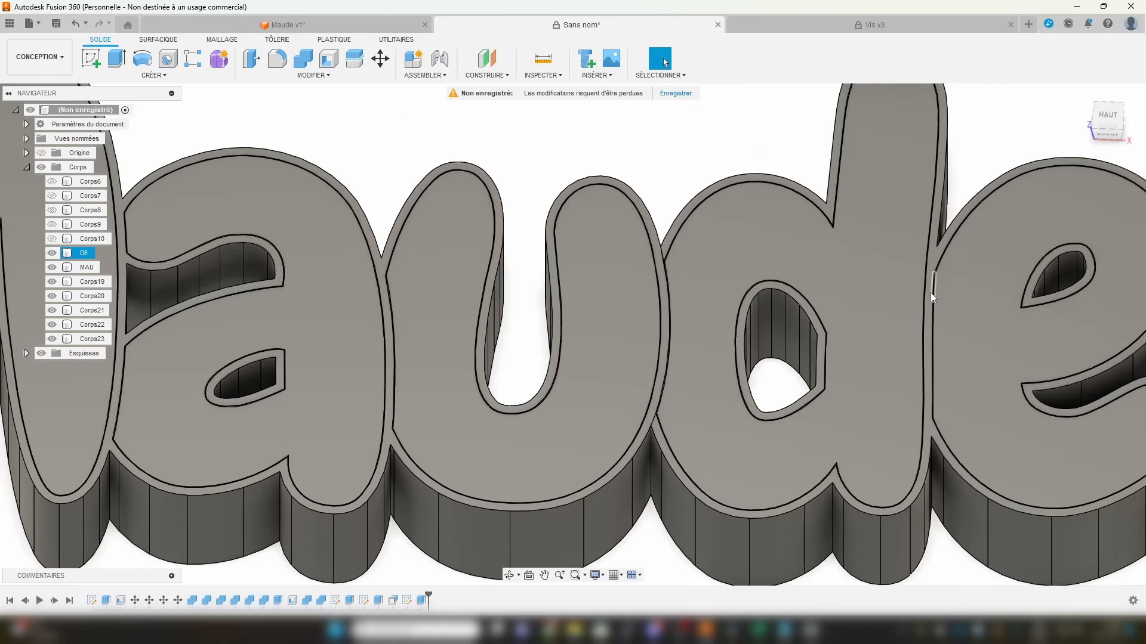
left_click(407, 600)
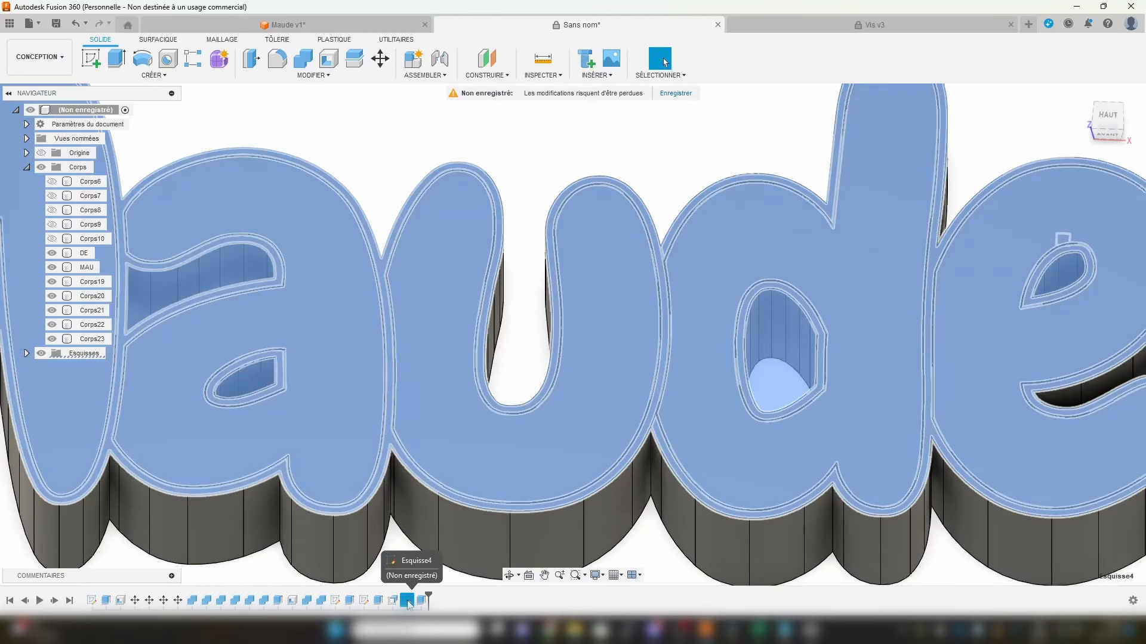
right_click(408, 602)
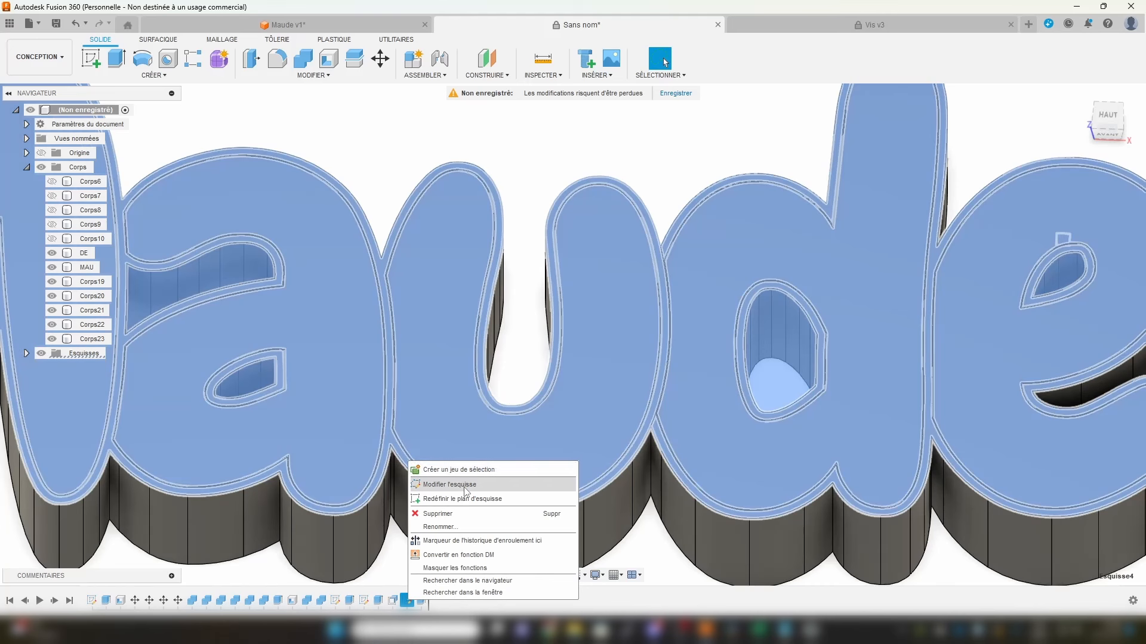
left_click(709, 169)
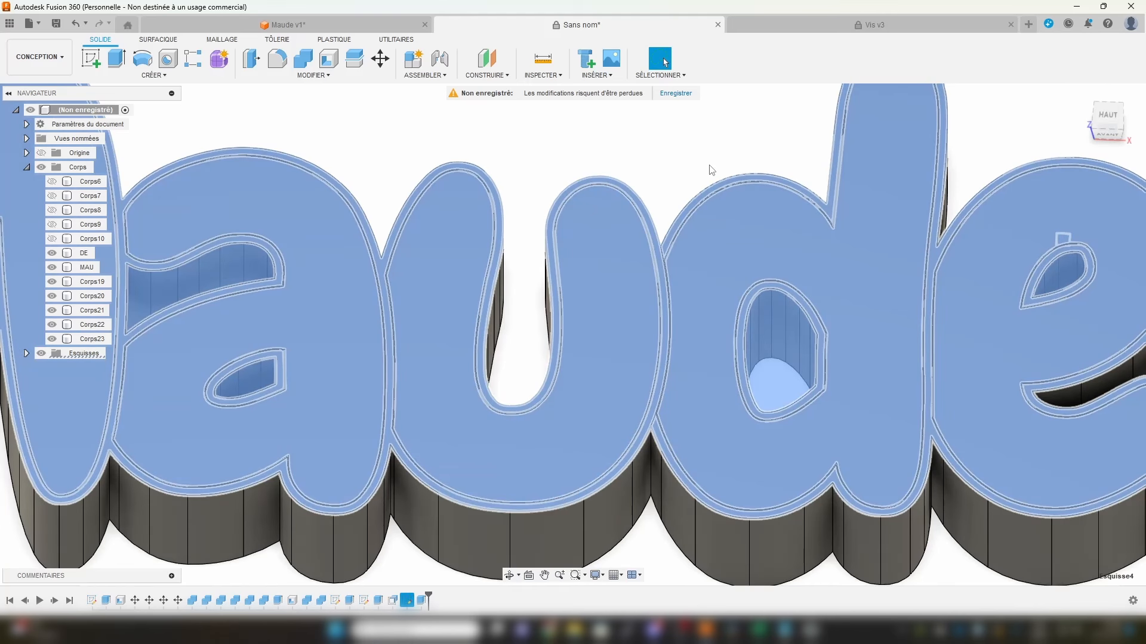
left_click(682, 176)
Step: Shell the five letter covers to a 1 mm inside wall thickness, opening their top faces
scroll(671, 217, "down", 5)
middle_click_drag(672, 226, 710, 268)
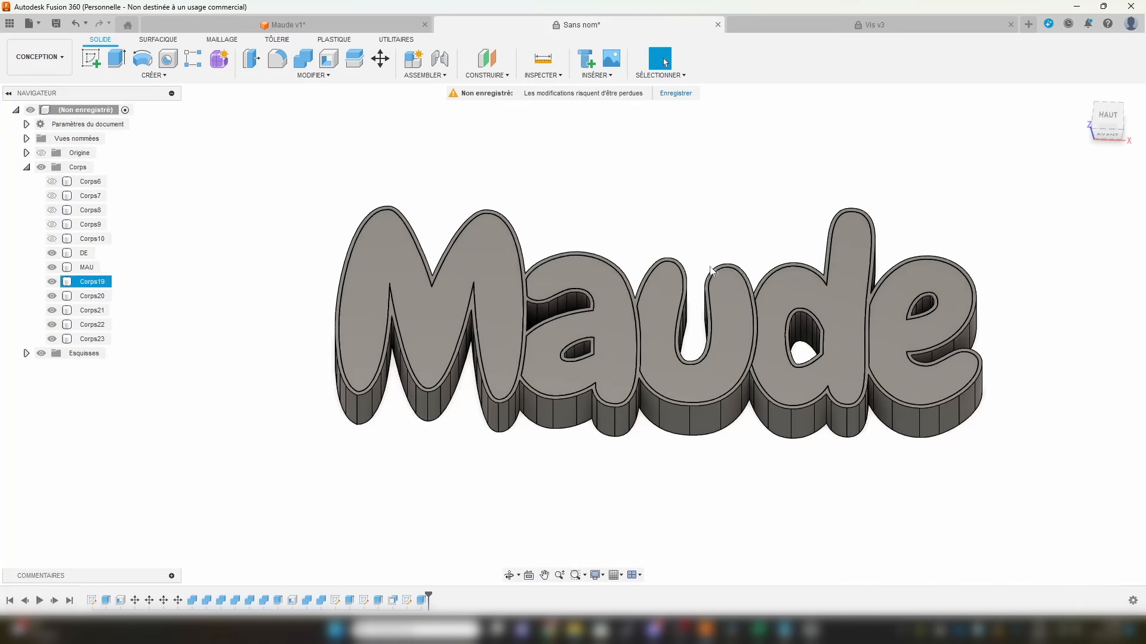
left_click(329, 59)
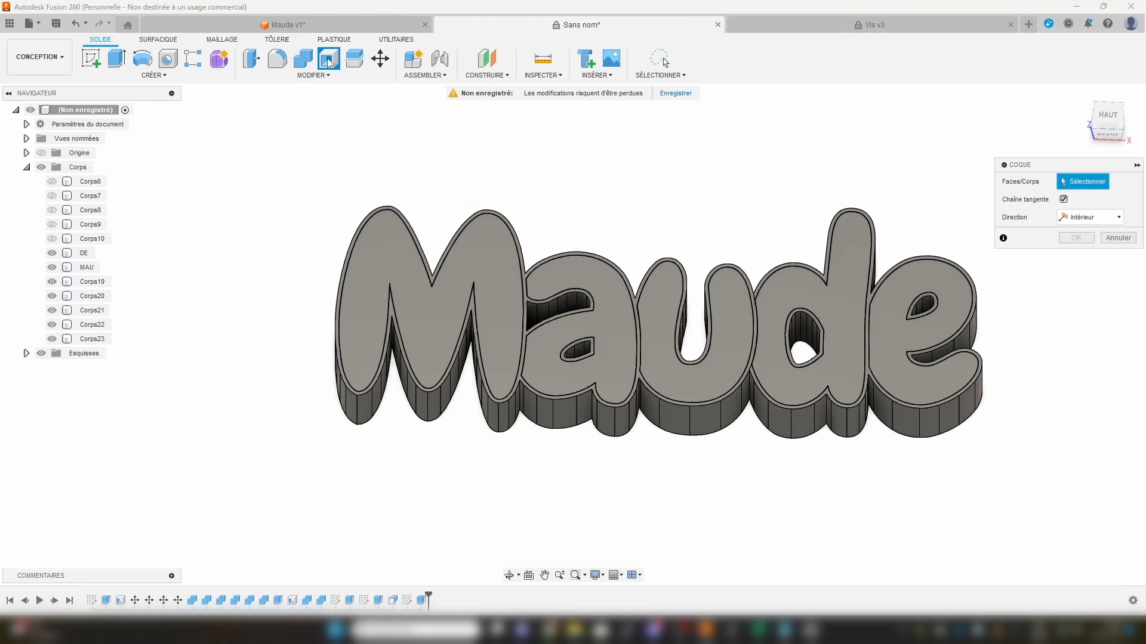
scroll(635, 225, "up", 3)
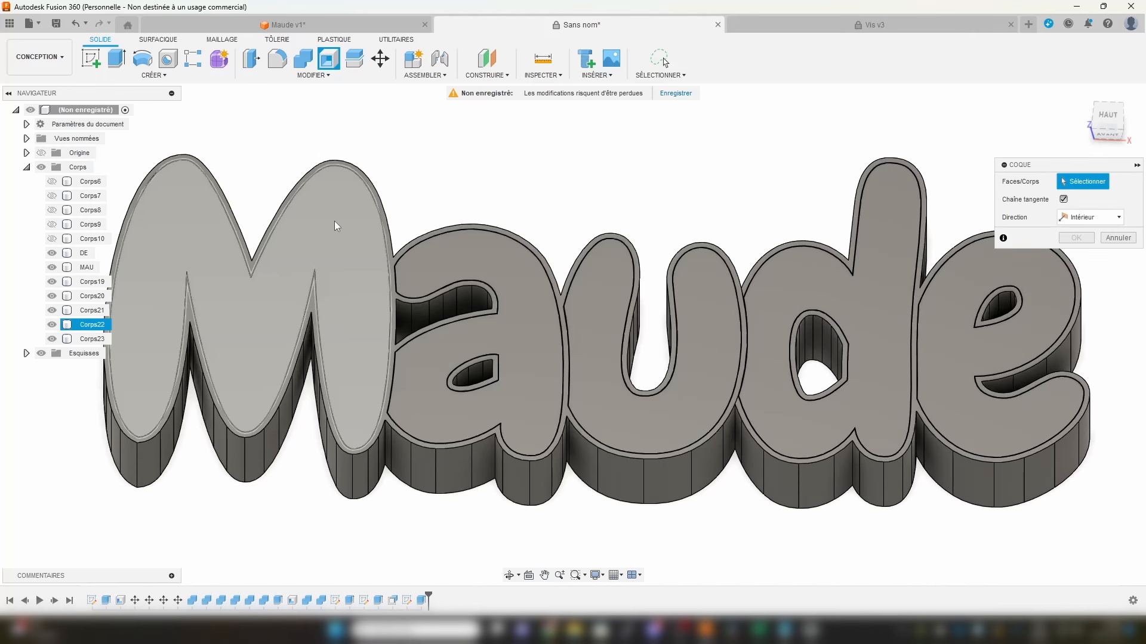
left_click(335, 222)
left_click(576, 304)
left_click(779, 331)
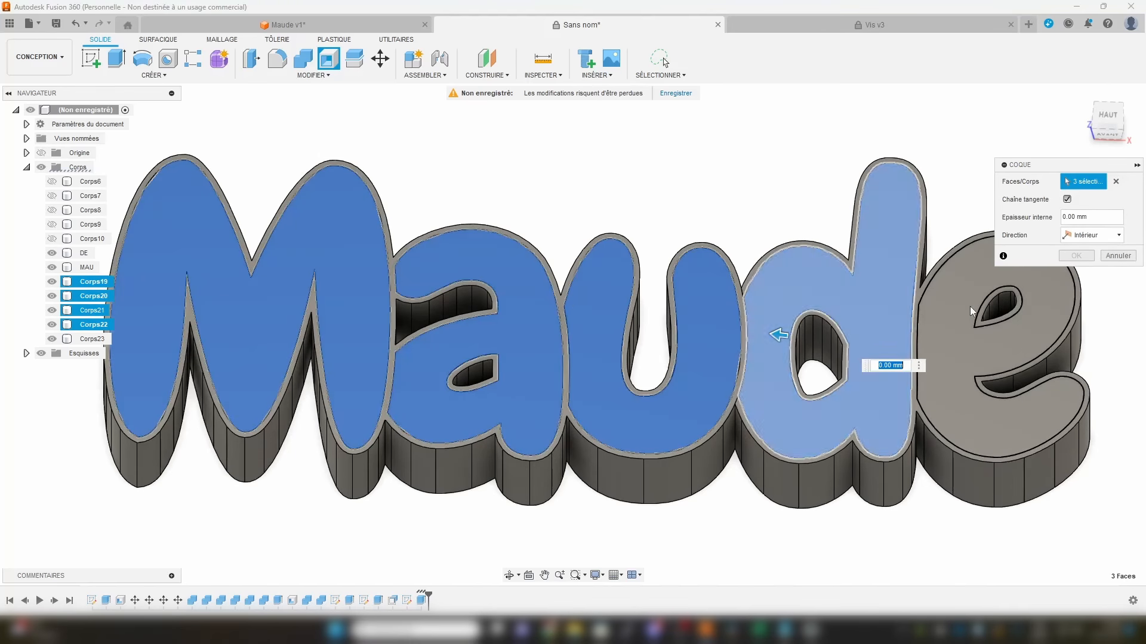
left_click(965, 315)
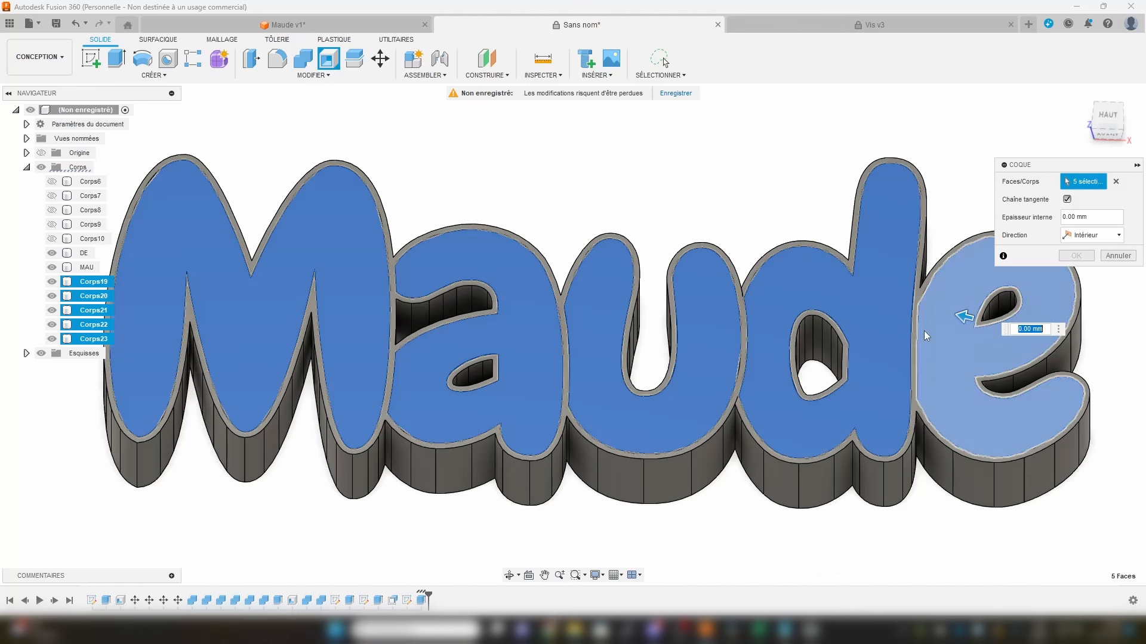
type("1")
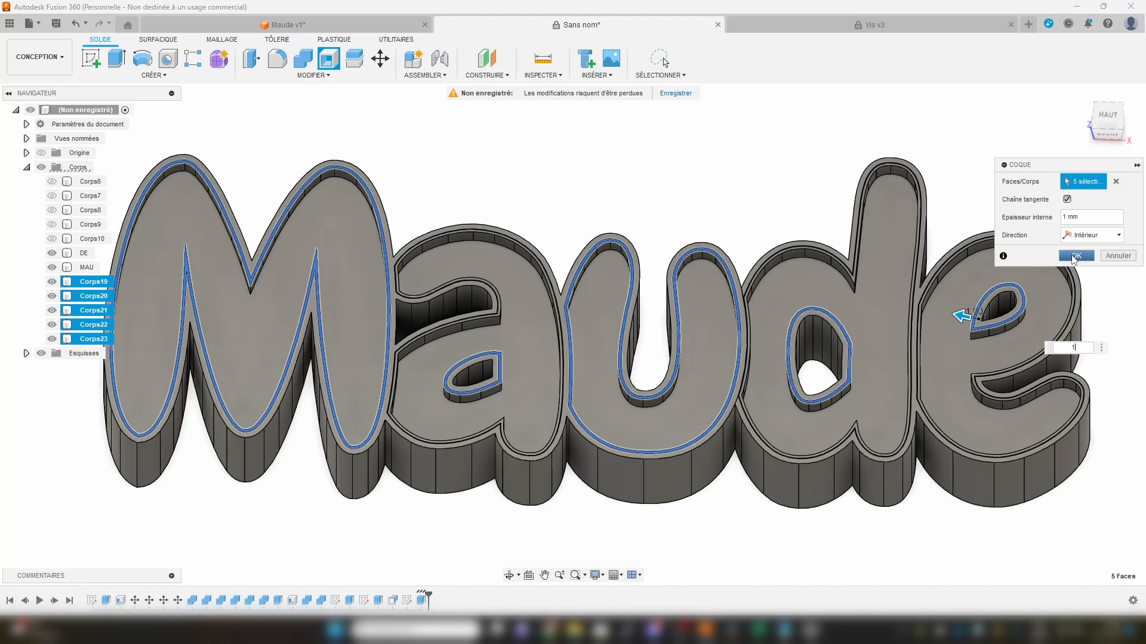
key("Return")
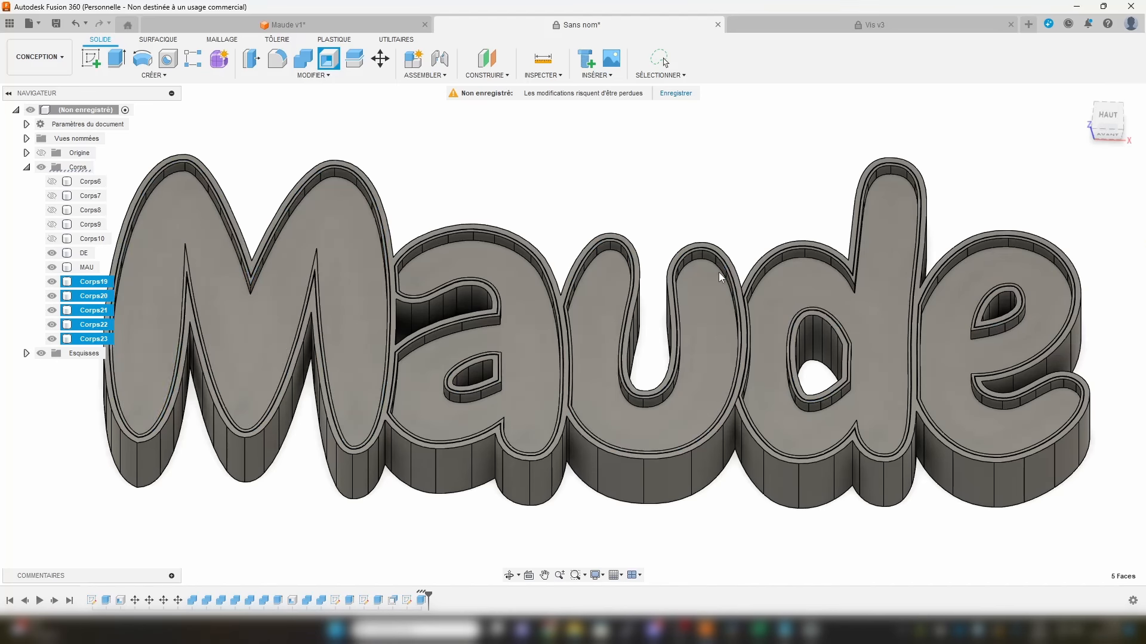
Step: Replace the default appearance in the design with the ABS (blanc) plastic
scroll(720, 272, "down", 2)
middle_click_drag(734, 207, 740, 212, "shift")
left_click_drag(723, 251, 707, 238)
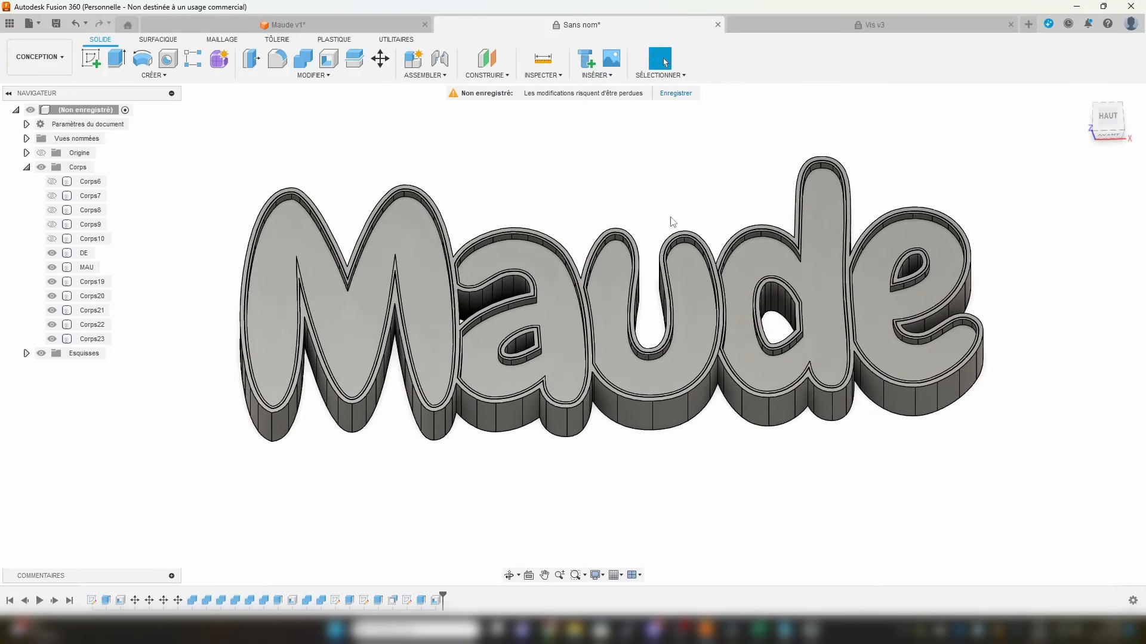
left_click(322, 76)
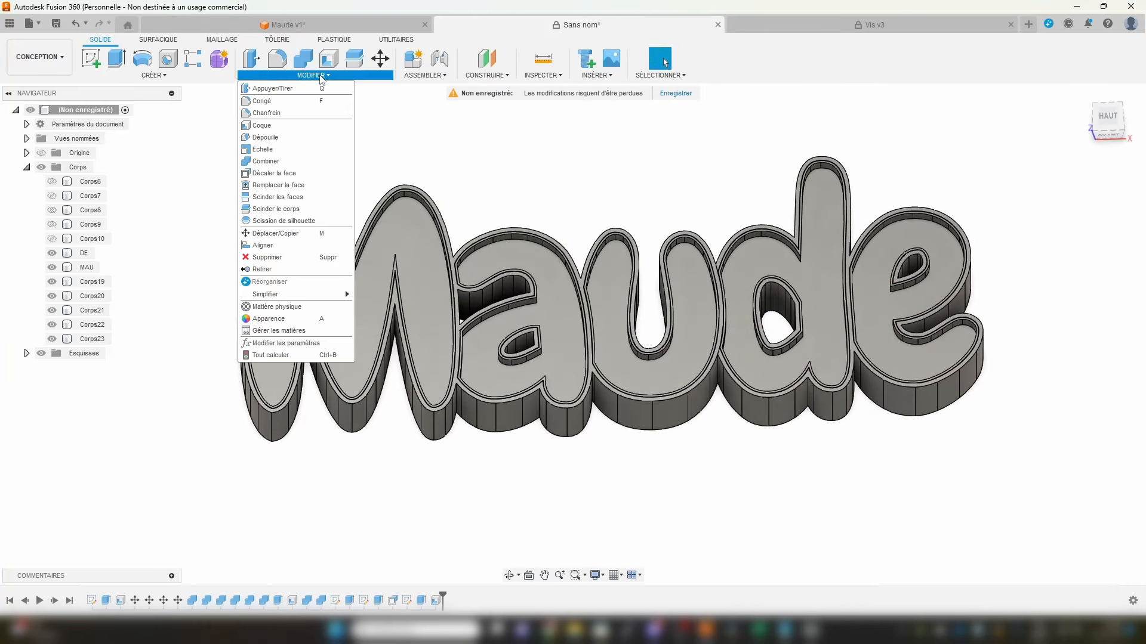
key("a")
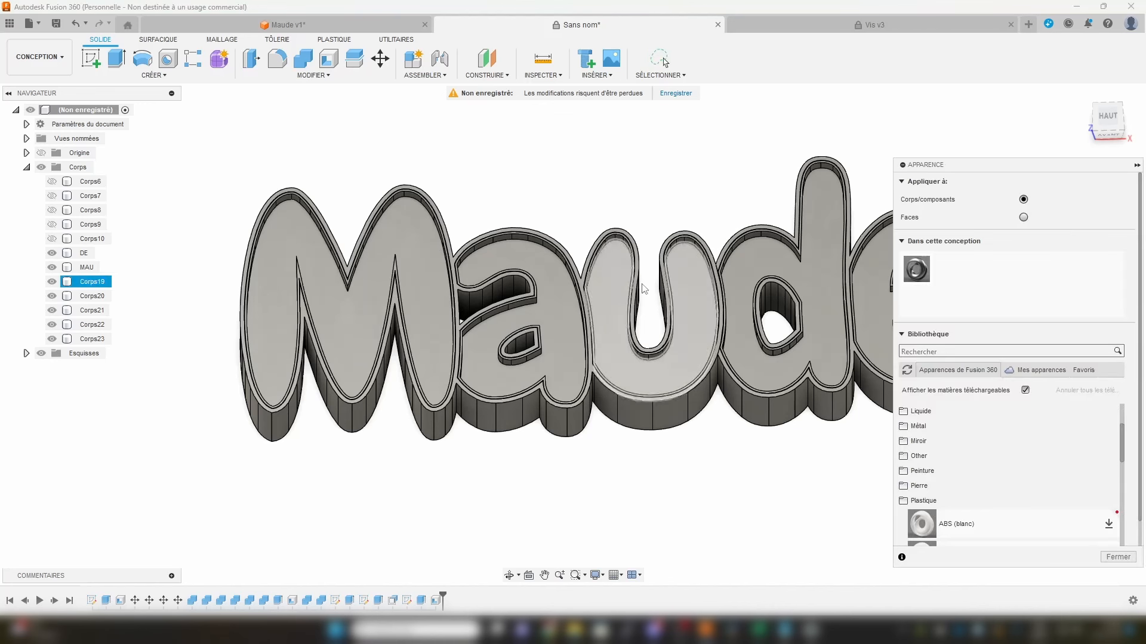
middle_click_drag(818, 346, 770, 346)
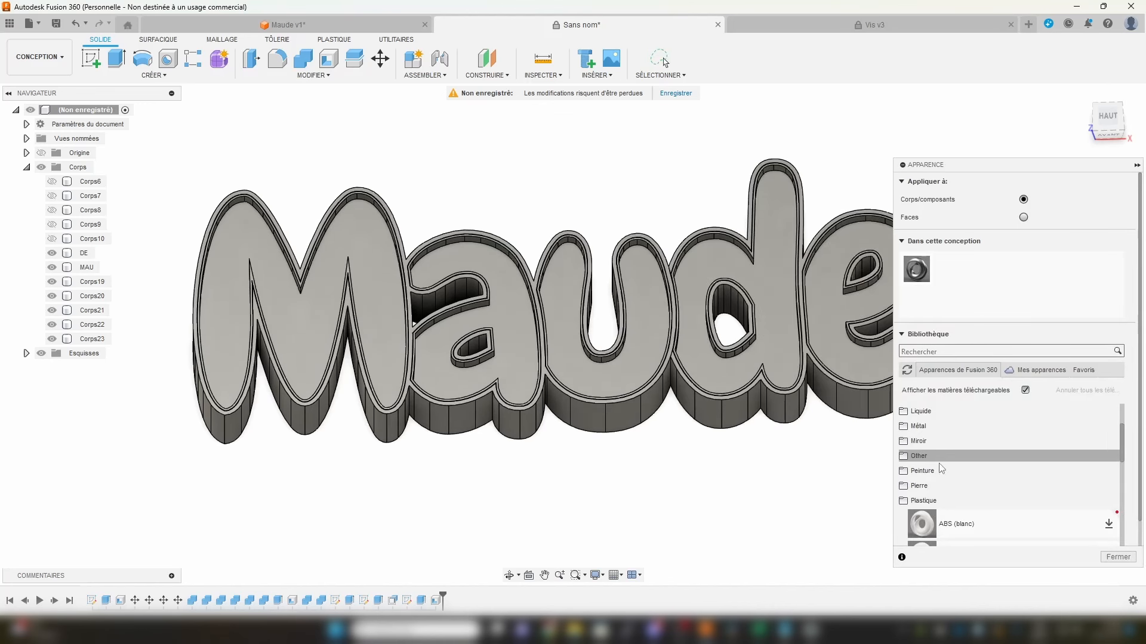
left_click_drag(922, 524, 921, 272)
Step: Edit the design's ABS (blanc) appearance and recolour it to a saturated magenta pink
double_click(922, 270)
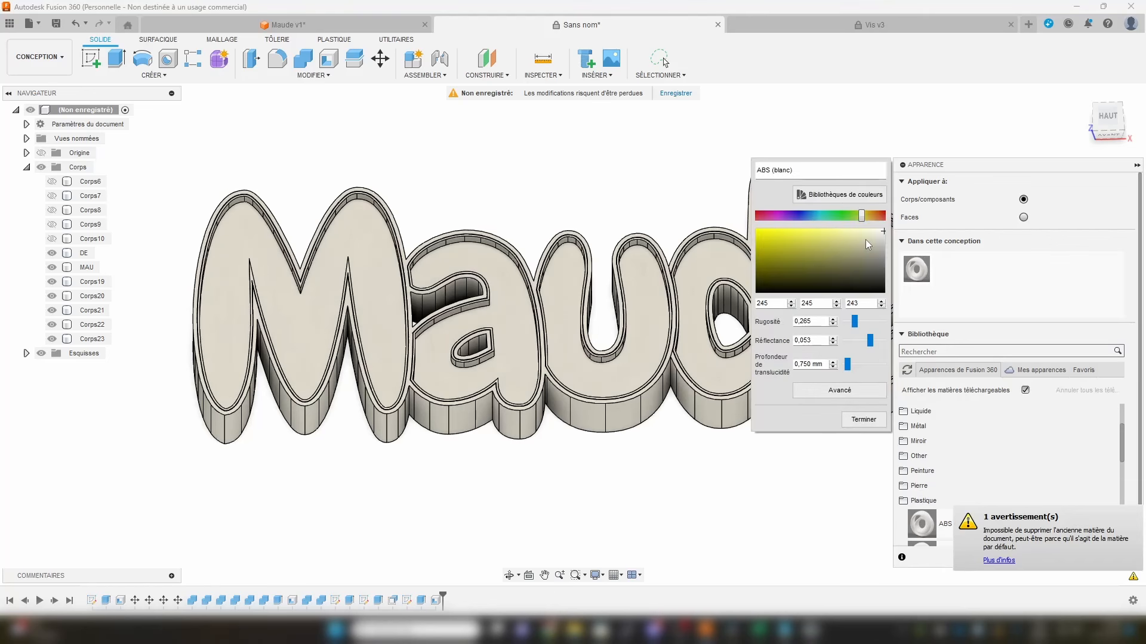
left_click(856, 216)
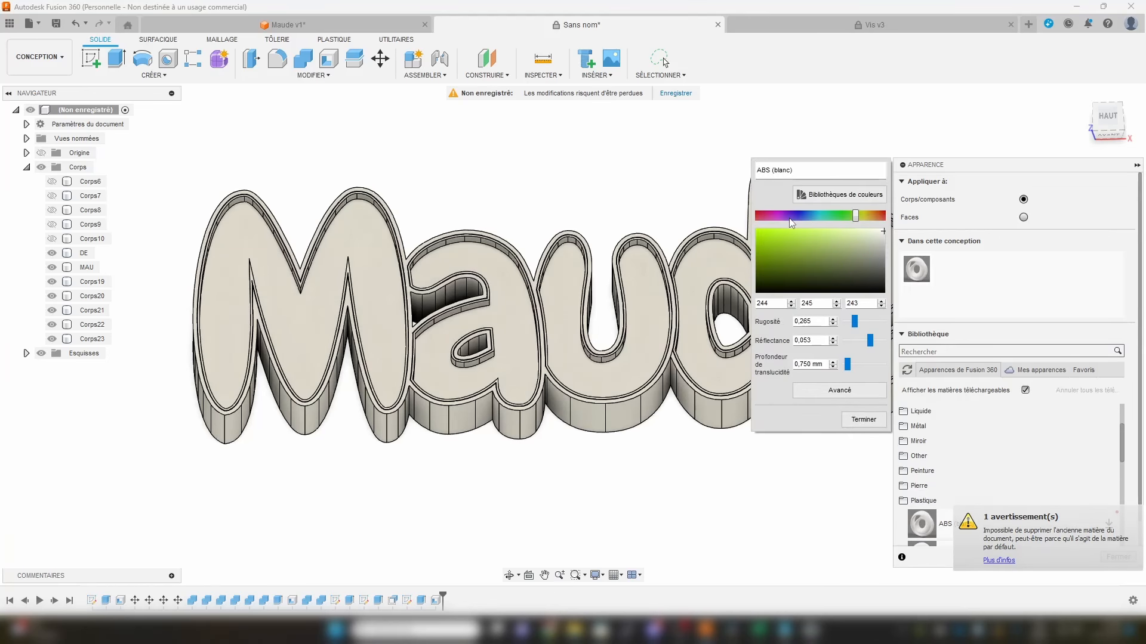
left_click_drag(856, 217, 756, 238)
left_click(763, 237)
left_click(863, 420)
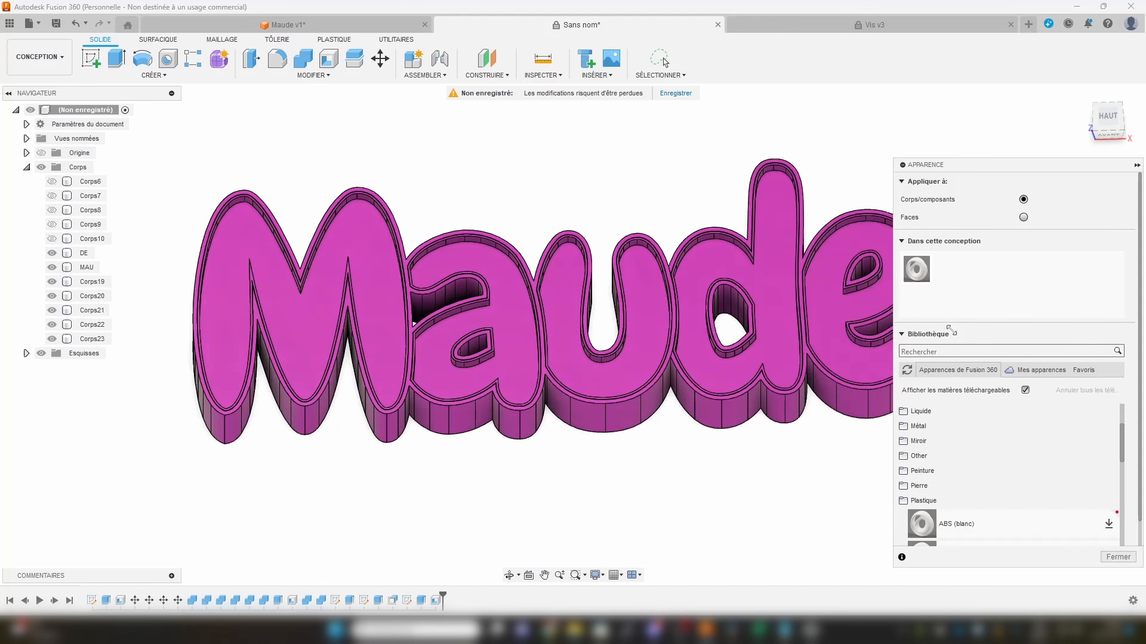
Step: Add another white ABS (blanc) appearance to the design and apply it to the five letter cover bodies
left_click_drag(949, 525, 946, 268)
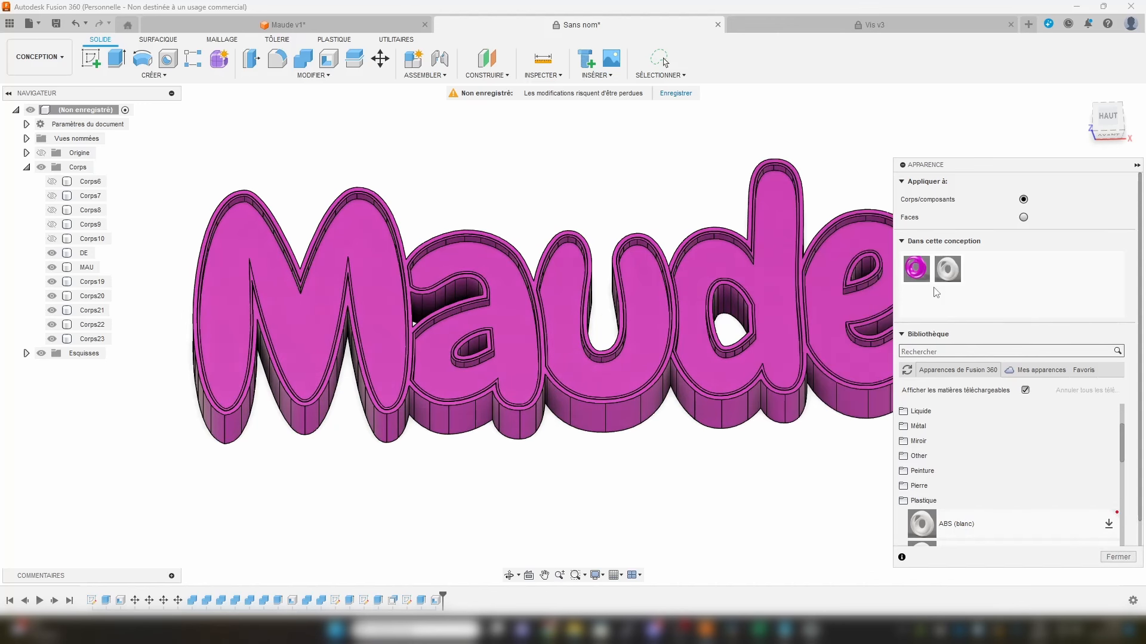
left_click(83, 283)
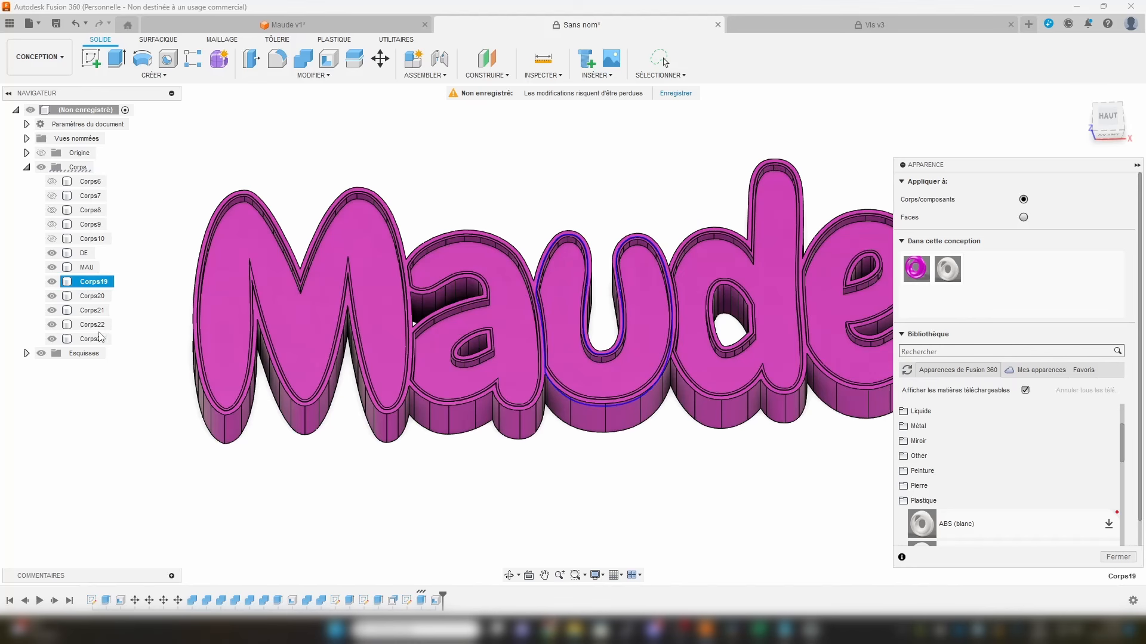
left_click(92, 339, "shift")
left_click_drag(949, 271, 90, 311)
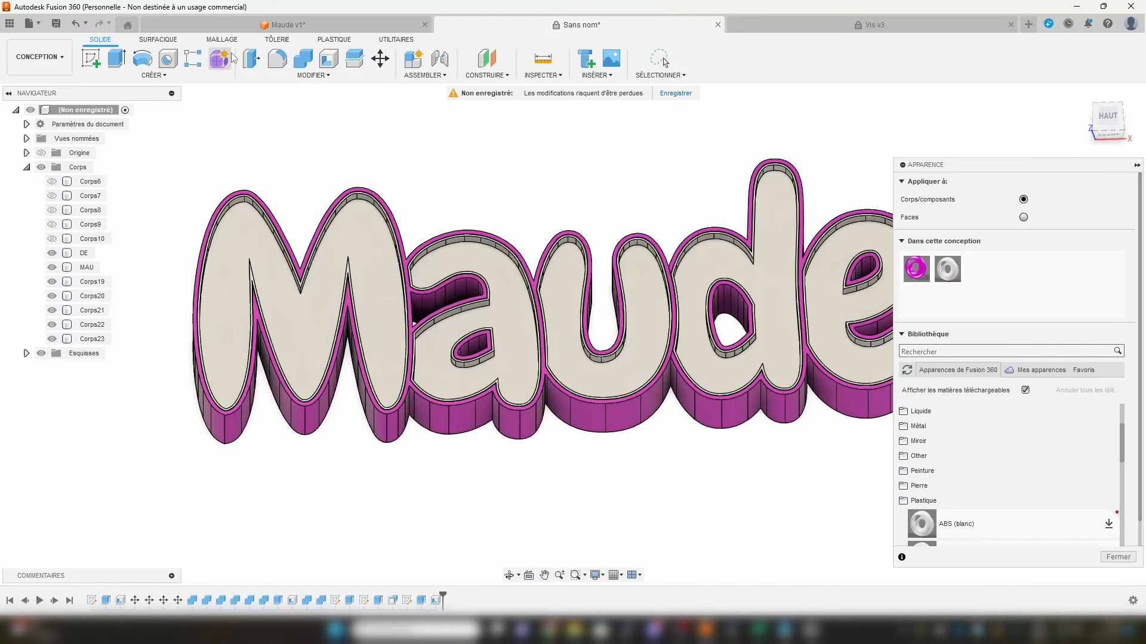
left_click(313, 76)
left_click(278, 317)
left_click(1137, 165)
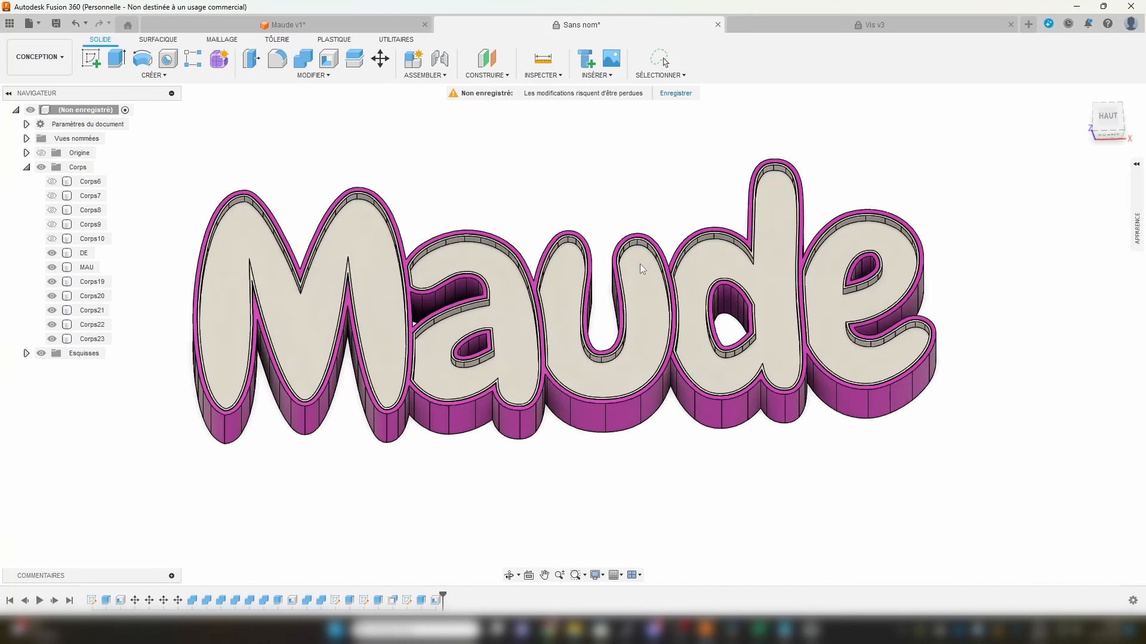
Step: Export the whole design to the computer as binary STL meshes in millimetres with high refinement, one file per body
middle_click_drag(704, 129, 706, 179, "shift")
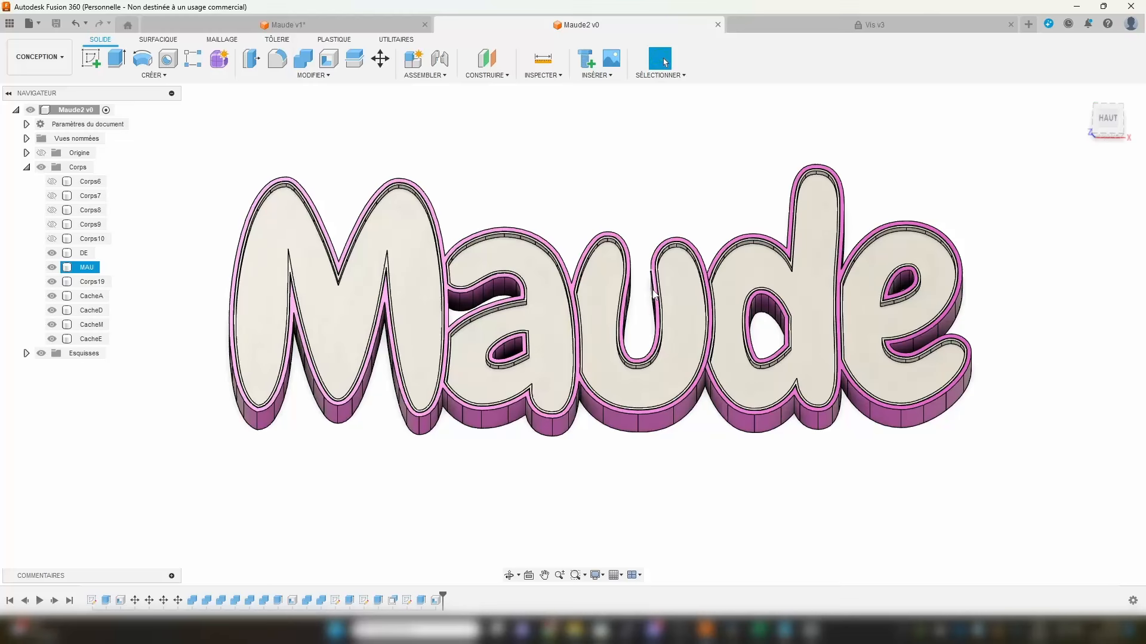
left_click(438, 136)
right_click(82, 109)
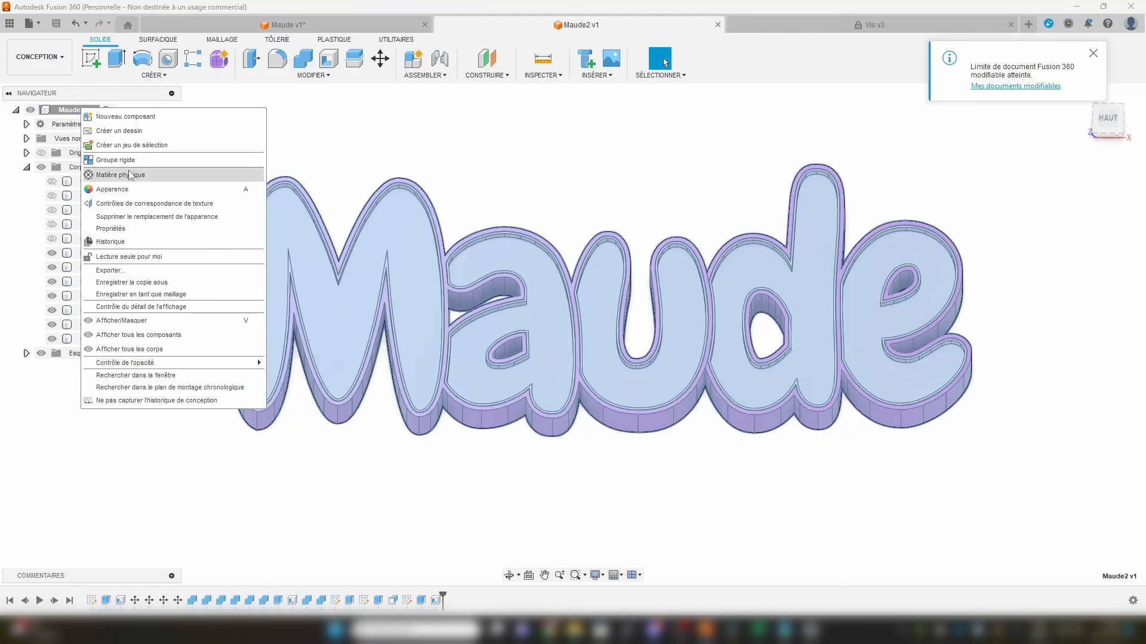
left_click(173, 295)
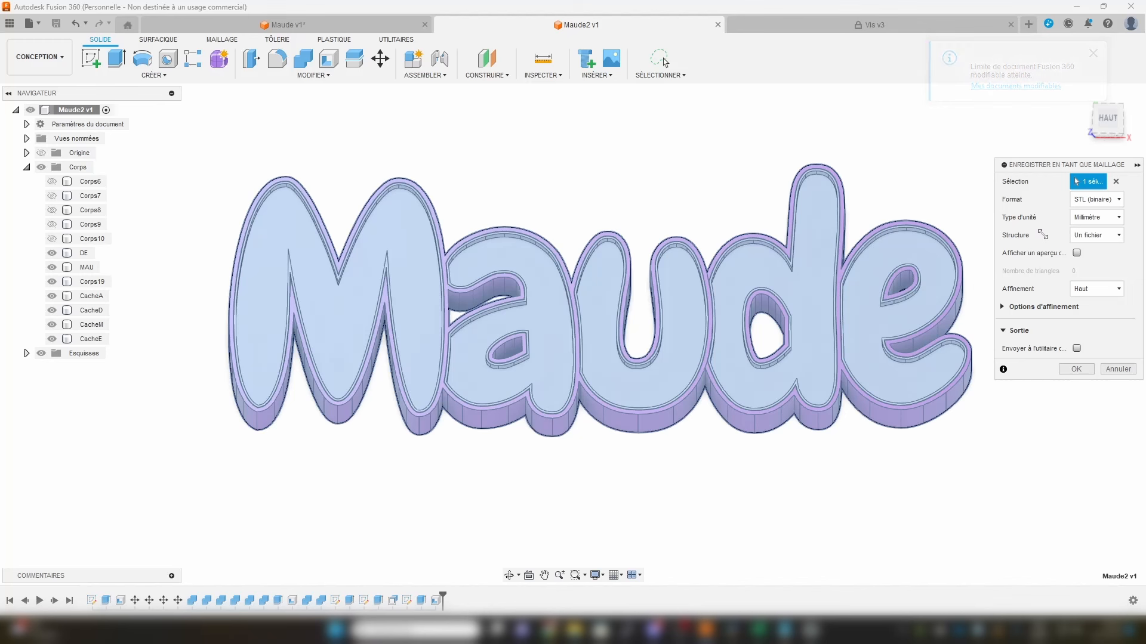
left_click(1096, 236)
left_click(1097, 264)
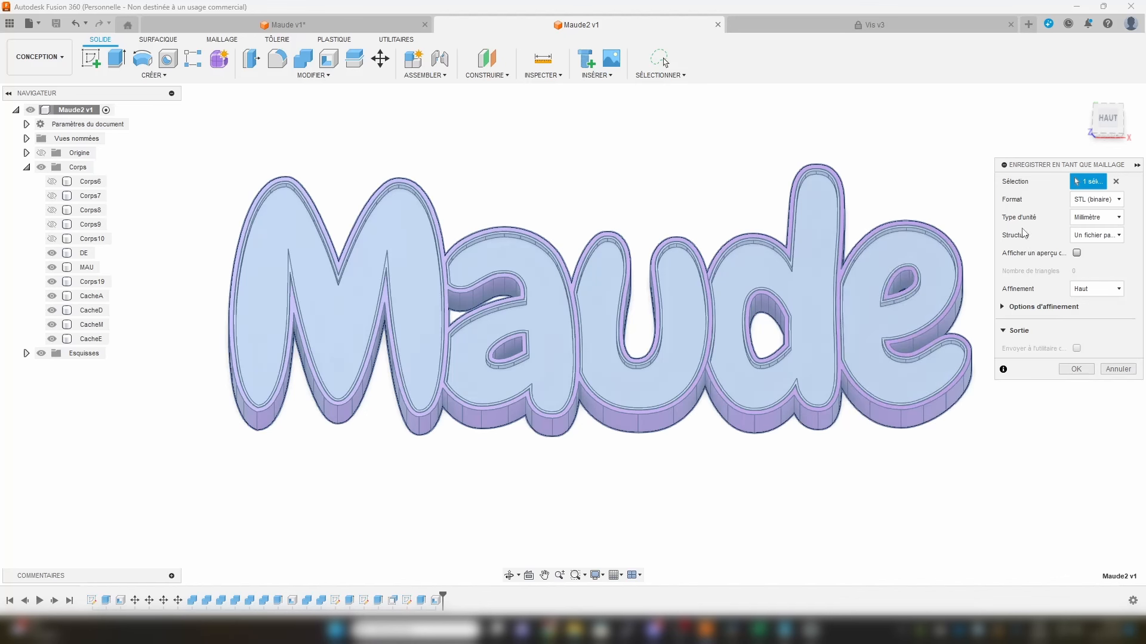
left_click(1076, 370)
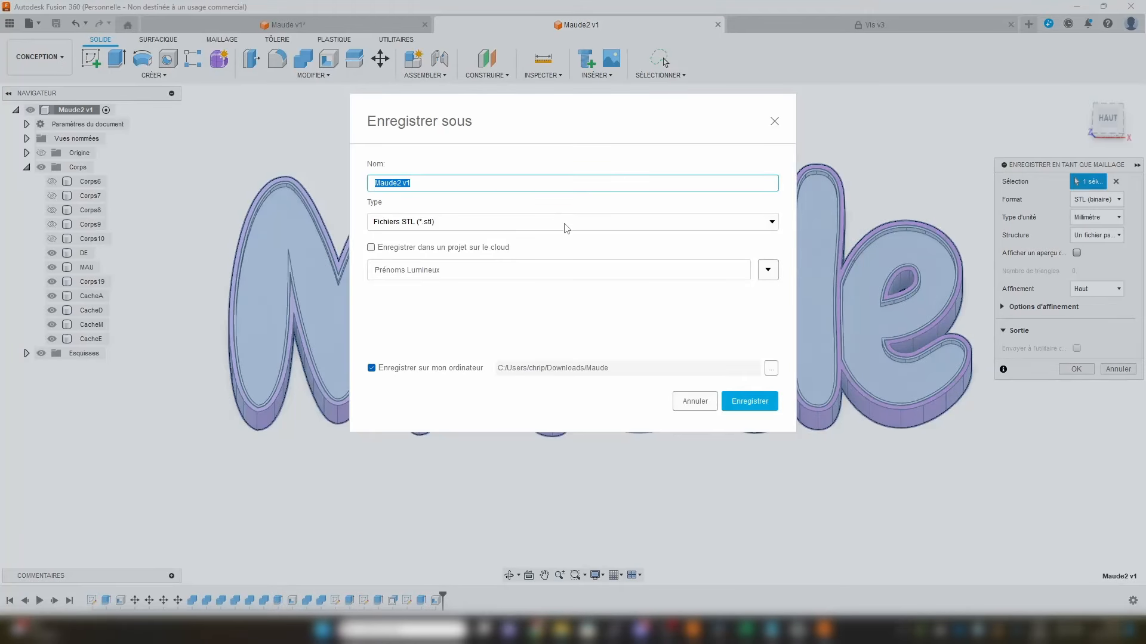
left_click(458, 182)
left_click(751, 401)
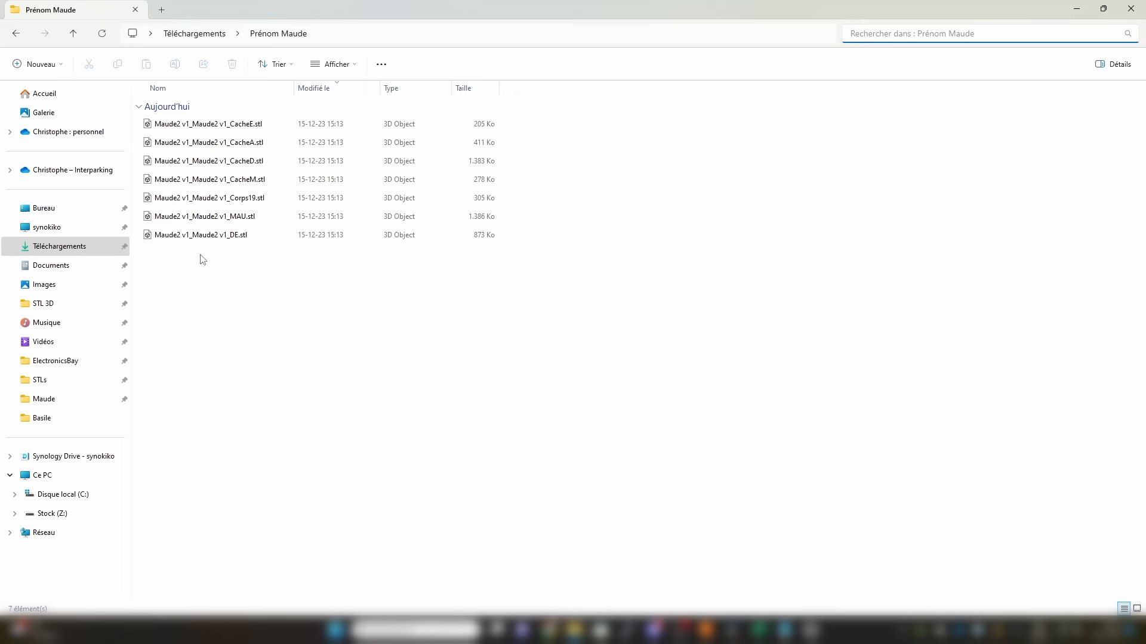
Step: Inspect the exported MAU, DE and CacheE STL files one after another in the 3D viewer from several angles
double_click(246, 216)
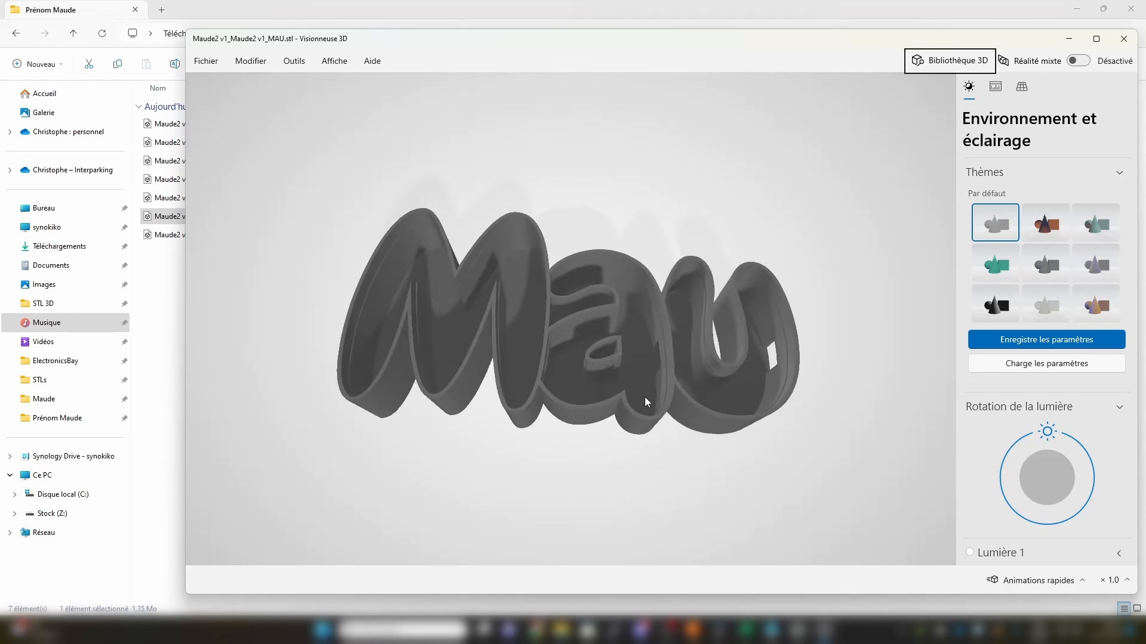
left_click_drag(644, 396, 678, 295)
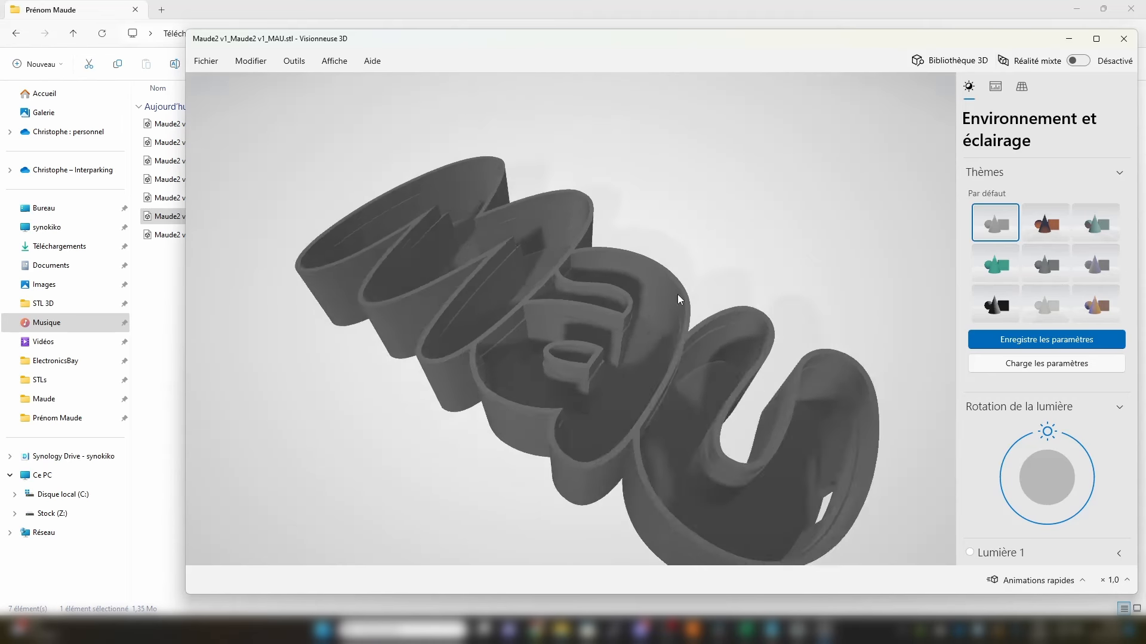
left_click(1124, 38)
left_click(314, 234)
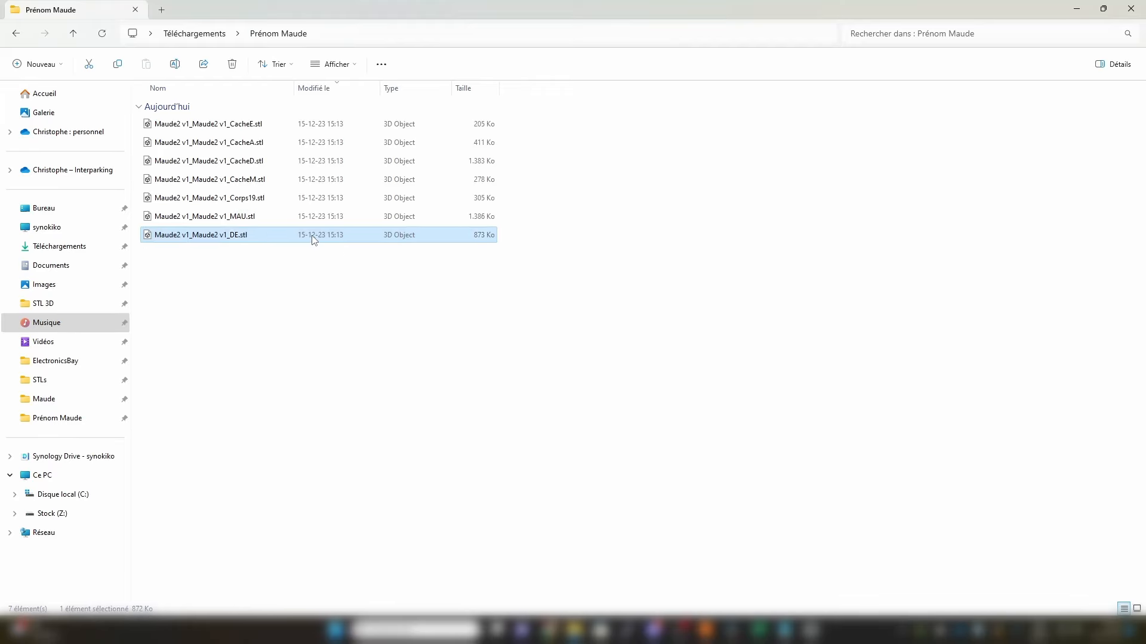
double_click(312, 236)
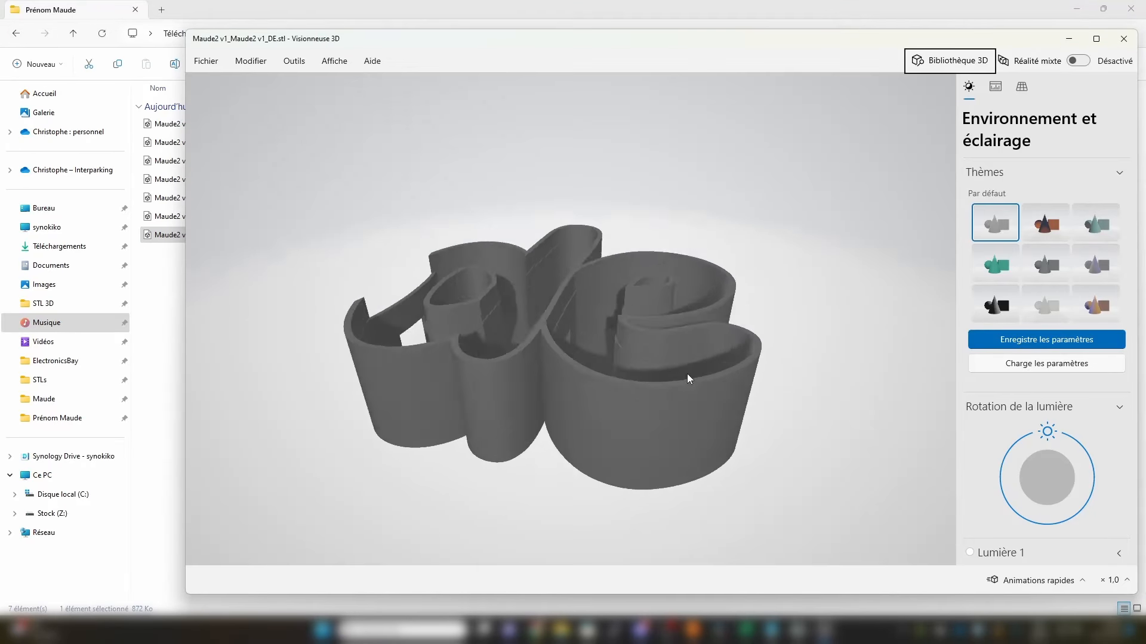
left_click_drag(687, 373, 698, 428)
left_click(1124, 38)
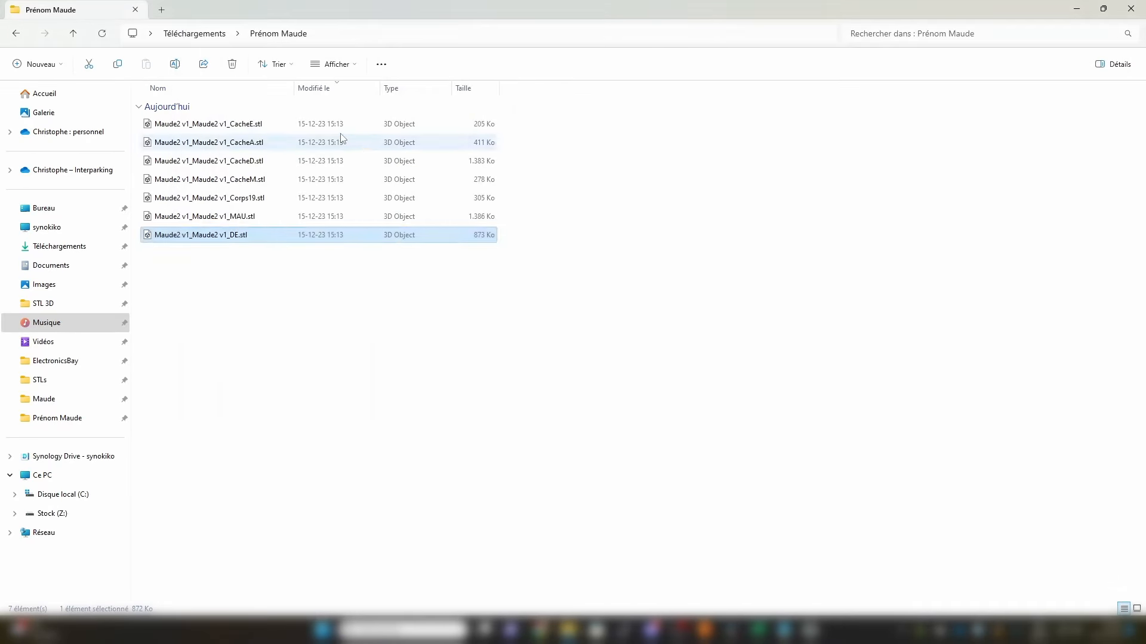
double_click(330, 126)
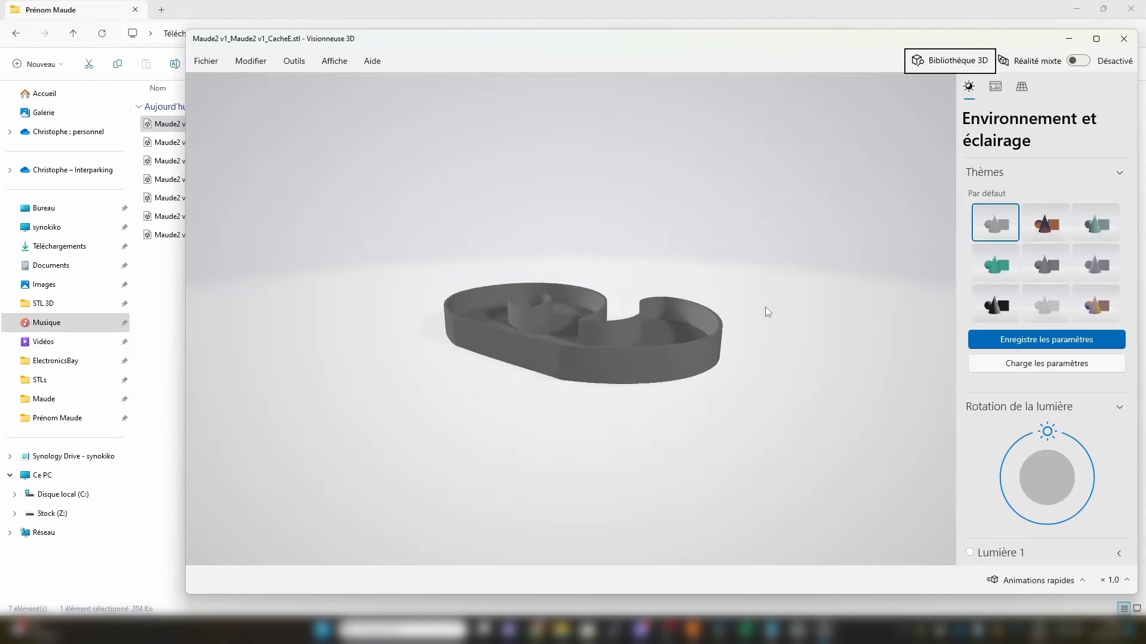
left_click_drag(765, 307, 800, 312)
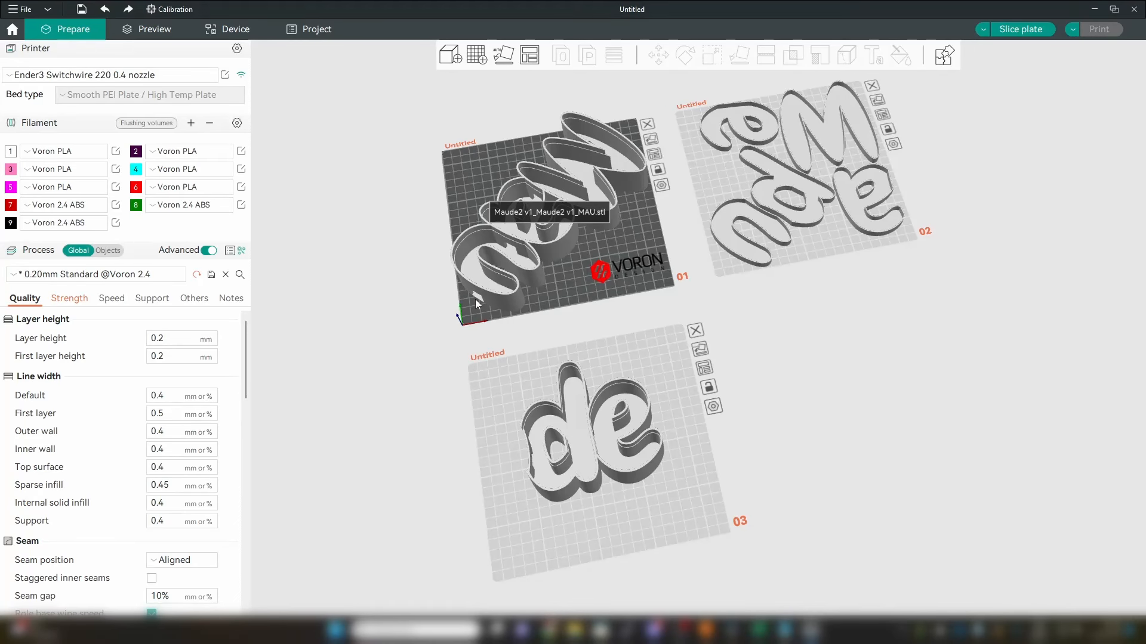
Step: Activate plate 03 and move the DE housing slightly towards the front edge of that plate
middle_click_drag(435, 284, 436, 297)
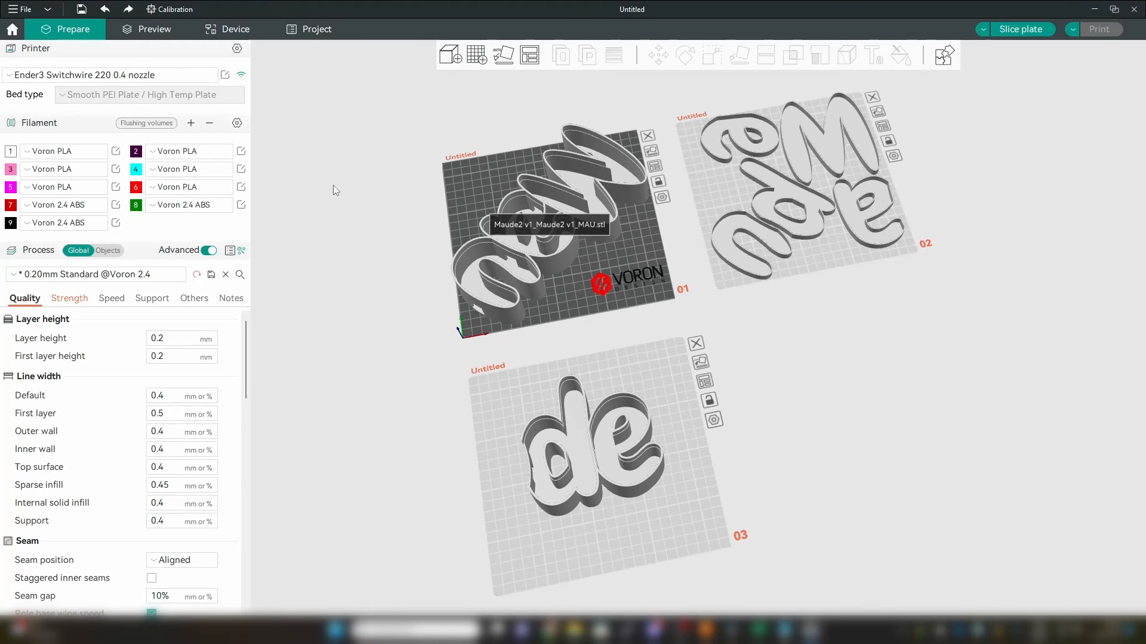
scroll(410, 153, "down", 2)
scroll(432, 159, "up", 2)
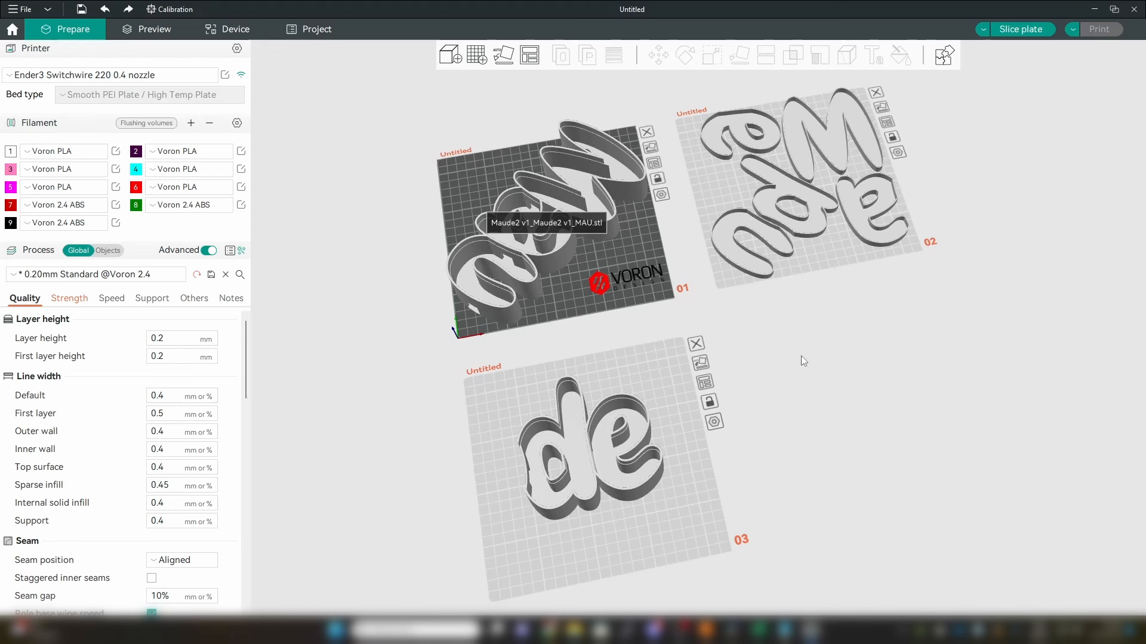
middle_click_drag(807, 359, 826, 350)
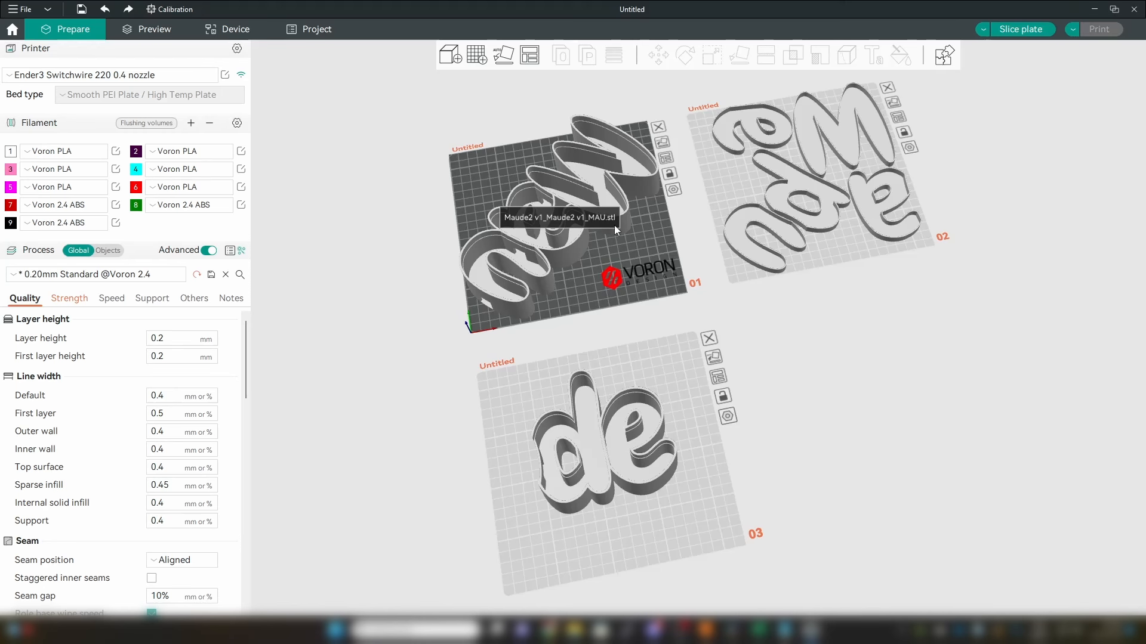
left_click(692, 398)
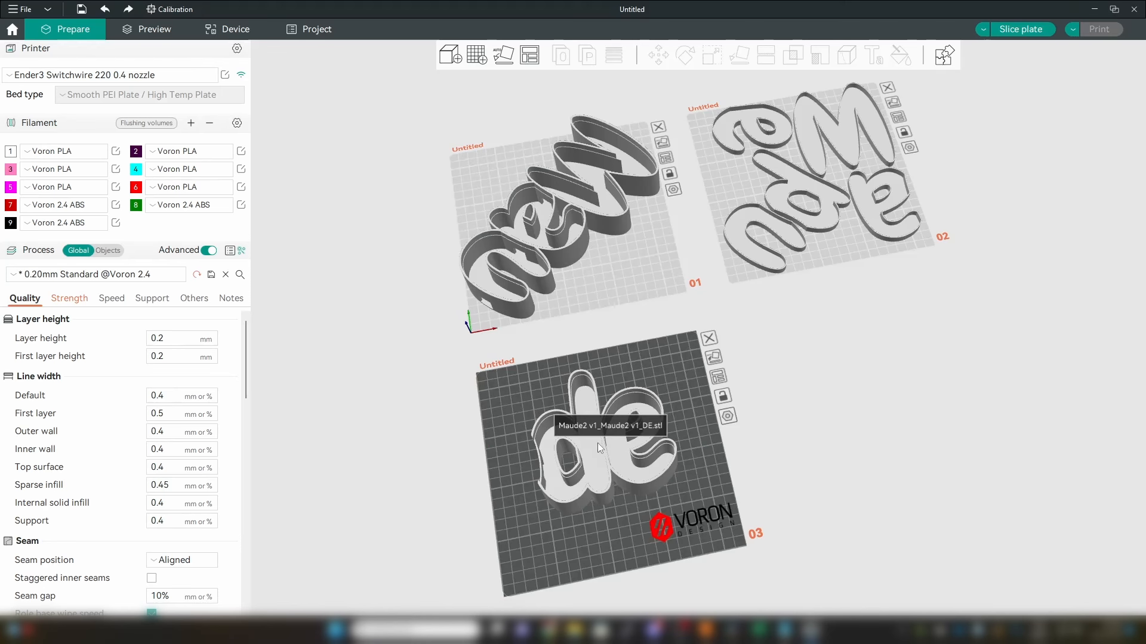
left_click_drag(621, 439, 624, 455)
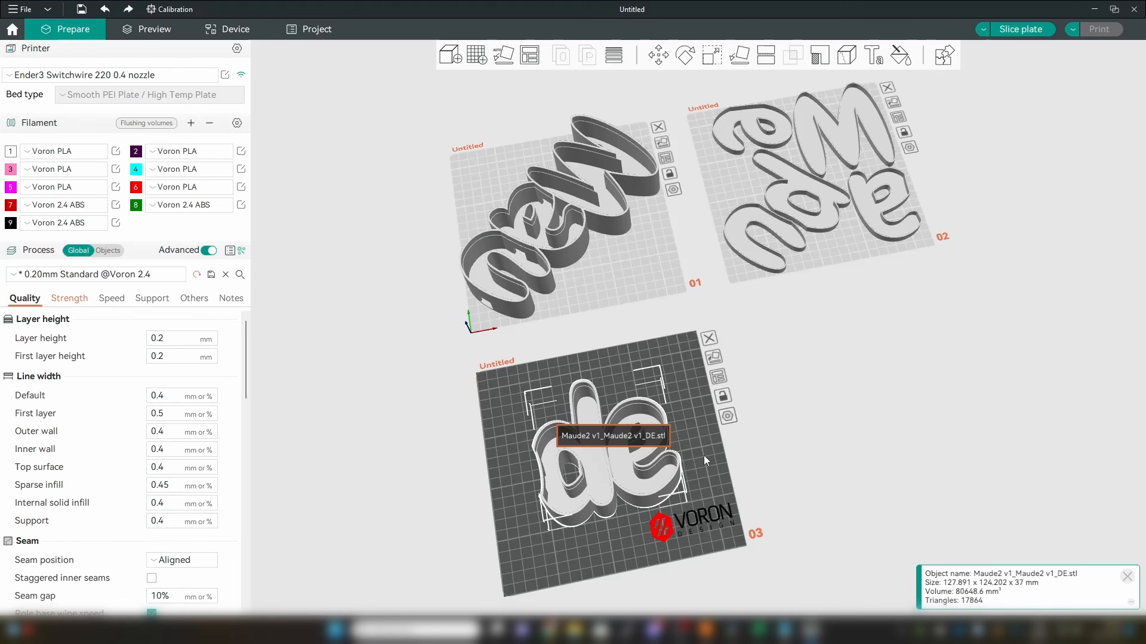
left_click_drag(704, 456, 712, 449)
mouse_move(847, 261)
left_mouse_down()
mouse_move(804, 250)
mouse_move(849, 253)
left_mouse_up()
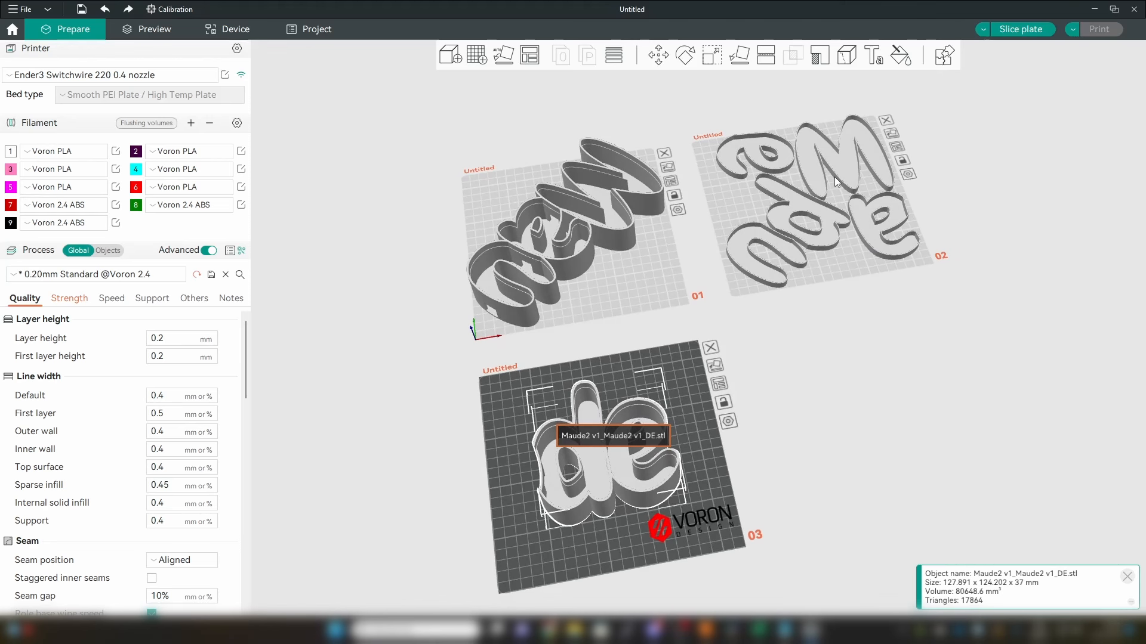
left_click_drag(871, 232, 858, 315)
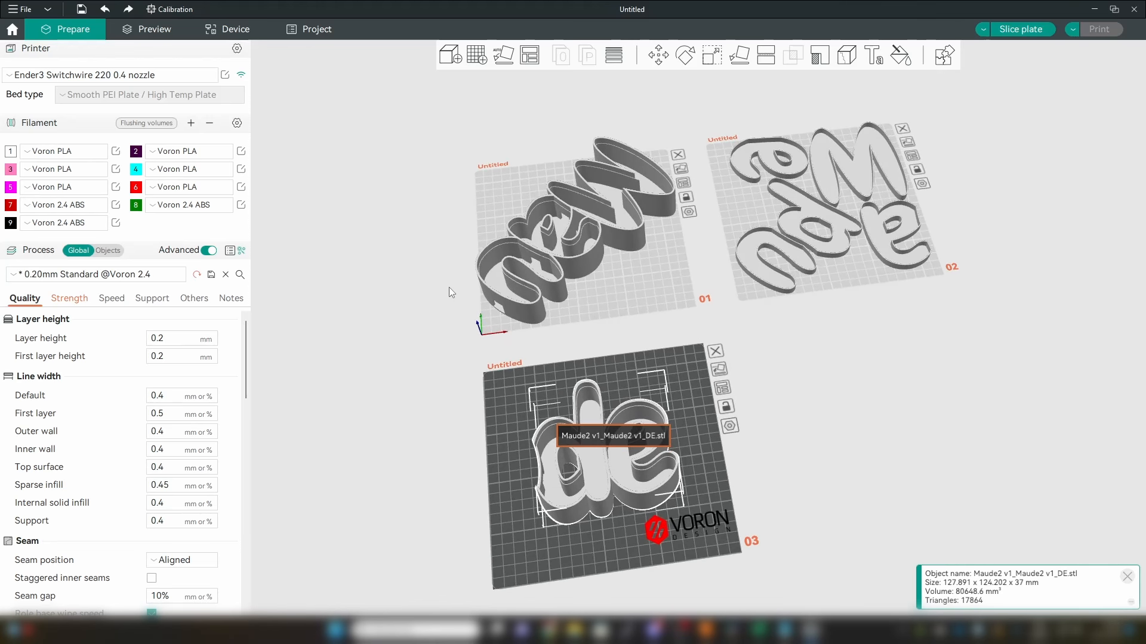
left_click(415, 305)
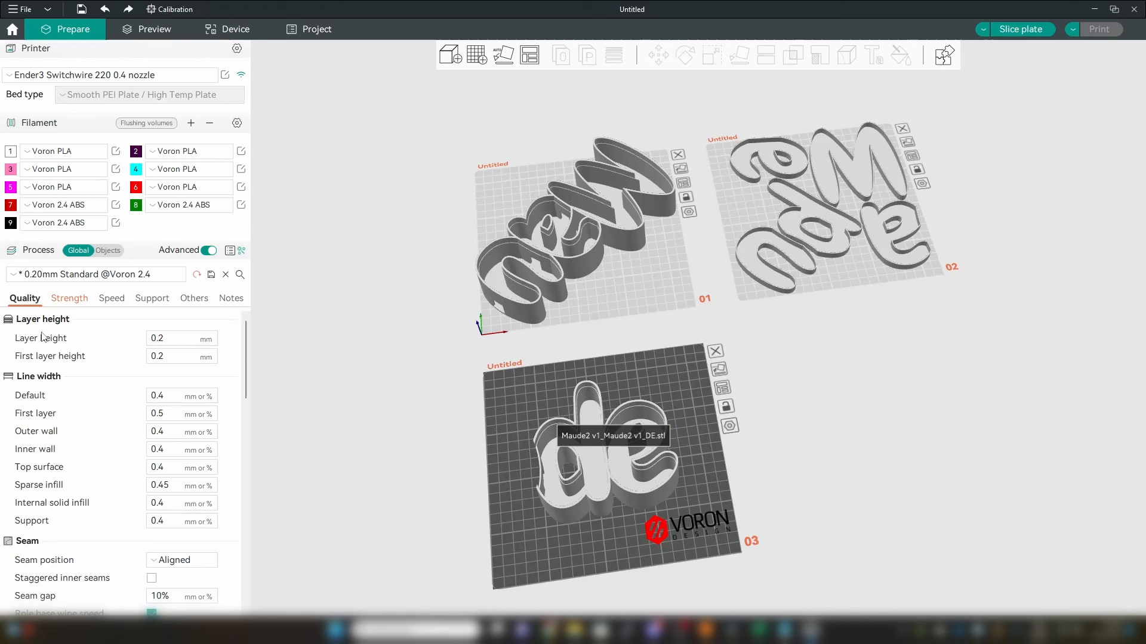
Step: Set both the layer height and the first layer height to 0.25 mm
left_click(177, 342)
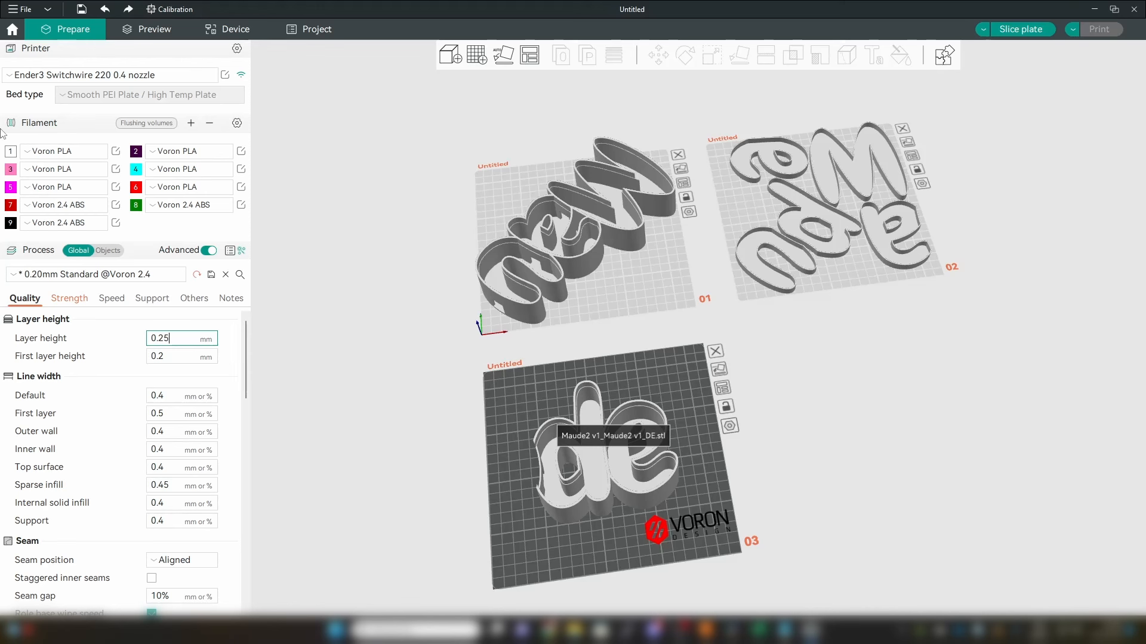
left_click(405, 302)
left_click(197, 358)
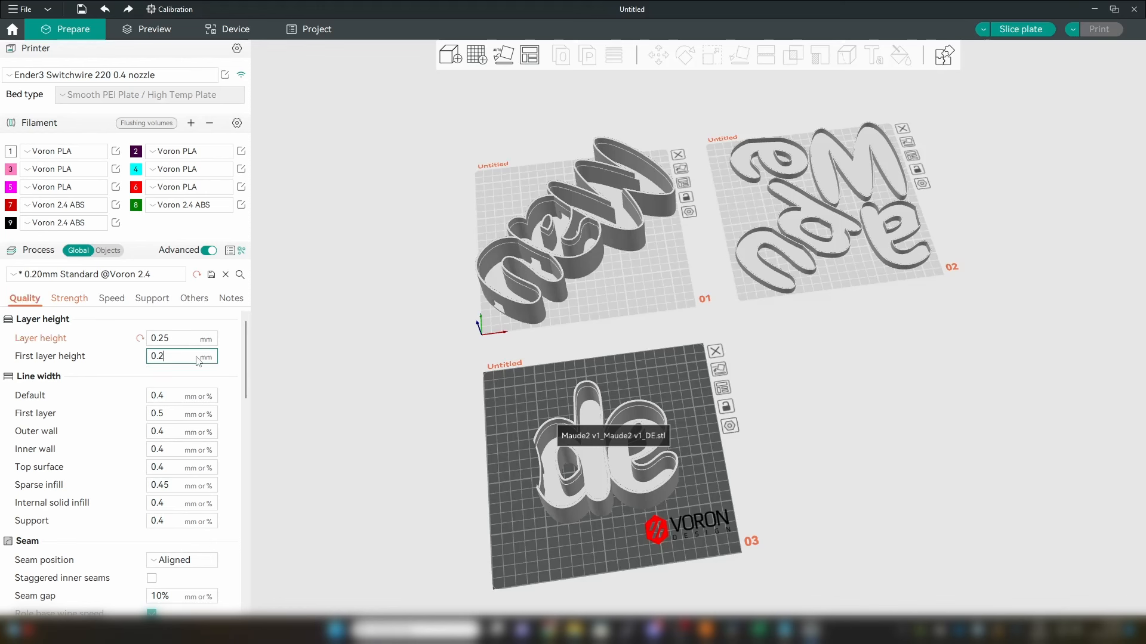
type("5")
left_click(32, 379)
Step: Review the default and first-layer line widths, the wall loops and the sparse infill density
left_click(154, 397)
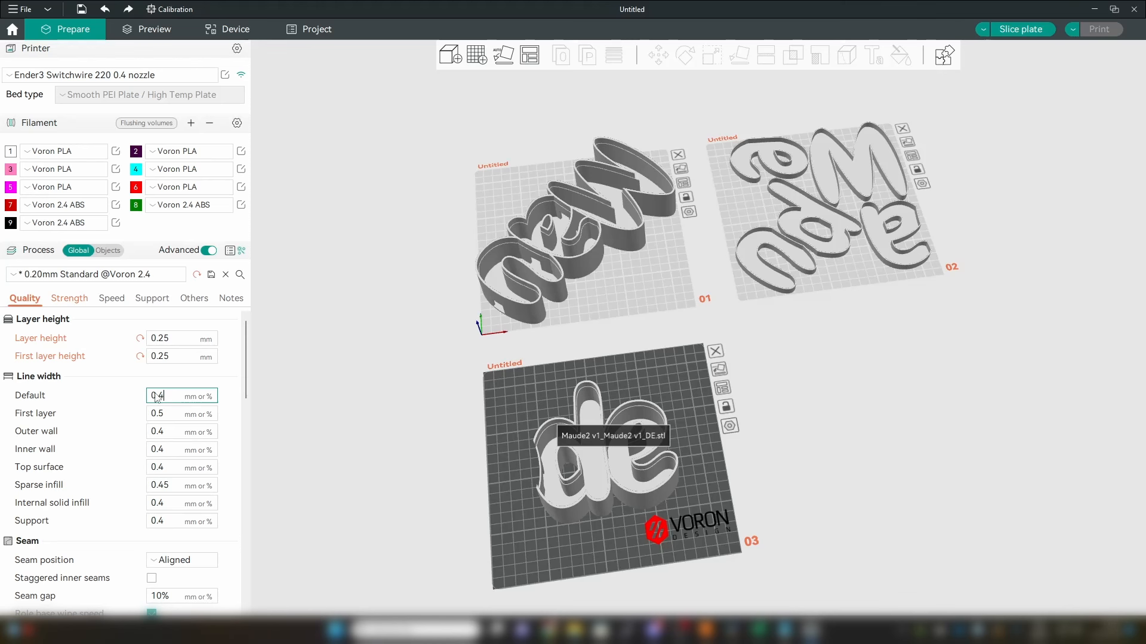
left_click(154, 412)
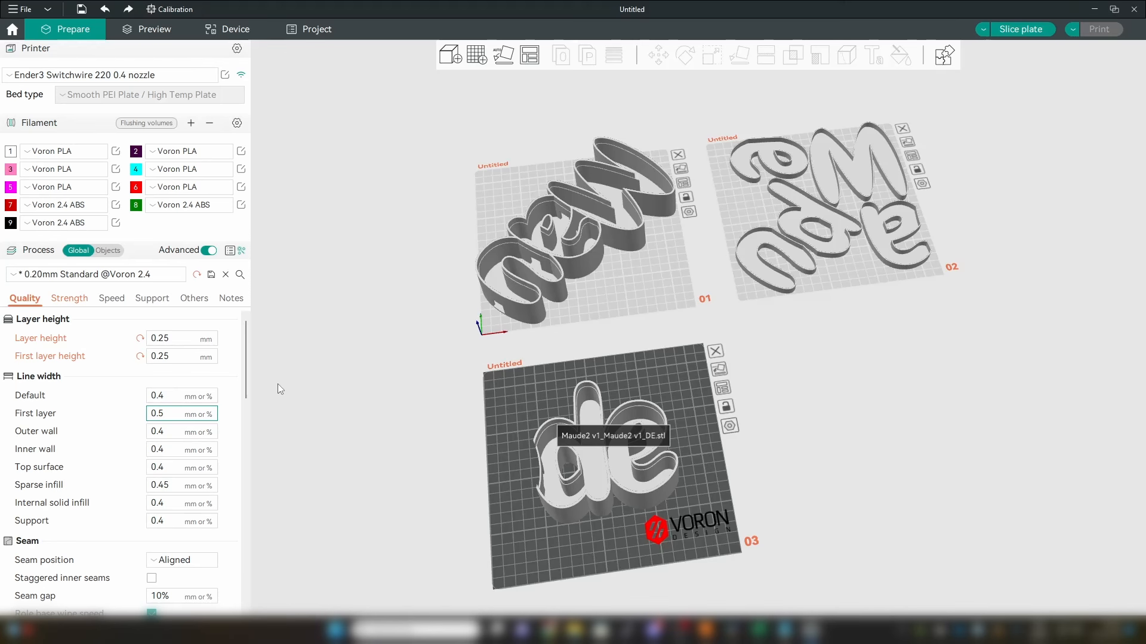
left_click(69, 298)
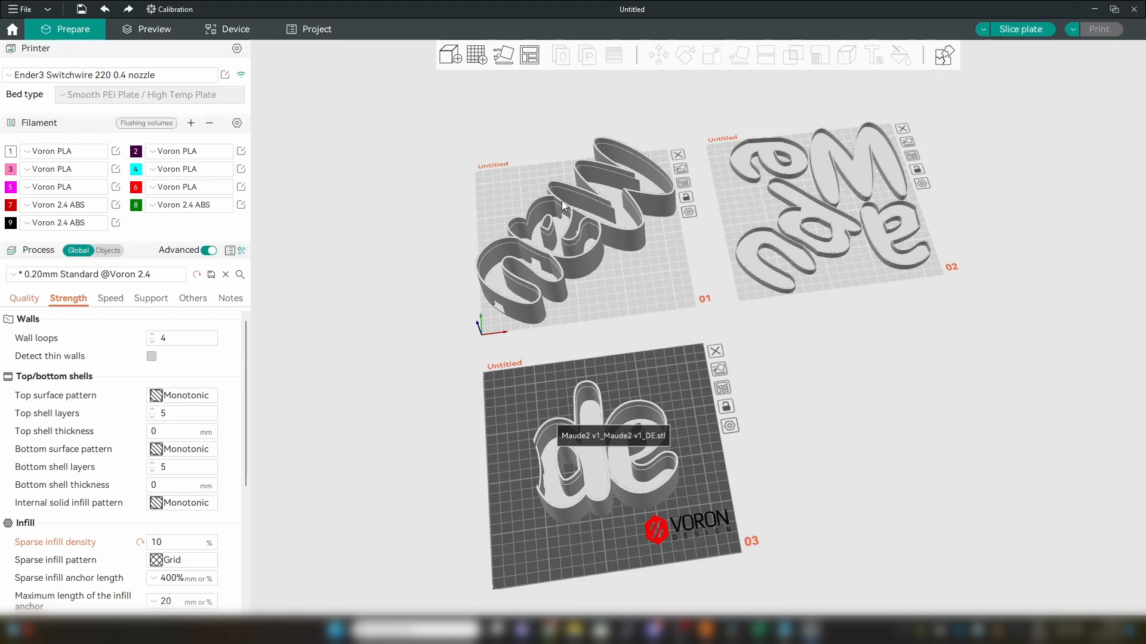
left_click(176, 338)
left_click(175, 546)
double_click(185, 546)
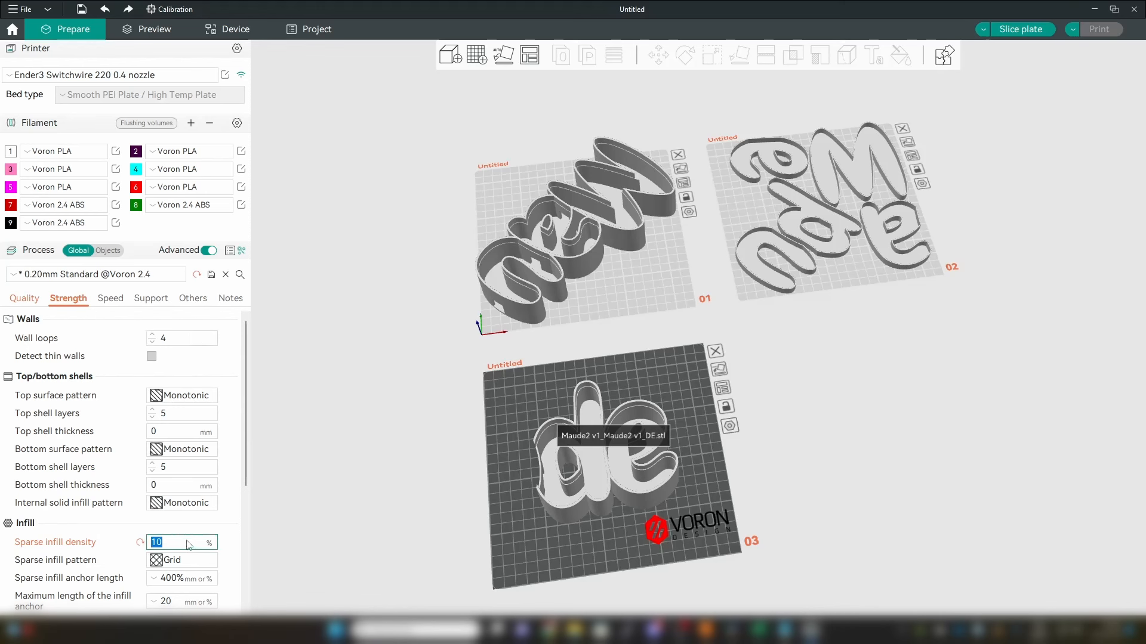